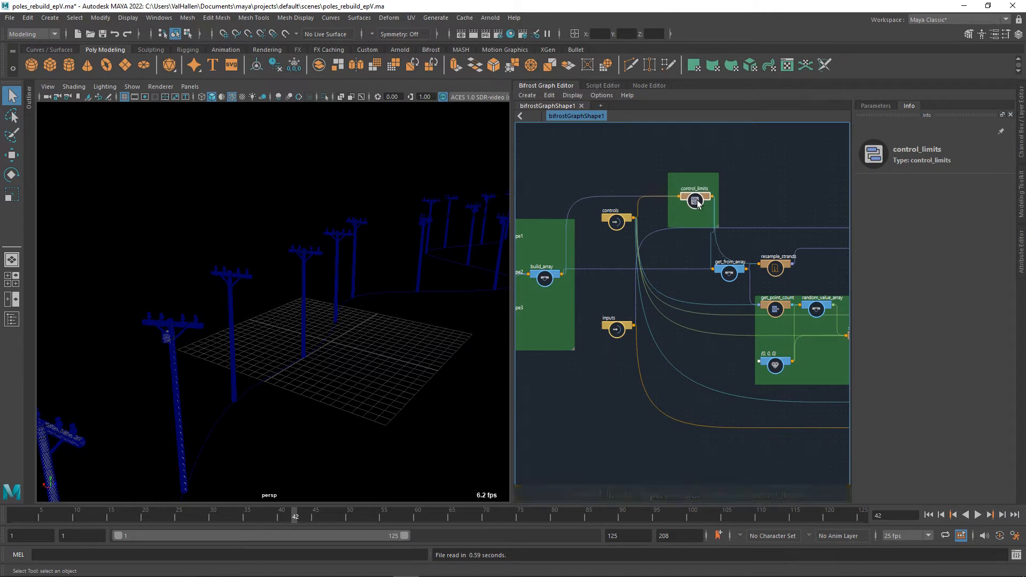
Look over the node graph from control_limits through the random rotation nodes to attachment_point_array and slice_array.
{"action": "middle_click_drag", "start_coordinate": [744, 202], "coordinate": [707, 205]}
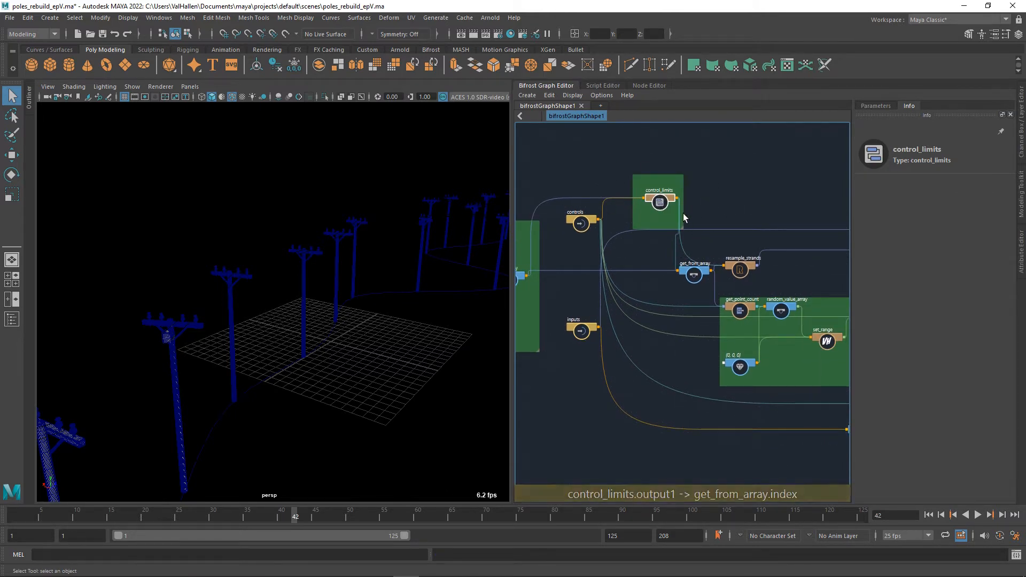
{"action": "middle_click_drag", "start_coordinate": [735, 194], "coordinate": [595, 174]}
{"action": "middle_click_drag", "start_coordinate": [700, 246], "coordinate": [696, 215]}
{"action": "scroll", "coordinate": [694, 230], "scroll_direction": "up", "scroll_amount": 1}
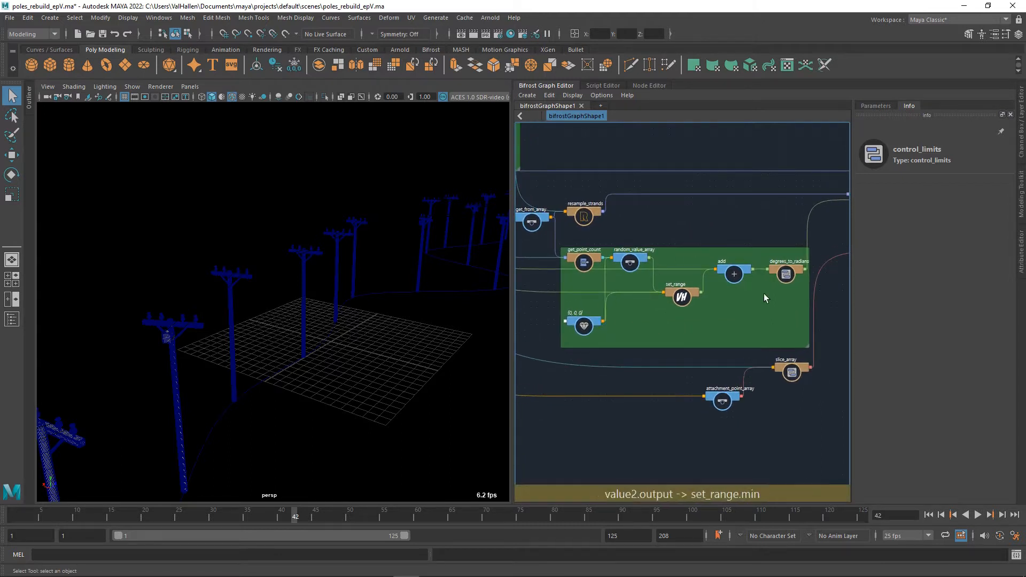
{"action": "middle_click_drag", "start_coordinate": [806, 344], "coordinate": [754, 333]}
{"action": "scroll", "coordinate": [702, 337], "scroll_direction": "down", "scroll_amount": 1}
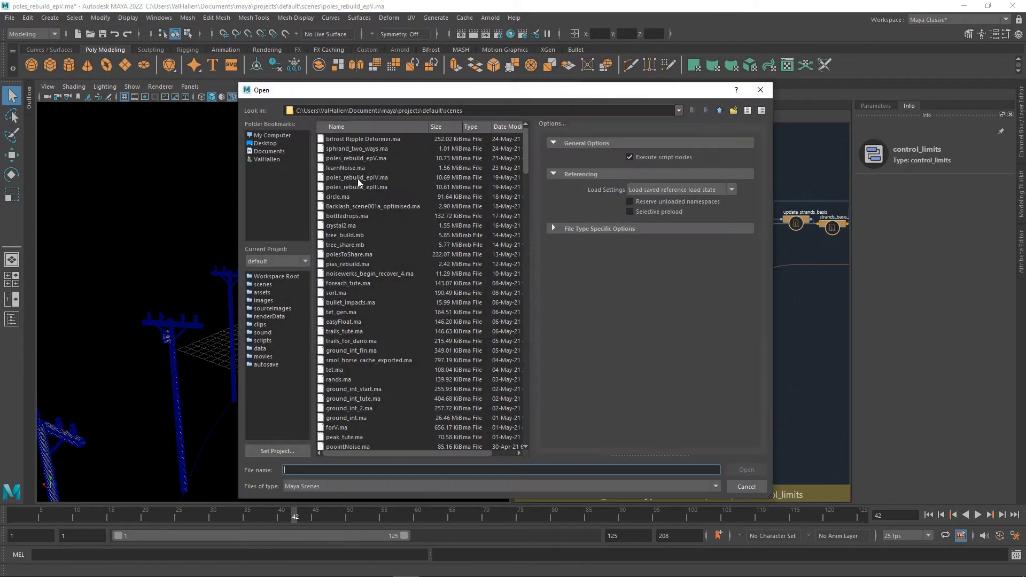
Open the scene poles_rebuild_epIV.ma and widen the Bifrost Graph Editor to show its node graph beside the viewport.
{"action": "double_click", "coordinate": [374, 179]}
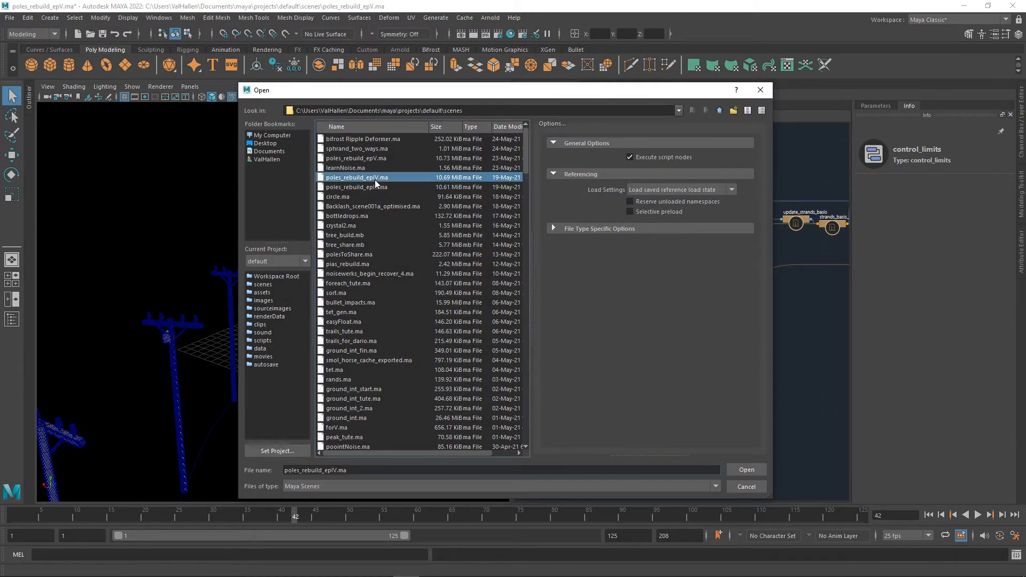
{"action": "left_click", "coordinate": [523, 302]}
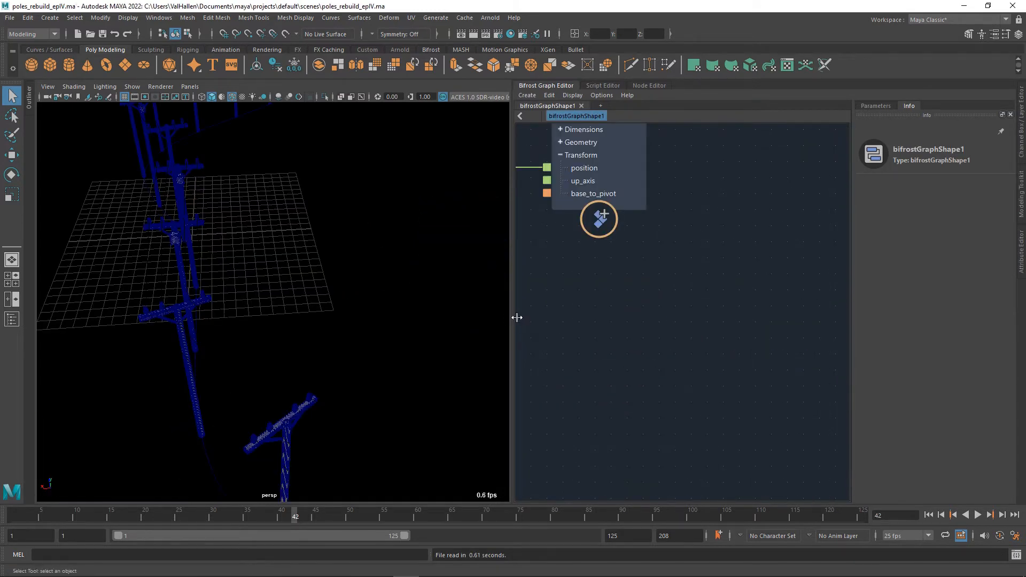
{"action": "left_click_drag", "start_coordinate": [513, 315], "coordinate": [336, 334]}
{"action": "middle_click_drag", "start_coordinate": [550, 293], "coordinate": [665, 478], "text": "alt"}
{"action": "scroll", "coordinate": [673, 365], "scroll_direction": "down", "scroll_amount": 5}
{"action": "scroll", "coordinate": [588, 385], "scroll_direction": "up", "scroll_amount": 5}
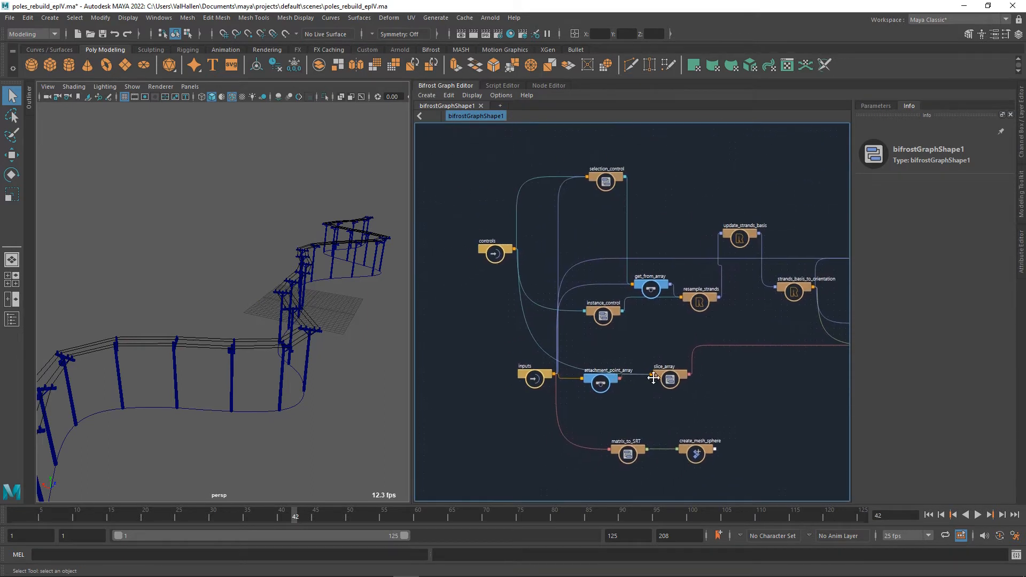
Rebuild the curve master_curve_002 as a uniform cubic curve with 12 spans and a 0 to 1 parameter range.
{"action": "left_click", "coordinate": [262, 409]}
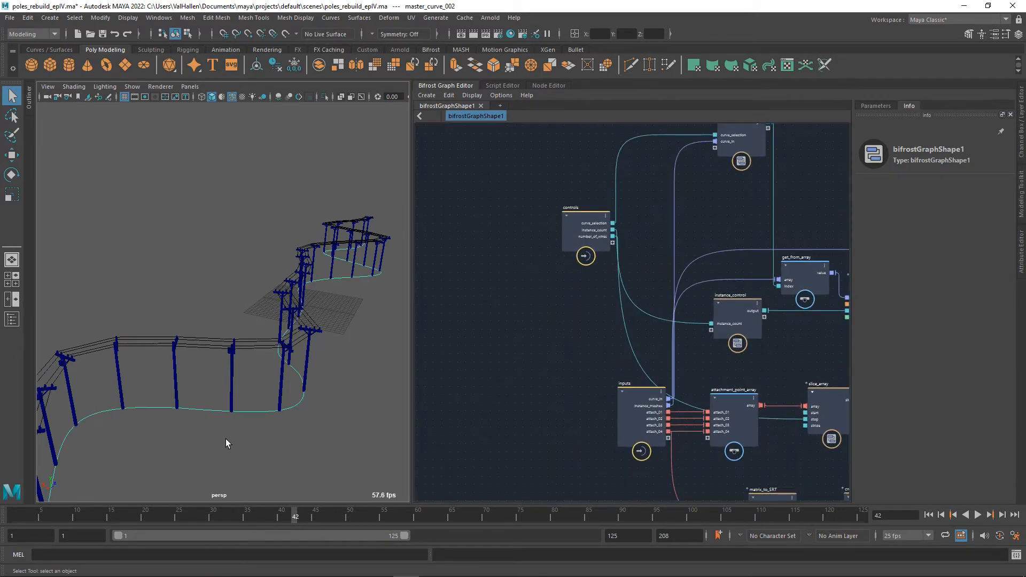
{"action": "key", "text": "F8"}
{"action": "left_click", "coordinate": [331, 18]}
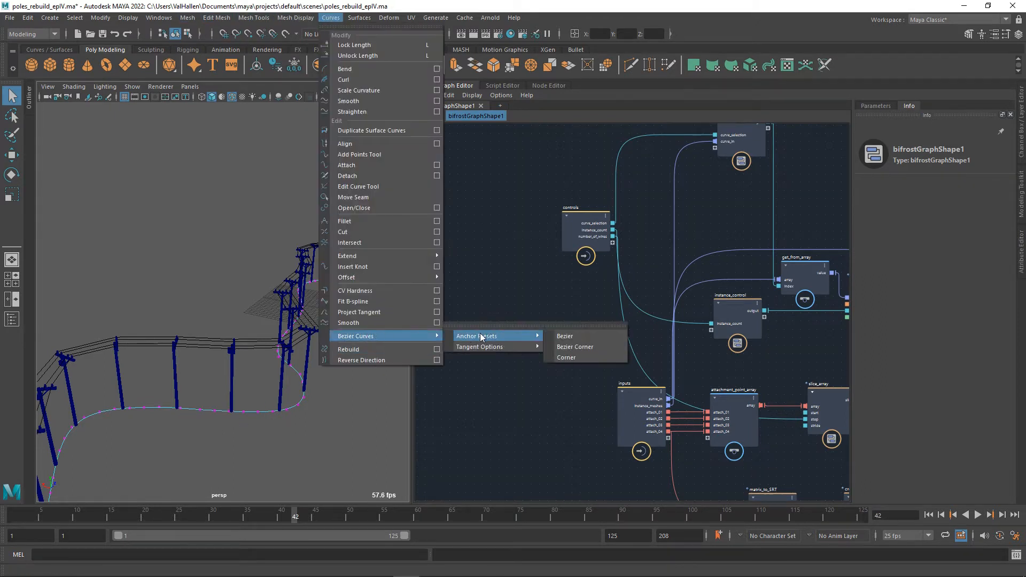
{"action": "left_click", "coordinate": [436, 350]}
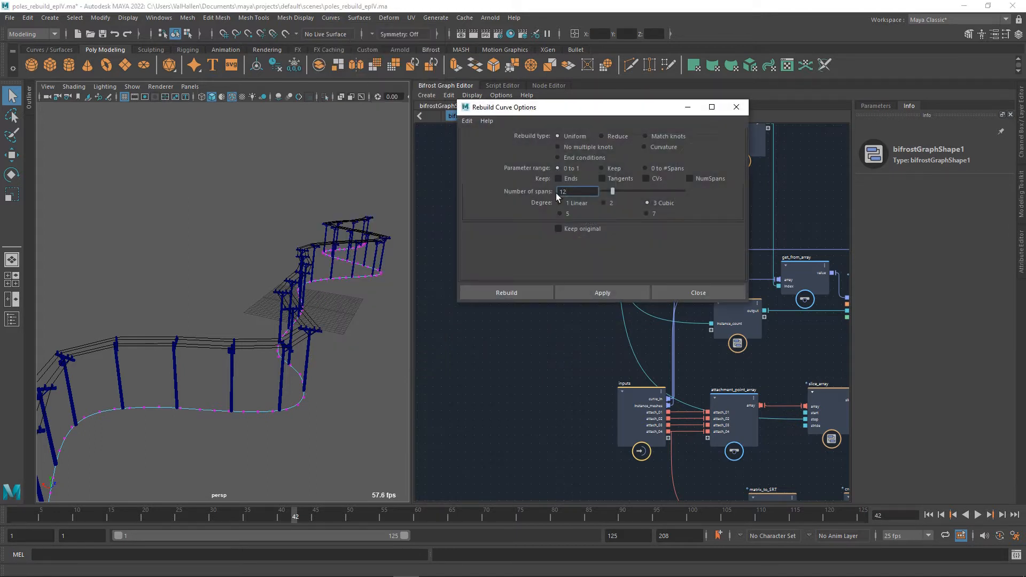
{"action": "left_click", "coordinate": [506, 293]}
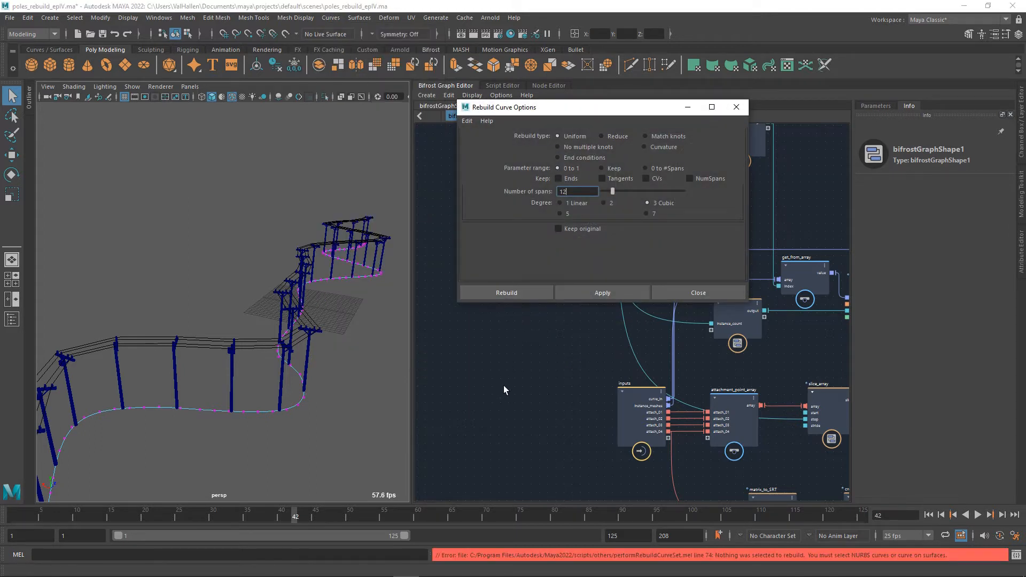
{"action": "right_click_drag", "start_coordinate": [199, 408], "coordinate": [249, 281]}
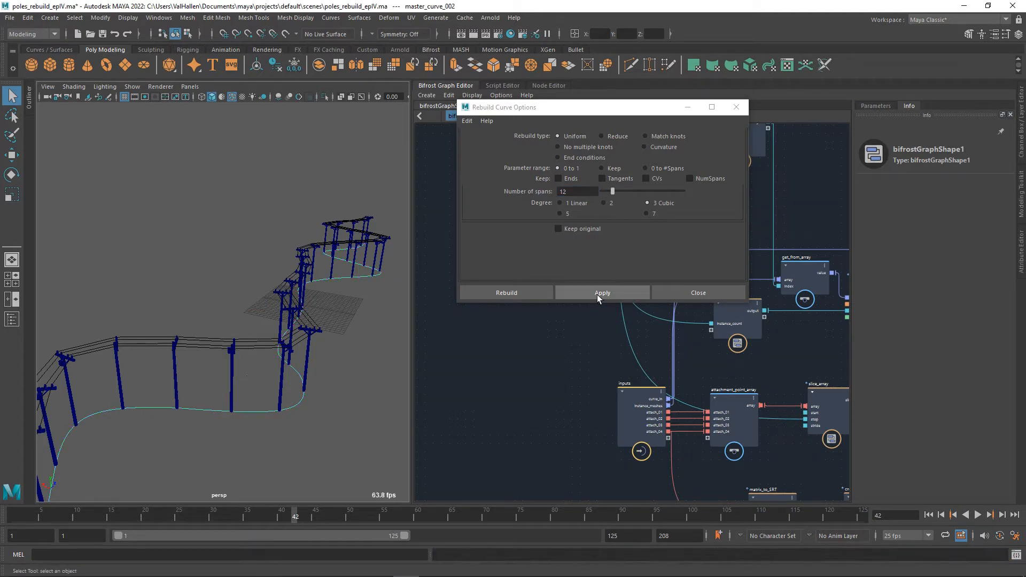
{"action": "left_click", "coordinate": [529, 294]}
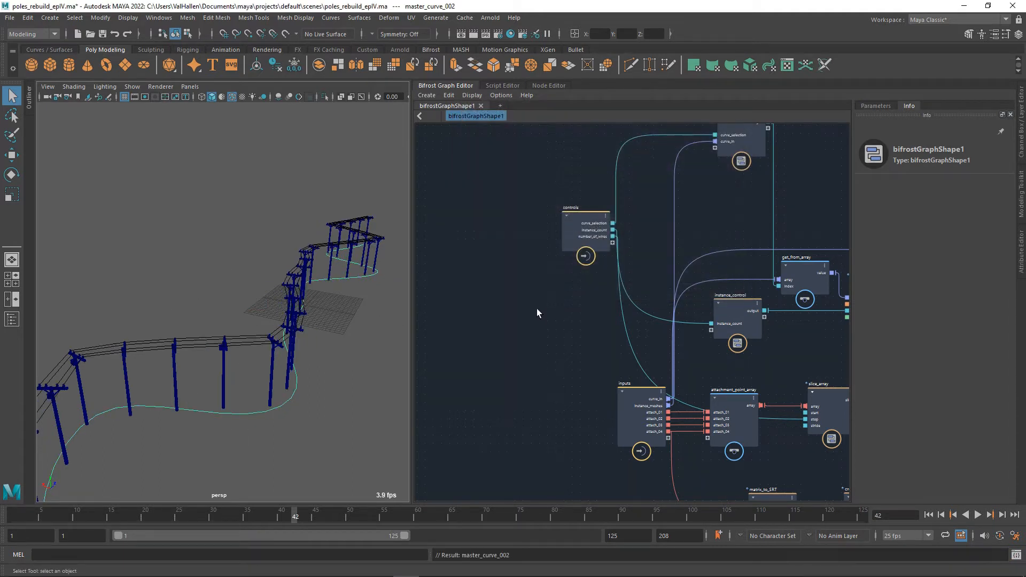
Move the inputs node slightly farther away from the attachment_point_array node.
{"action": "left_click_drag", "start_coordinate": [636, 407], "coordinate": [603, 405]}
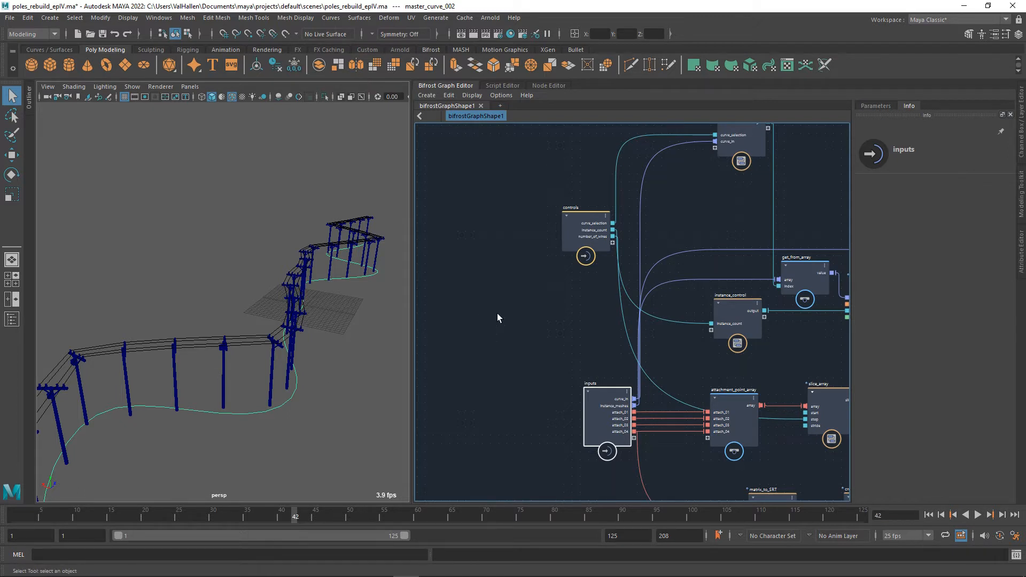
{"action": "middle_click_drag", "start_coordinate": [515, 312], "coordinate": [524, 347]}
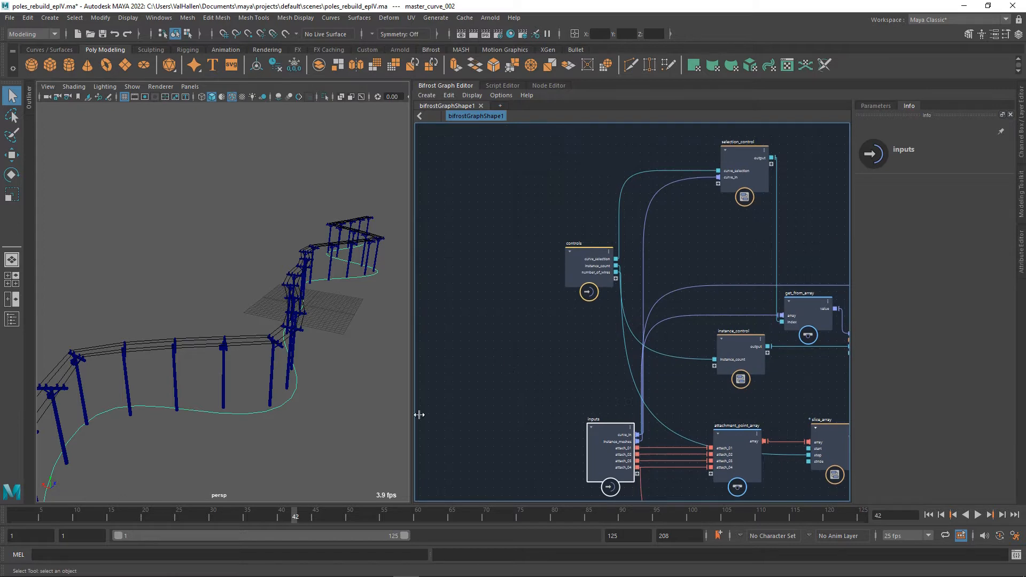
Move two neighbouring control vertices in the middle of master_curve_002 to bend the pole path more strongly.
{"action": "right_click_drag", "start_coordinate": [261, 432], "coordinate": [189, 303]}
{"action": "key", "text": "w"}
{"action": "left_click", "coordinate": [265, 310]}
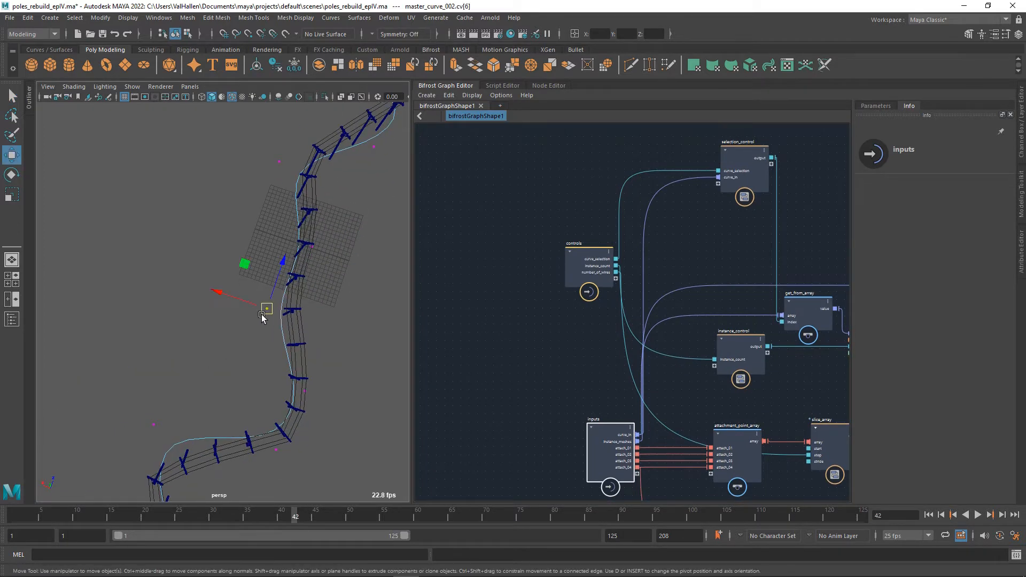
{"action": "left_click_drag", "start_coordinate": [238, 302], "coordinate": [140, 268]}
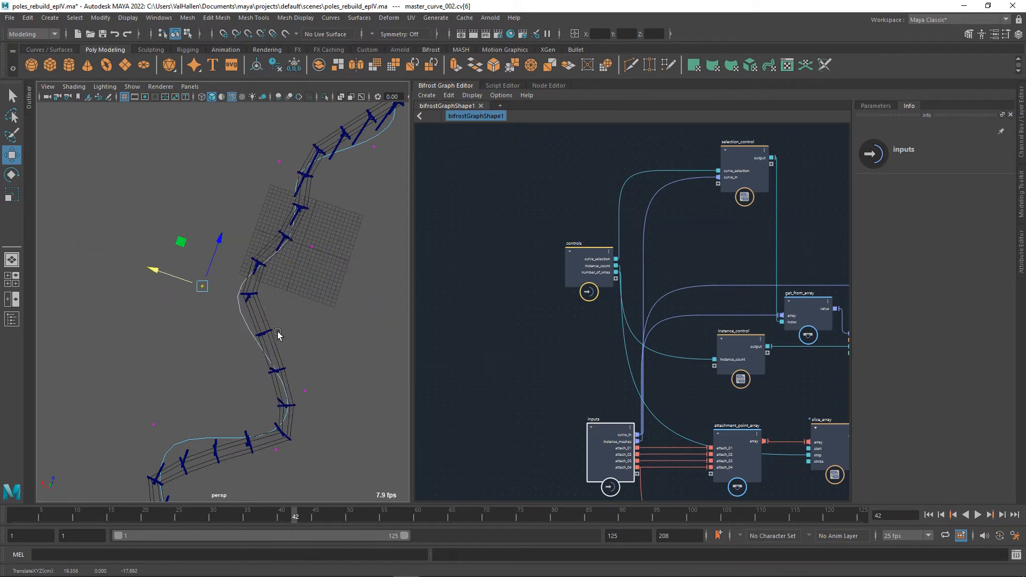
{"action": "left_click", "coordinate": [315, 250]}
{"action": "left_click_drag", "start_coordinate": [291, 203], "coordinate": [283, 229]}
Add master_curve_001, master_curve_002 and master_curve_003 from the paths group to the graph as input nodes stacked in a column.
{"action": "middle_click_drag", "start_coordinate": [499, 322], "coordinate": [531, 286]}
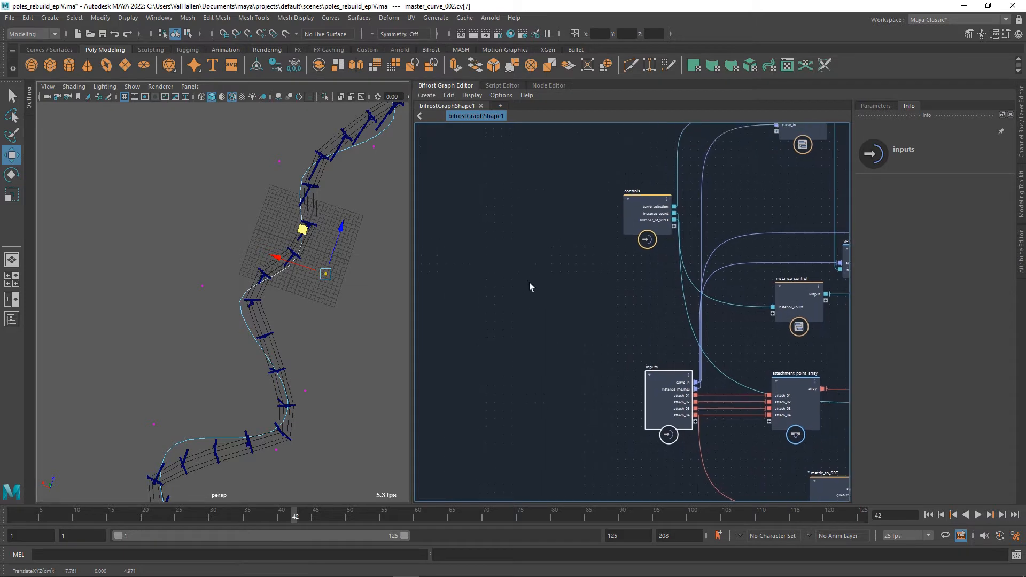
{"action": "left_click", "coordinate": [35, 106]}
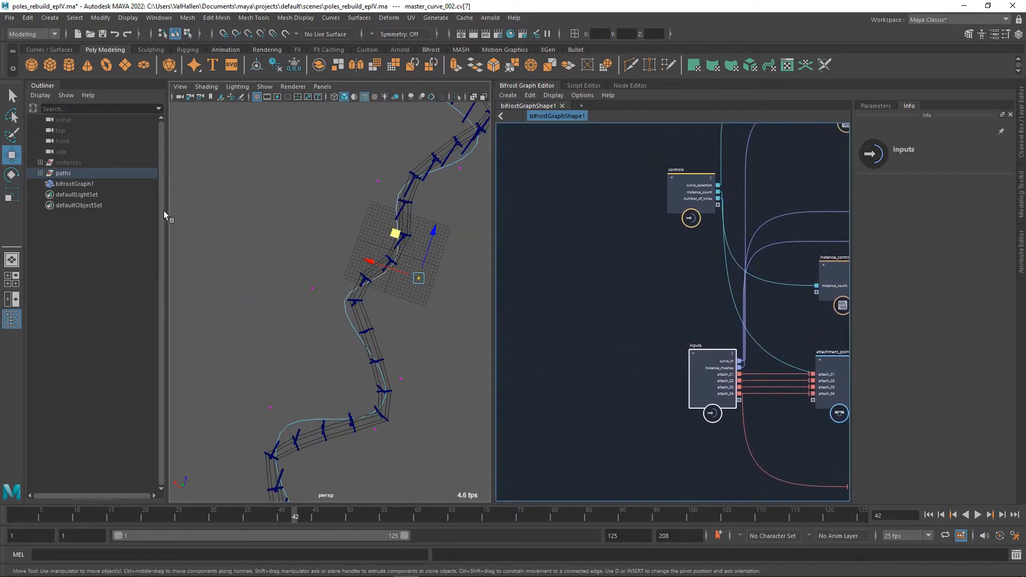
{"action": "left_click", "coordinate": [40, 173]}
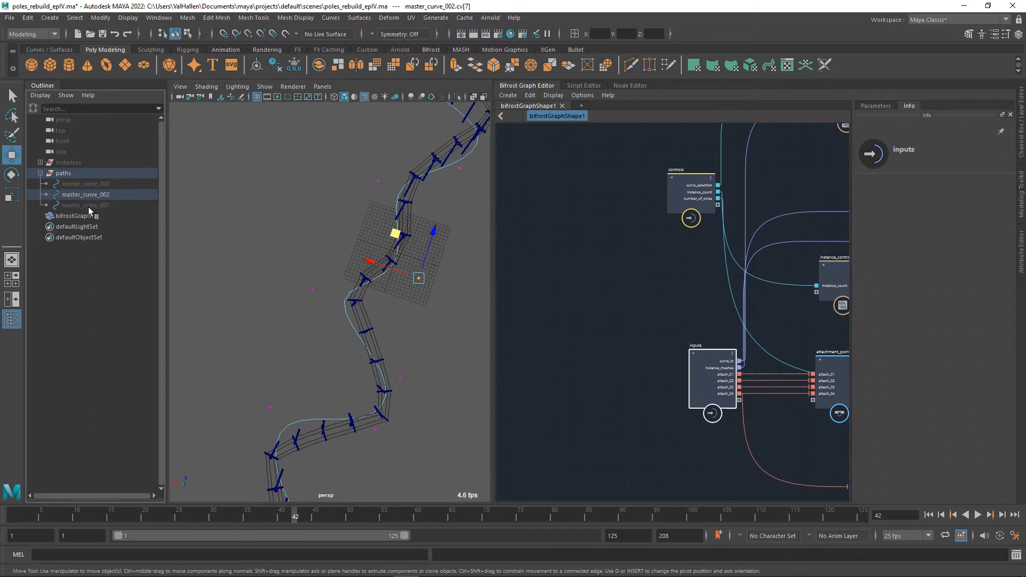
{"action": "left_click", "coordinate": [88, 207]}
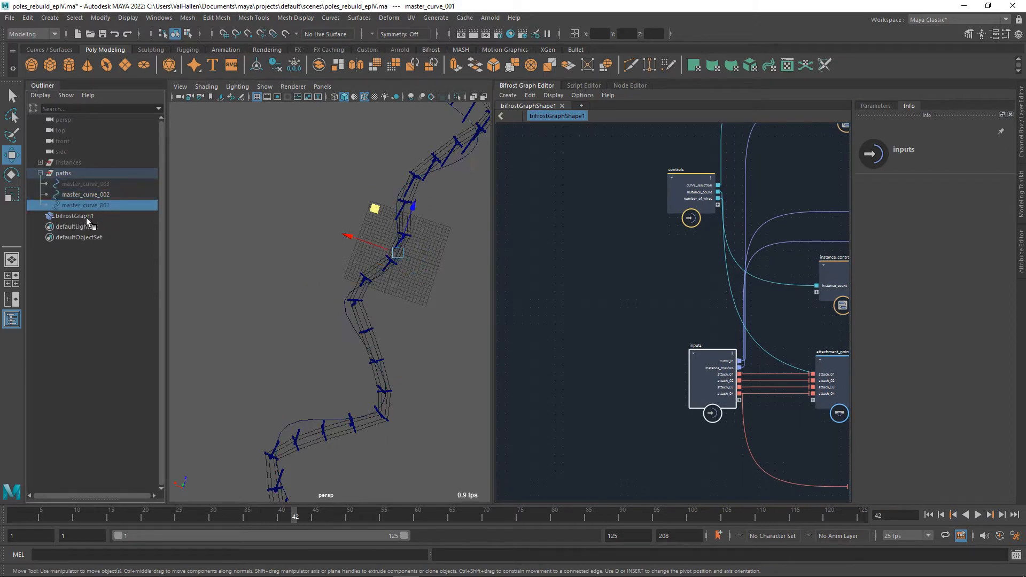
{"action": "left_click_drag", "start_coordinate": [560, 285], "coordinate": [569, 230]}
{"action": "left_click_drag", "start_coordinate": [102, 202], "coordinate": [556, 334]}
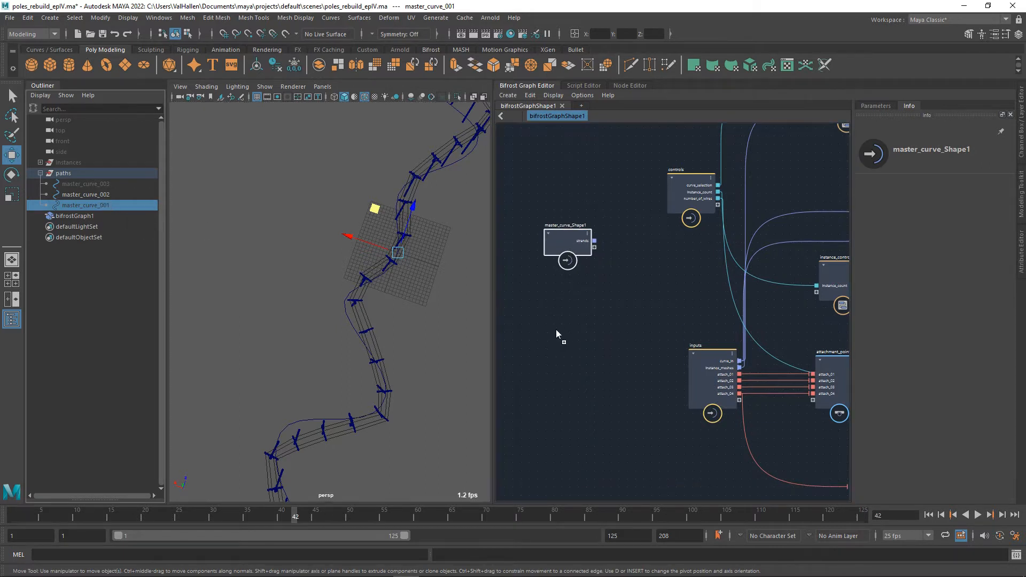
{"action": "middle_click_drag", "start_coordinate": [98, 192], "coordinate": [572, 356]}
{"action": "left_click_drag", "start_coordinate": [571, 305], "coordinate": [574, 289]}
{"action": "left_click_drag", "start_coordinate": [578, 375], "coordinate": [574, 347]}
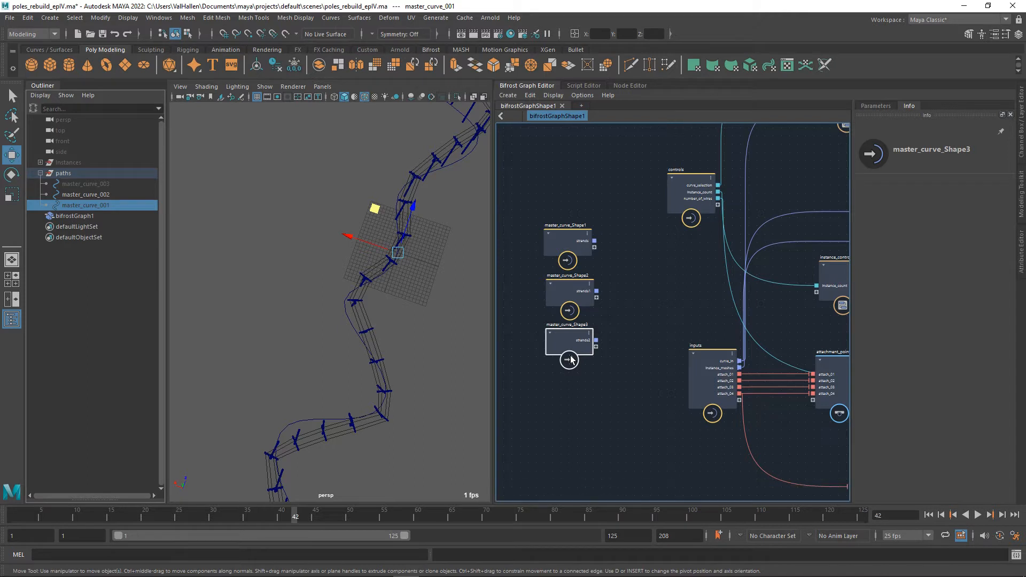
Add a build_array node to the graph and place it beside the three master curve input nodes.
{"action": "middle_click_drag", "start_coordinate": [659, 337], "coordinate": [655, 351], "text": "alt"}
{"action": "key", "text": "Tab"}
{"action": "type", "text": "build"}
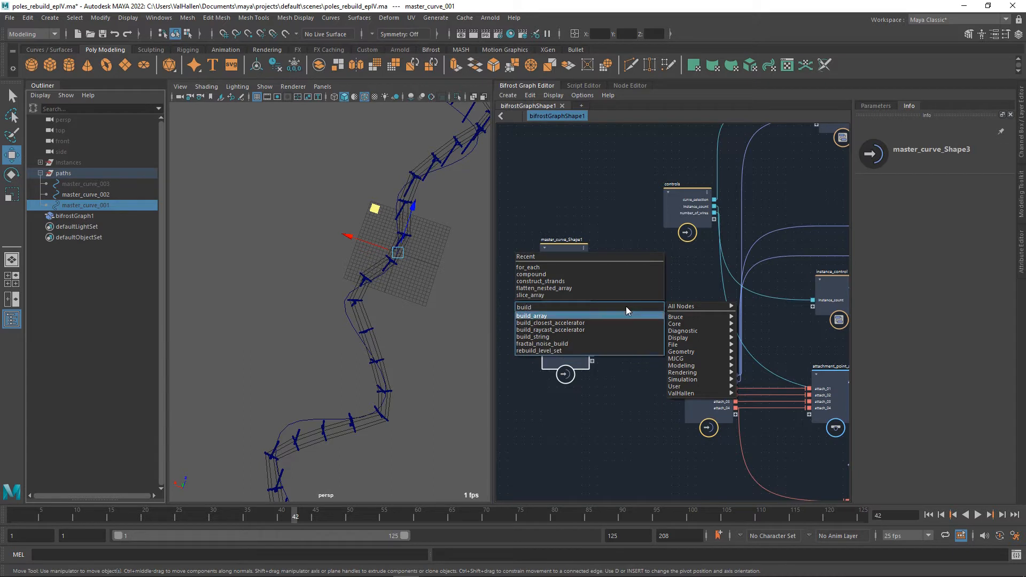
{"action": "key", "text": "Return"}
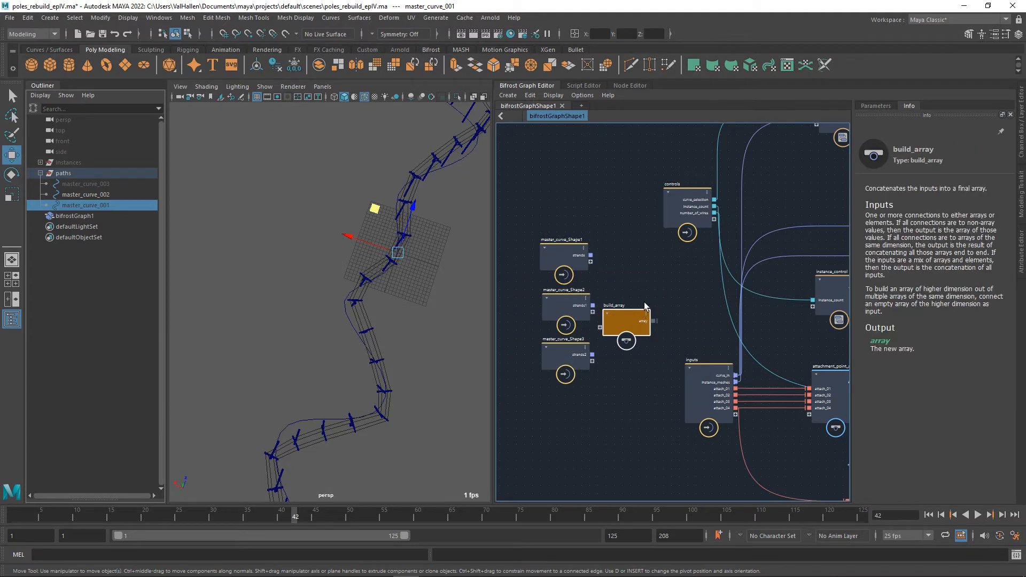
{"action": "scroll", "coordinate": [645, 299], "scroll_direction": "up", "scroll_amount": 2}
{"action": "left_click_drag", "start_coordinate": [652, 351], "coordinate": [665, 323]}
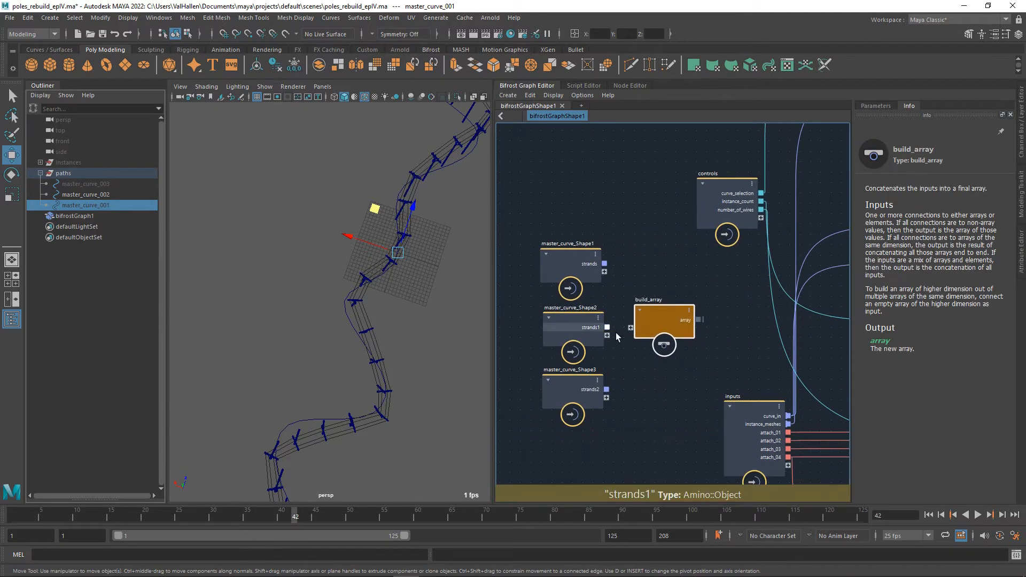
Connect the strands outputs of all three master curve nodes to build_array and centre the node beside them.
{"action": "left_click_drag", "start_coordinate": [622, 282], "coordinate": [659, 306]}
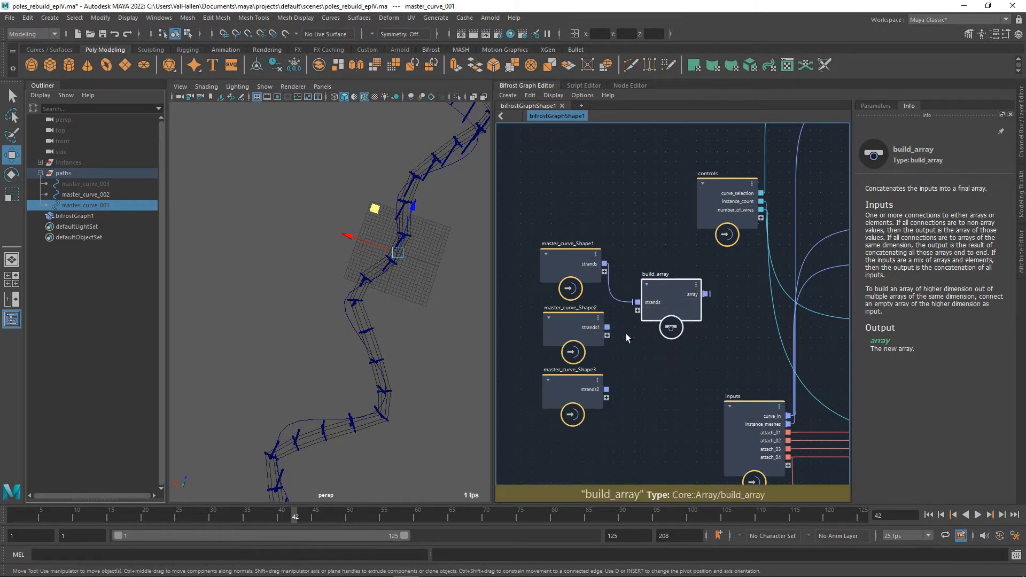
{"action": "left_click_drag", "start_coordinate": [607, 327], "coordinate": [638, 319]}
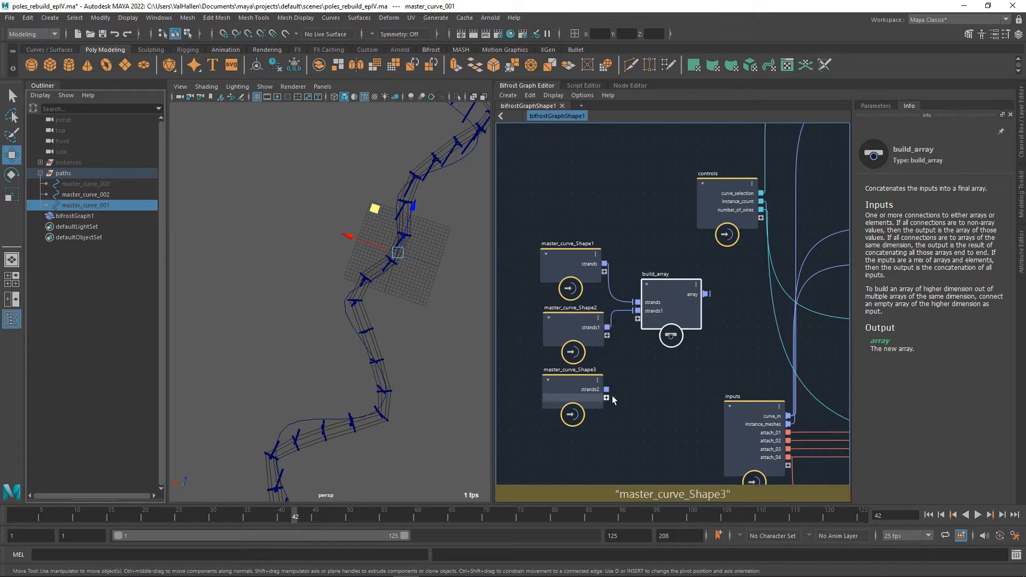
{"action": "left_click_drag", "start_coordinate": [607, 389], "coordinate": [638, 319]}
{"action": "middle_click_drag", "start_coordinate": [691, 351], "coordinate": [648, 365], "text": "alt"}
{"action": "left_click_drag", "start_coordinate": [653, 317], "coordinate": [655, 335]}
Reroute the curve_in connections feeding selection_control's curve_in and get_from_array's array so both come from build_array's array output.
{"action": "scroll", "coordinate": [655, 335], "scroll_direction": "down", "scroll_amount": 1}
{"action": "scroll", "coordinate": [682, 337], "scroll_direction": "down", "scroll_amount": 2}
{"action": "middle_click_drag", "start_coordinate": [681, 337], "coordinate": [601, 348], "text": "alt"}
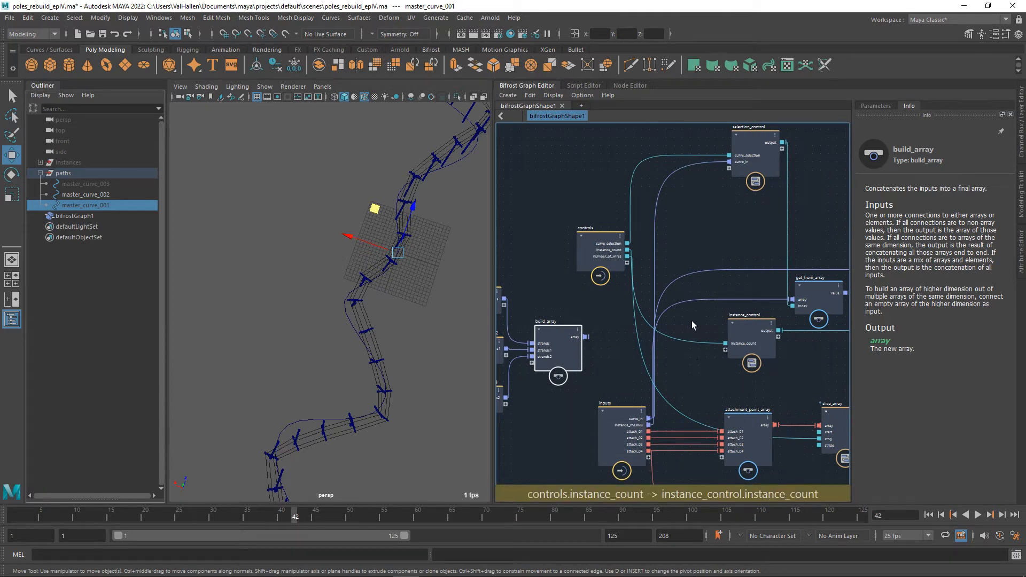
{"action": "left_click", "coordinate": [663, 292]}
{"action": "scroll", "coordinate": [695, 363], "scroll_direction": "up", "scroll_amount": 5}
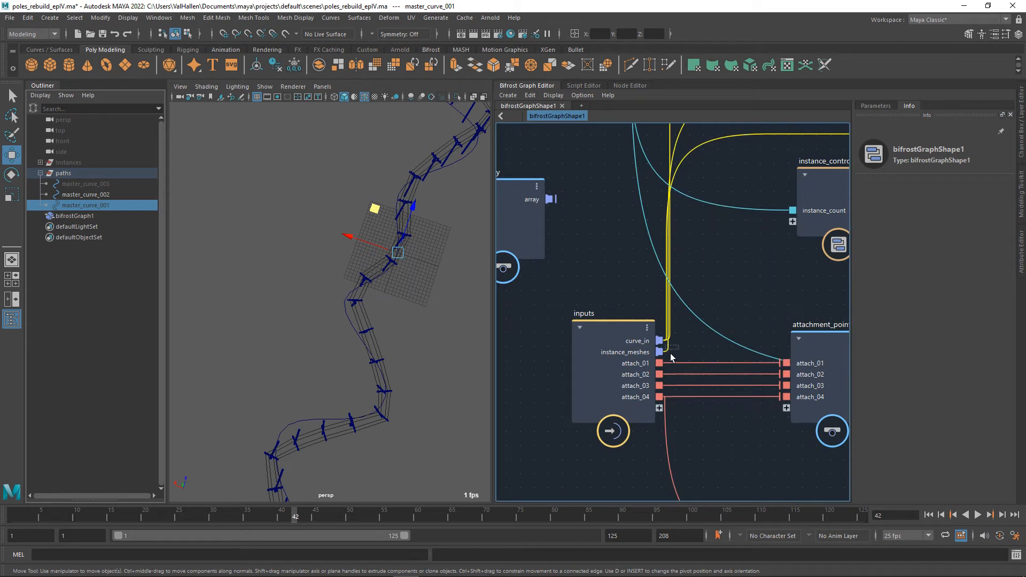
{"action": "middle_click_drag", "start_coordinate": [738, 221], "coordinate": [715, 386], "text": "alt"}
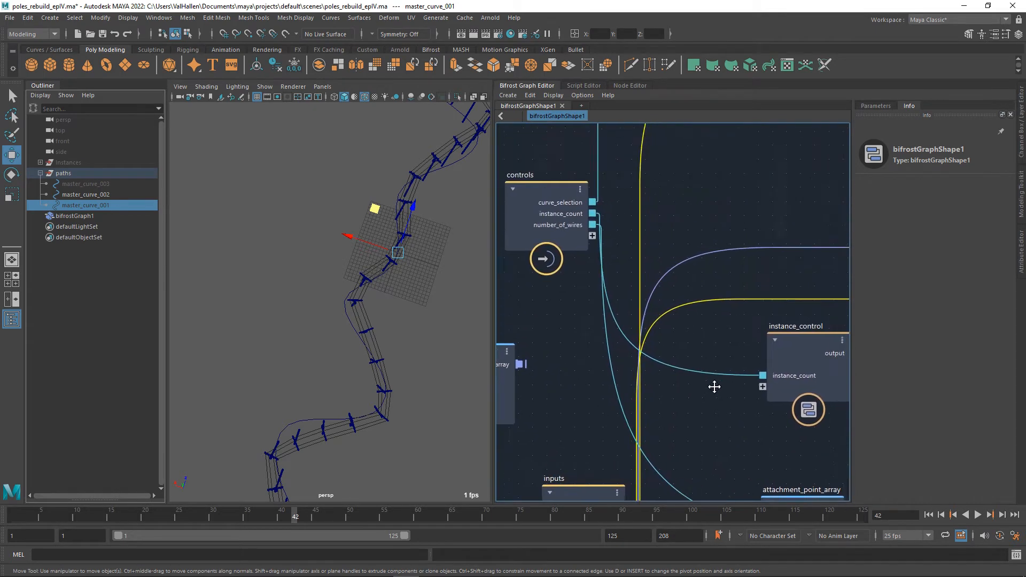
{"action": "scroll", "coordinate": [709, 342], "scroll_direction": "down", "scroll_amount": 3}
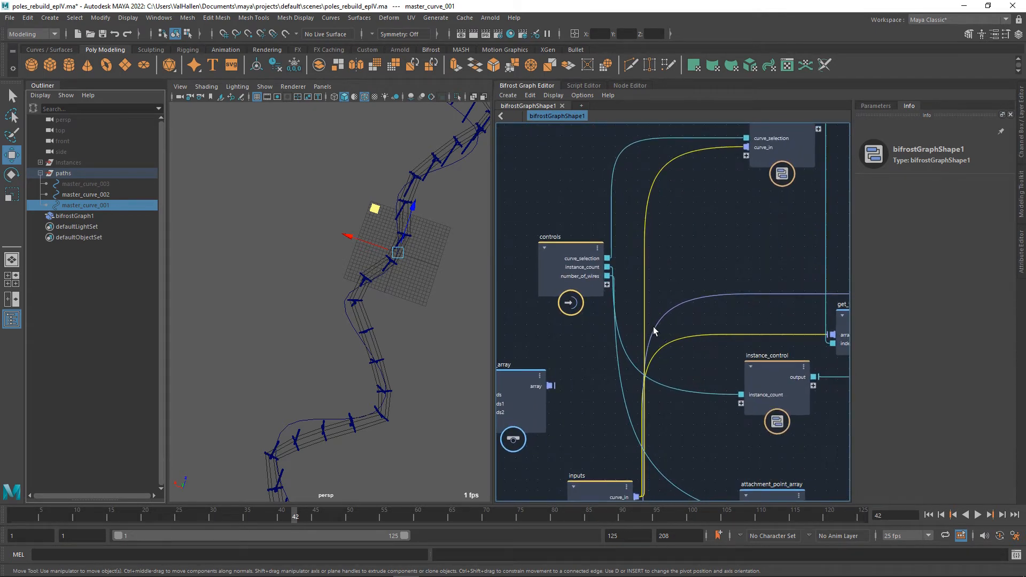
{"action": "left_click_drag", "start_coordinate": [642, 351], "coordinate": [555, 389]}
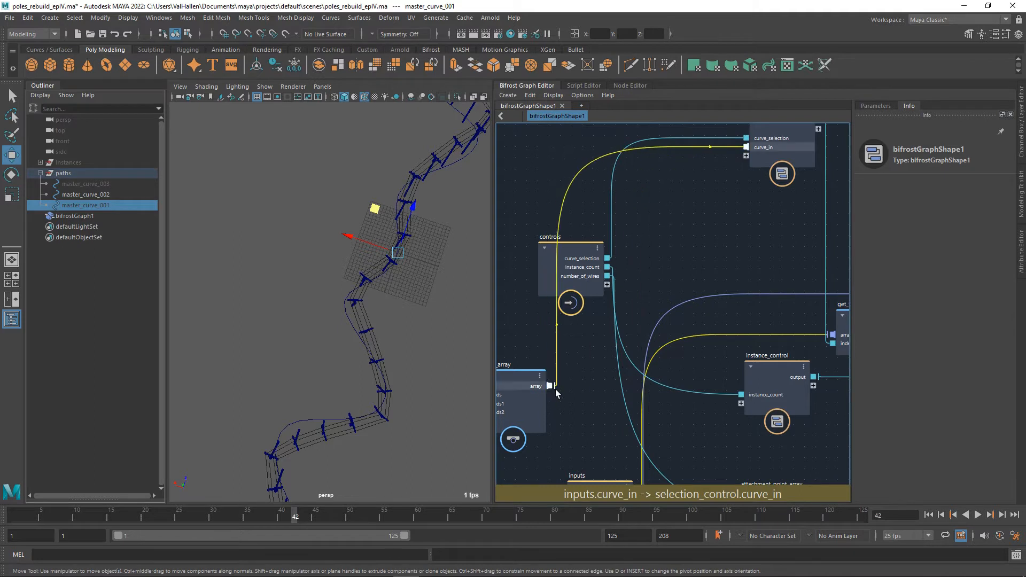
{"action": "left_click_drag", "start_coordinate": [697, 343], "coordinate": [577, 395]}
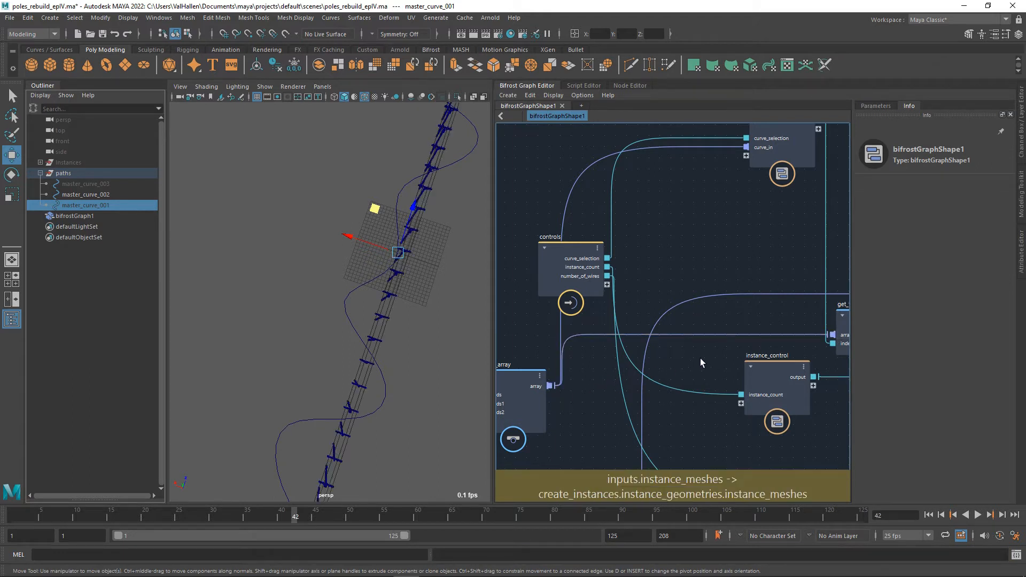
Move the controls node clear of build_array's array connection, placing it above the build_array node.
{"action": "middle_click_drag", "start_coordinate": [602, 391], "coordinate": [677, 352], "text": "alt"}
{"action": "scroll", "coordinate": [614, 366], "scroll_direction": "down", "scroll_amount": 4}
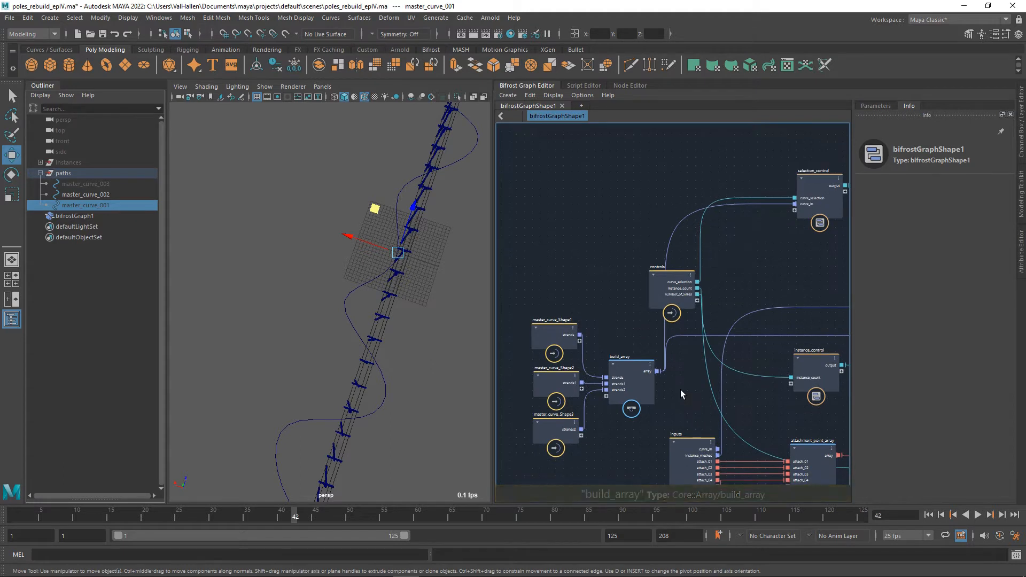
{"action": "left_click", "coordinate": [738, 216]}
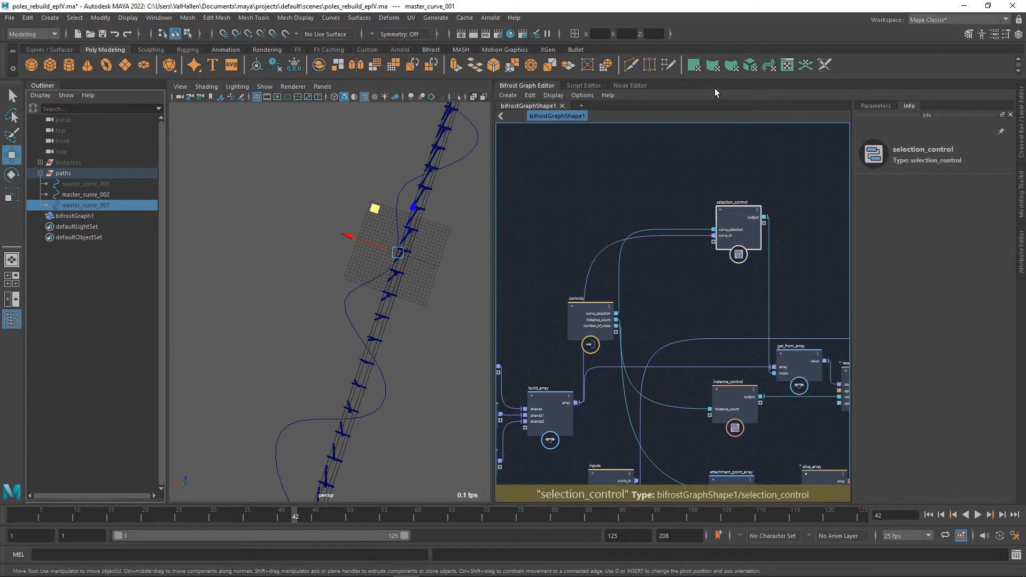
{"action": "middle_click_drag", "start_coordinate": [736, 340], "coordinate": [667, 273], "text": "alt"}
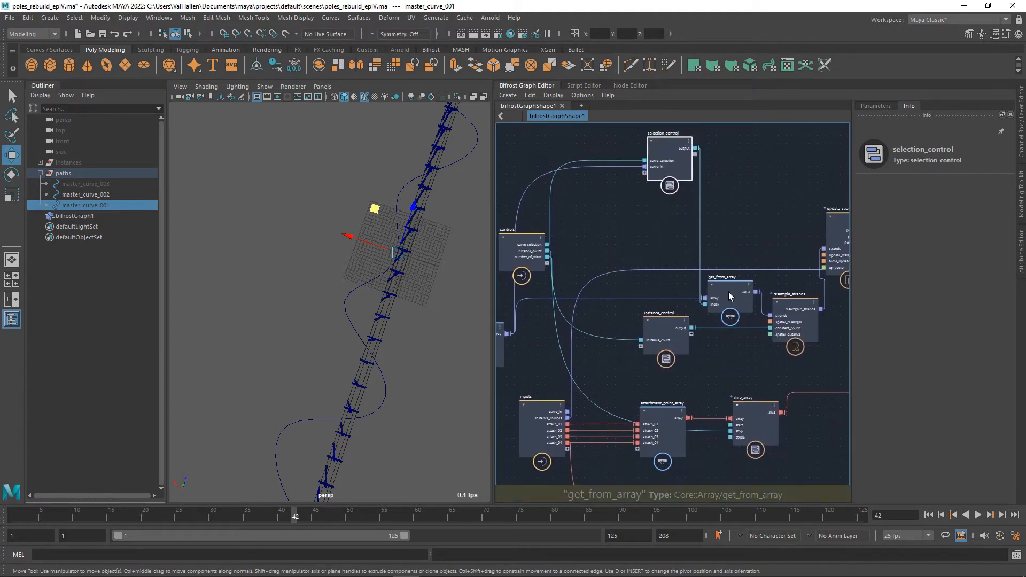
{"action": "left_click", "coordinate": [730, 292]}
{"action": "middle_click_drag", "start_coordinate": [598, 257], "coordinate": [703, 259], "text": "alt"}
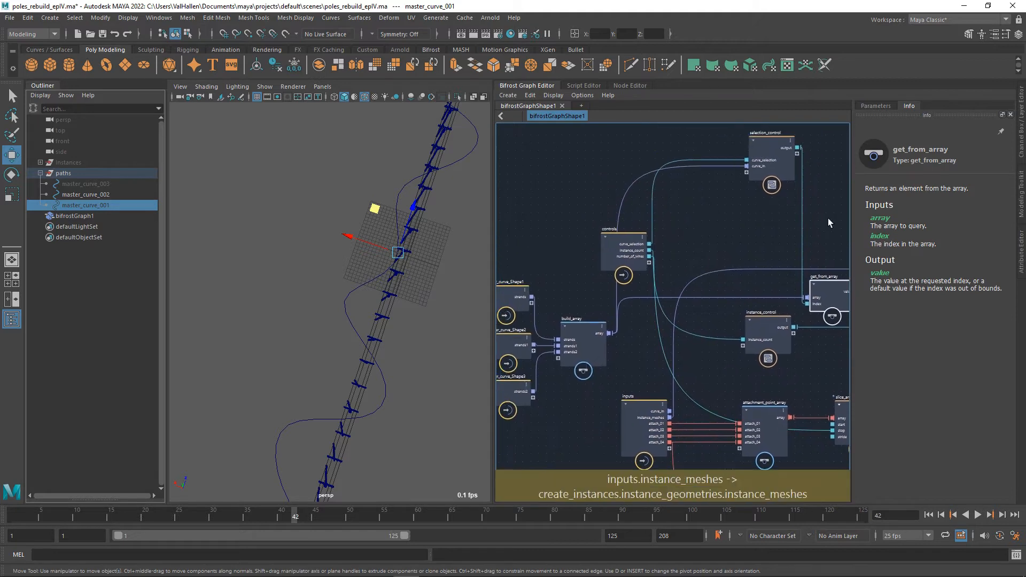
{"action": "left_click_drag", "start_coordinate": [620, 253], "coordinate": [572, 250]}
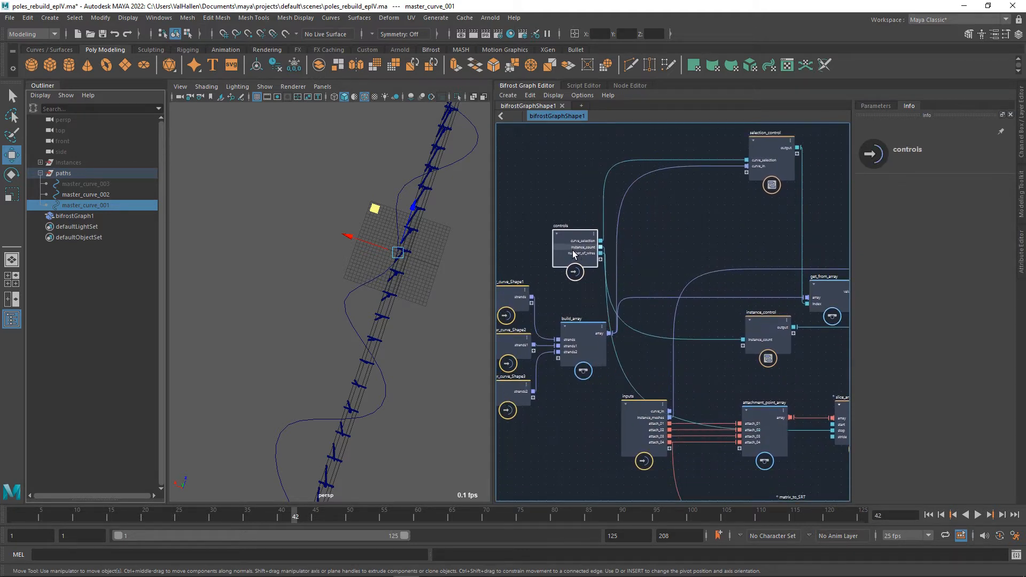
Set bifrostGraph1's Curve Selection attribute to 1 so the poles follow the second master curve.
{"action": "left_click", "coordinate": [1018, 265]}
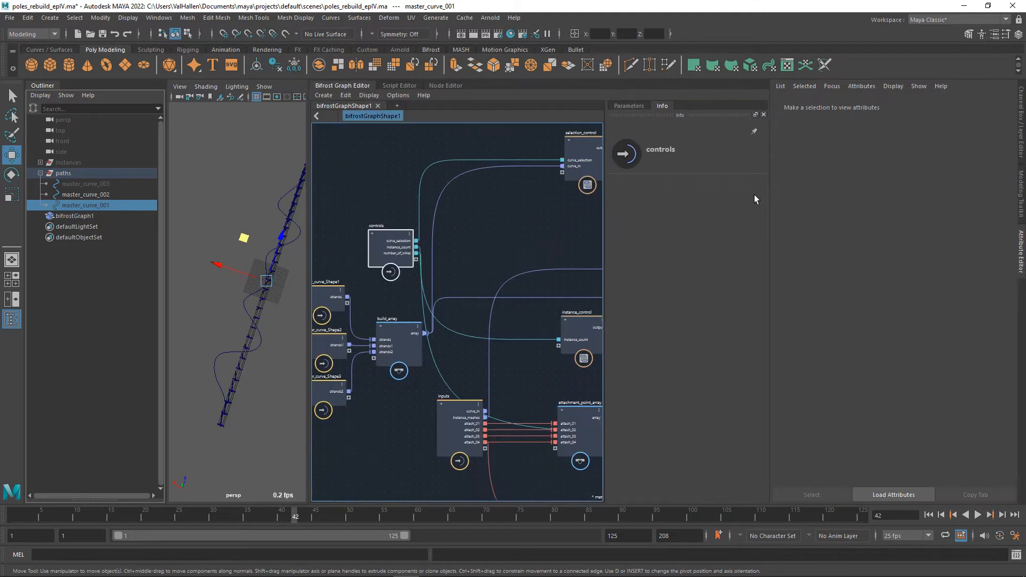
{"action": "left_click", "coordinate": [1020, 107]}
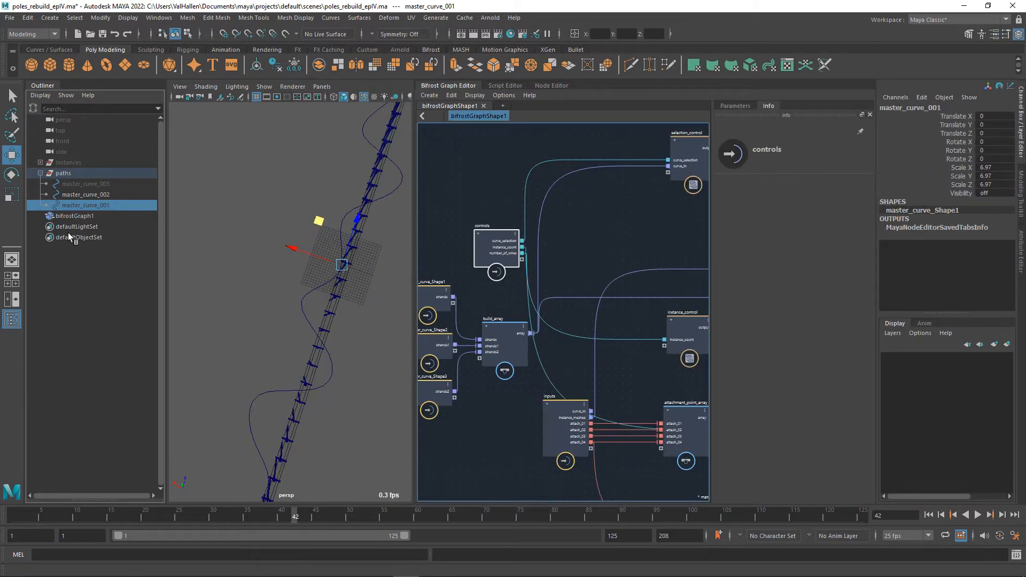
{"action": "left_click", "coordinate": [71, 217]}
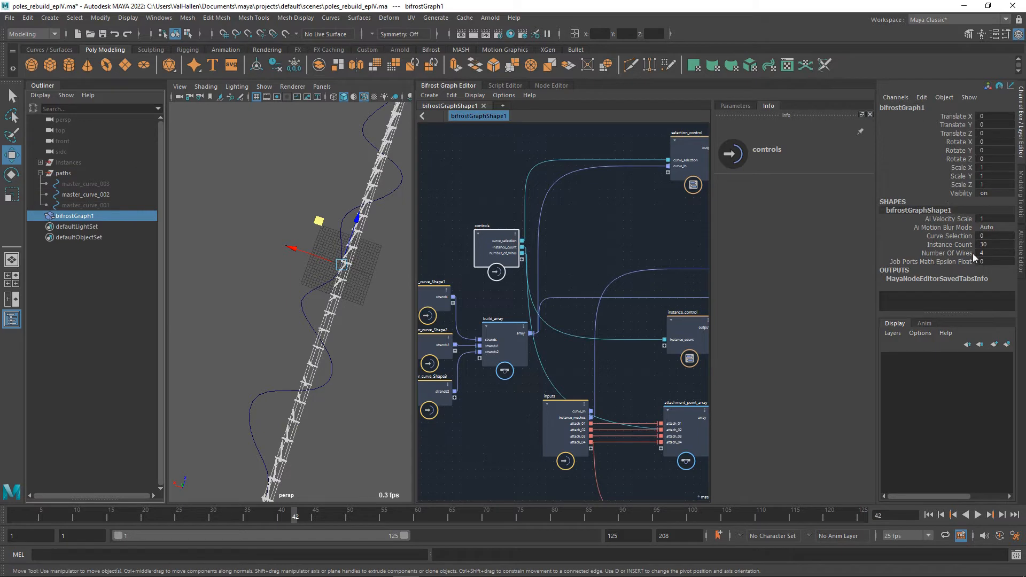
{"action": "left_click", "coordinate": [953, 237]}
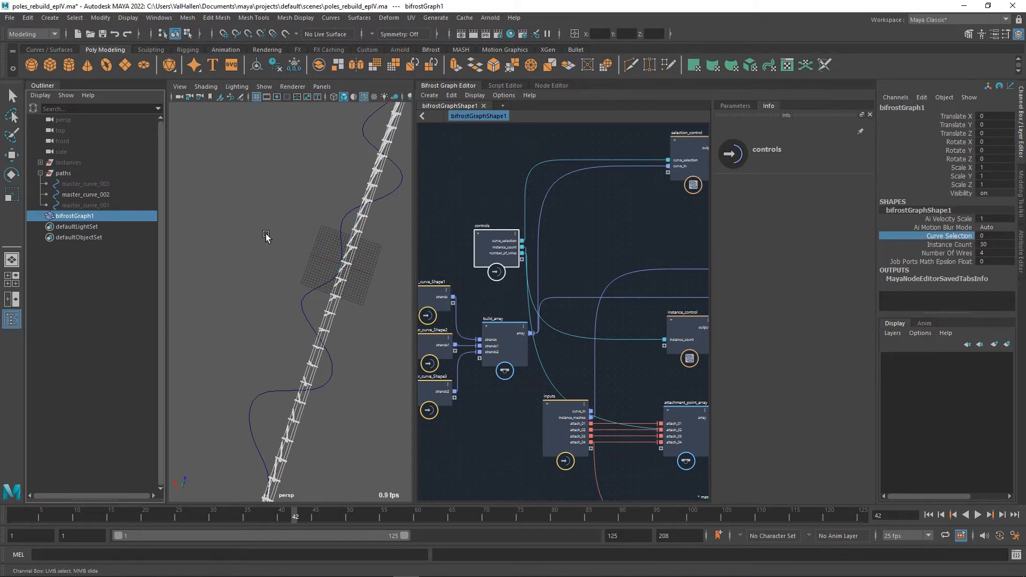
{"action": "middle_click_drag", "start_coordinate": [266, 235], "coordinate": [275, 239]}
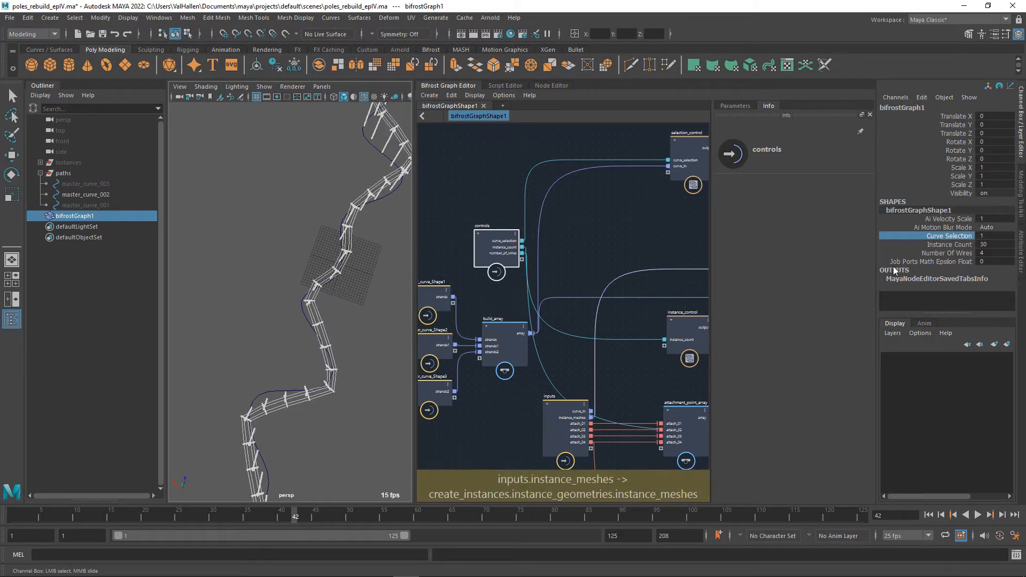
Move the three master curve input nodes and build_array together, farther away from the controls node.
{"action": "middle_click_drag", "start_coordinate": [572, 295], "coordinate": [664, 258]}
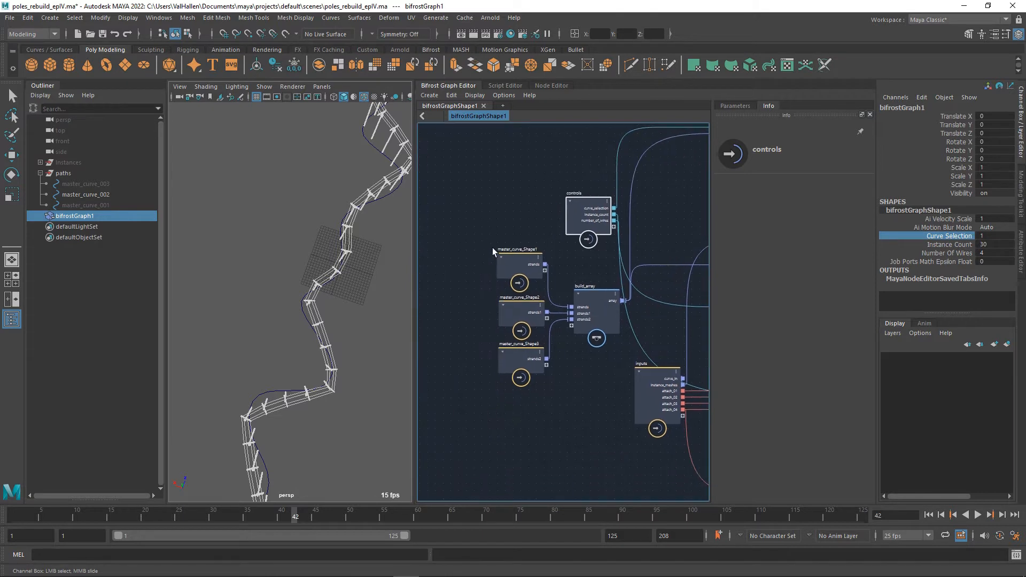
{"action": "left_click_drag", "start_coordinate": [542, 409], "coordinate": [543, 407]}
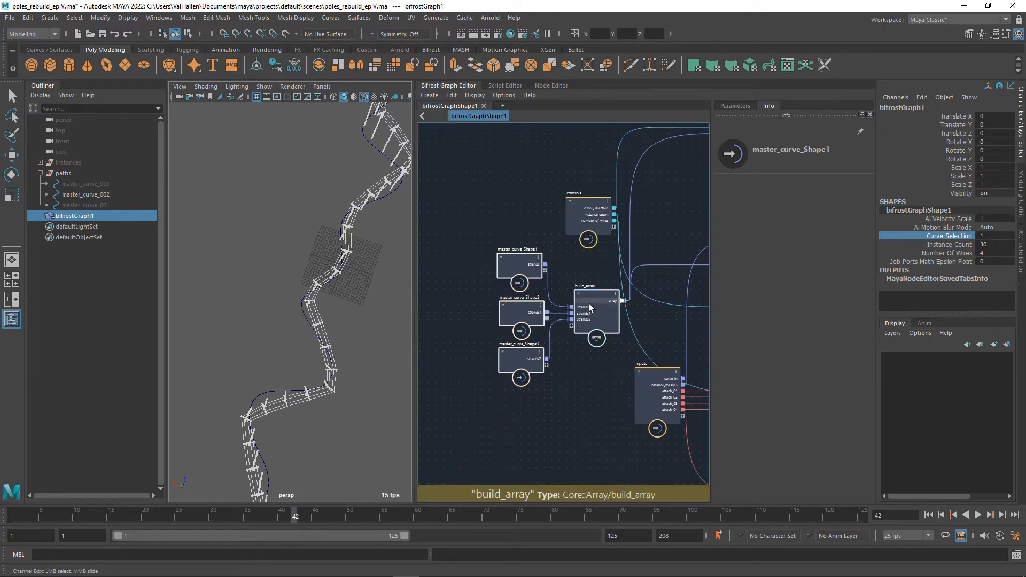
{"action": "mouse_move", "coordinate": [588, 303]}
{"action": "middle_mouse_down"}
{"action": "mouse_move", "coordinate": [499, 300]}
{"action": "mouse_move", "coordinate": [596, 304]}
{"action": "middle_mouse_up"}
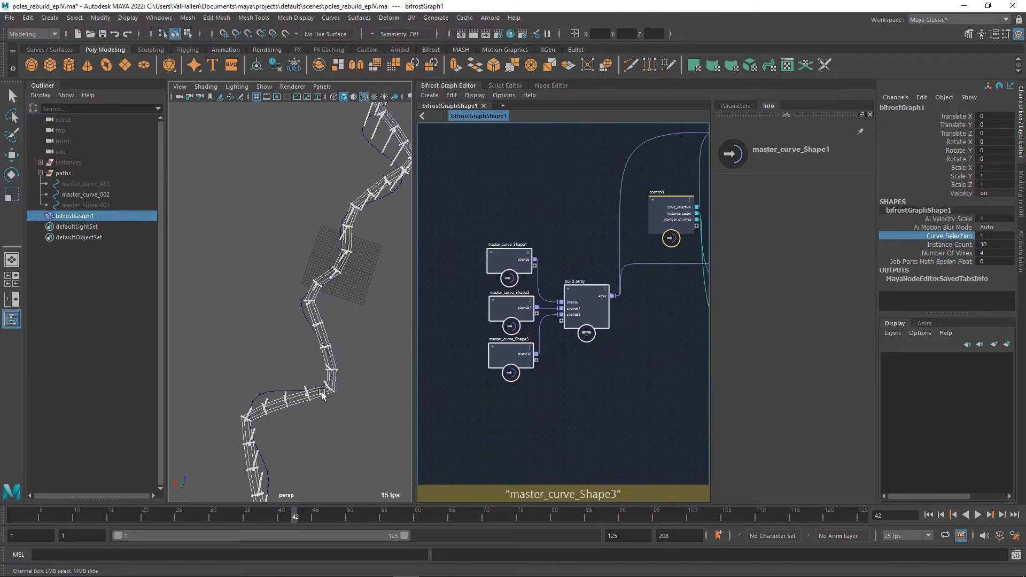
{"action": "left_click", "coordinate": [594, 389]}
{"action": "middle_click_drag", "start_coordinate": [575, 385], "coordinate": [587, 417]}
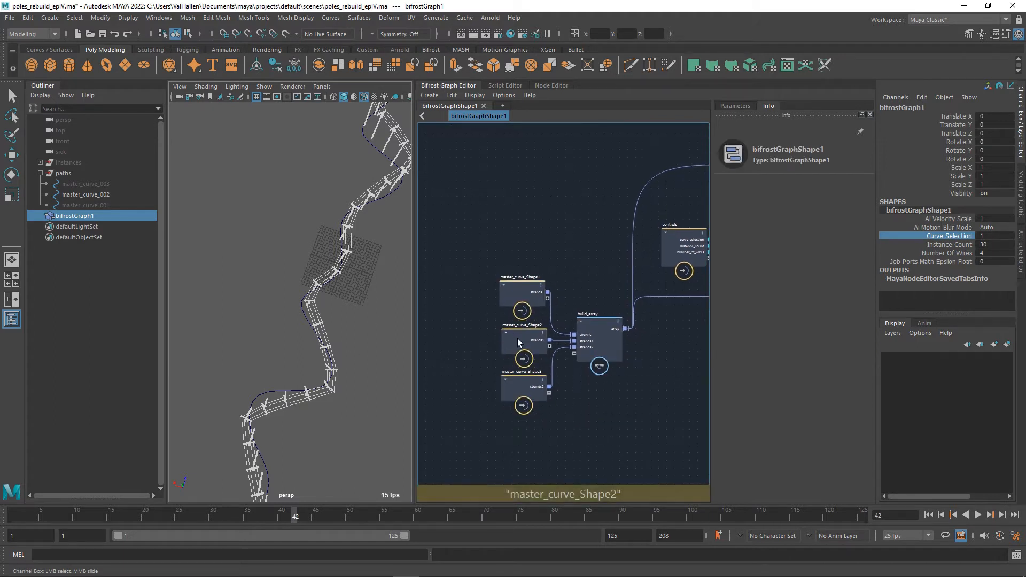
Set the Segment Multiplier of the master_curve_Shape2 input node to 30.
{"action": "left_click", "coordinate": [530, 347]}
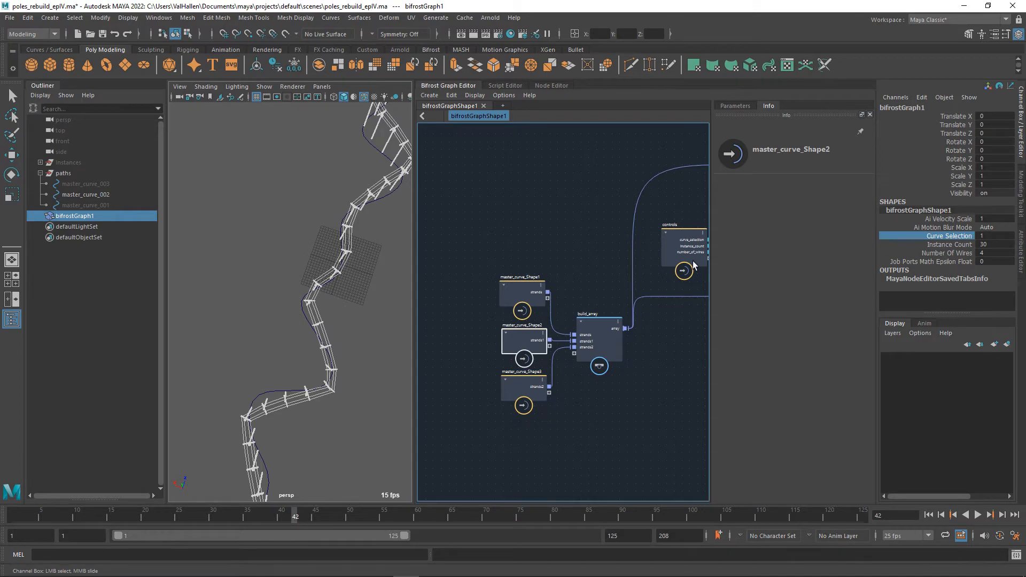
{"action": "left_click", "coordinate": [736, 107]}
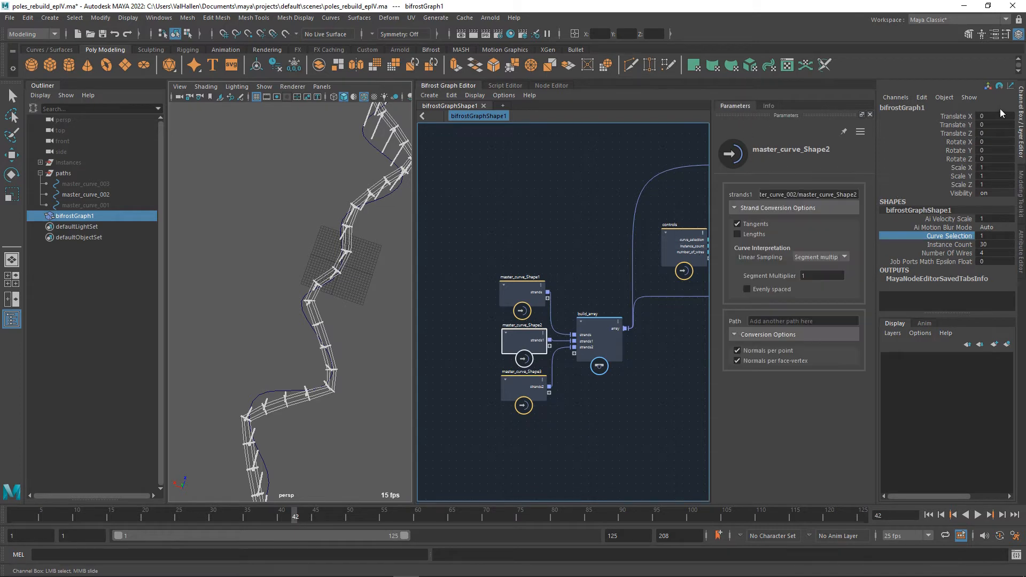
{"action": "left_click", "coordinate": [1021, 118]}
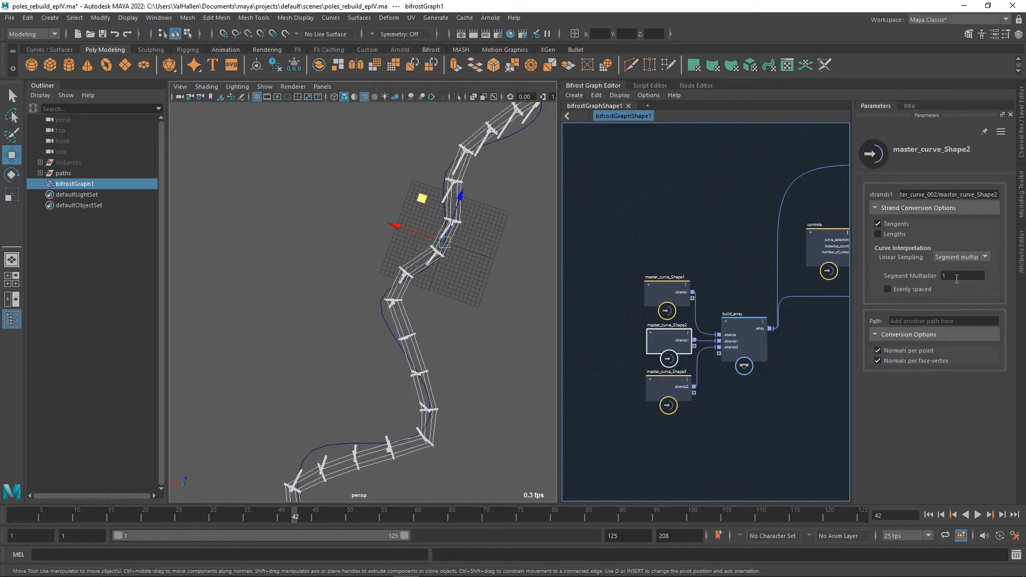
{"action": "left_click", "coordinate": [956, 276]}
{"action": "type", "text": "30"}
{"action": "key", "text": "Return"}
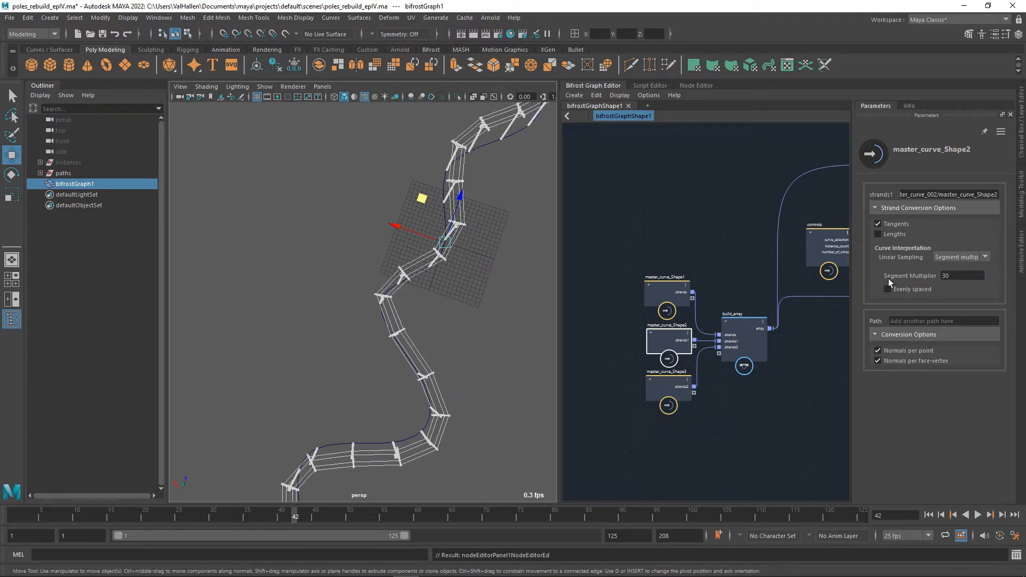
Shift control vertex cv[6] of master_curve_002 outward to test how the poles follow the reshaped bend.
{"action": "left_click_drag", "start_coordinate": [501, 310], "coordinate": [354, 326], "text": "alt"}
{"action": "left_click", "coordinate": [398, 329]}
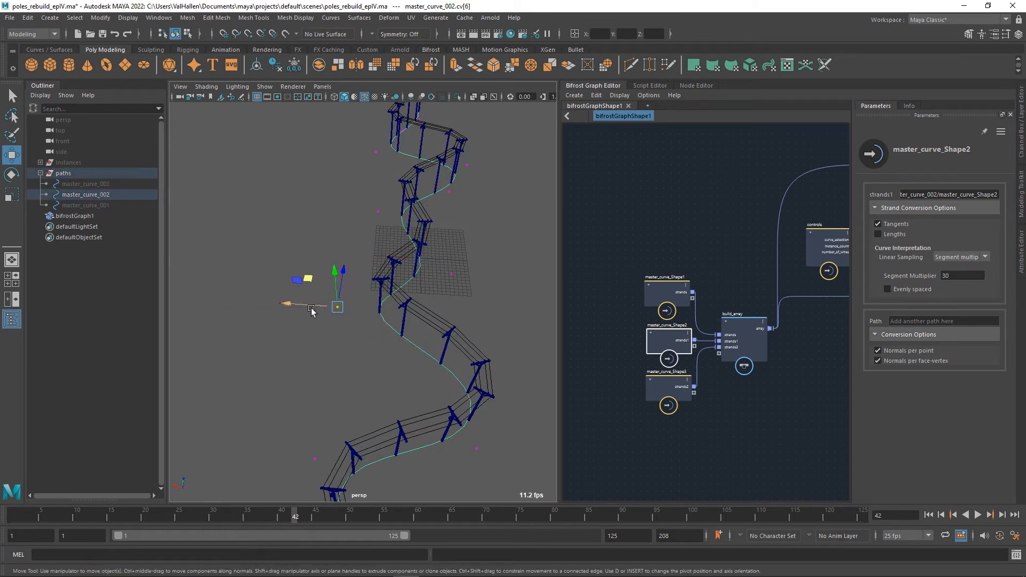
{"action": "left_click_drag", "start_coordinate": [289, 304], "coordinate": [479, 324]}
{"action": "key", "text": "ctrl+z"}
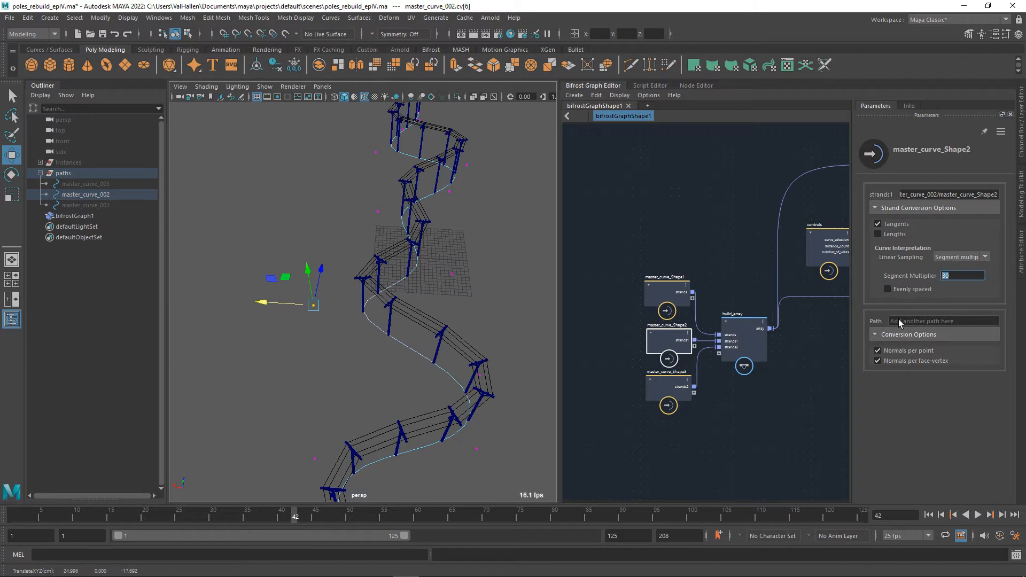
{"action": "left_click_drag", "start_coordinate": [511, 303], "coordinate": [472, 315], "text": "alt"}
{"action": "scroll", "coordinate": [472, 314], "scroll_direction": "down", "scroll_amount": 4}
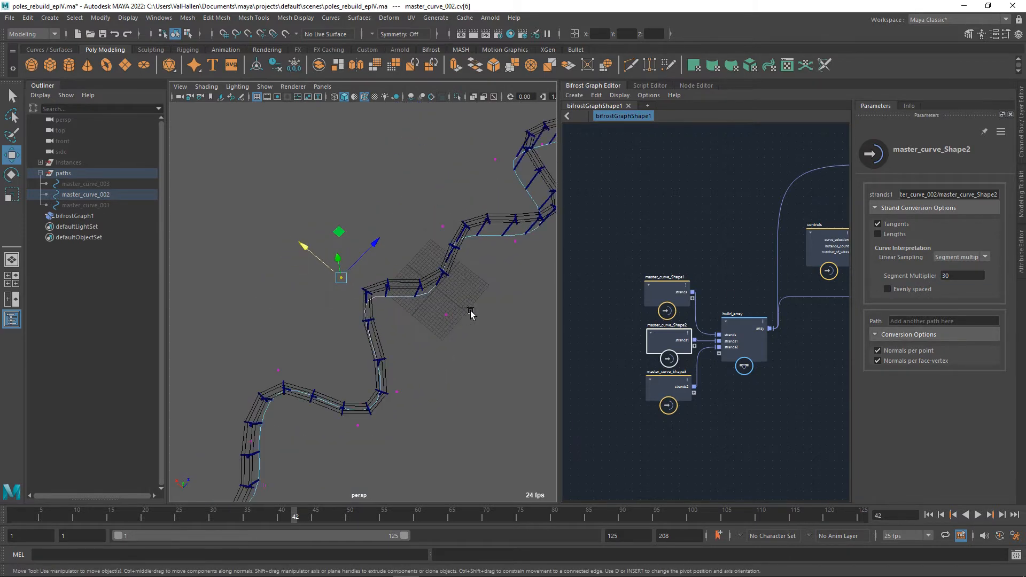
Delete the unused curve_in port from the inputs node.
{"action": "middle_click_drag", "start_coordinate": [761, 388], "coordinate": [564, 394], "text": "alt"}
{"action": "scroll", "coordinate": [691, 387], "scroll_direction": "down", "scroll_amount": 2}
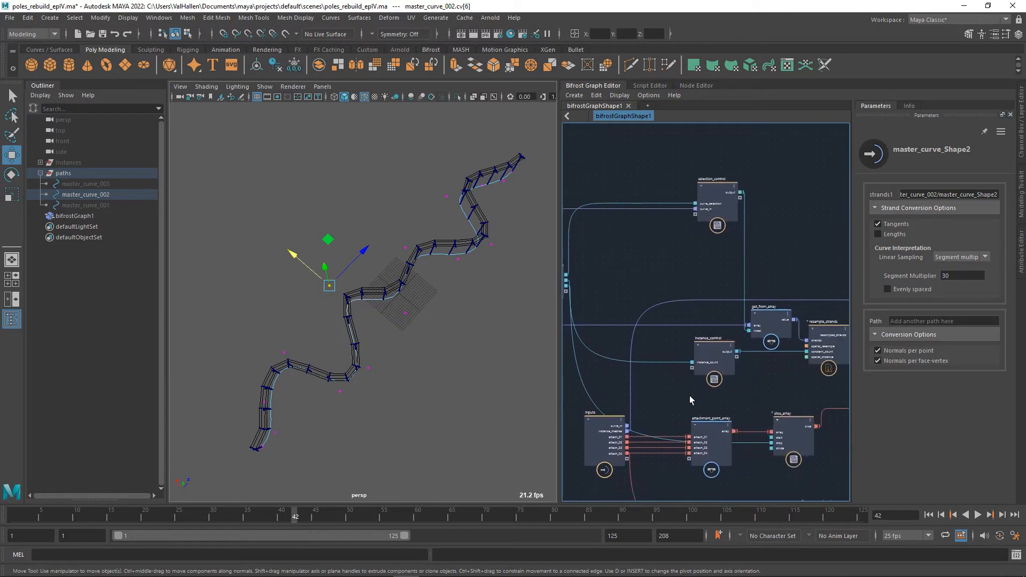
{"action": "middle_click_drag", "start_coordinate": [716, 404], "coordinate": [790, 413], "text": "alt"}
{"action": "middle_click_drag", "start_coordinate": [801, 410], "coordinate": [908, 395], "text": "alt"}
{"action": "middle_click_drag", "start_coordinate": [728, 396], "coordinate": [603, 366], "text": "alt"}
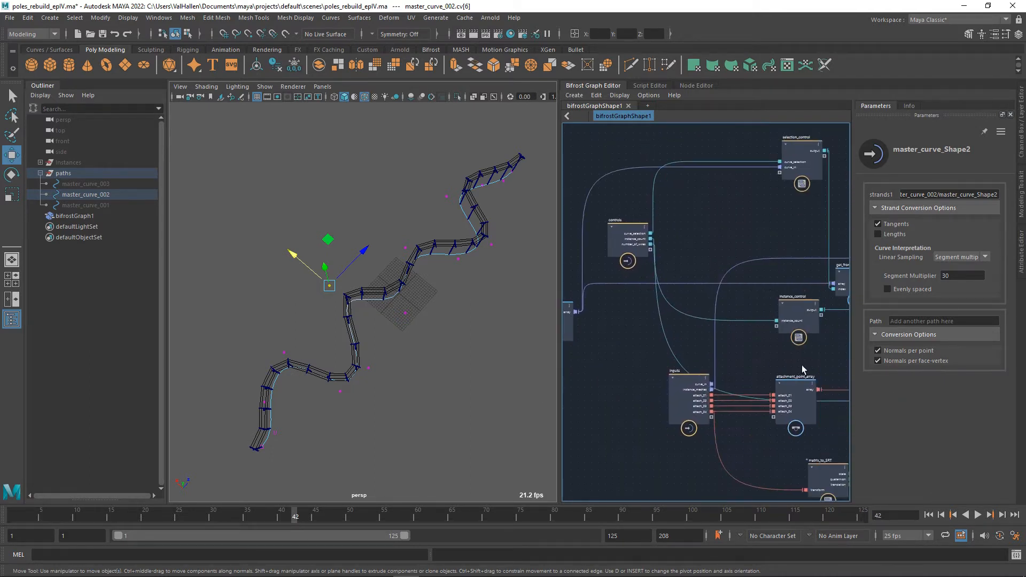
{"action": "middle_click_drag", "start_coordinate": [788, 364], "coordinate": [741, 361], "text": "alt"}
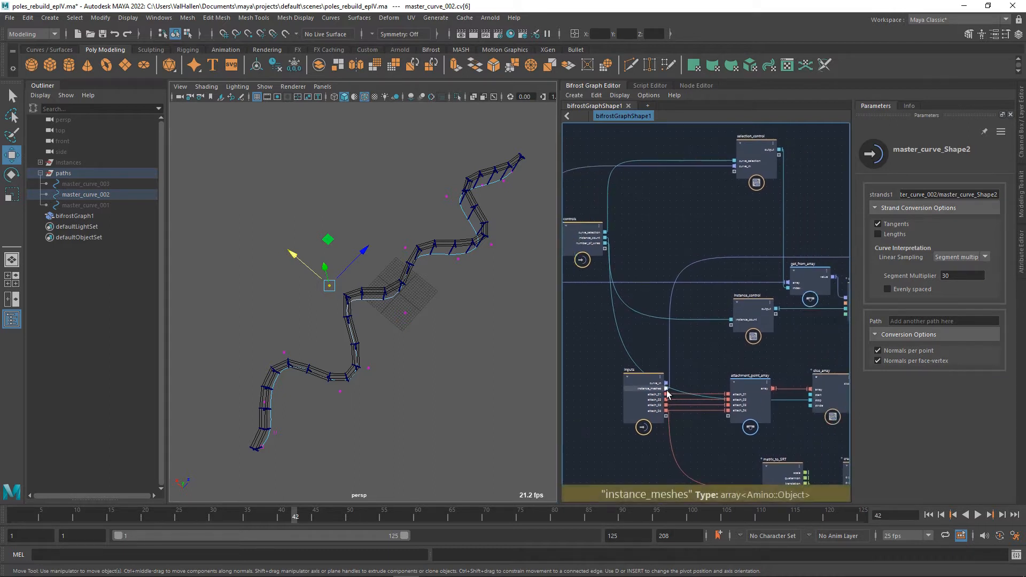
{"action": "right_click", "coordinate": [656, 386]}
{"action": "left_click", "coordinate": [689, 400]}
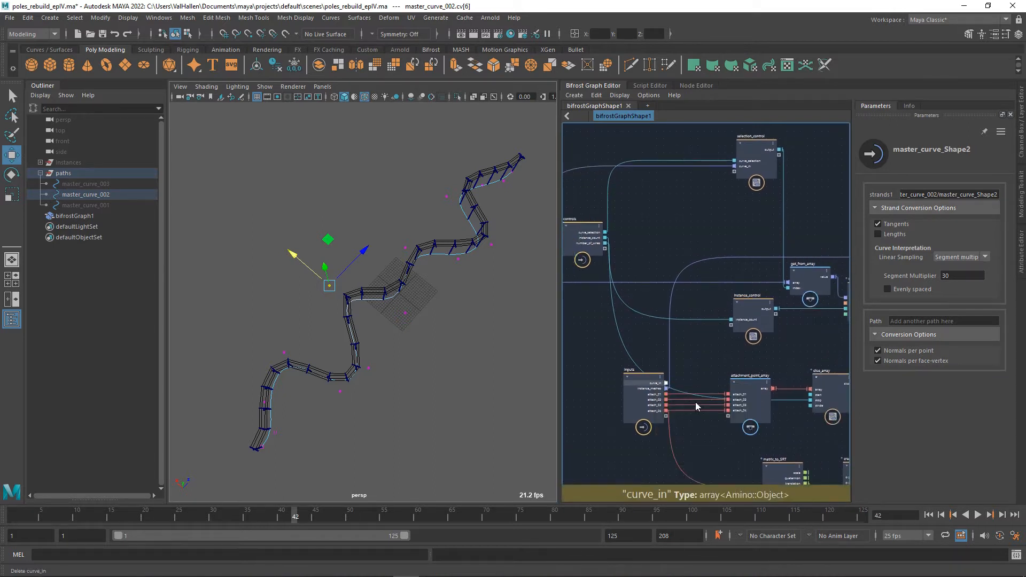
{"action": "left_click", "coordinate": [645, 386]}
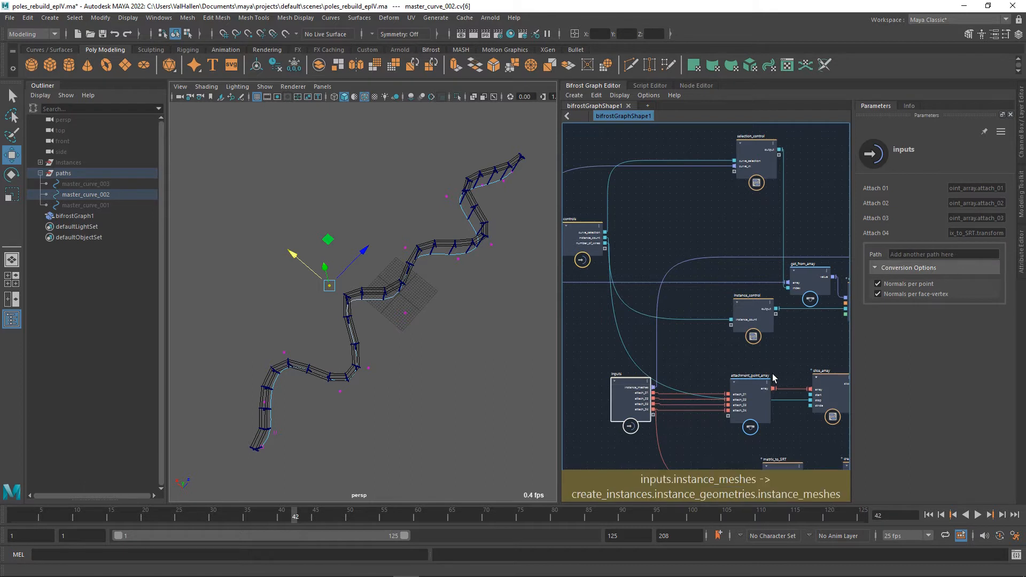
Try to connect get_from_array's value straight to update_strands_basis's strands, bypassing resample_strands.
{"action": "middle_click_drag", "start_coordinate": [762, 365], "coordinate": [631, 382], "text": "alt"}
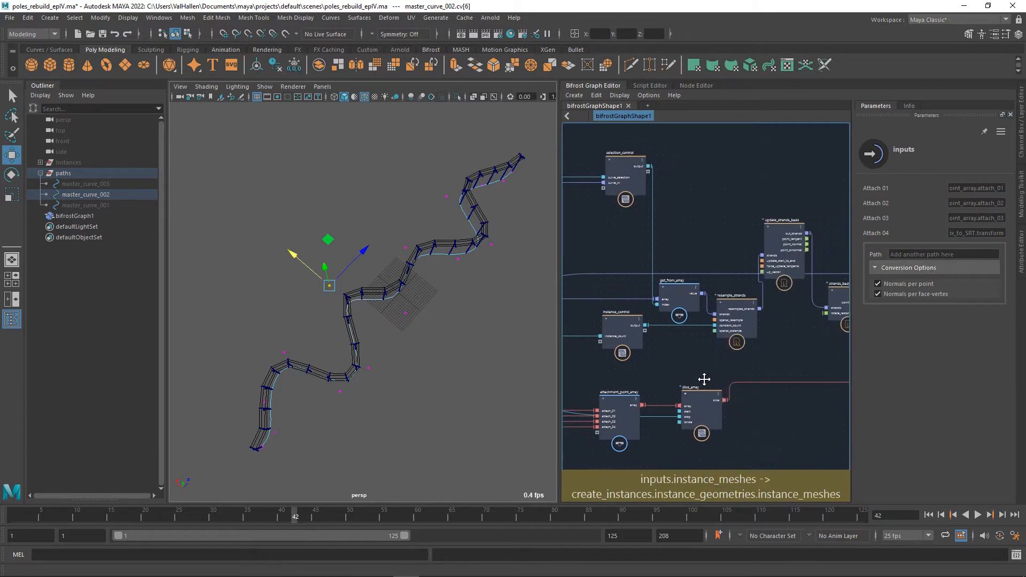
{"action": "left_click", "coordinate": [734, 315]}
{"action": "scroll", "coordinate": [764, 352], "scroll_direction": "up", "scroll_amount": 3}
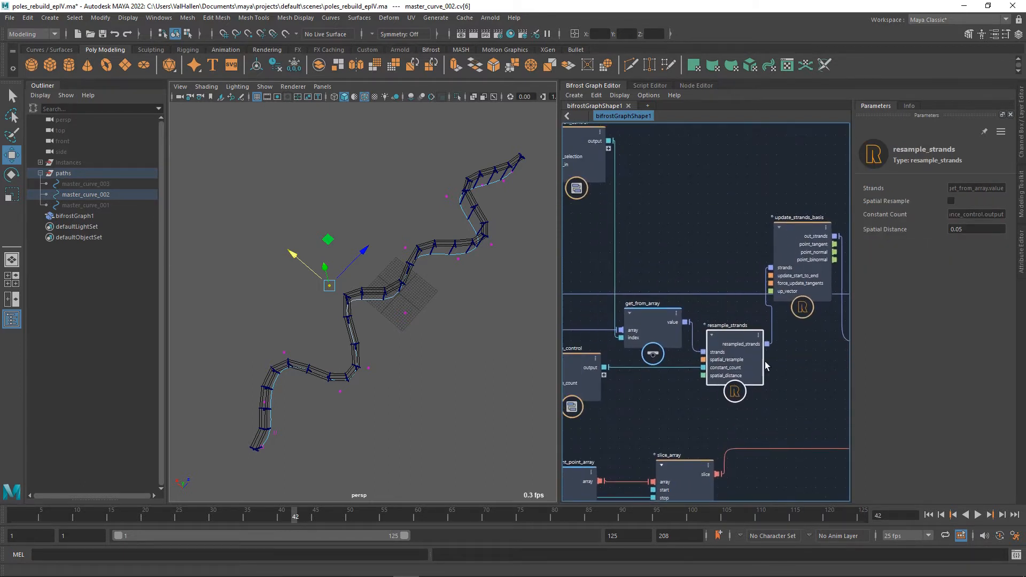
{"action": "left_click_drag", "start_coordinate": [766, 264], "coordinate": [720, 272]}
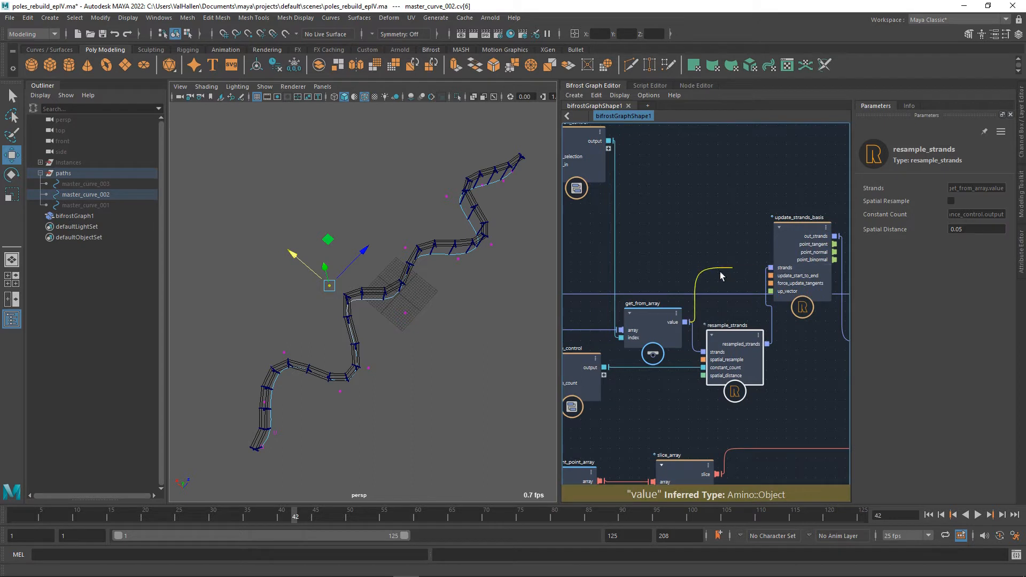
{"action": "scroll", "coordinate": [700, 348], "scroll_direction": "down", "scroll_amount": 2}
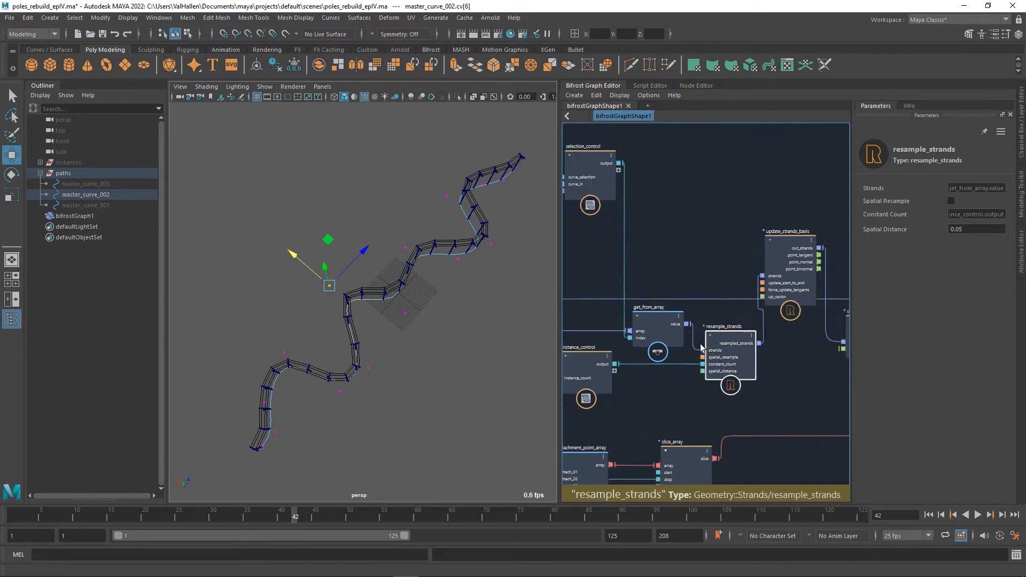
{"action": "middle_click_drag", "start_coordinate": [671, 385], "coordinate": [749, 361], "text": "alt"}
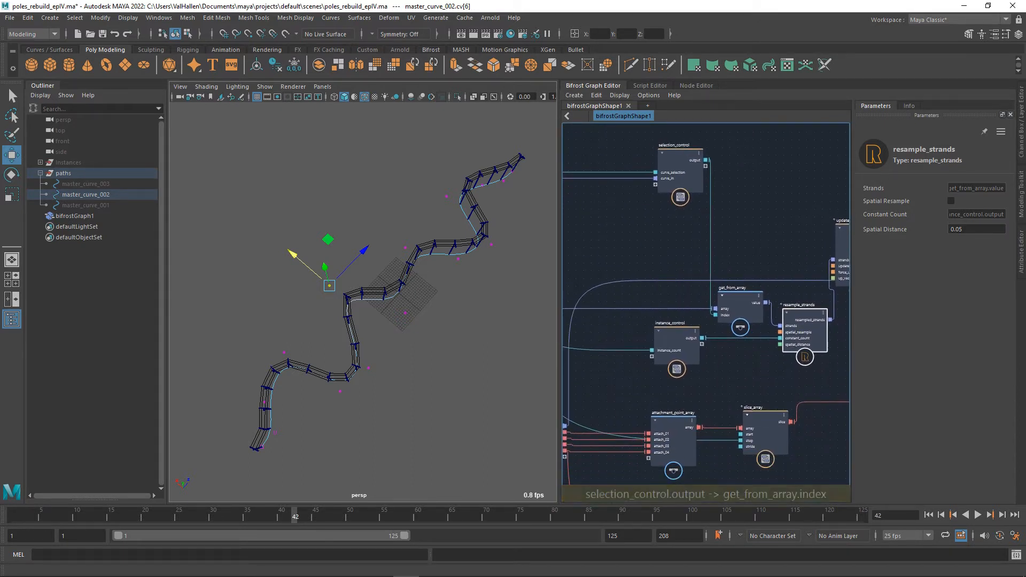
Set the Instance Count of bifrostGraph1 to 37.
{"action": "left_click", "coordinate": [1019, 151]}
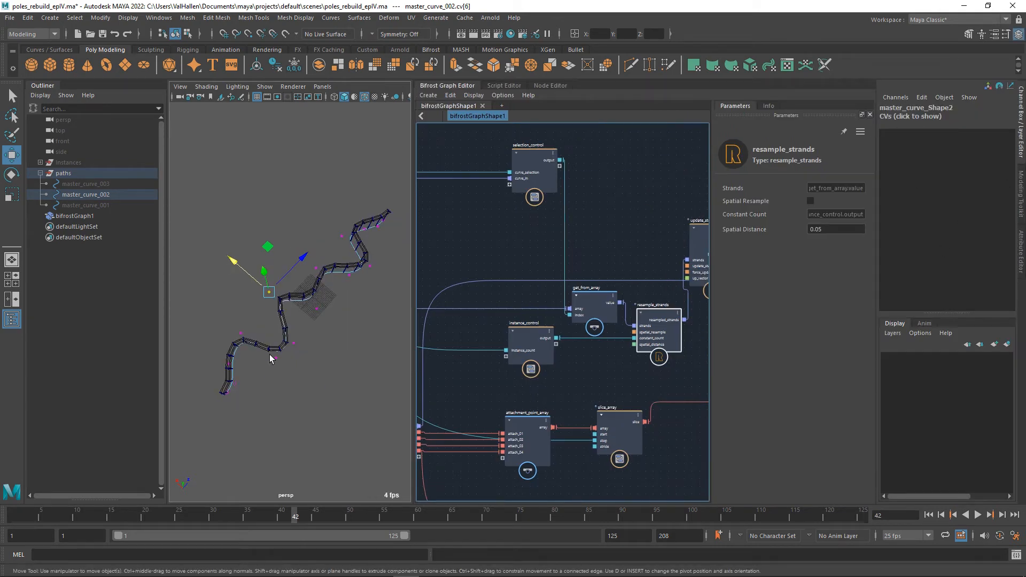
{"action": "right_click_drag", "start_coordinate": [270, 358], "coordinate": [333, 288]}
{"action": "scroll", "coordinate": [320, 335], "scroll_direction": "up", "scroll_amount": 3}
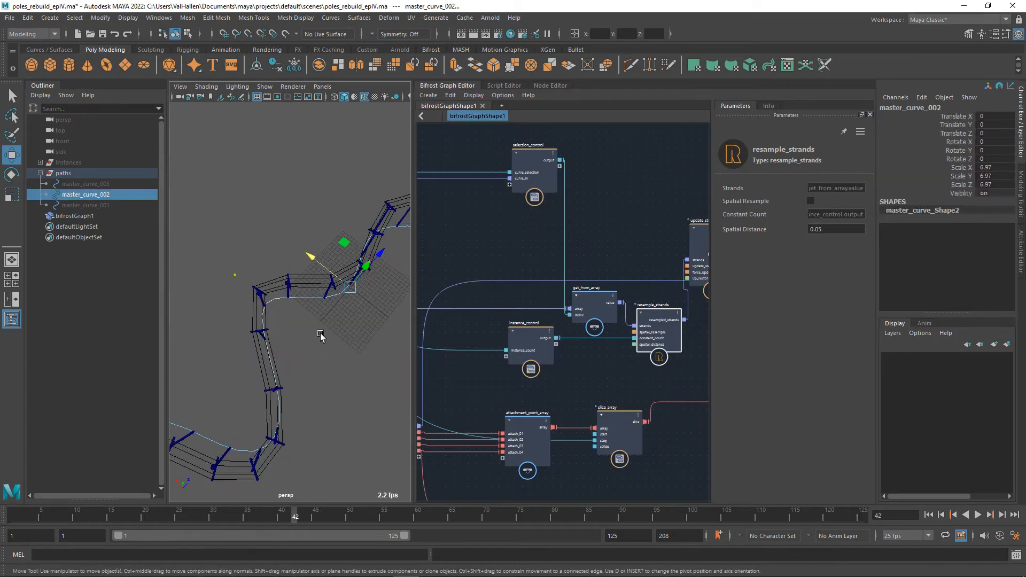
{"action": "scroll", "coordinate": [321, 335], "scroll_direction": "up", "scroll_amount": 2}
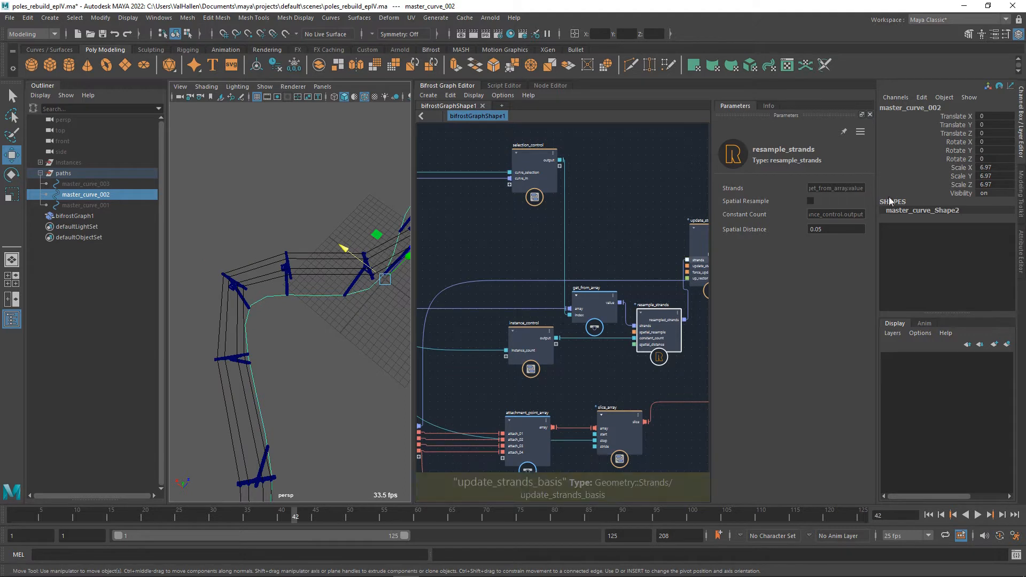
{"action": "left_click", "coordinate": [294, 276]}
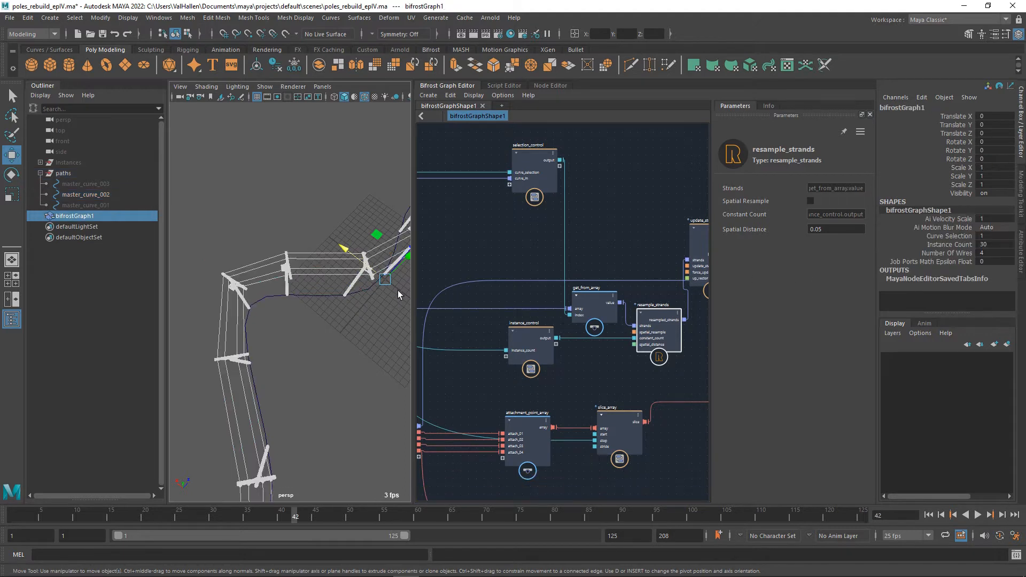
{"action": "left_click", "coordinate": [959, 245]}
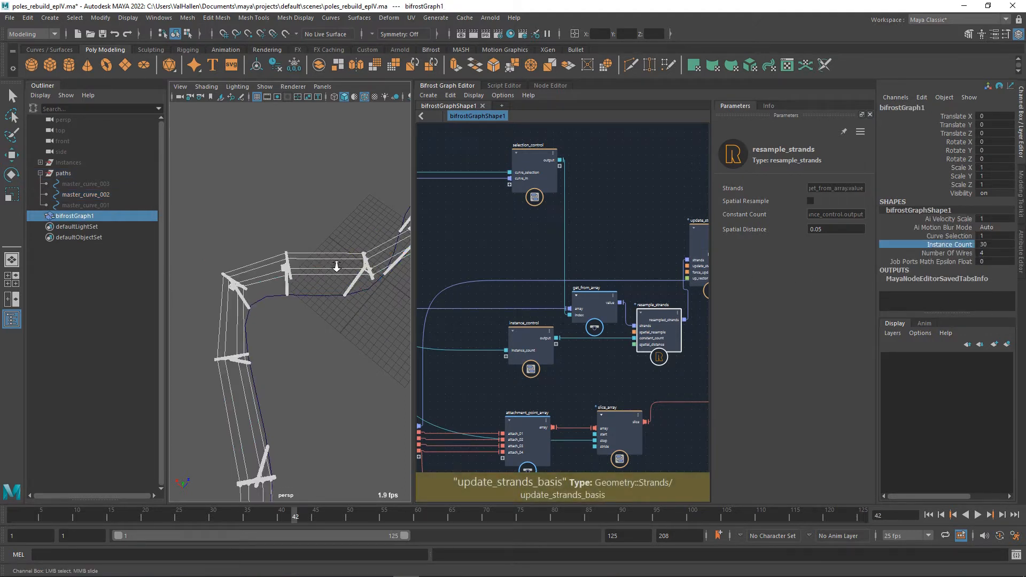
{"action": "key", "text": "f"}
{"action": "middle_click_drag", "start_coordinate": [327, 318], "coordinate": [354, 311]}
{"action": "left_click_drag", "start_coordinate": [353, 311], "coordinate": [374, 284], "text": "alt"}
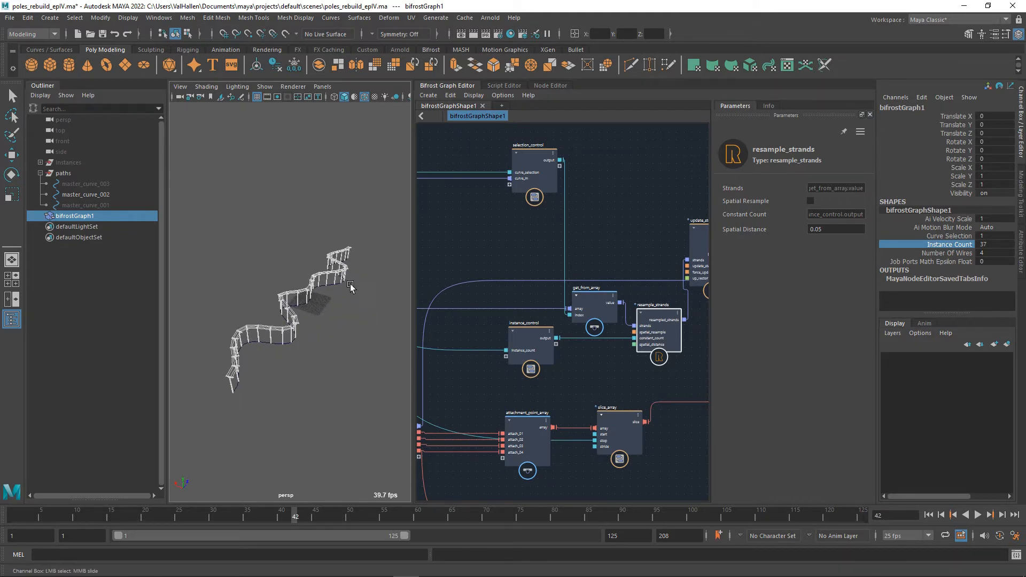
{"action": "scroll", "coordinate": [328, 301], "scroll_direction": "up", "scroll_amount": 5}
{"action": "scroll", "coordinate": [328, 301], "scroll_direction": "up", "scroll_amount": 3}
{"action": "scroll", "coordinate": [326, 289], "scroll_direction": "down", "scroll_amount": 8}
{"action": "scroll", "coordinate": [317, 261], "scroll_direction": "up", "scroll_amount": 5}
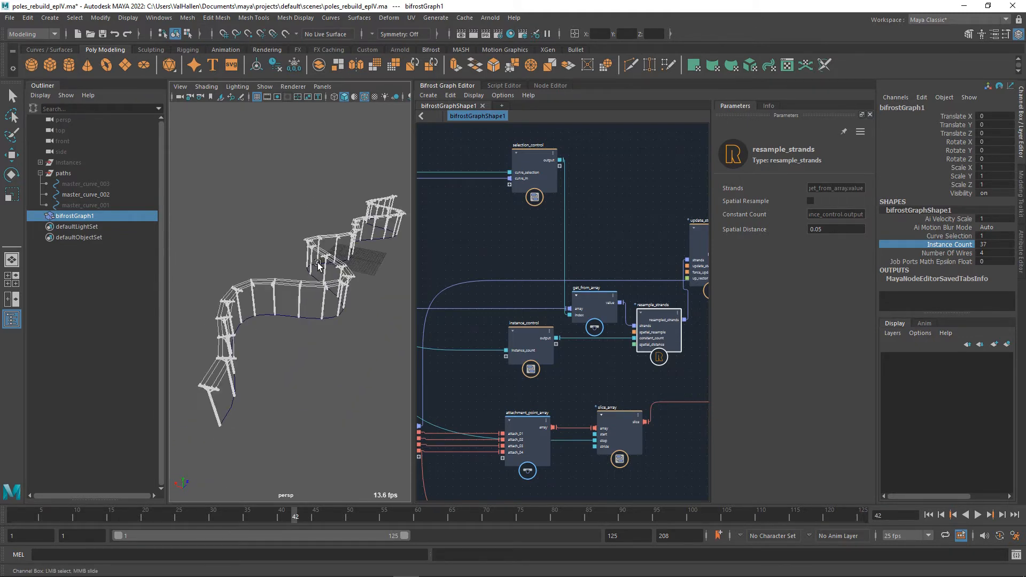
Reshape the lower bend of master_curve_002 by moving its control vertices around cv[3] to cv[5].
{"action": "key", "text": "w"}
{"action": "left_click", "coordinate": [349, 259]}
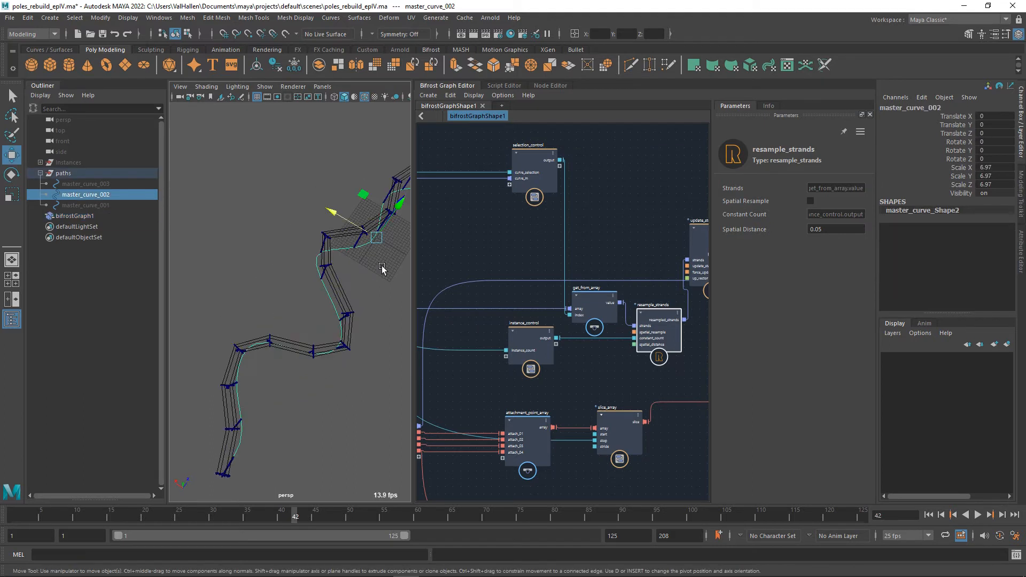
{"action": "left_click", "coordinate": [275, 248]}
{"action": "left_click_drag", "start_coordinate": [348, 323], "coordinate": [367, 345]}
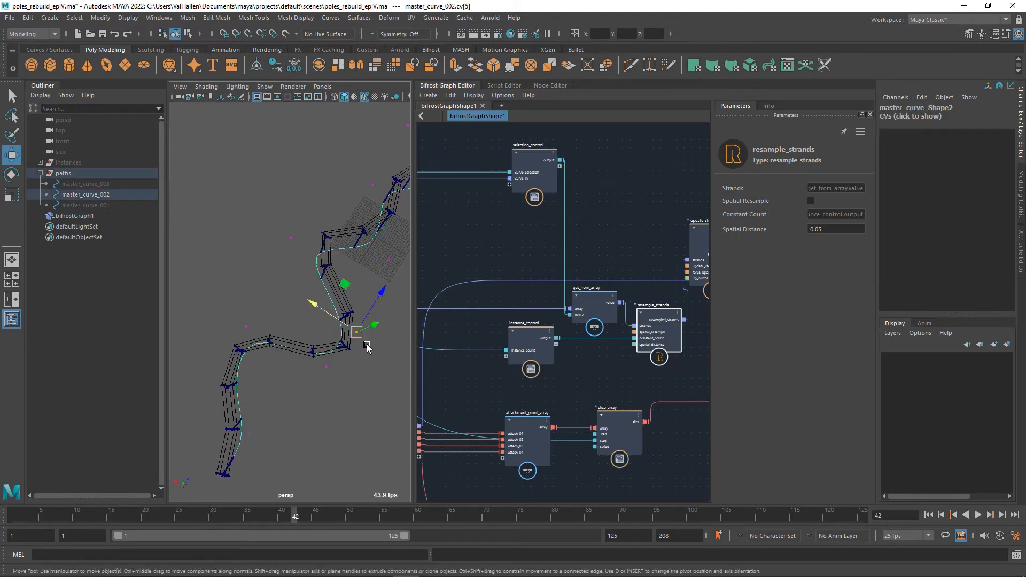
{"action": "left_click_drag", "start_coordinate": [330, 310], "coordinate": [265, 267]}
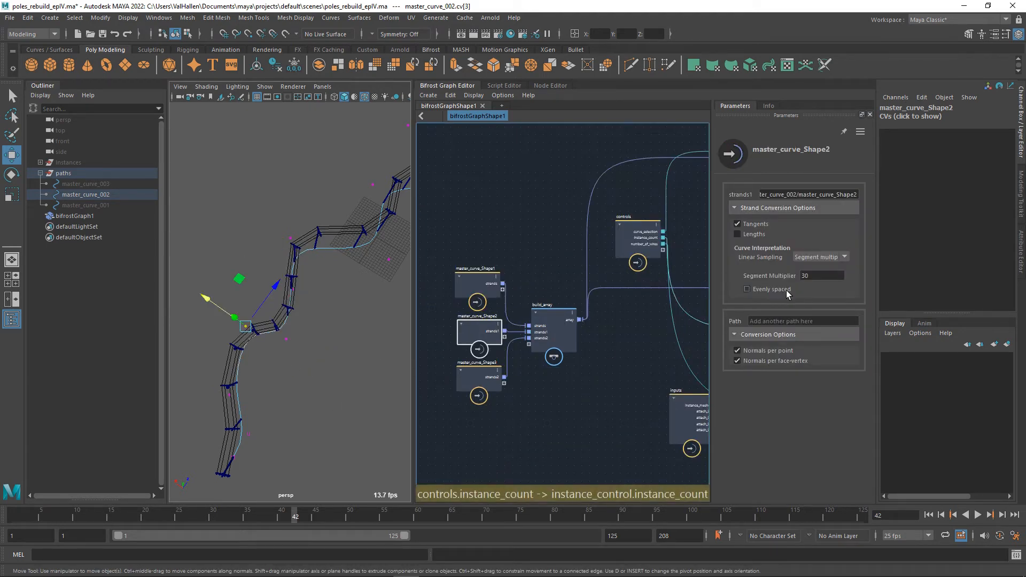
Try the Evenly spaced option on the master_curve_Shape2 input node and switch it back off.
{"action": "left_click", "coordinate": [747, 289]}
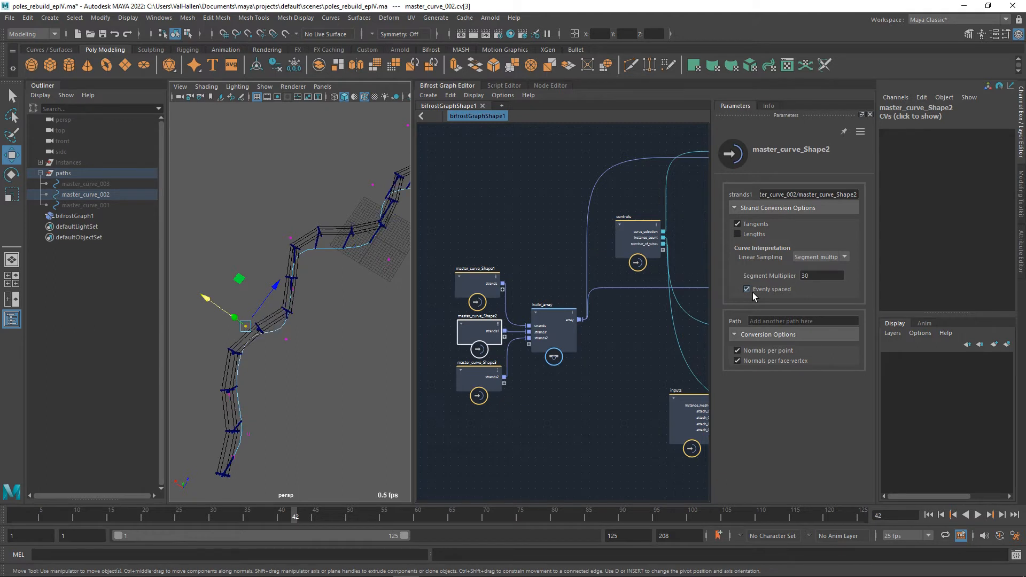
{"action": "left_click", "coordinate": [752, 293]}
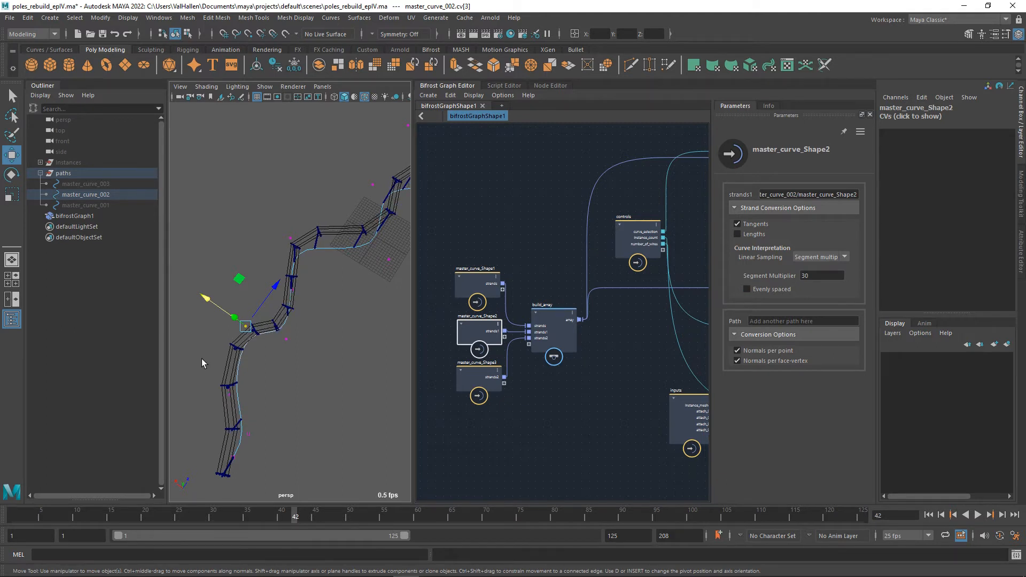
Set the Segment Multiplier to 10 on the master_curve_Shape1, master_curve_Shape2 and master_curve_Shape3 input nodes.
{"action": "left_click", "coordinate": [478, 286]}
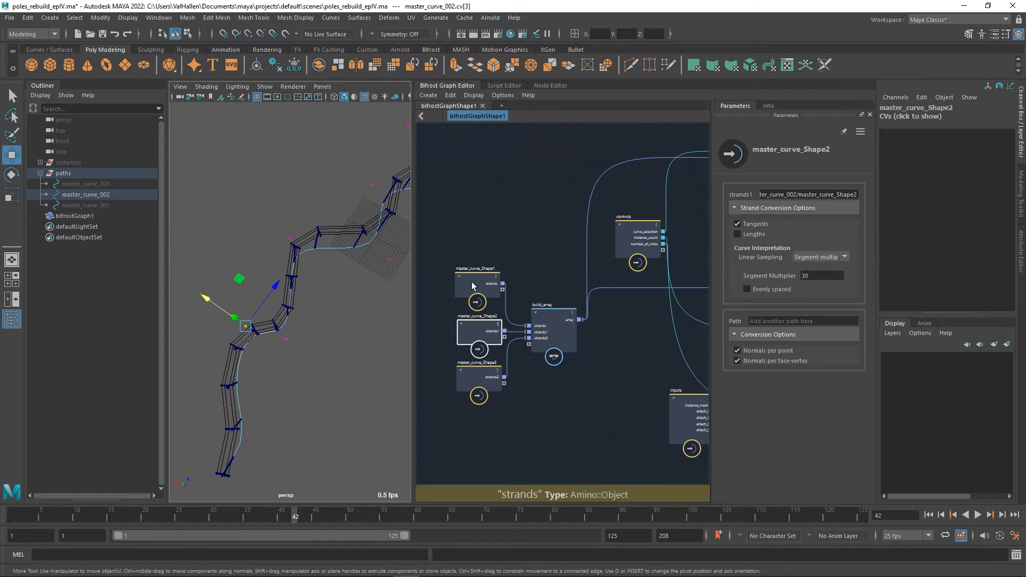
{"action": "left_click", "coordinate": [807, 276]}
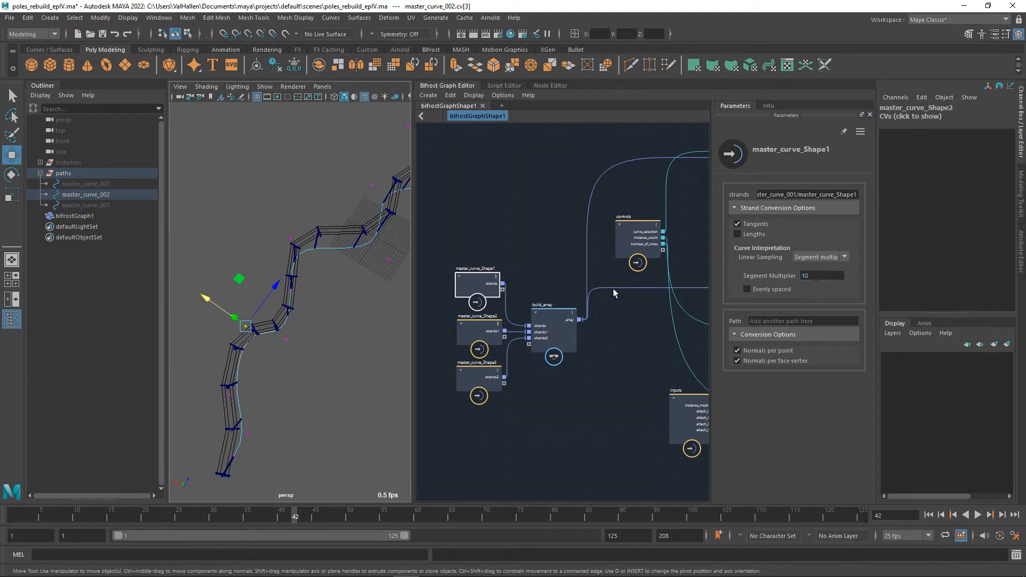
{"action": "left_click", "coordinate": [479, 332]}
{"action": "left_click", "coordinate": [758, 281]}
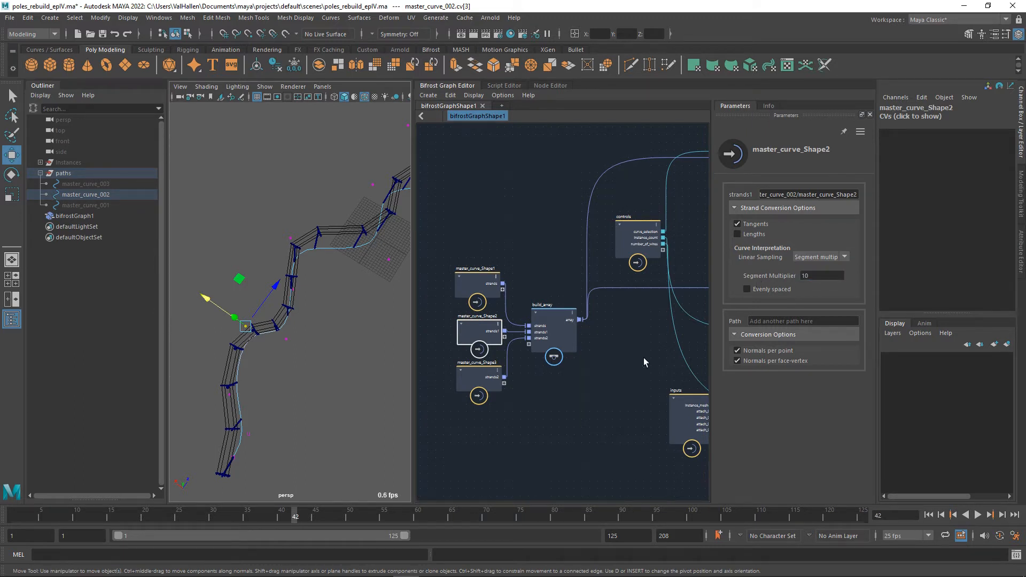
{"action": "left_click", "coordinate": [479, 376]}
{"action": "left_click", "coordinate": [823, 276]}
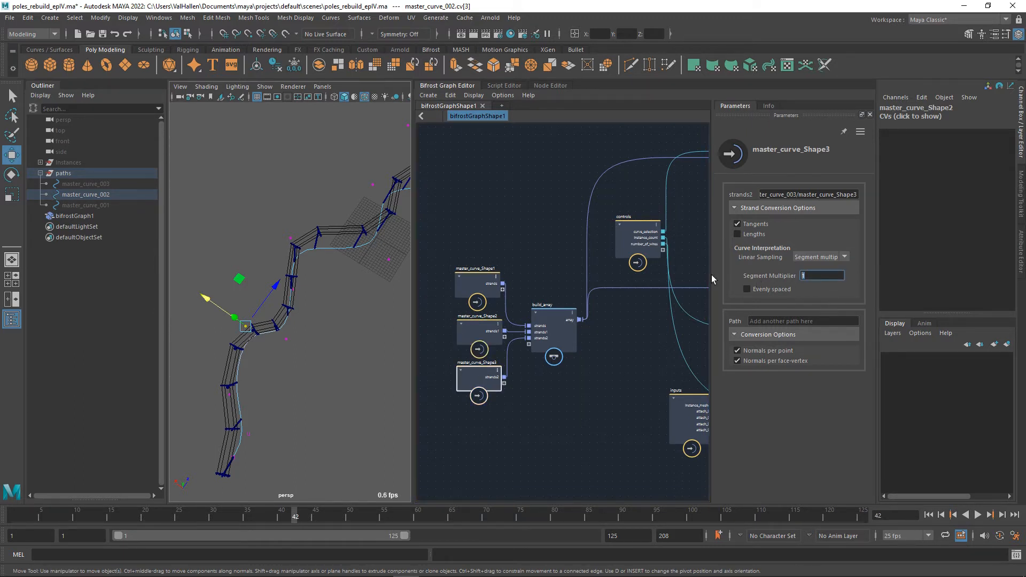
{"action": "type", "text": "10"}
{"action": "key", "text": "Return"}
{"action": "middle_click_drag", "start_coordinate": [564, 404], "coordinate": [569, 406]}
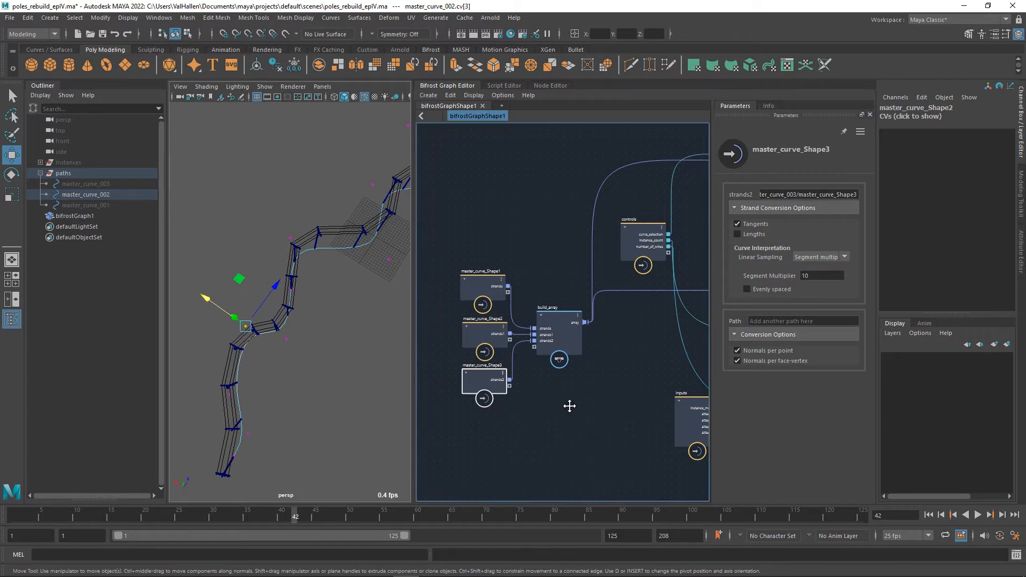
Examine how the three master curve shape nodes connect to the Bifrost graph's Strands inputs in the Maya node network.
{"action": "left_click", "coordinate": [550, 86]}
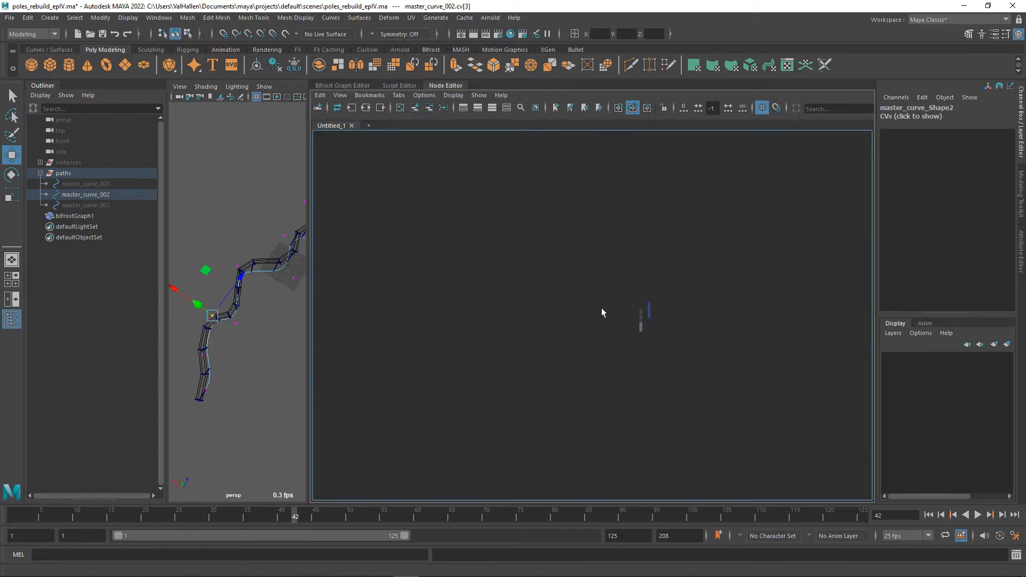
{"action": "key", "text": "a"}
{"action": "scroll", "coordinate": [688, 256], "scroll_direction": "up", "scroll_amount": 5}
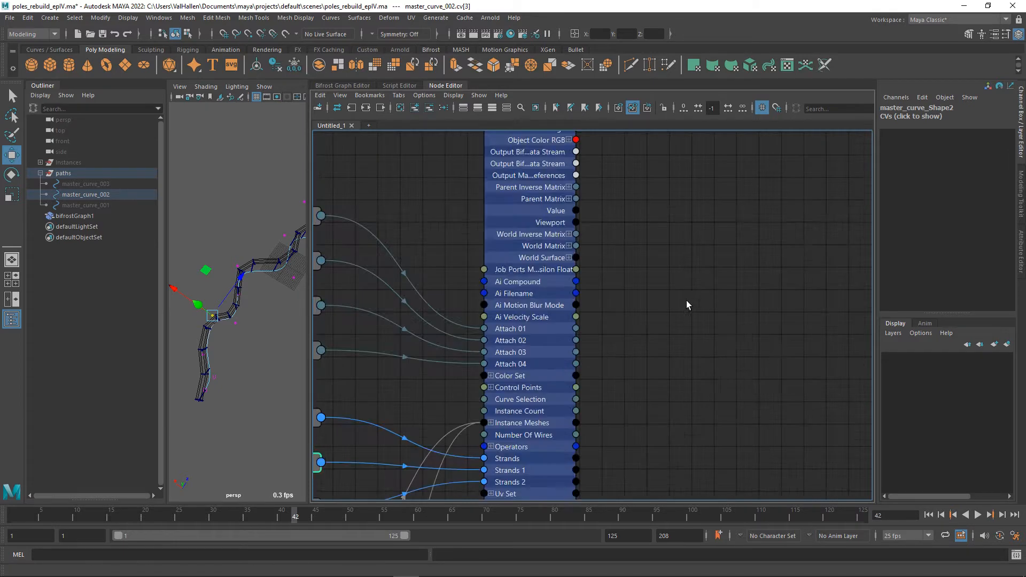
{"action": "middle_click_drag", "start_coordinate": [701, 345], "coordinate": [836, 180], "text": "alt"}
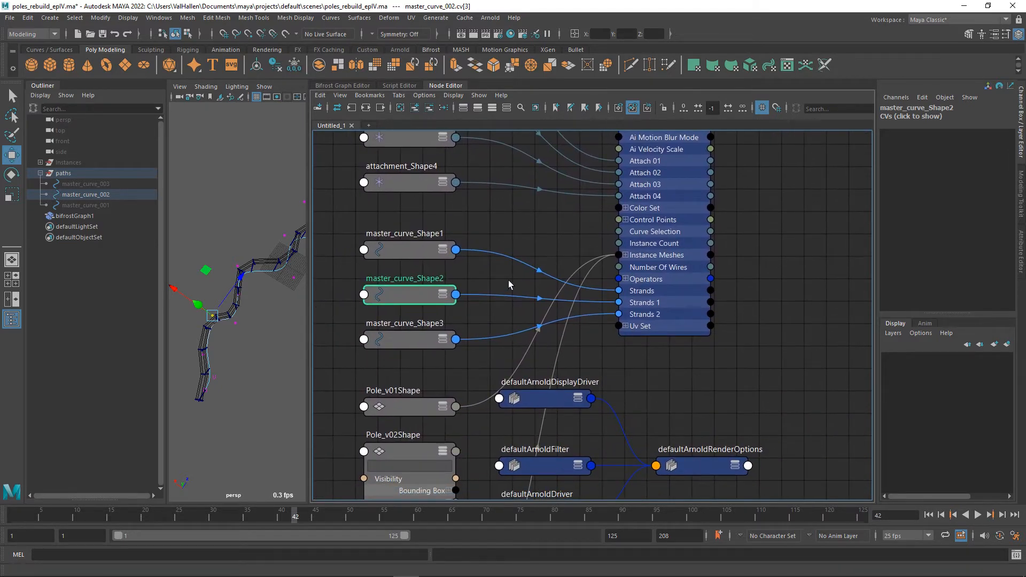
{"action": "left_click_drag", "start_coordinate": [408, 251], "coordinate": [410, 256]}
{"action": "left_click_drag", "start_coordinate": [401, 294], "coordinate": [405, 290]}
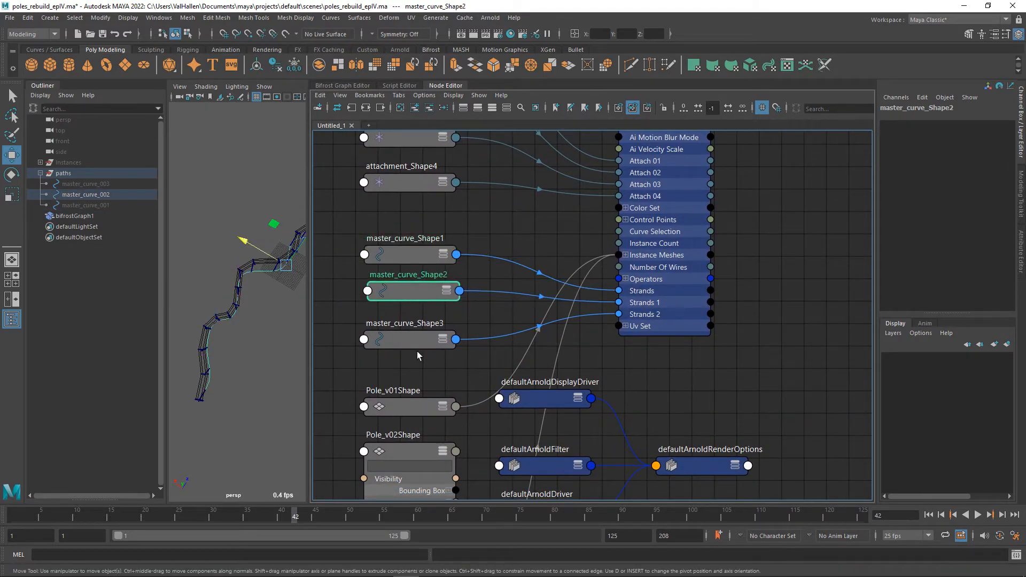
{"action": "left_click_drag", "start_coordinate": [416, 345], "coordinate": [416, 334]}
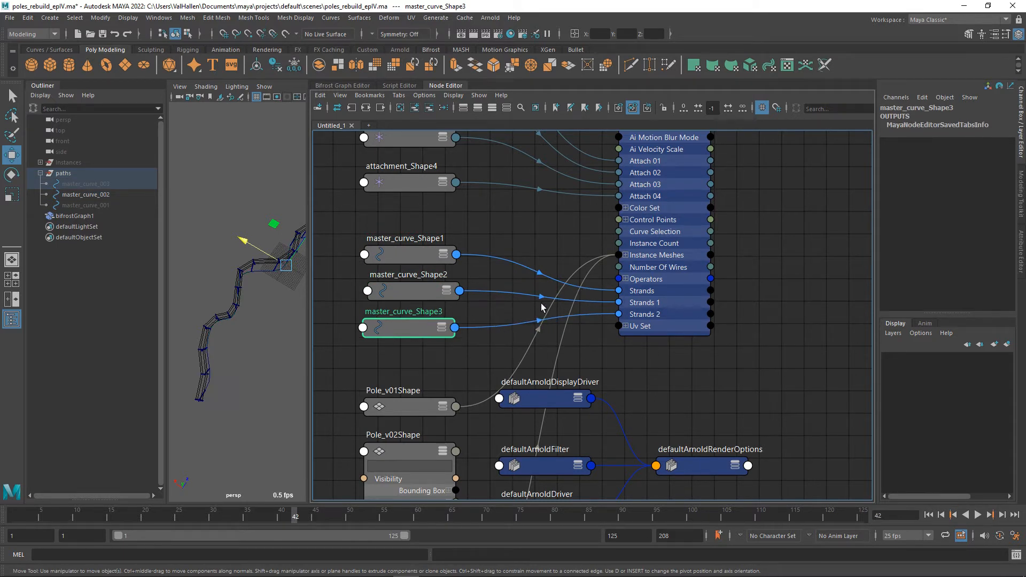
{"action": "scroll", "coordinate": [552, 311], "scroll_direction": "down", "scroll_amount": 8}
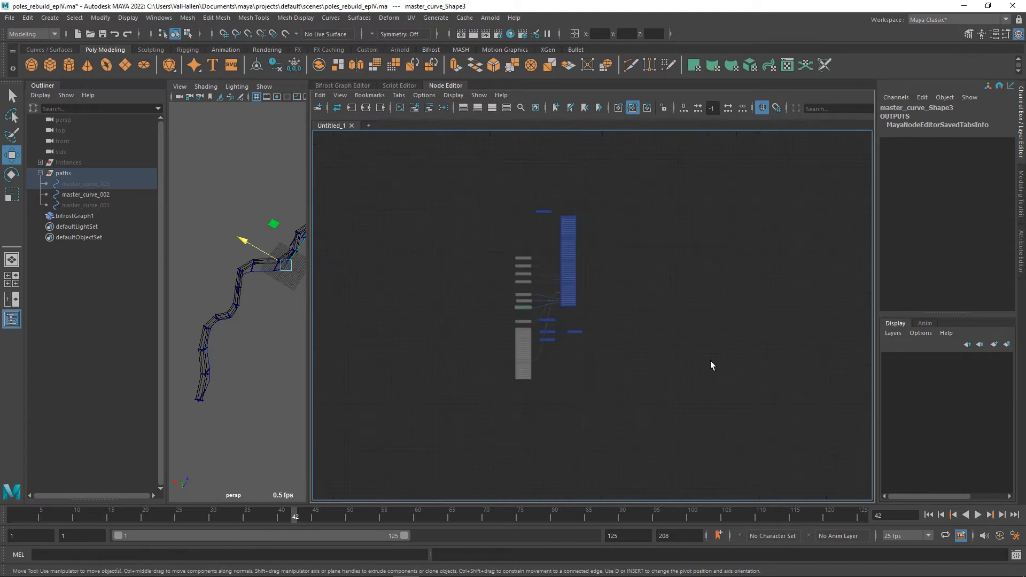
{"action": "scroll", "coordinate": [678, 345], "scroll_direction": "up", "scroll_amount": 3}
{"action": "middle_click_drag", "start_coordinate": [581, 317], "coordinate": [665, 383], "text": "alt"}
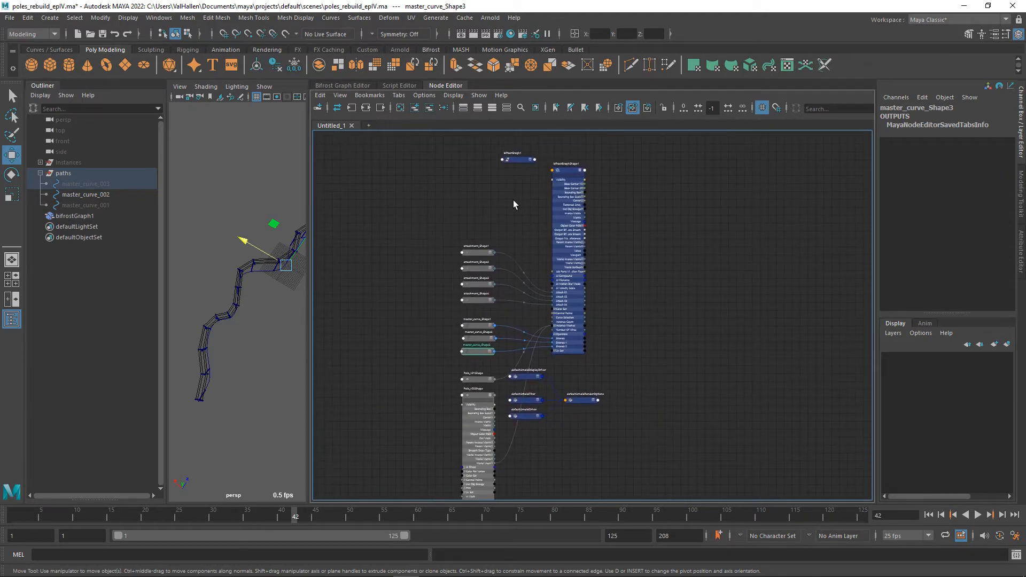
Group the selection_control and instance_control nodes into a compound named control_limits.
{"action": "left_click", "coordinate": [350, 86]}
{"action": "scroll", "coordinate": [625, 347], "scroll_direction": "up", "scroll_amount": 1}
{"action": "middle_click_drag", "start_coordinate": [644, 319], "coordinate": [491, 307], "text": "alt"}
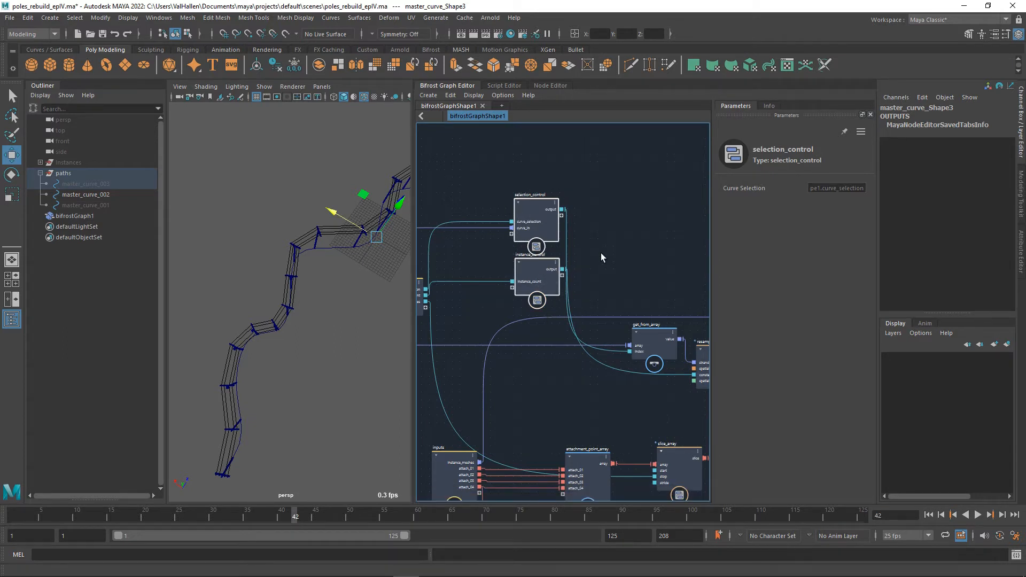
{"action": "key", "text": "ctrl+g"}
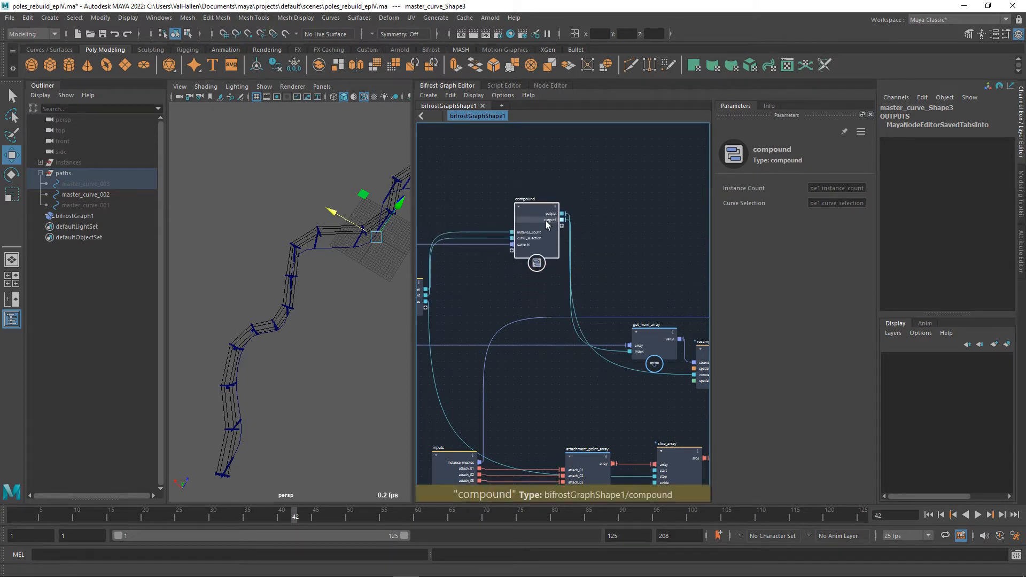
{"action": "middle_click_drag", "start_coordinate": [601, 227], "coordinate": [681, 239], "text": "alt"}
{"action": "key", "text": "F2"}
{"action": "type", "text": "control"}
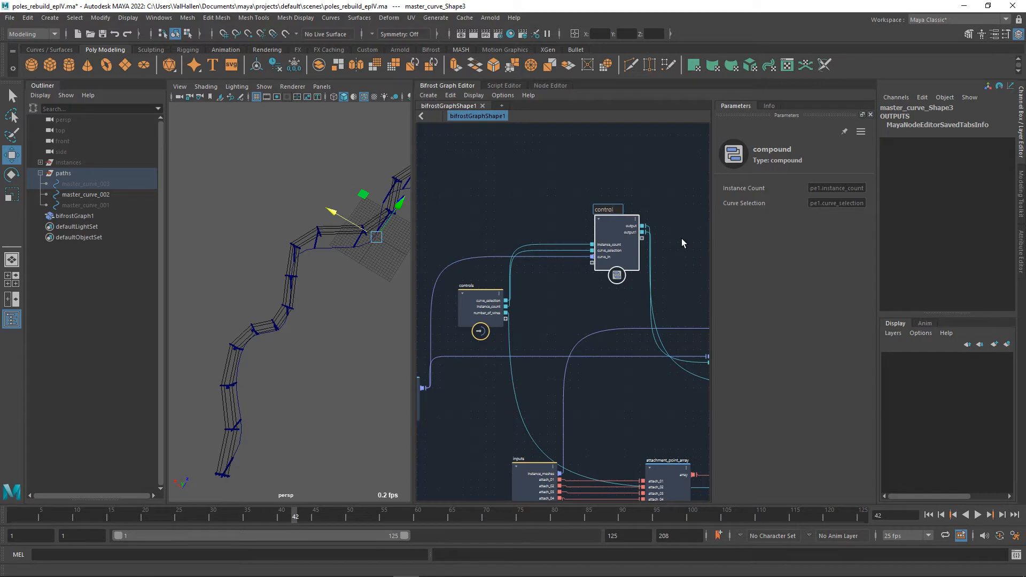
{"action": "type", "text": "_limits"}
{"action": "key", "text": "Return"}
Open the control_limits compound and space its instance_control and selection_control nodes farther apart.
{"action": "double_click", "coordinate": [618, 236]}
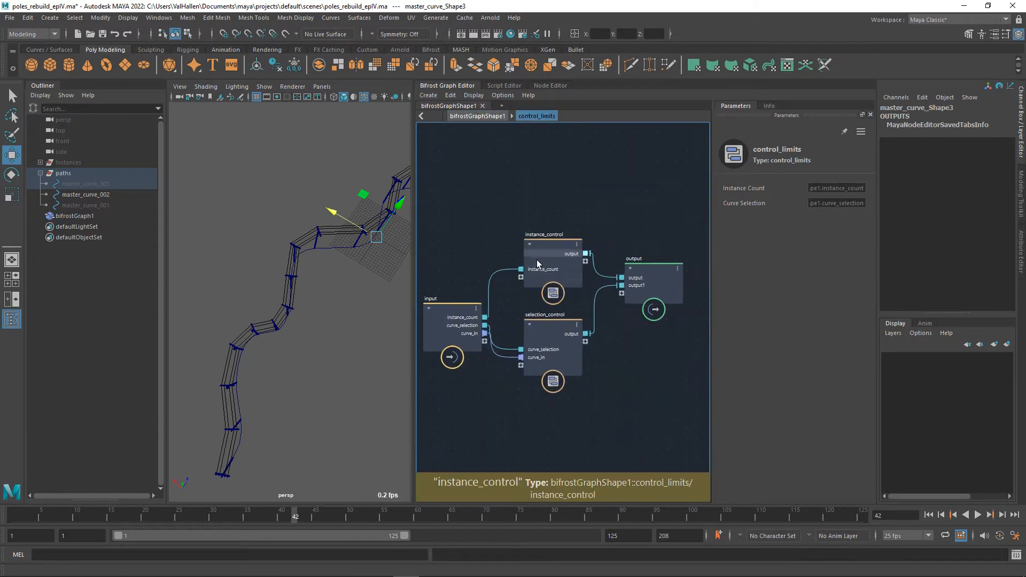
{"action": "left_click", "coordinate": [548, 240]}
{"action": "left_click_drag", "start_coordinate": [558, 335], "coordinate": [558, 339]}
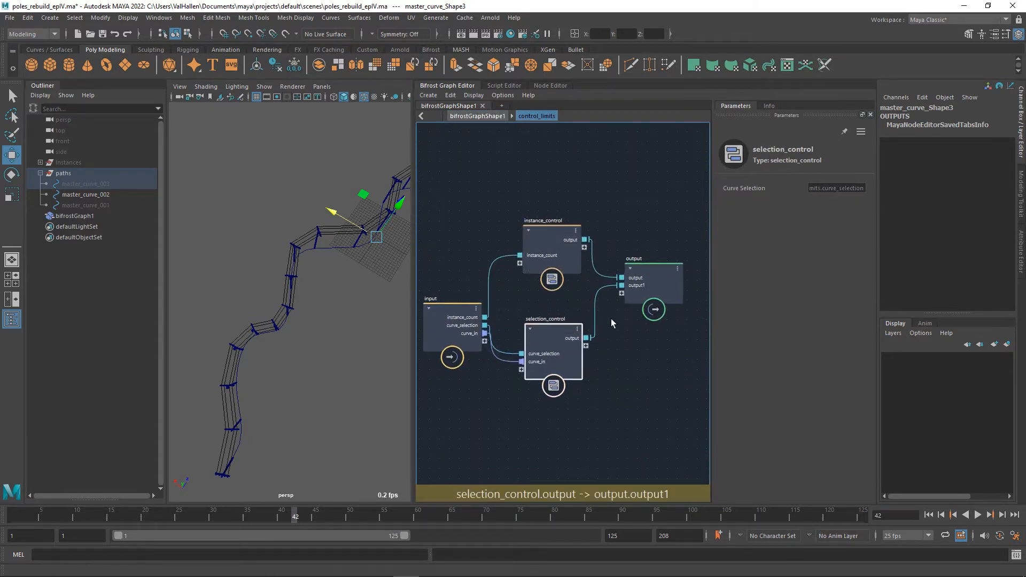
Inspect the limit logic inside the instance_control and selection_control compounds and return to control_limits.
{"action": "double_click", "coordinate": [564, 251]}
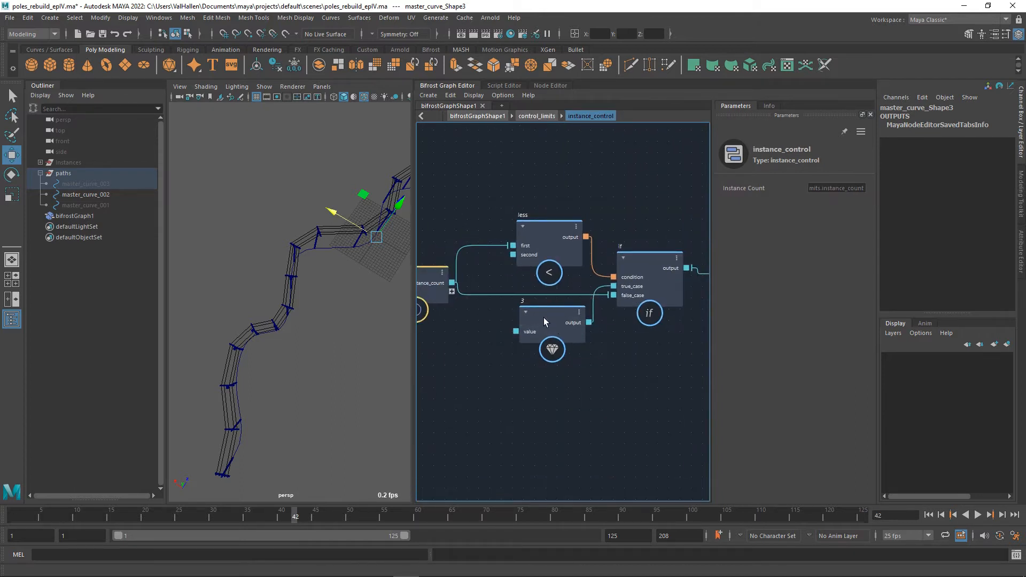
{"action": "key", "text": "BackSpace"}
{"action": "double_click", "coordinate": [549, 334]}
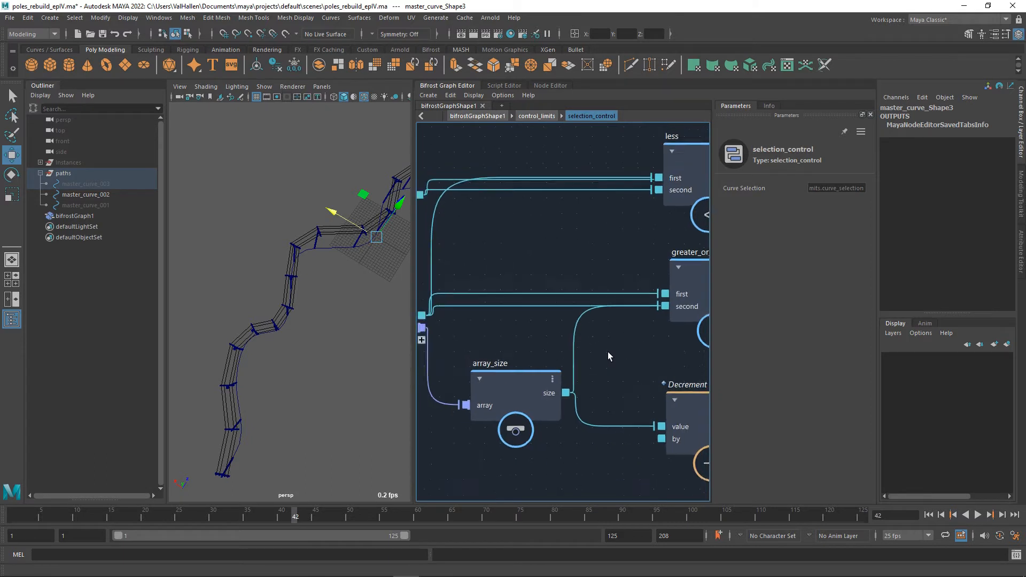
{"action": "middle_click_drag", "start_coordinate": [617, 350], "coordinate": [550, 350]}
{"action": "middle_click_drag", "start_coordinate": [632, 373], "coordinate": [664, 403]}
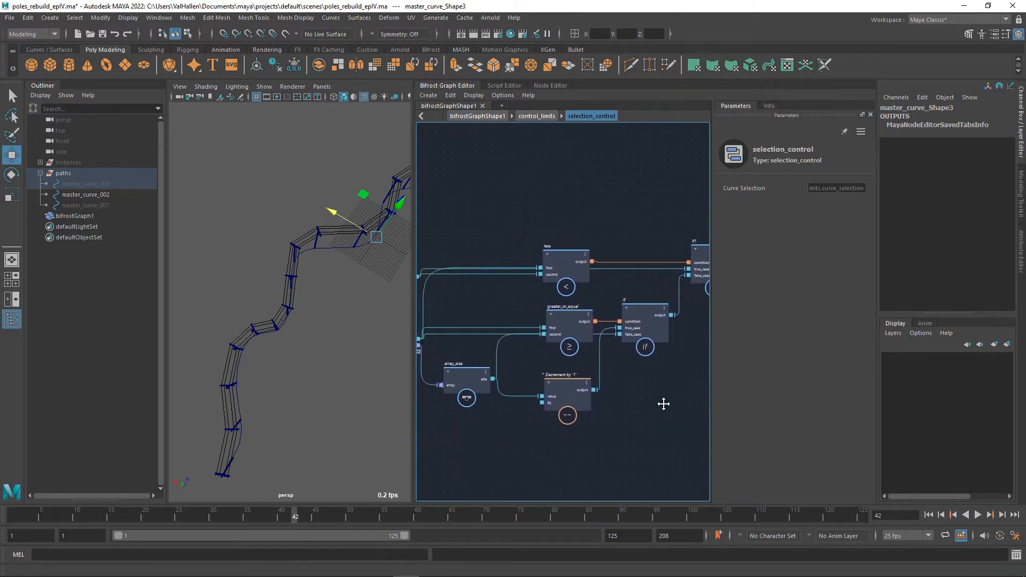
{"action": "double_click", "coordinate": [646, 388]}
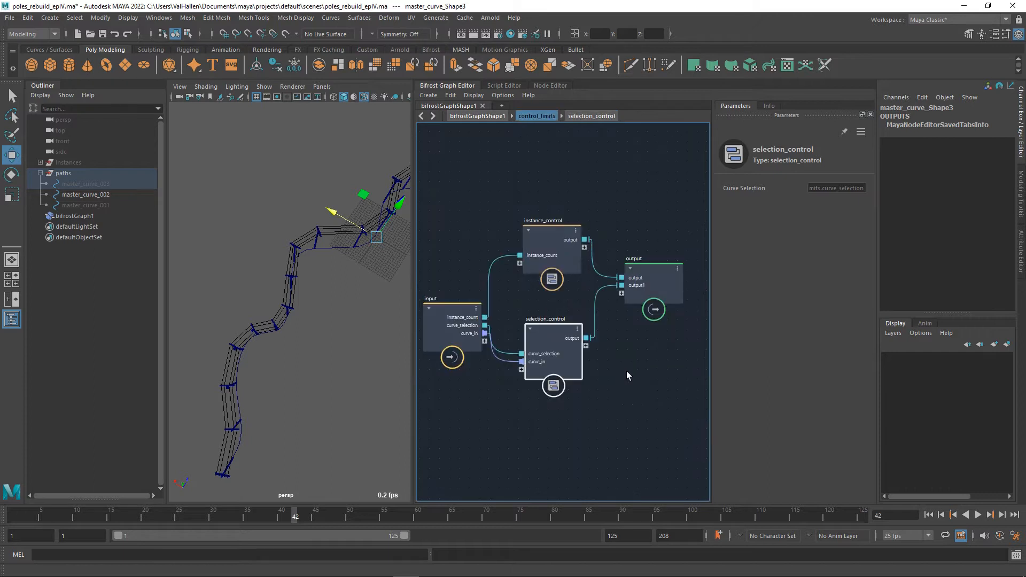
Rename the control_limits output port fed by the instance_control node as instance_control.
{"action": "scroll", "coordinate": [630, 371], "scroll_direction": "down", "scroll_amount": 1}
{"action": "middle_click_drag", "start_coordinate": [643, 360], "coordinate": [638, 384]}
{"action": "right_click", "coordinate": [621, 306]}
{"action": "left_click", "coordinate": [645, 310]}
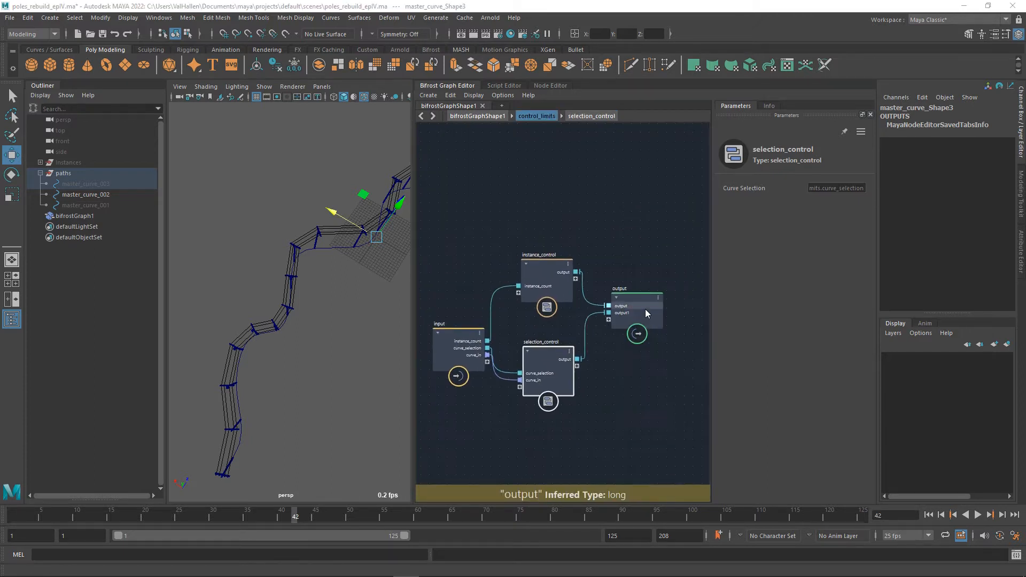
{"action": "type", "text": "instance"}
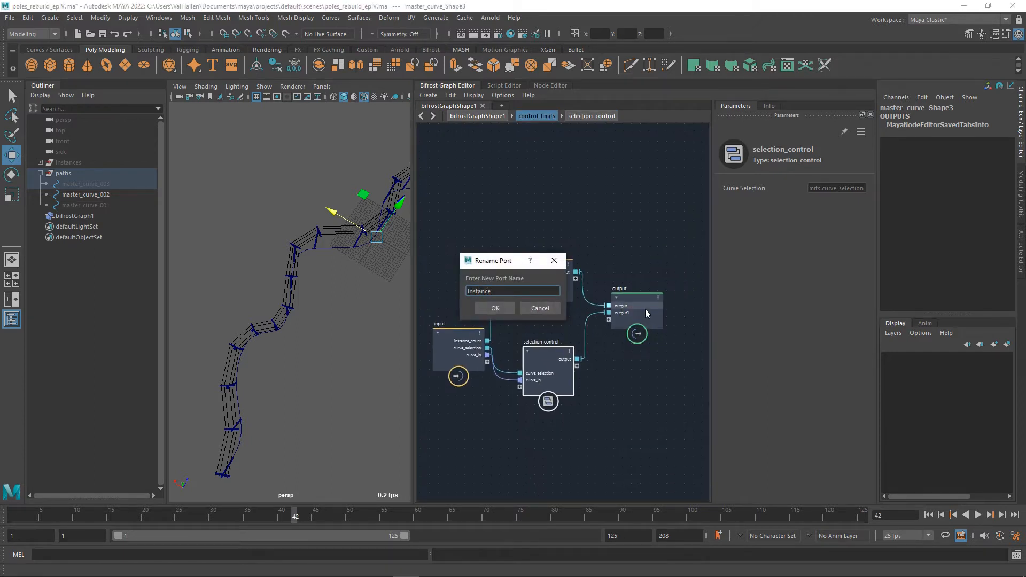
{"action": "type", "text": "_control"}
{"action": "key", "text": "Return"}
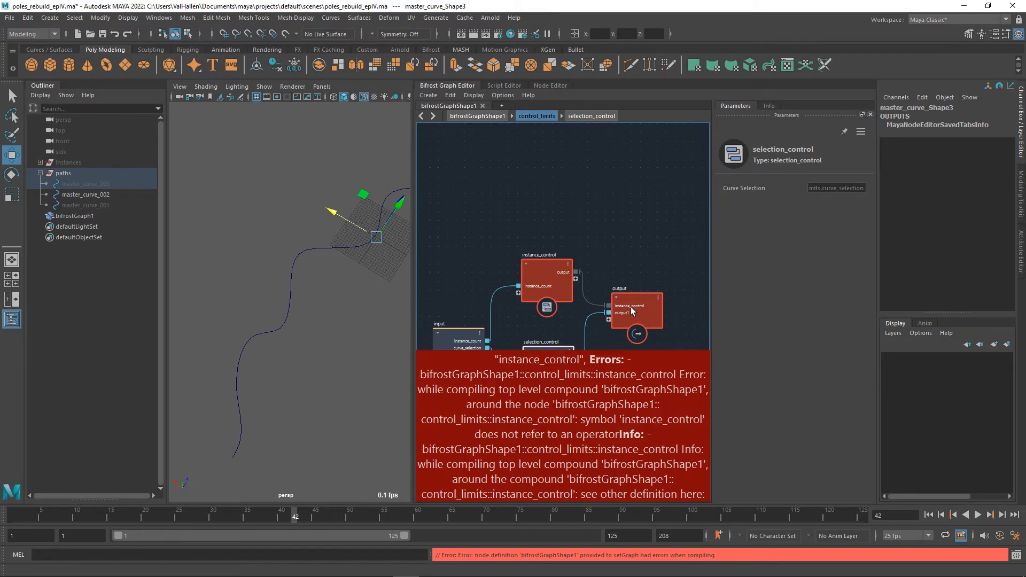
Rename the two output ports of control_limits as instance_ctrl and selection_ctrl.
{"action": "right_click", "coordinate": [647, 307]}
{"action": "left_click", "coordinate": [668, 311]}
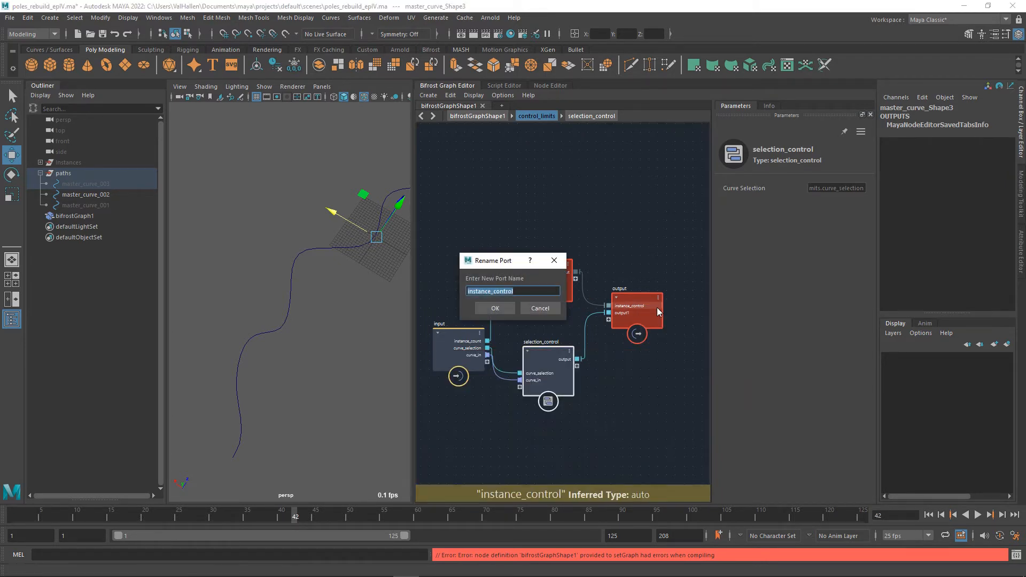
{"action": "key", "text": "End"}
{"action": "key", "text": "shift+Left"}
{"action": "key", "text": "shift+Left"}
{"action": "key", "text": "shift+Left"}
{"action": "key", "text": "shift+Left"}
{"action": "type", "text": "trl"}
{"action": "key", "text": "Return"}
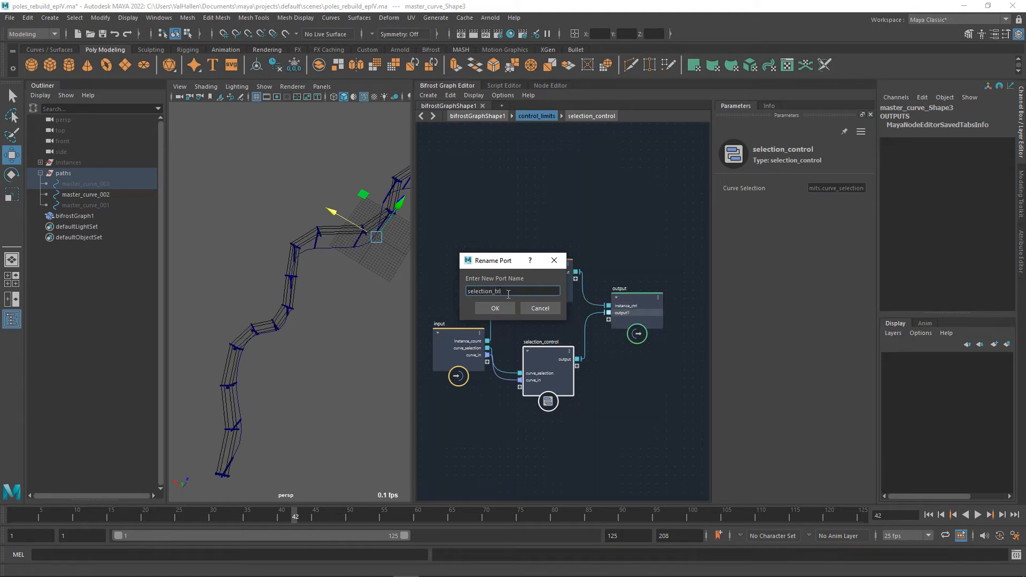
{"action": "key", "text": "Return"}
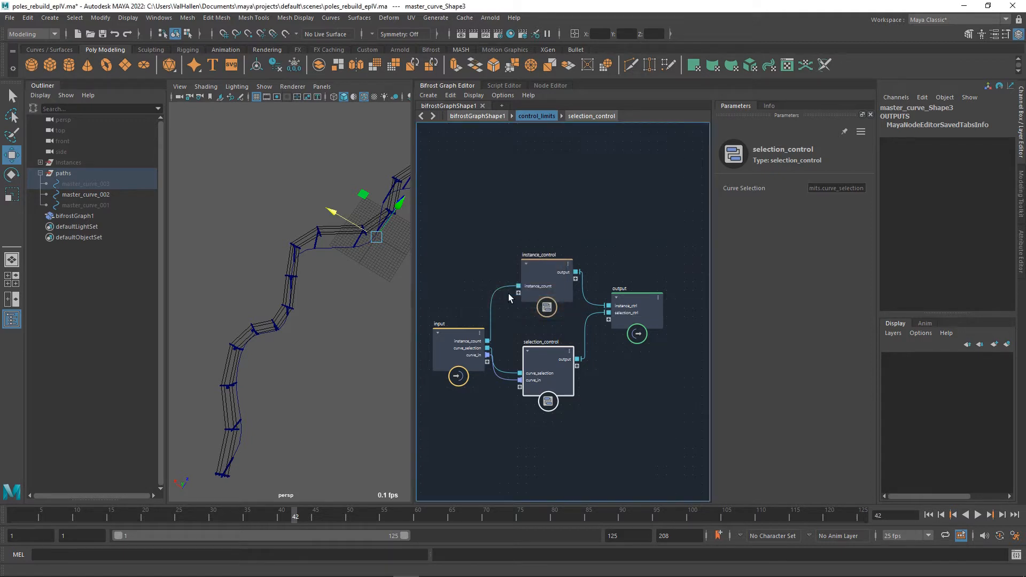
Return to the top-level bifrostGraphShape1 graph and lower the update_strands_basis node between resample_strands and strands_basis_to_orientation.
{"action": "scroll", "coordinate": [507, 288], "scroll_direction": "up", "scroll_amount": 1}
{"action": "left_click", "coordinate": [580, 229]}
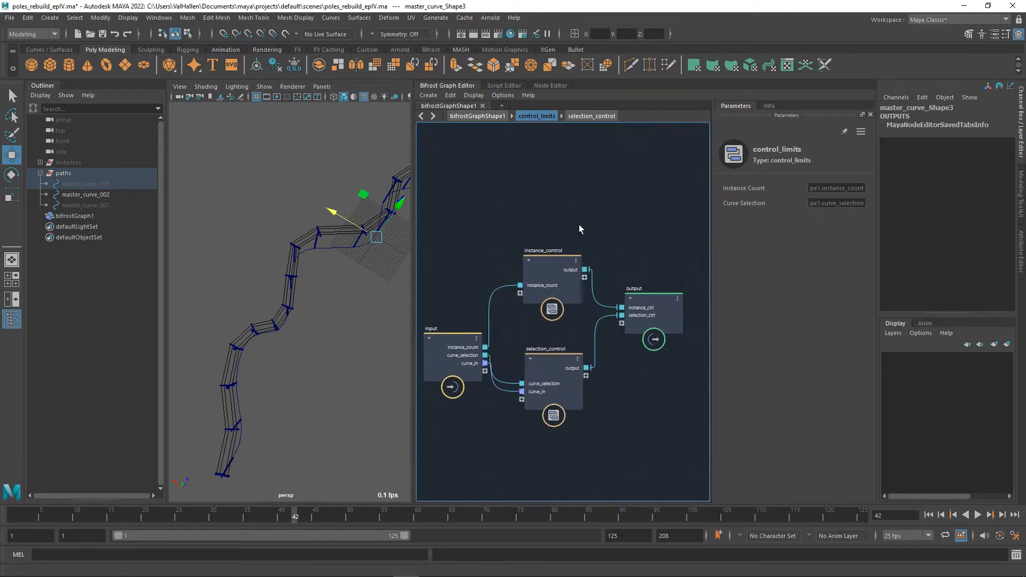
{"action": "double_click", "coordinate": [578, 224]}
{"action": "scroll", "coordinate": [574, 230], "scroll_direction": "down", "scroll_amount": 4}
{"action": "middle_click_drag", "start_coordinate": [593, 282], "coordinate": [683, 273]}
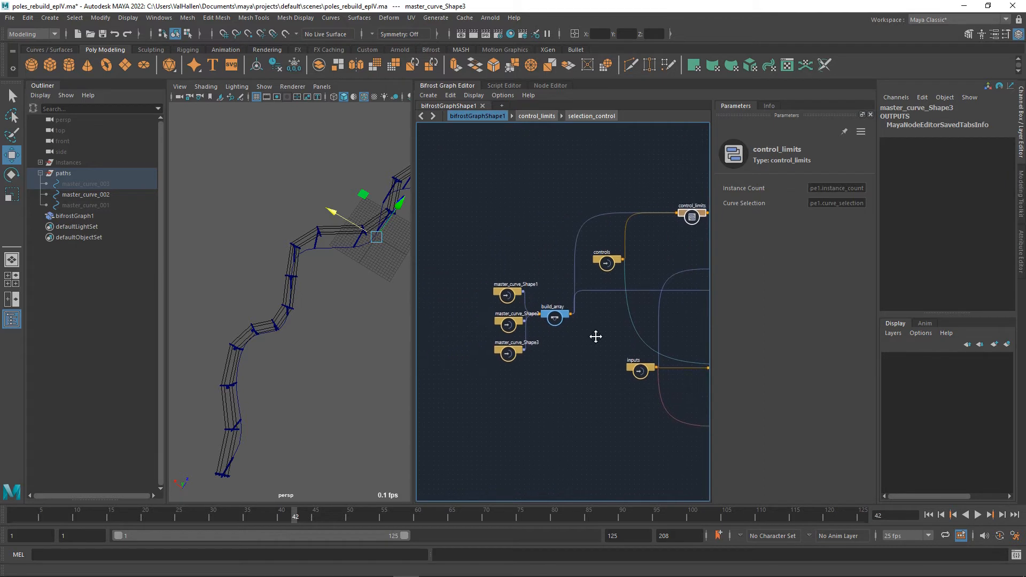
{"action": "mouse_move", "coordinate": [596, 337]}
{"action": "middle_mouse_down"}
{"action": "mouse_move", "coordinate": [588, 360]}
{"action": "mouse_move", "coordinate": [460, 337]}
{"action": "middle_mouse_up"}
{"action": "middle_click_drag", "start_coordinate": [604, 353], "coordinate": [464, 347]}
{"action": "middle_click_drag", "start_coordinate": [593, 352], "coordinate": [483, 360]}
{"action": "middle_click_drag", "start_coordinate": [588, 371], "coordinate": [588, 376]}
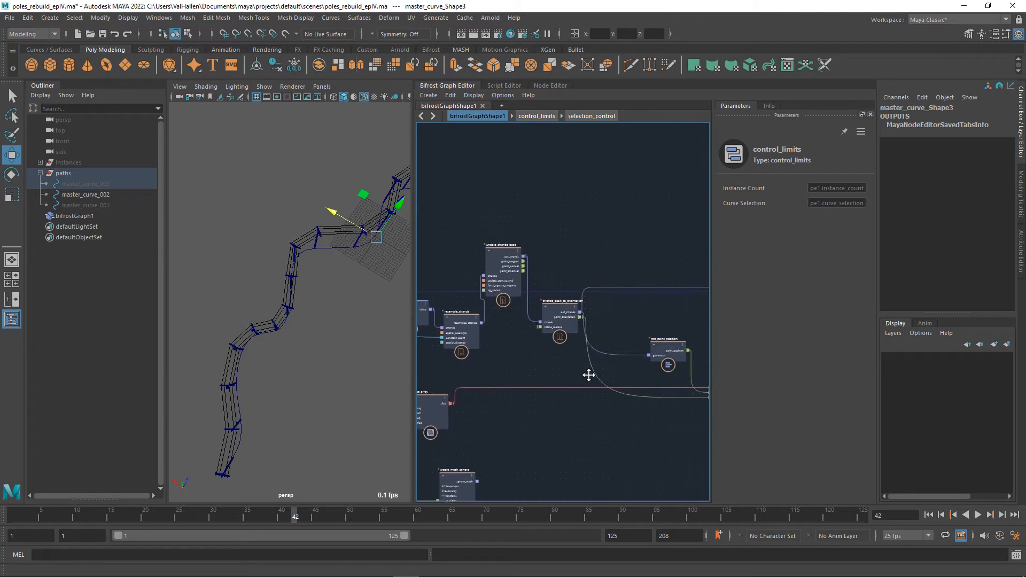
{"action": "mouse_move", "coordinate": [668, 371]}
{"action": "middle_mouse_down"}
{"action": "mouse_move", "coordinate": [605, 374]}
{"action": "mouse_move", "coordinate": [655, 343]}
{"action": "middle_mouse_up"}
{"action": "middle_click_drag", "start_coordinate": [493, 307], "coordinate": [605, 380]}
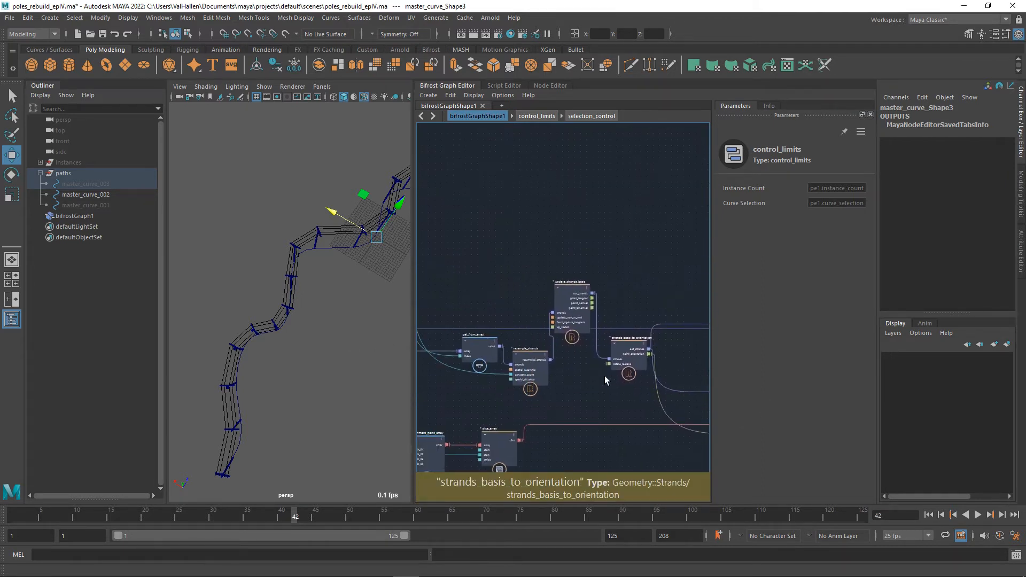
{"action": "scroll", "coordinate": [605, 380], "scroll_direction": "up", "scroll_amount": 3}
{"action": "left_click_drag", "start_coordinate": [565, 270], "coordinate": [582, 313]}
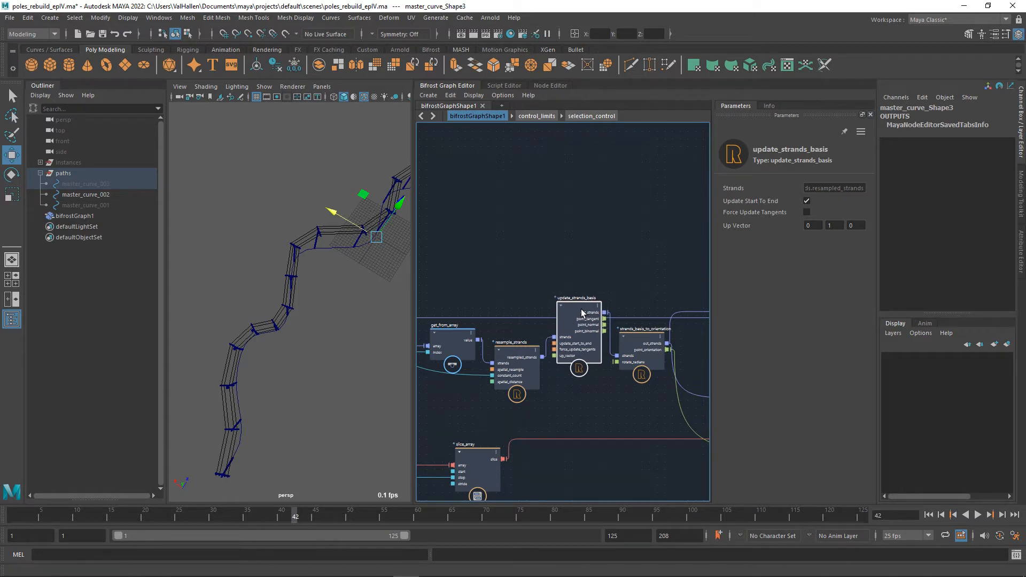
{"action": "mouse_move", "coordinate": [538, 314]}
{"action": "middle_mouse_down", "text": "alt"}
{"action": "mouse_move", "coordinate": [617, 216]}
{"action": "mouse_move", "coordinate": [529, 321]}
{"action": "mouse_move", "coordinate": [554, 306]}
{"action": "middle_mouse_up", "text": "alt"}
{"action": "scroll", "coordinate": [633, 376], "scroll_direction": "down", "scroll_amount": 2}
{"action": "middle_click_drag", "start_coordinate": [650, 382], "coordinate": [650, 375], "text": "alt"}
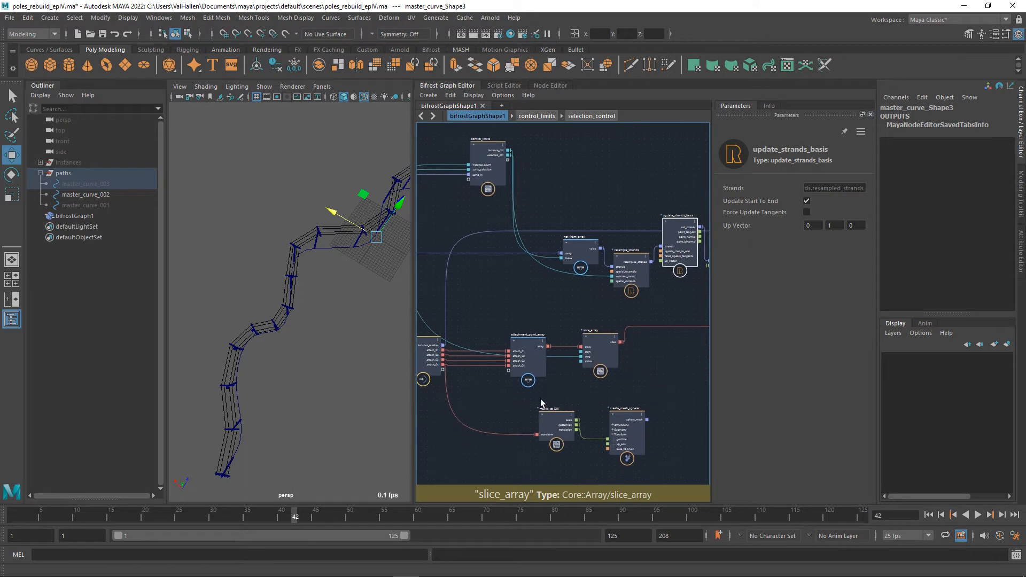
Delete the matrix_to_SRT and create_mesh_sphere nodes and shift attachment_point_array and slice_array down into the freed space.
{"action": "left_click_drag", "start_coordinate": [679, 479], "coordinate": [670, 468]}
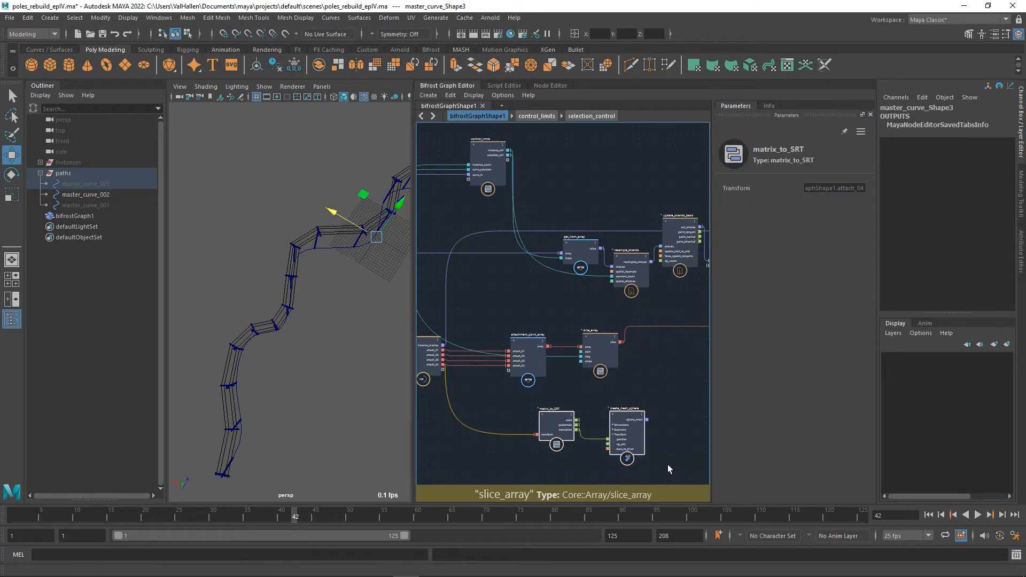
{"action": "key", "text": "Delete"}
{"action": "left_click_drag", "start_coordinate": [491, 410], "coordinate": [632, 337]}
{"action": "left_click_drag", "start_coordinate": [600, 371], "coordinate": [564, 389]}
{"action": "middle_click_drag", "start_coordinate": [668, 335], "coordinate": [591, 395], "text": "alt"}
{"action": "left_click_drag", "start_coordinate": [514, 335], "coordinate": [502, 334]}
Rename the build_array node that collects the three master curves as input_curve_array.
{"action": "scroll", "coordinate": [516, 289], "scroll_direction": "up", "scroll_amount": 1}
{"action": "scroll", "coordinate": [515, 286], "scroll_direction": "up", "scroll_amount": 1}
{"action": "middle_click_drag", "start_coordinate": [508, 287], "coordinate": [571, 293], "text": "alt"}
{"action": "left_click", "coordinate": [477, 336]}
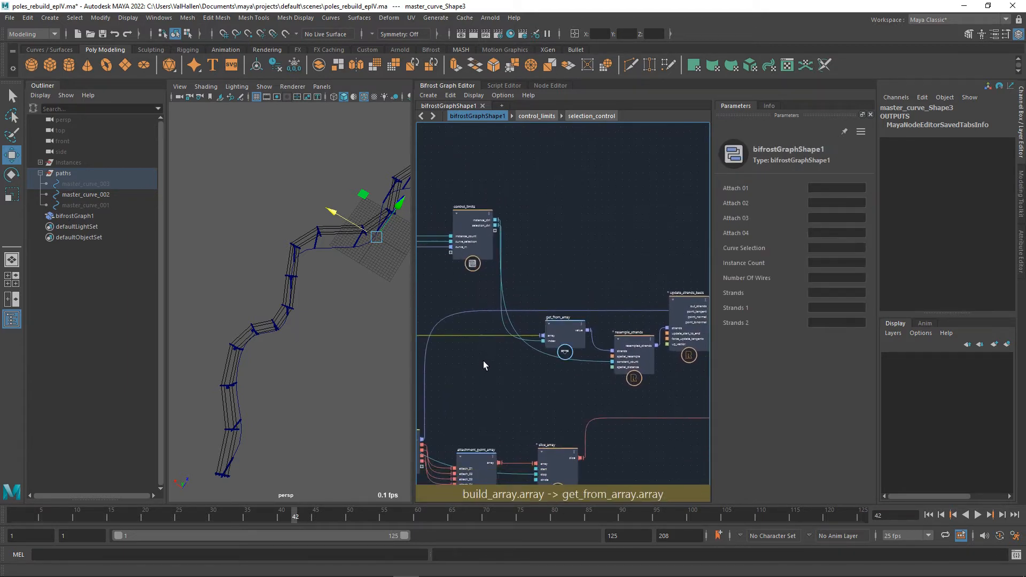
{"action": "double_click", "coordinate": [546, 351]}
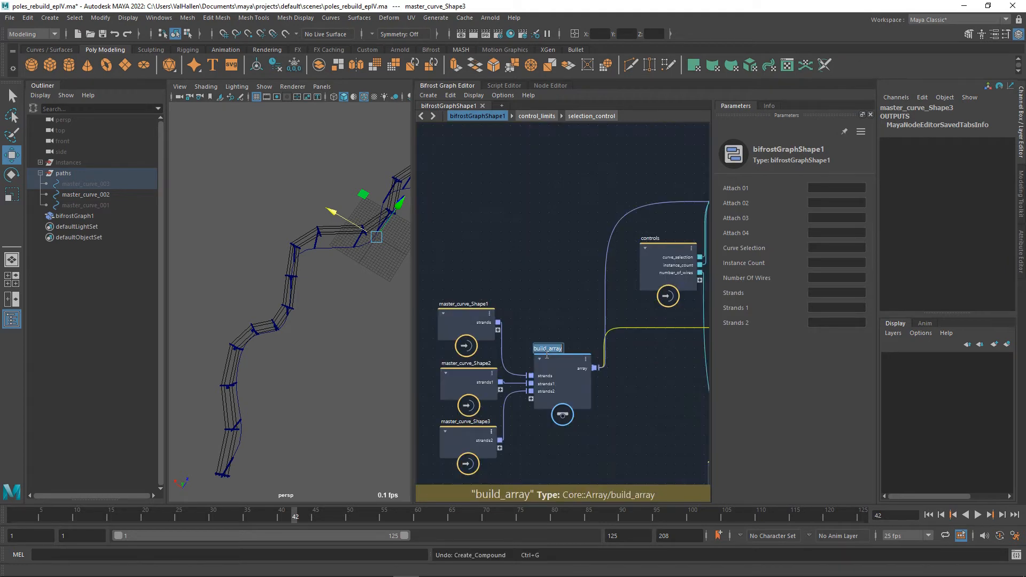
{"action": "type", "text": "input_cur"}
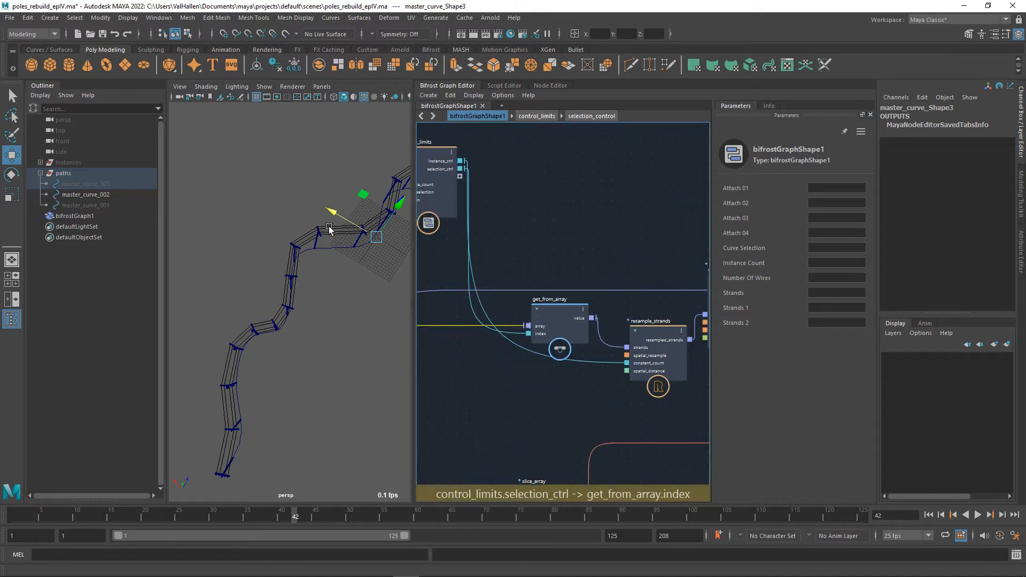
Tidy the row of resample_strands, update_strands_basis and strands_basis_to_orientation nodes so they follow one another with clear spacing.
{"action": "middle_click_drag", "start_coordinate": [619, 292], "coordinate": [476, 252]}
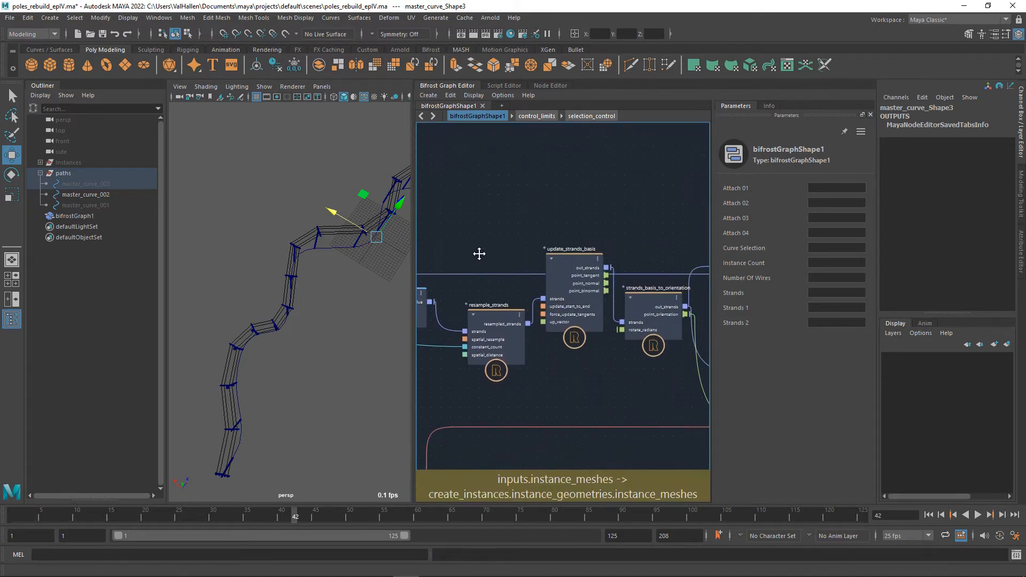
{"action": "left_click", "coordinate": [489, 328]}
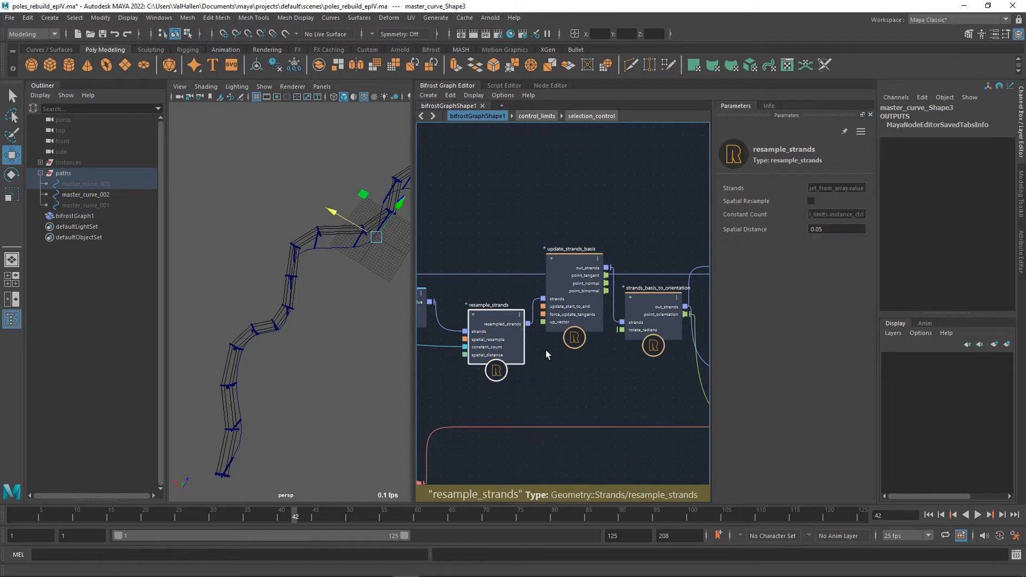
{"action": "left_click_drag", "start_coordinate": [491, 315], "coordinate": [477, 315]}
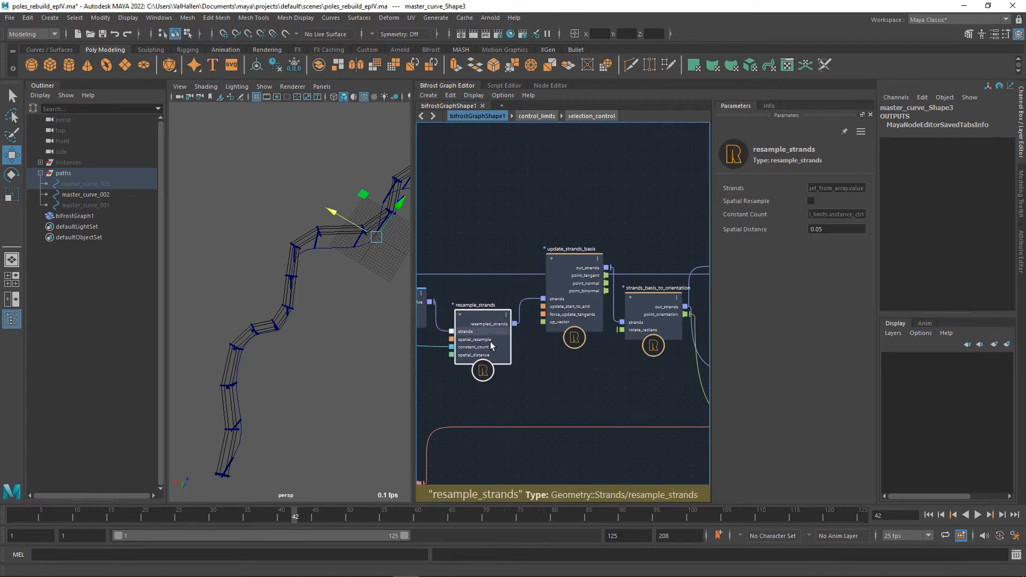
{"action": "left_click_drag", "start_coordinate": [583, 275], "coordinate": [562, 309]}
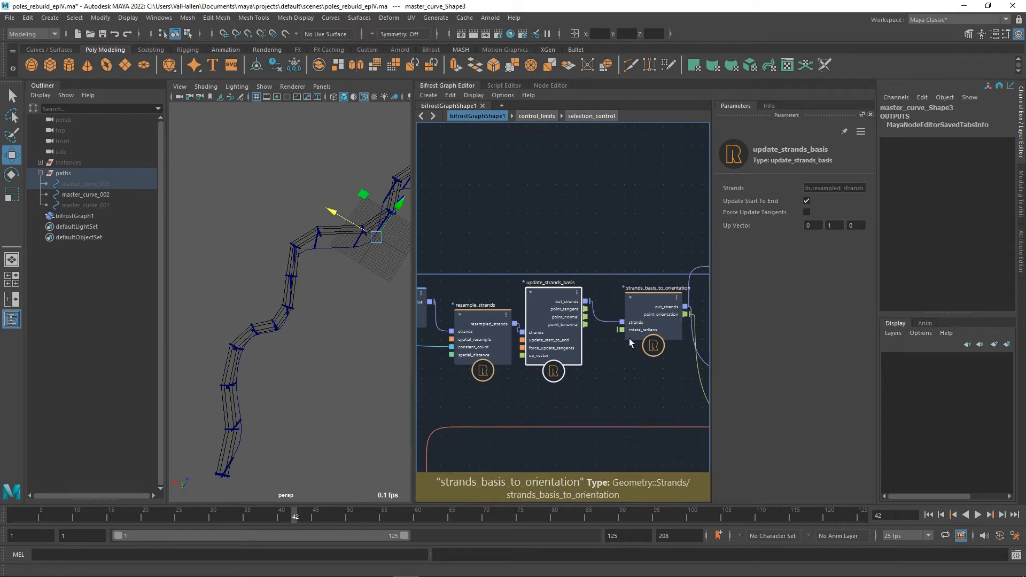
{"action": "middle_click_drag", "start_coordinate": [619, 365], "coordinate": [572, 344]}
{"action": "left_click_drag", "start_coordinate": [617, 294], "coordinate": [600, 287]}
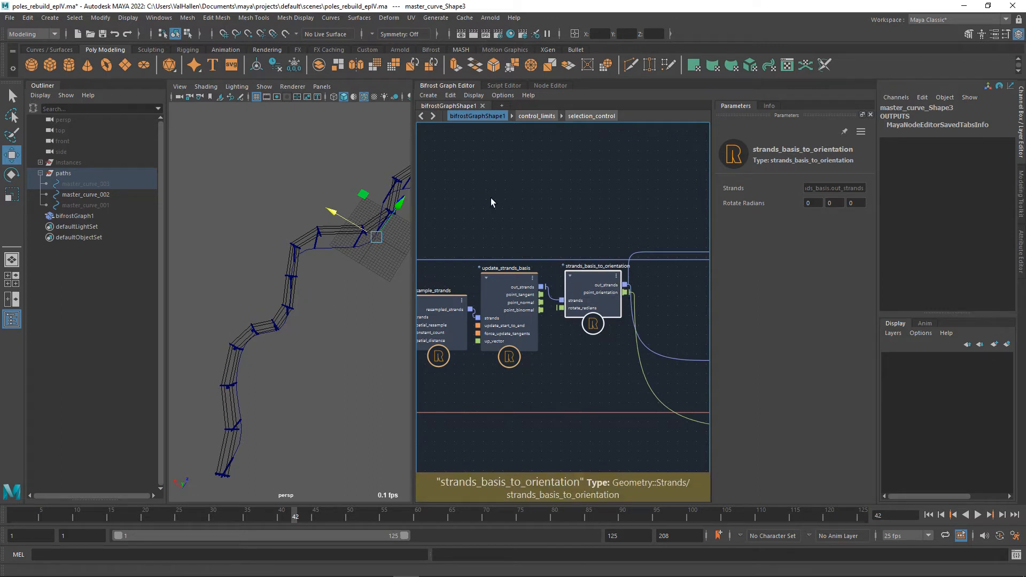
{"action": "left_click_drag", "start_coordinate": [583, 287], "coordinate": [617, 273]}
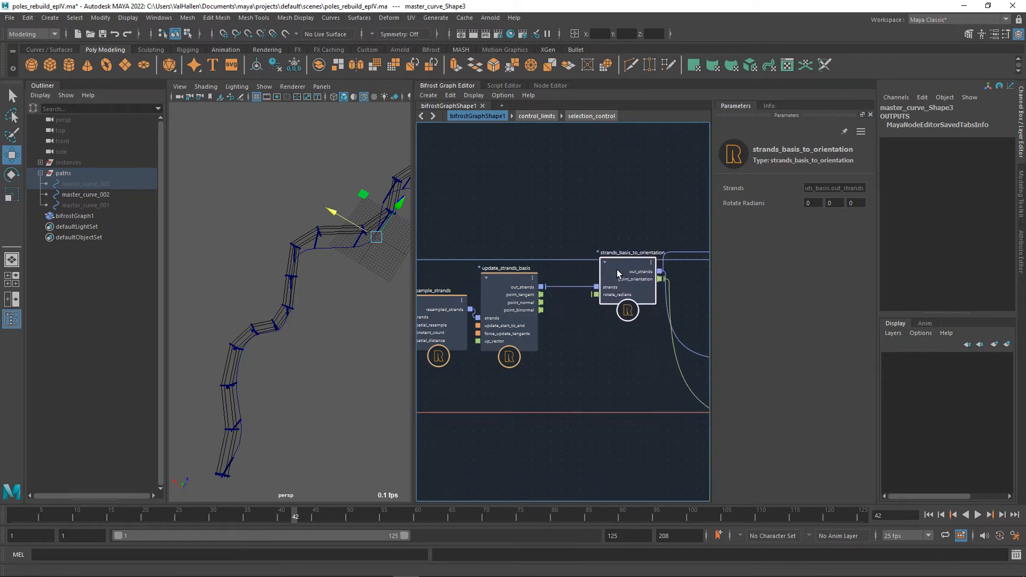
{"action": "middle_click_drag", "start_coordinate": [580, 386], "coordinate": [969, 356], "text": "alt"}
{"action": "left_click", "coordinate": [650, 285]}
{"action": "middle_click_drag", "start_coordinate": [700, 381], "coordinate": [297, 357], "text": "alt"}
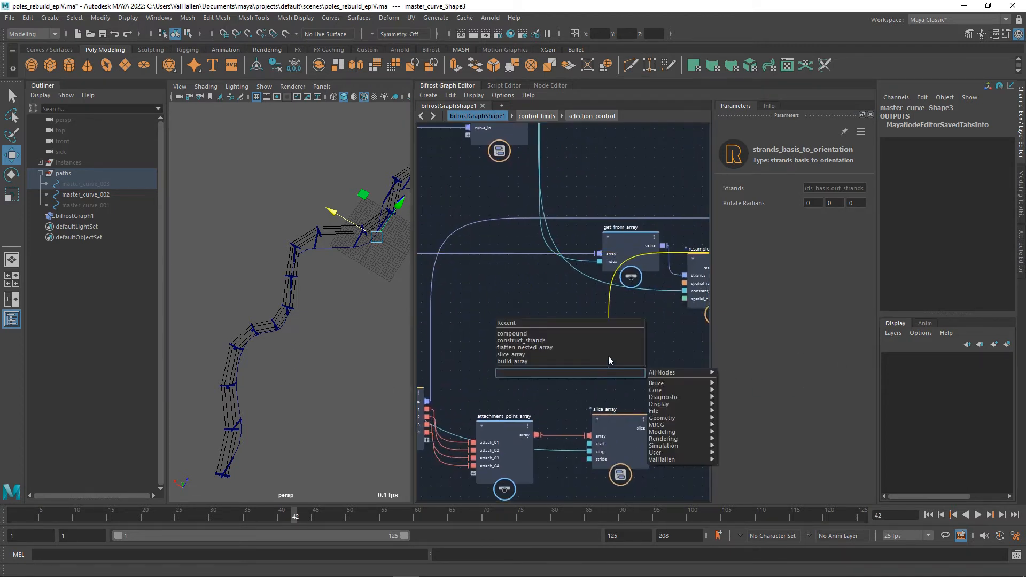
{"action": "left_click", "coordinate": [591, 374]}
{"action": "scroll", "coordinate": [579, 358], "scroll_direction": "down", "scroll_amount": 3}
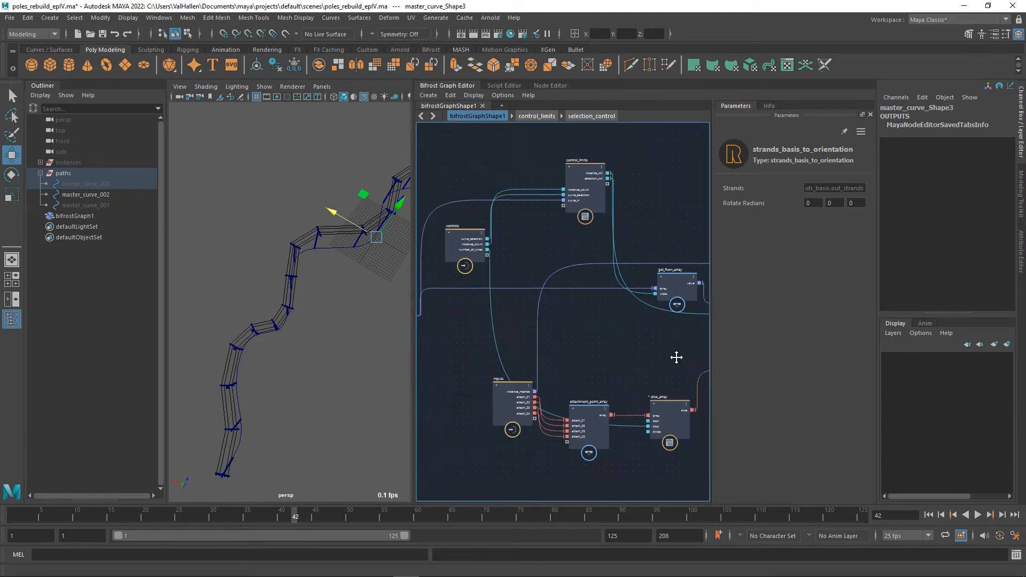
Reposition the inputs node and move the three master curve nodes with input_curve_array down beside it.
{"action": "scroll", "coordinate": [576, 380], "scroll_direction": "up", "scroll_amount": 1}
{"action": "left_click_drag", "start_coordinate": [532, 386], "coordinate": [517, 405]}
{"action": "middle_click_drag", "start_coordinate": [528, 362], "coordinate": [698, 373], "text": "alt"}
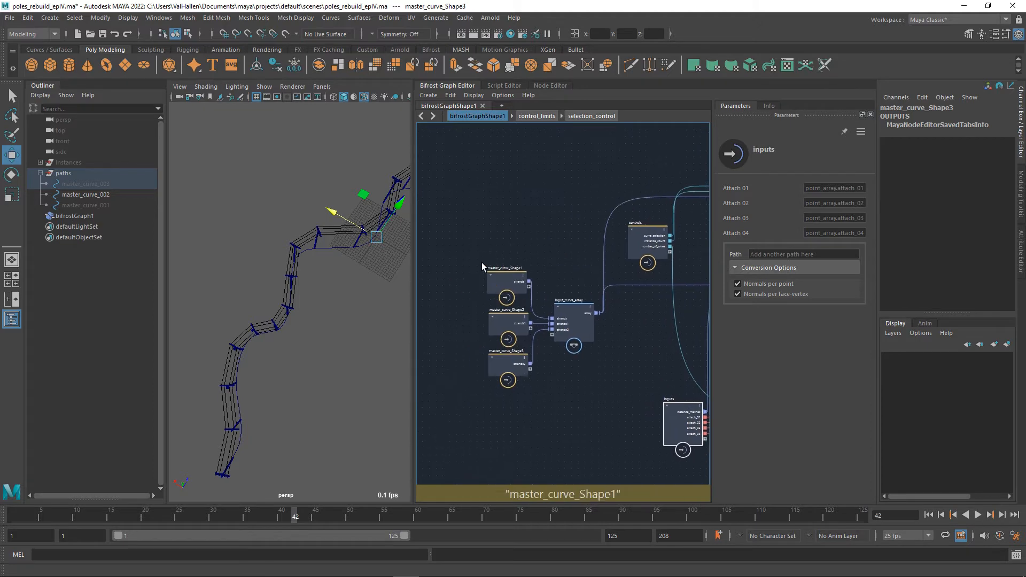
{"action": "left_click_drag", "start_coordinate": [519, 376], "coordinate": [567, 396]}
{"action": "left_click_drag", "start_coordinate": [574, 321], "coordinate": [591, 424]}
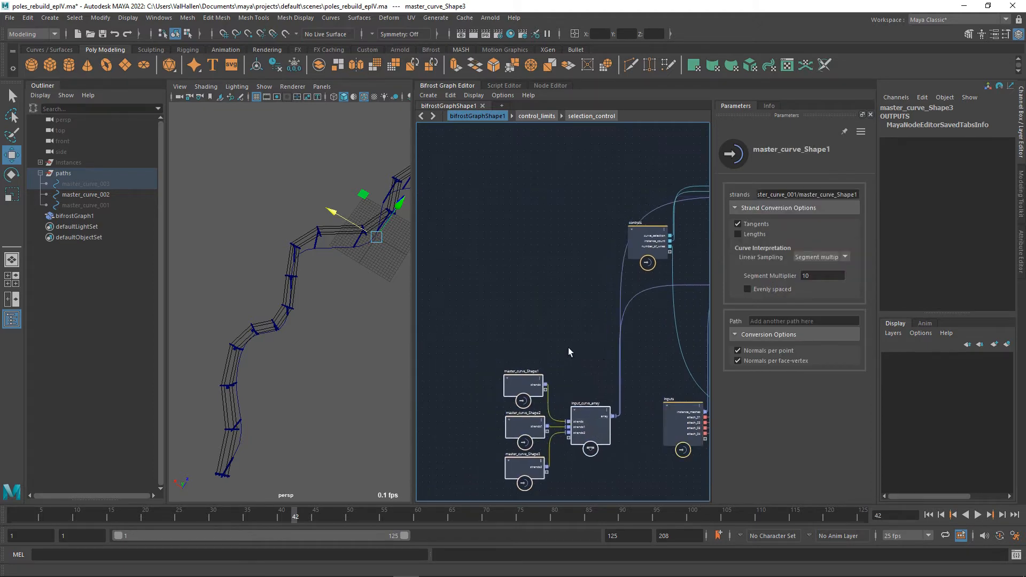
Move the controls node up and away from control_limits so their connections run nearly level.
{"action": "middle_click_drag", "start_coordinate": [569, 349], "coordinate": [404, 461], "text": "alt"}
{"action": "scroll", "coordinate": [553, 388], "scroll_direction": "up", "scroll_amount": 2}
{"action": "middle_click_drag", "start_coordinate": [525, 369], "coordinate": [532, 359], "text": "alt"}
{"action": "left_click_drag", "start_coordinate": [476, 329], "coordinate": [452, 266]}
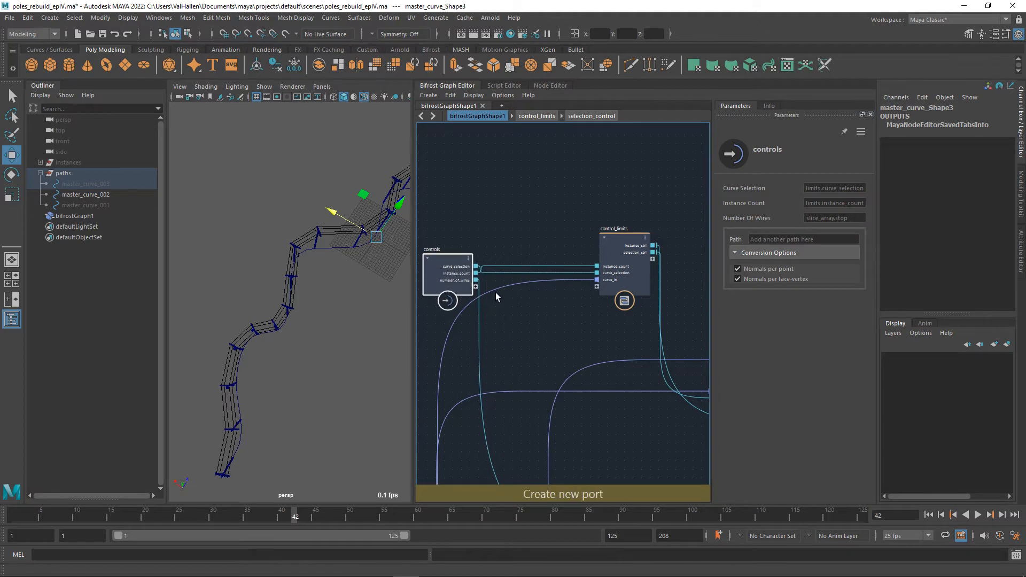
Create a float port on the controls node by connecting a new value node, and remove that value node.
{"action": "left_click", "coordinate": [476, 287]}
{"action": "key", "text": "Escape"}
{"action": "key", "text": "Tab"}
{"action": "type", "text": "value"}
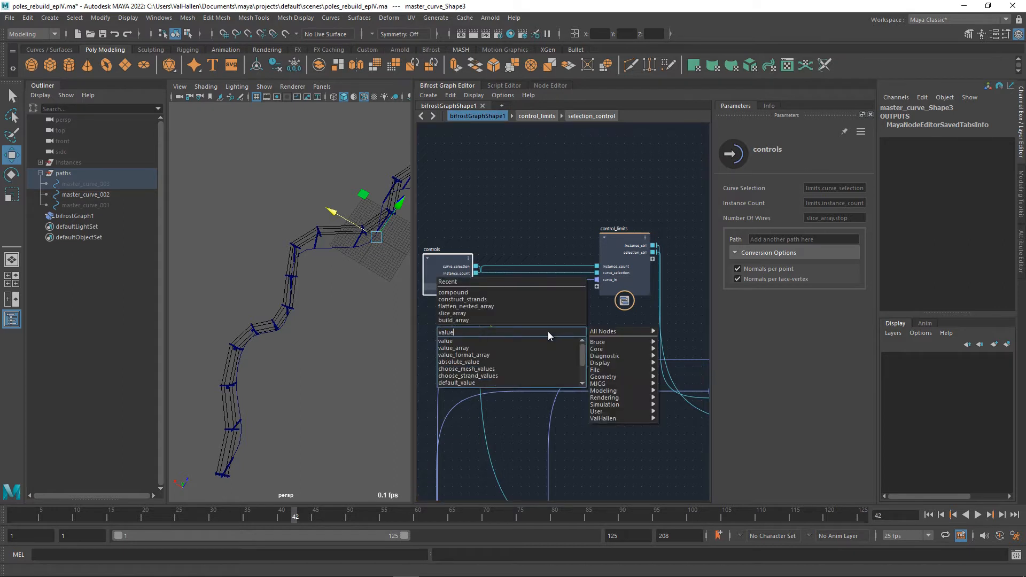
{"action": "key", "text": "Down"}
{"action": "key", "text": "Return"}
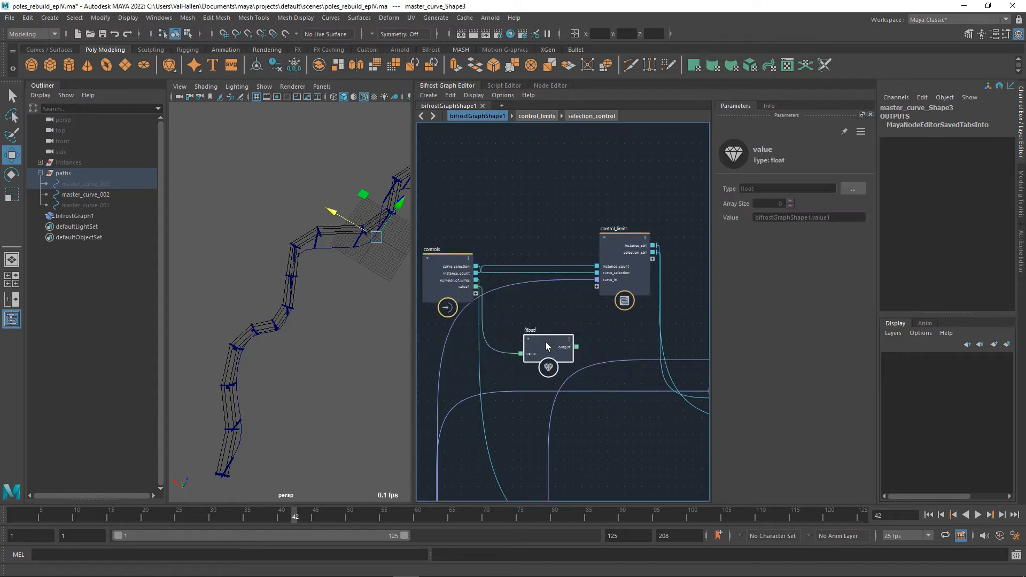
{"action": "middle_click_drag", "start_coordinate": [558, 318], "coordinate": [567, 316], "text": "alt"}
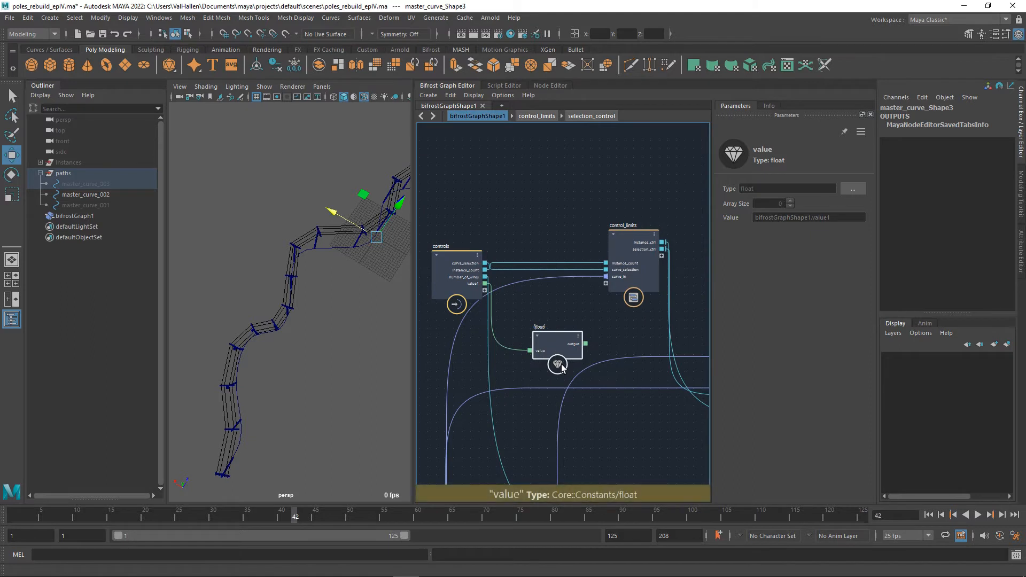
{"action": "left_click", "coordinate": [477, 350]}
Change the value1 port type on the controls node to the Math::float3 vector.
{"action": "right_click", "coordinate": [481, 284]}
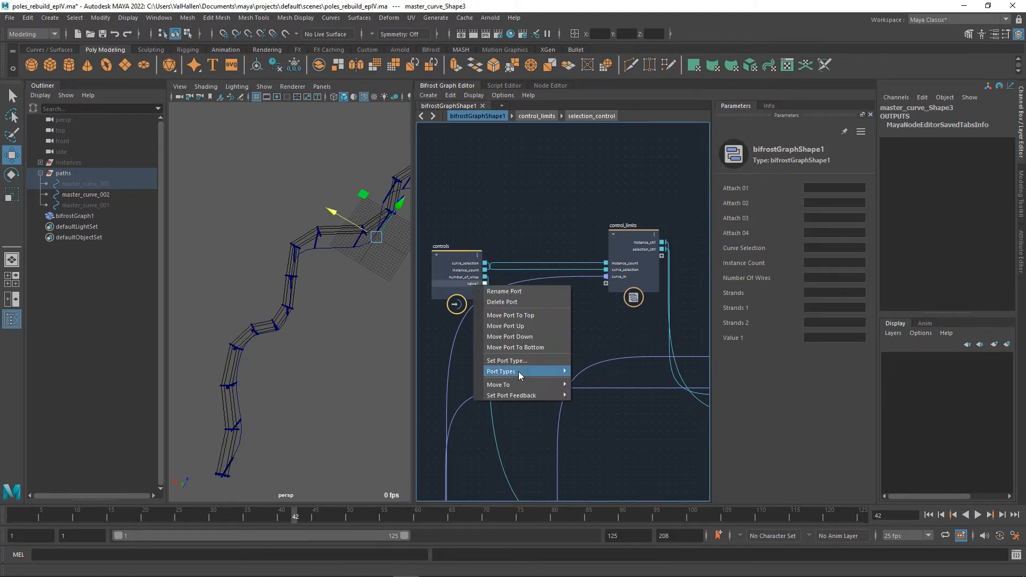
{"action": "mouse_move", "coordinate": [517, 373]}
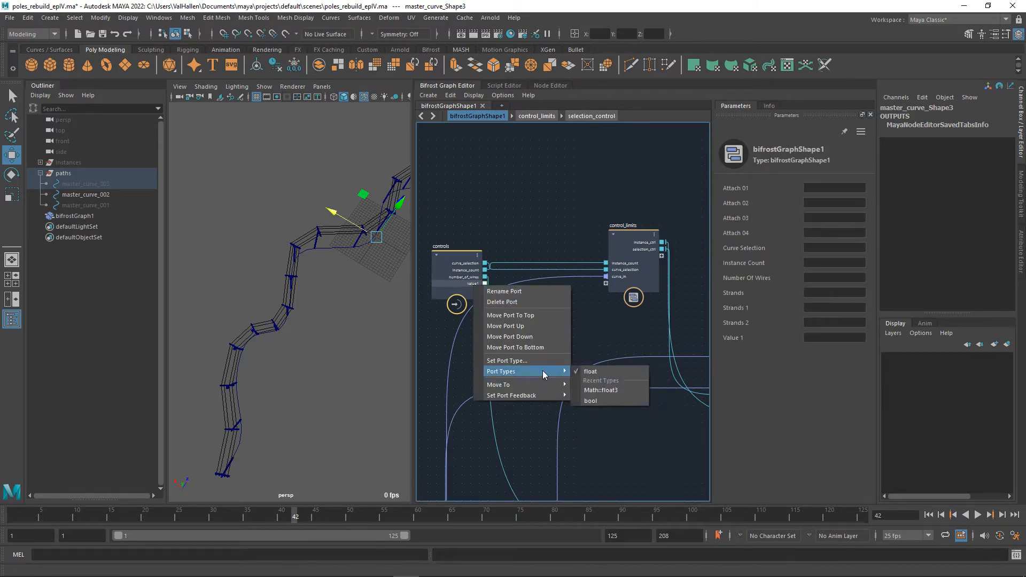
{"action": "left_click", "coordinate": [543, 361]}
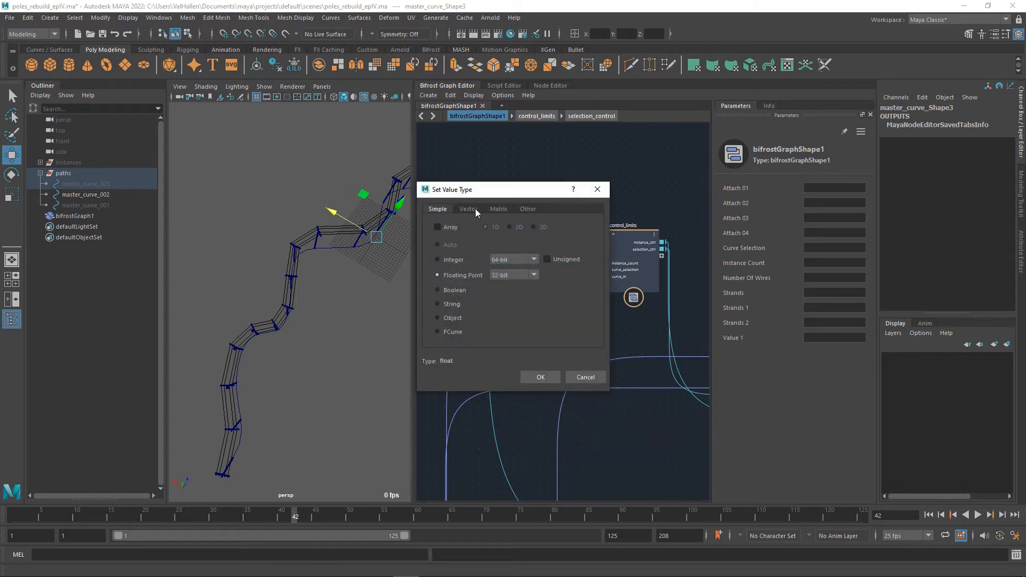
{"action": "left_click", "coordinate": [469, 208]}
{"action": "left_click", "coordinate": [541, 377]}
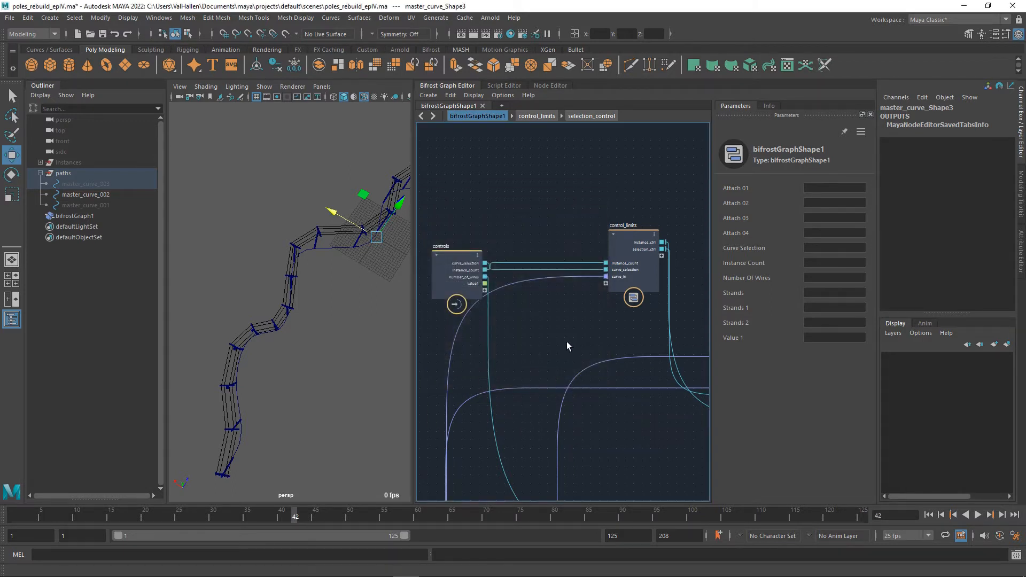
Rename the value1 port on the controls node to rotation.
{"action": "right_click", "coordinate": [471, 283]}
{"action": "left_click", "coordinate": [499, 293]}
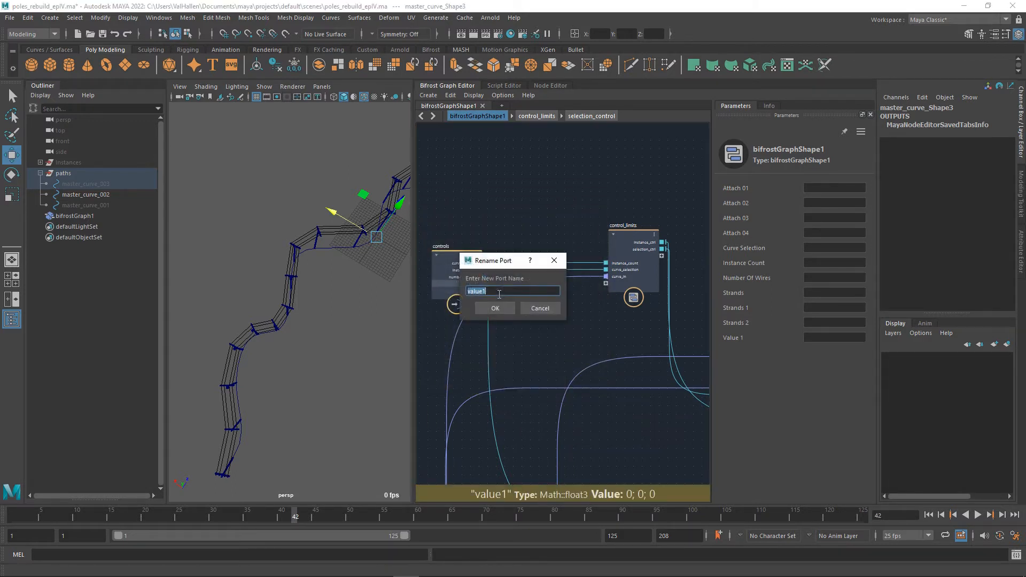
{"action": "type", "text": "rotat"}
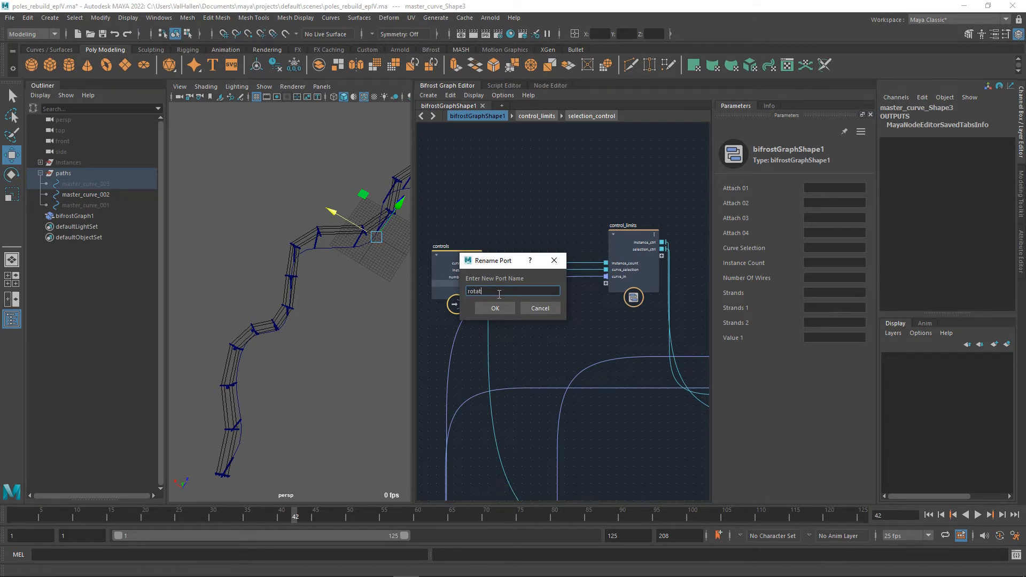
{"action": "type", "text": "ion"}
{"action": "key", "text": "Return"}
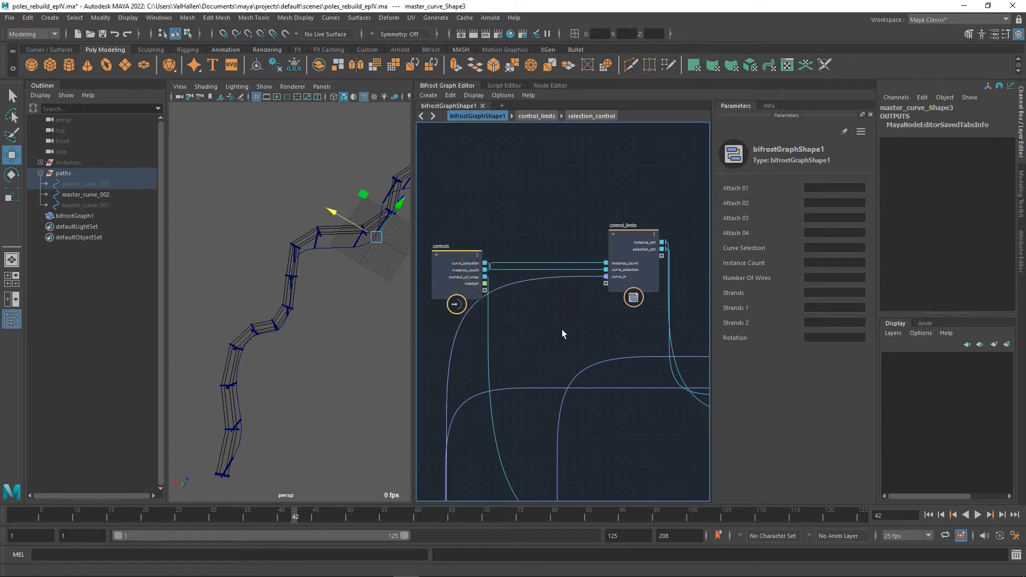
Create a compound fed by the controls node's rotation port, name it rotations_calc, and place it below control_limits.
{"action": "middle_click_drag", "start_coordinate": [562, 329], "coordinate": [542, 319]}
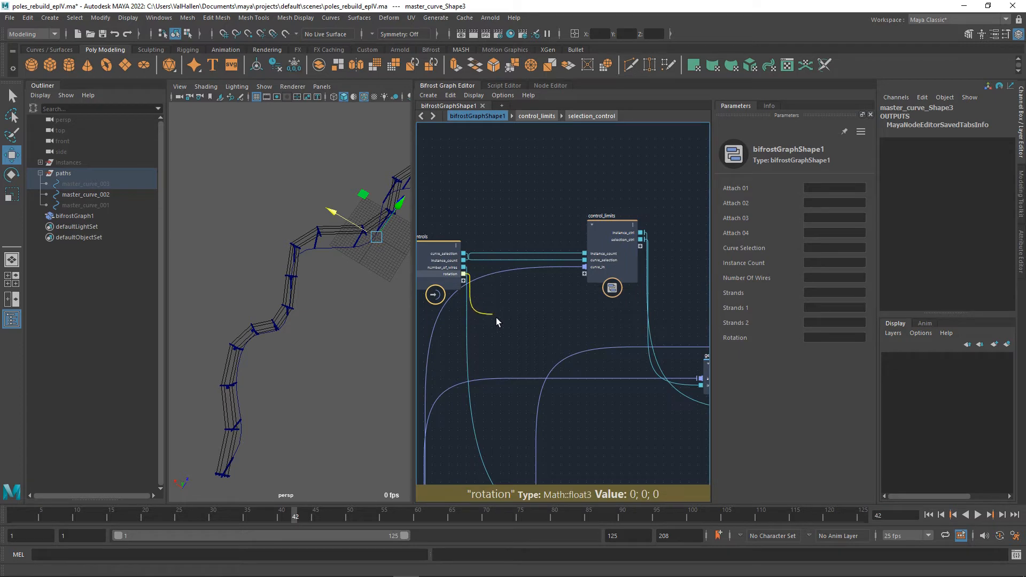
{"action": "left_click_drag", "start_coordinate": [496, 319], "coordinate": [517, 319]}
{"action": "type", "text": "comp"}
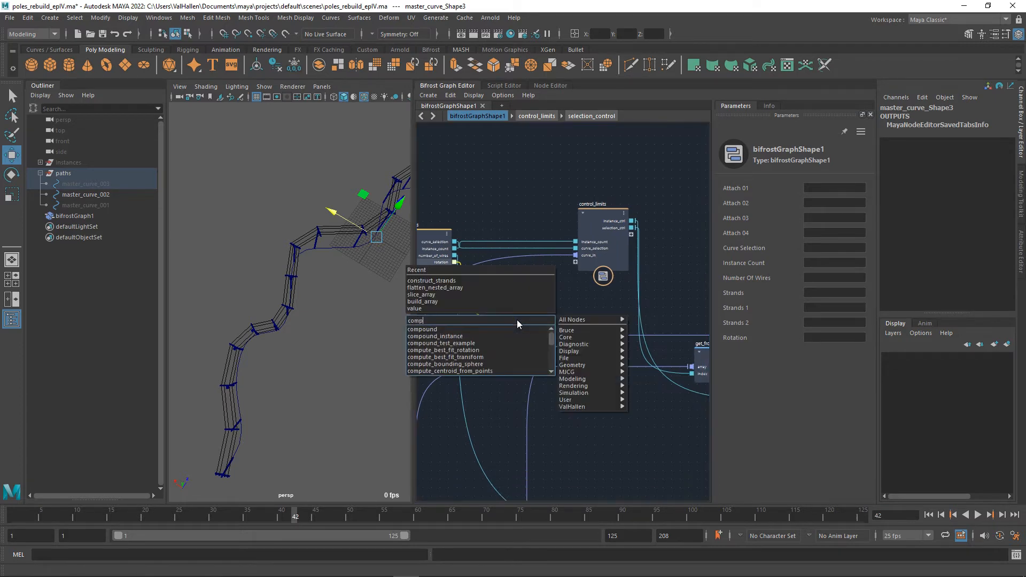
{"action": "key", "text": "Down"}
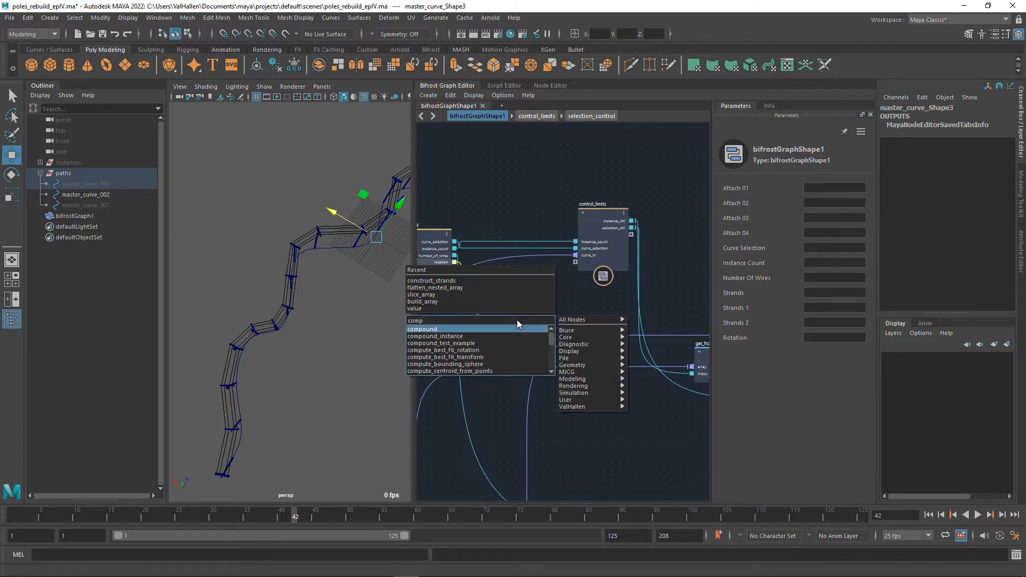
{"action": "key", "text": "Return"}
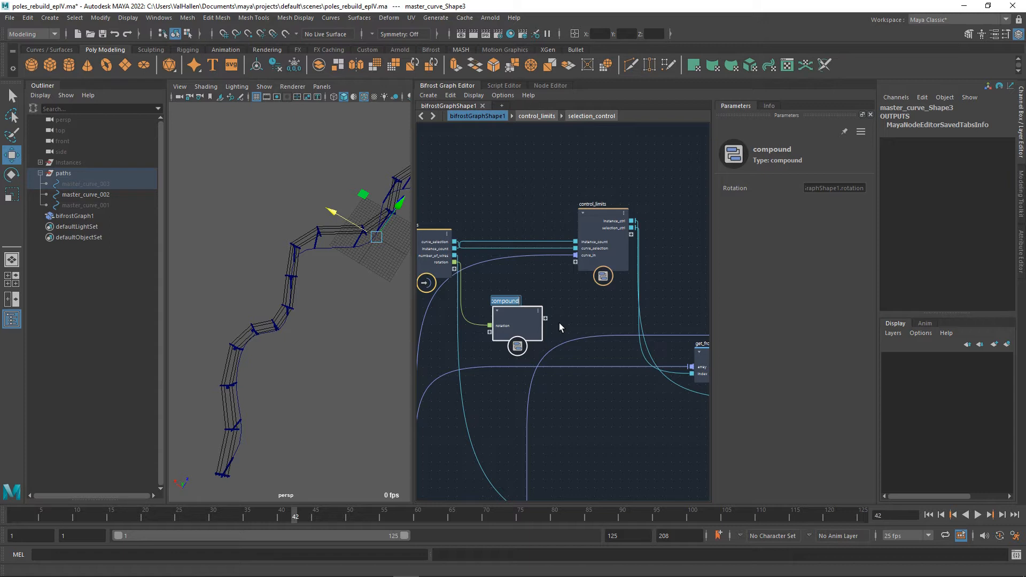
{"action": "type", "text": "rotations"}
{"action": "type", "text": "_calc"}
{"action": "key", "text": "Return"}
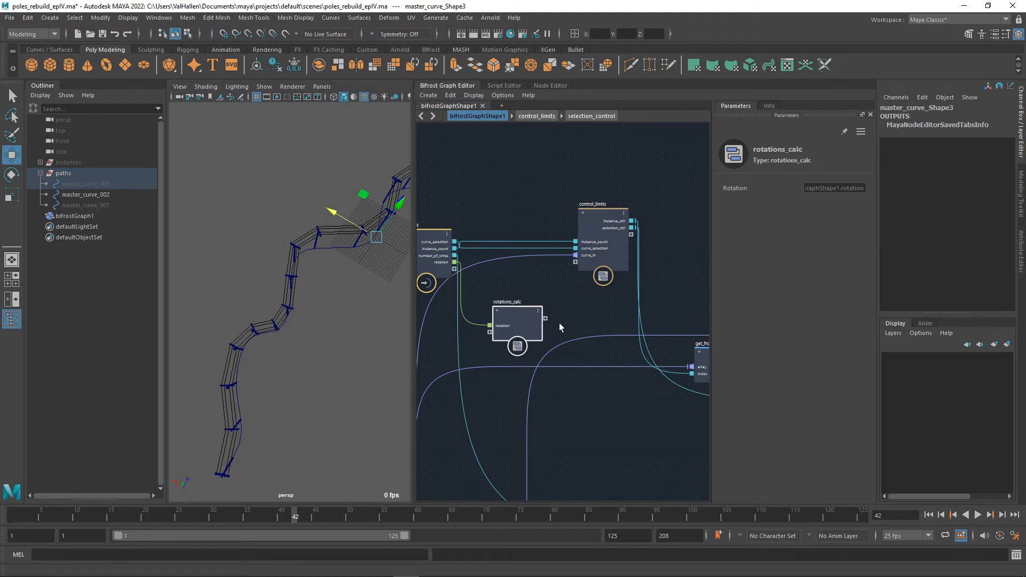
{"action": "middle_click_drag", "start_coordinate": [572, 312], "coordinate": [591, 302], "text": "alt"}
{"action": "left_click_drag", "start_coordinate": [542, 307], "coordinate": [553, 300]}
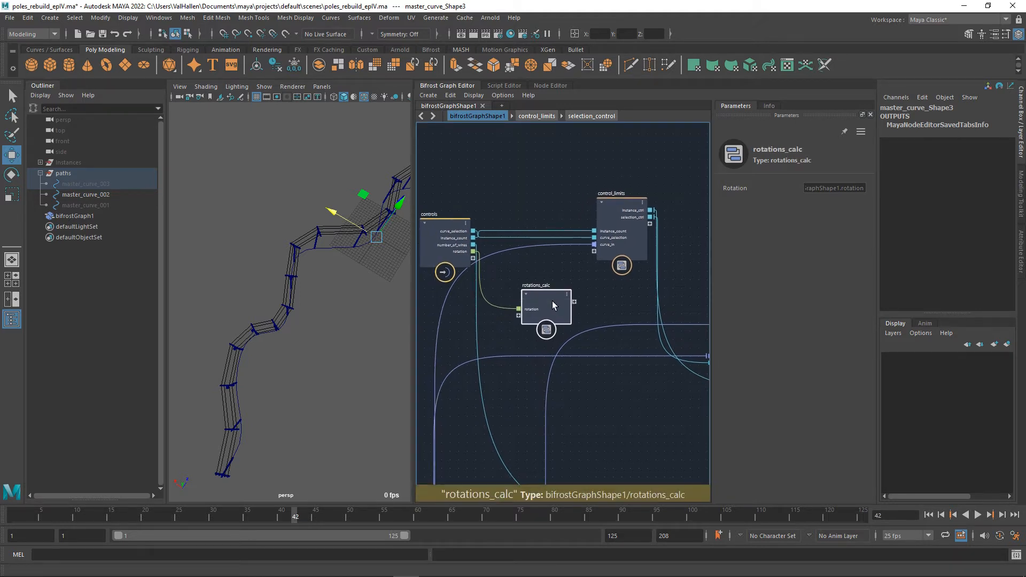
Inside the rotations_calc compound, add a degrees_to_radians node fed by the input's rotation port.
{"action": "double_click", "coordinate": [552, 302]}
{"action": "left_click", "coordinate": [477, 309]}
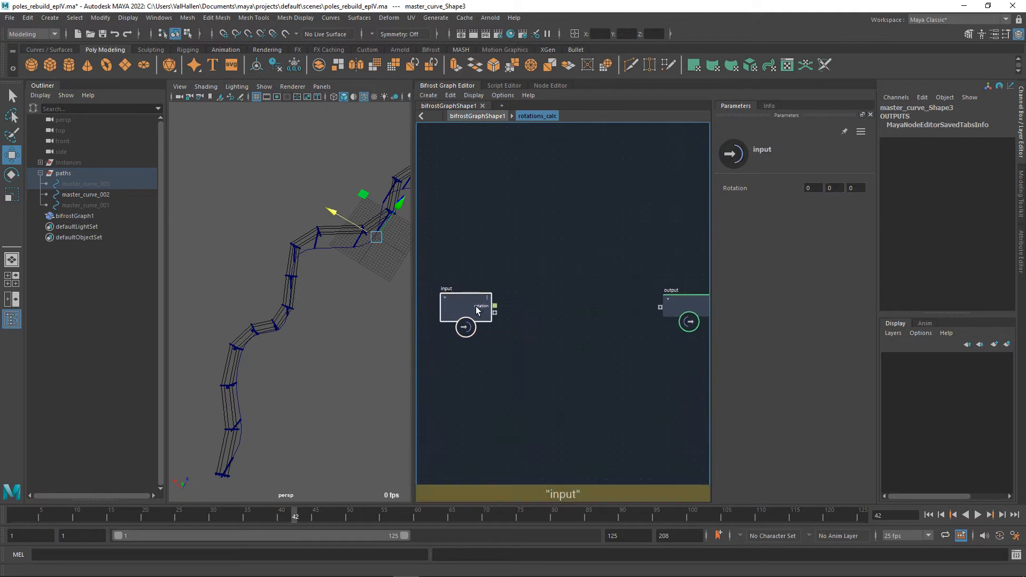
{"action": "left_click", "coordinate": [686, 311]}
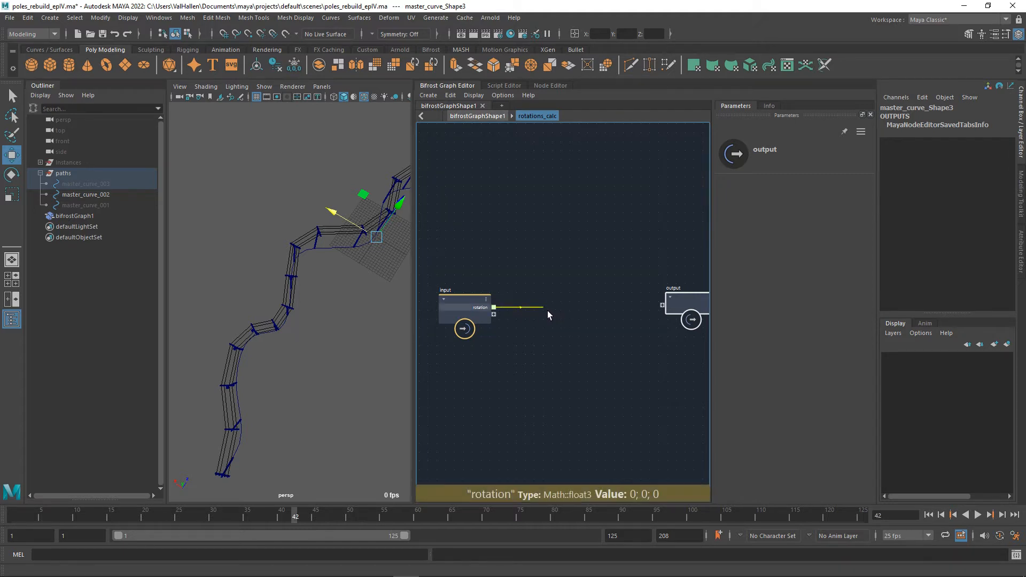
{"action": "left_click_drag", "start_coordinate": [548, 311], "coordinate": [546, 310]}
{"action": "type", "text": "desree"}
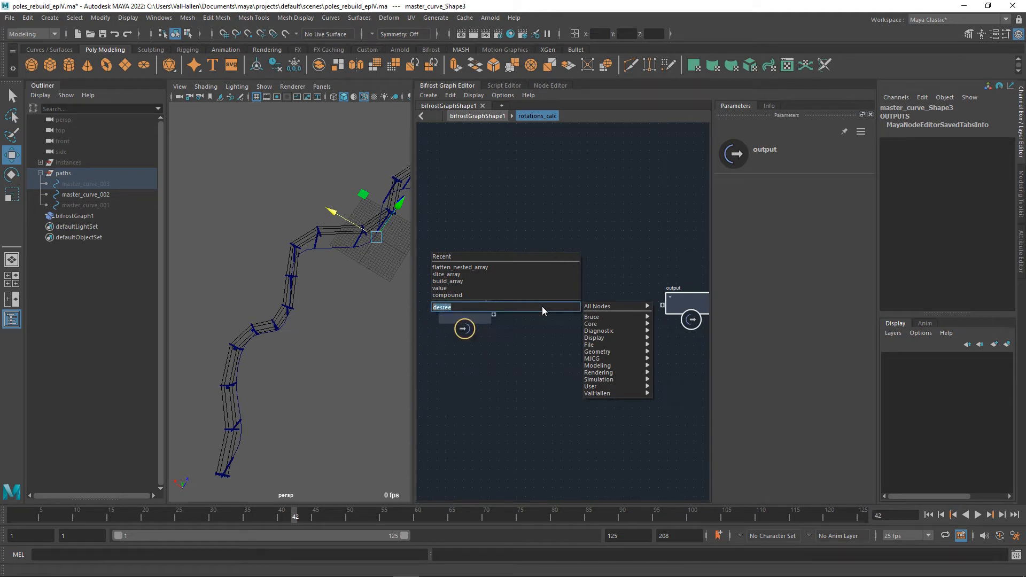
{"action": "type", "text": "degree"}
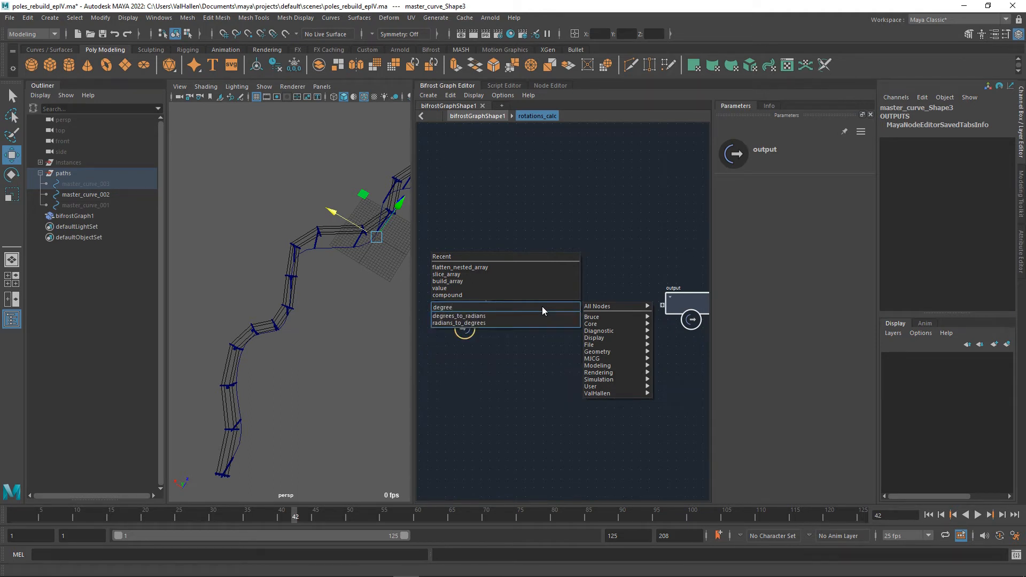
{"action": "key", "text": "Down"}
{"action": "key", "text": "Return"}
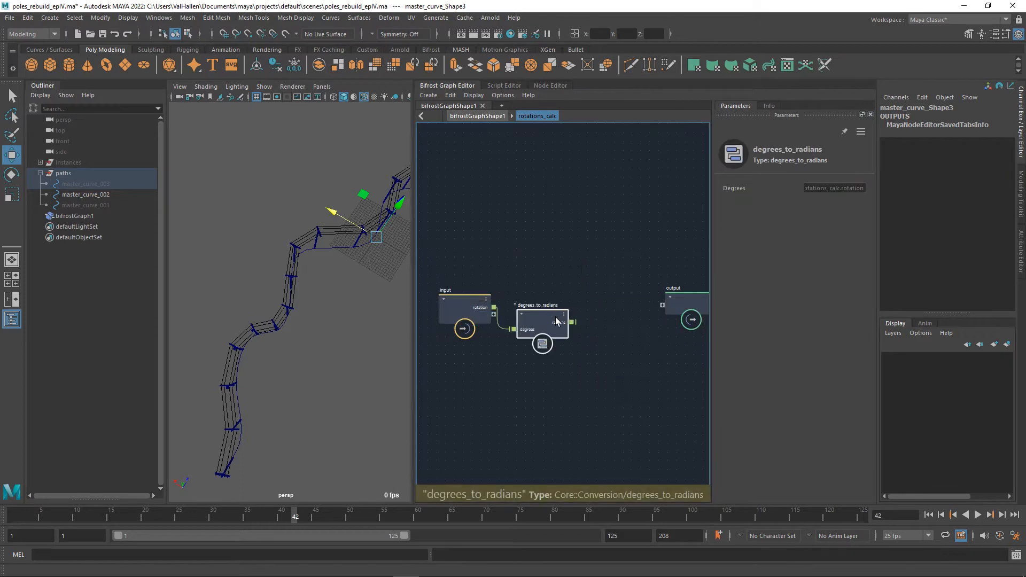
Connect the radians result of degrees_to_radians to the compound's output and rename that output port rotation_out.
{"action": "left_click_drag", "start_coordinate": [545, 321], "coordinate": [700, 302]}
{"action": "right_click", "coordinate": [684, 297]}
{"action": "left_click", "coordinate": [698, 305]}
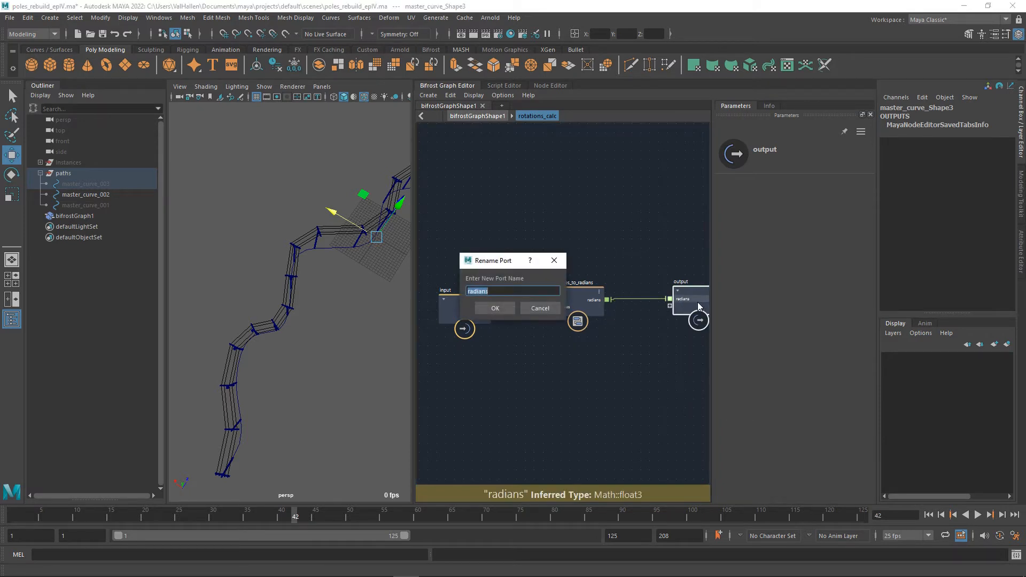
{"action": "type", "text": "rotatio"}
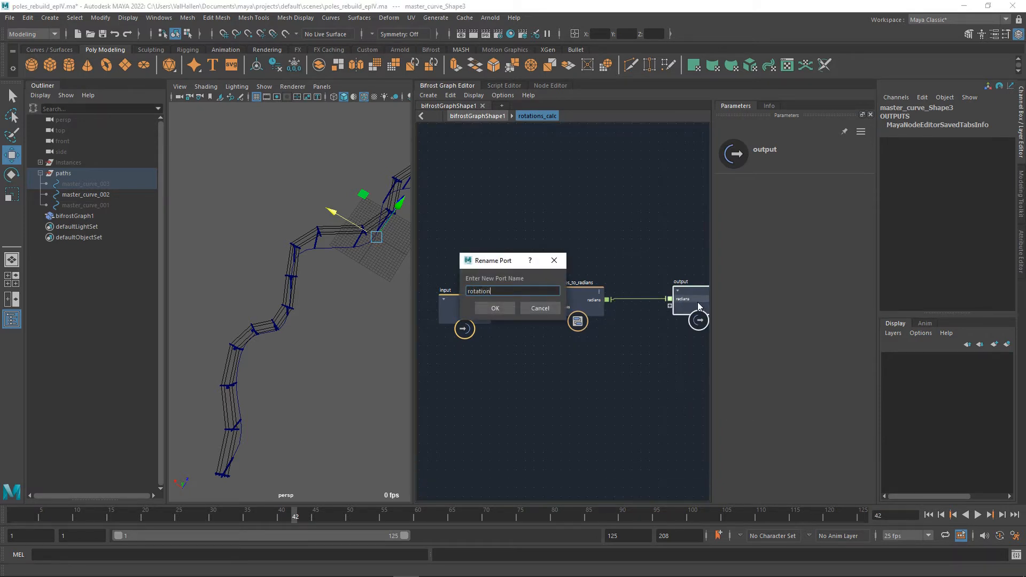
{"action": "type", "text": "n_out"}
{"action": "key", "text": "Return"}
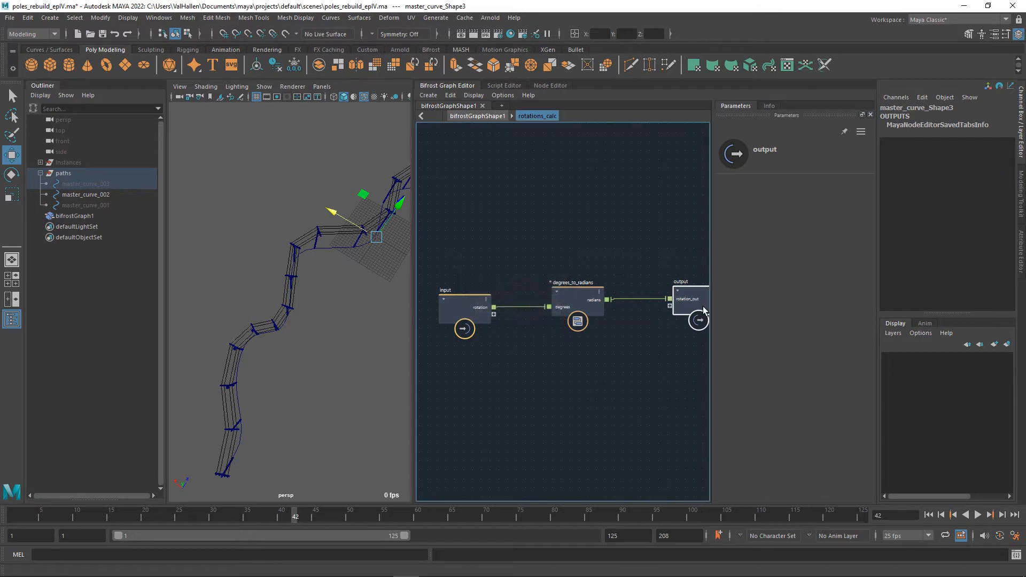
Return to the main graph and connect rotations_calc's rotation_out to rotate_radians on strands_basis_to_orientation.
{"action": "key", "text": "BackSpace"}
{"action": "middle_click_drag", "start_coordinate": [612, 308], "coordinate": [588, 325]}
{"action": "left_click_drag", "start_coordinate": [550, 319], "coordinate": [661, 349]}
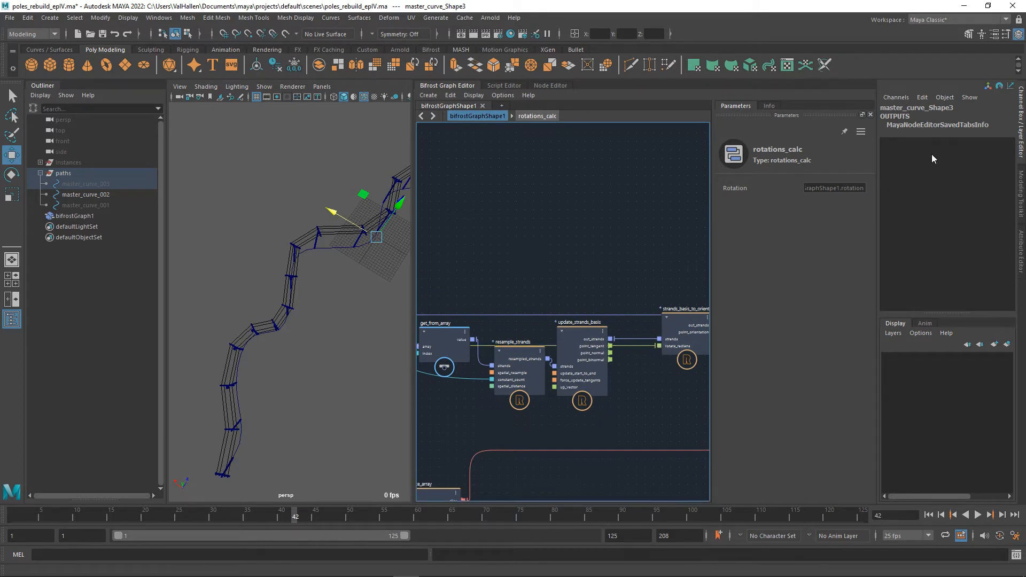
Select bifrostGraph1 and test the Rotationx attribute on the poles, leaving it at 19.
{"action": "left_click", "coordinate": [75, 216]}
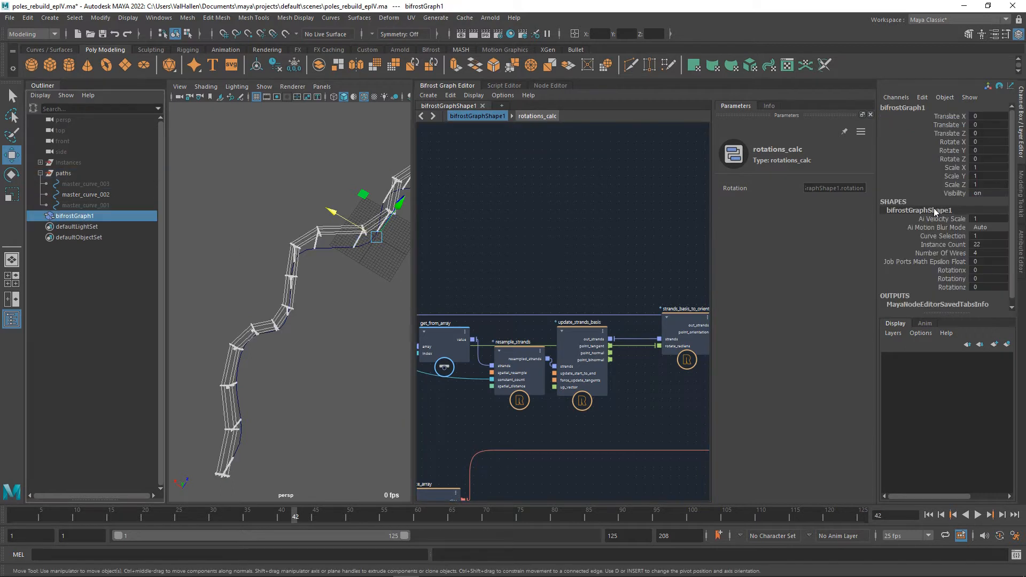
{"action": "left_click", "coordinate": [954, 270]}
{"action": "middle_click_drag", "start_coordinate": [306, 191], "coordinate": [370, 192]}
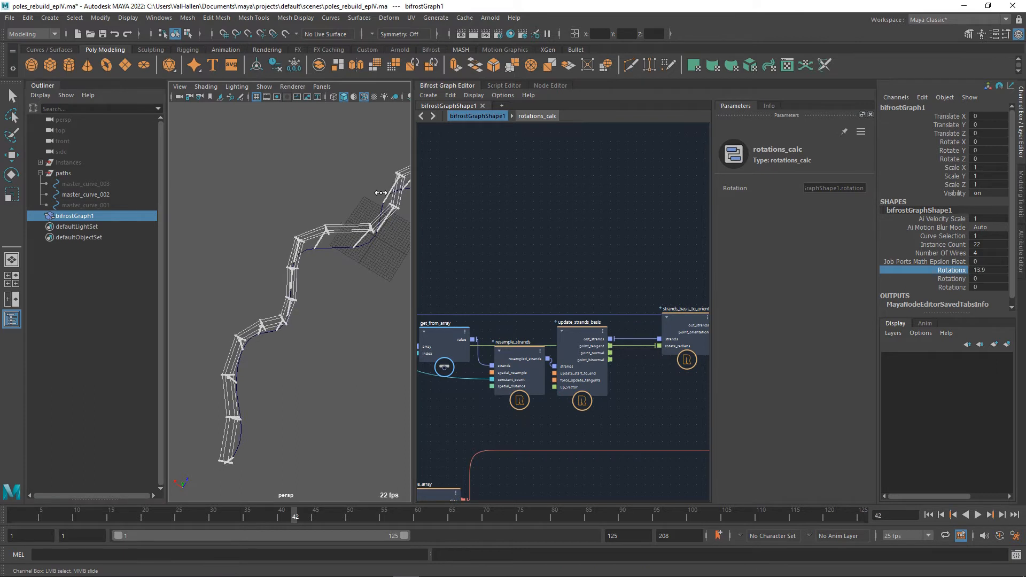
{"action": "left_click_drag", "start_coordinate": [307, 195], "coordinate": [261, 137], "text": "alt"}
{"action": "middle_click_drag", "start_coordinate": [297, 165], "coordinate": [324, 198]}
{"action": "middle_click_drag", "start_coordinate": [267, 328], "coordinate": [315, 344]}
{"action": "key", "text": "ctrl+z"}
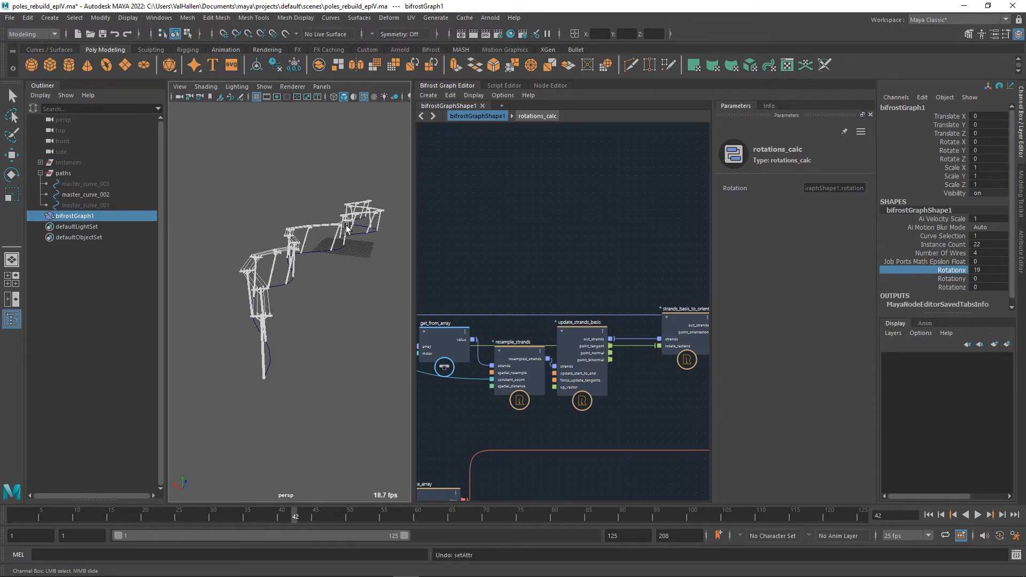
Try varying the Rotationz attribute of bifrostGraphShape1 and undo the change.
{"action": "left_click", "coordinate": [954, 278]}
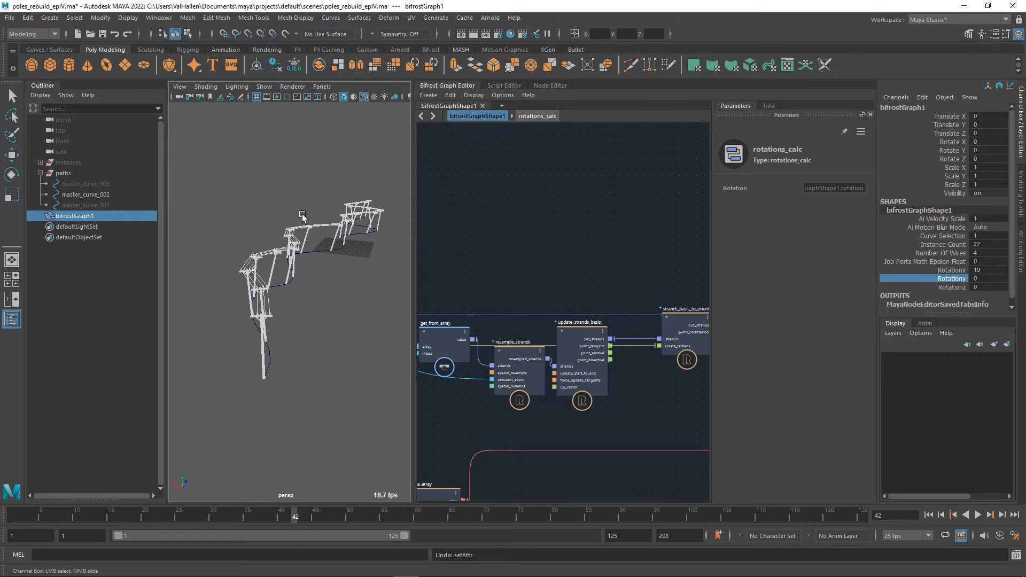
{"action": "left_click", "coordinate": [955, 287]}
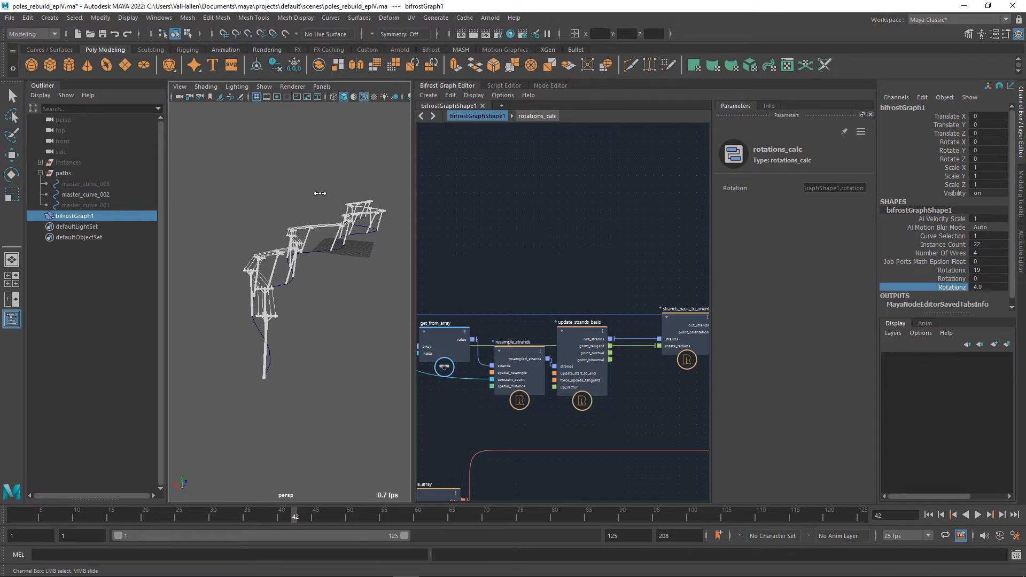
{"action": "middle_click_drag", "start_coordinate": [377, 196], "coordinate": [488, 220]}
{"action": "key", "text": "ctrl+z"}
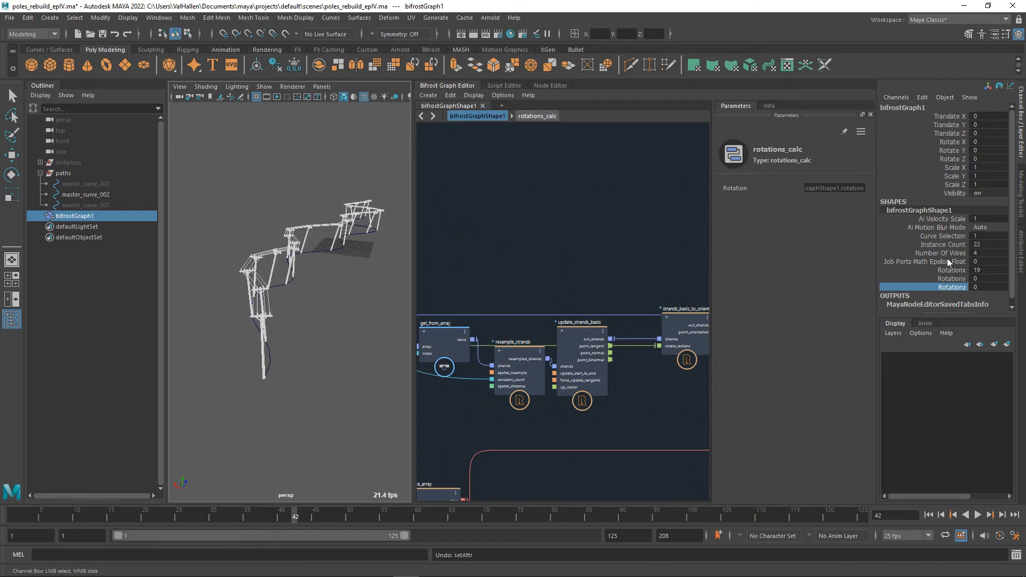
Try varying Rotationy on the poles, and reset Rotationx, Rotationy and Rotationz to 0.
{"action": "left_click", "coordinate": [954, 278]}
{"action": "middle_click_drag", "start_coordinate": [884, 280], "coordinate": [326, 234]}
{"action": "left_click_drag", "start_coordinate": [993, 271], "coordinate": [988, 288]}
{"action": "key", "text": "Return"}
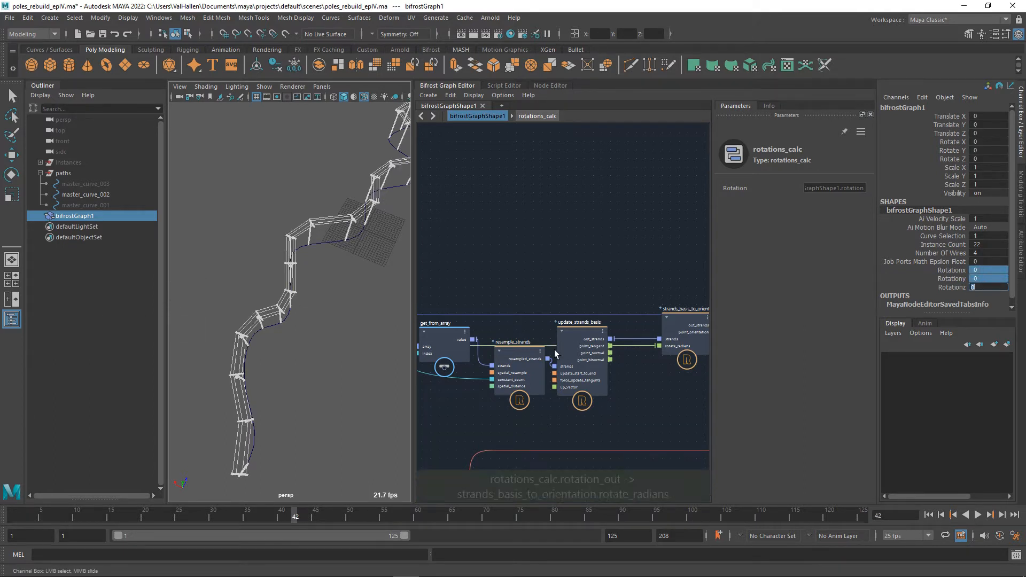
Shift the resample_strands node slightly down, away from the rotation connection line.
{"action": "left_click", "coordinate": [524, 362]}
{"action": "left_click_drag", "start_coordinate": [523, 360], "coordinate": [522, 362]}
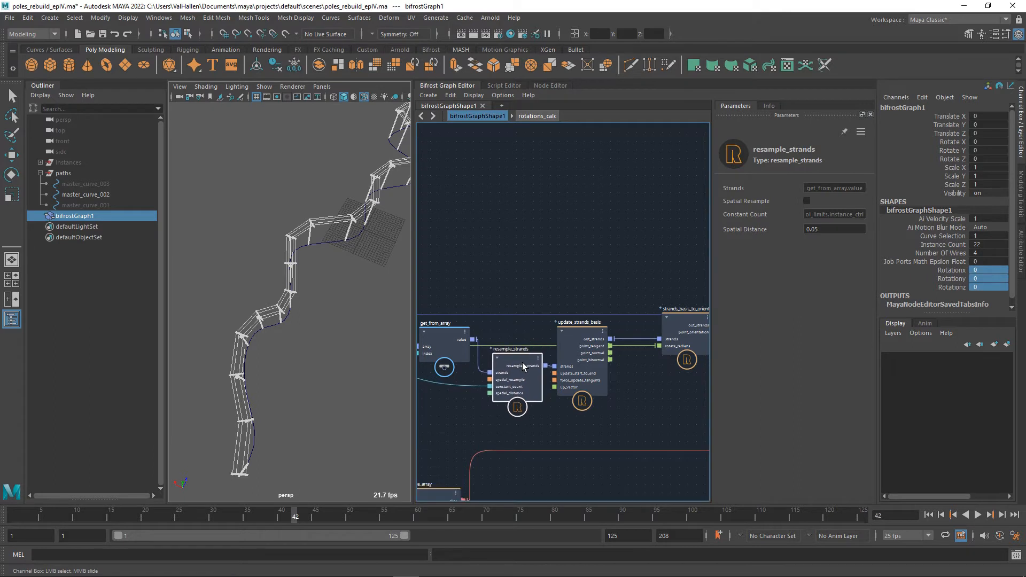
Test Rotationz on the poles once more from a lower viewing angle and undo the change.
{"action": "left_click_drag", "start_coordinate": [390, 319], "coordinate": [316, 308], "text": "alt"}
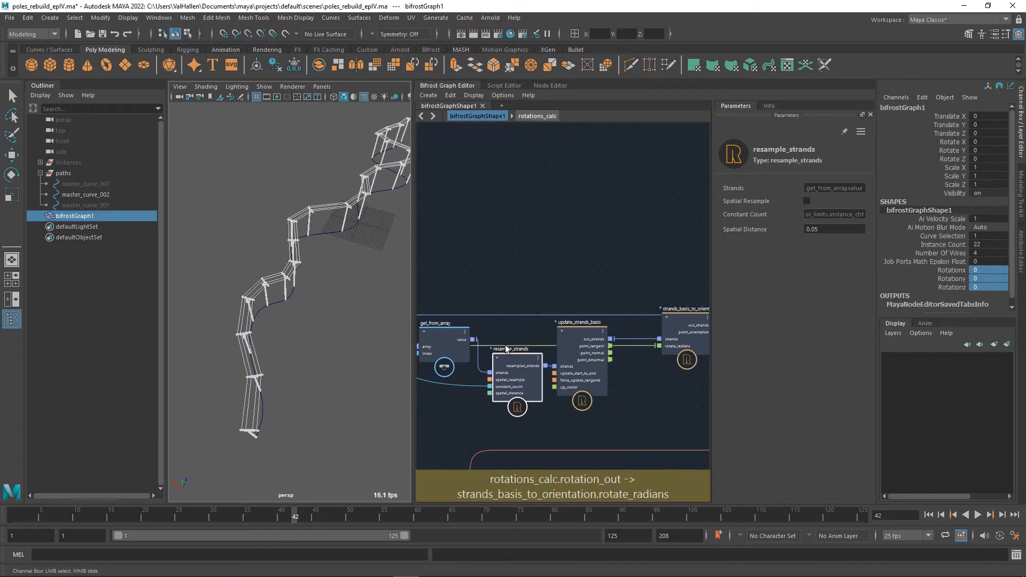
{"action": "left_click", "coordinate": [955, 287]}
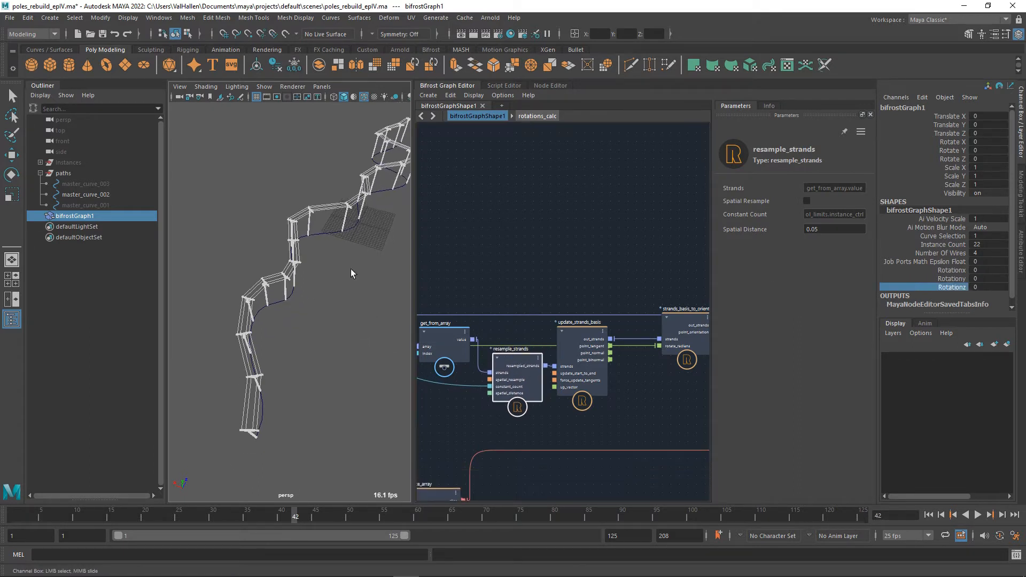
{"action": "middle_click_drag", "start_coordinate": [341, 261], "coordinate": [440, 279]}
{"action": "key", "text": "ctrl+z"}
Move the rotations_calc node down into the gap between control_limits and attachment_point_array.
{"action": "left_click_drag", "start_coordinate": [390, 166], "coordinate": [390, 256], "text": "alt"}
{"action": "middle_click_drag", "start_coordinate": [648, 402], "coordinate": [803, 357], "text": "alt"}
{"action": "middle_click_drag", "start_coordinate": [592, 383], "coordinate": [822, 382], "text": "alt"}
{"action": "middle_click_drag", "start_coordinate": [678, 369], "coordinate": [623, 406], "text": "alt"}
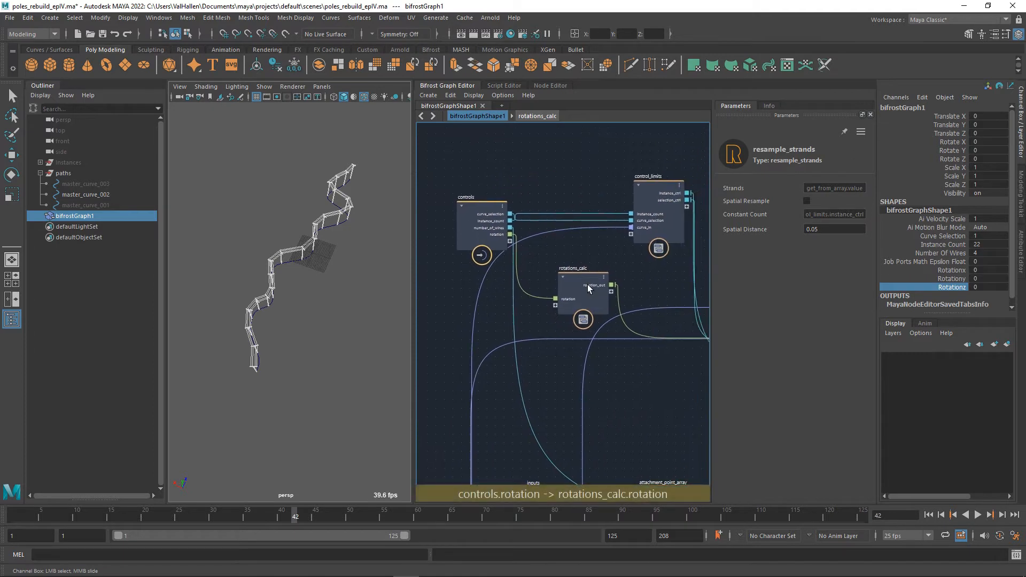
{"action": "middle_click_drag", "start_coordinate": [629, 324], "coordinate": [579, 284], "text": "alt"}
{"action": "scroll", "coordinate": [579, 284], "scroll_direction": "down", "scroll_amount": 2}
{"action": "left_click_drag", "start_coordinate": [536, 268], "coordinate": [632, 341]}
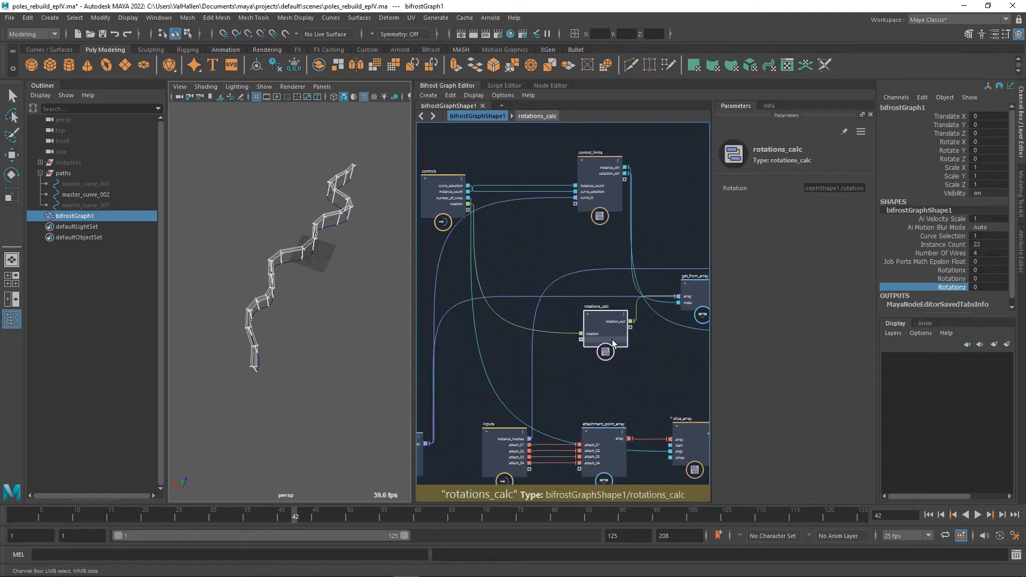
Look inside the rotations_calc compound at its input and degrees_to_radians nodes, and return to the main graph.
{"action": "double_click", "coordinate": [611, 339]}
{"action": "middle_click_drag", "start_coordinate": [533, 319], "coordinate": [586, 325], "text": "alt"}
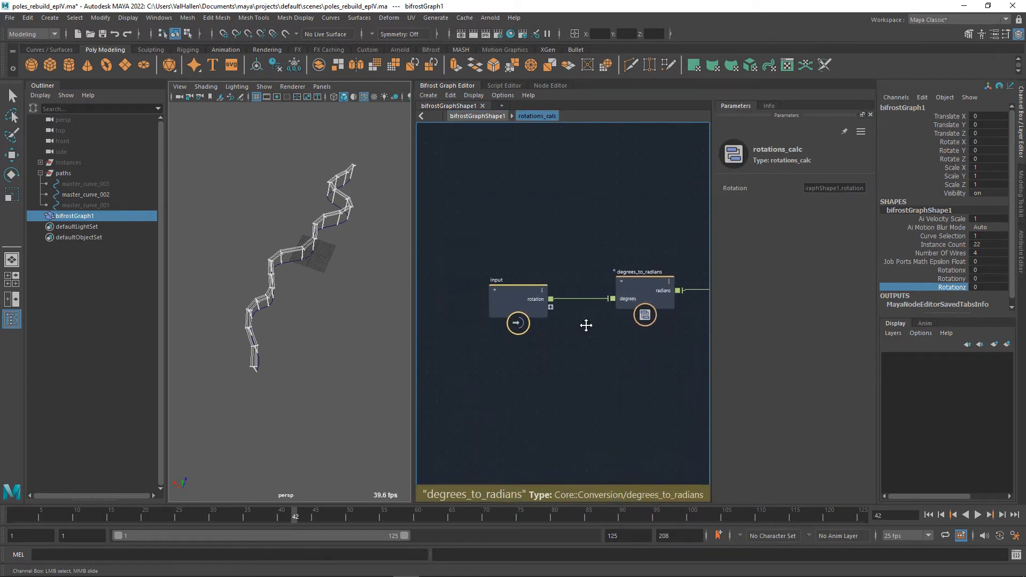
{"action": "left_click_drag", "start_coordinate": [519, 309], "coordinate": [502, 295]}
{"action": "key", "text": "u"}
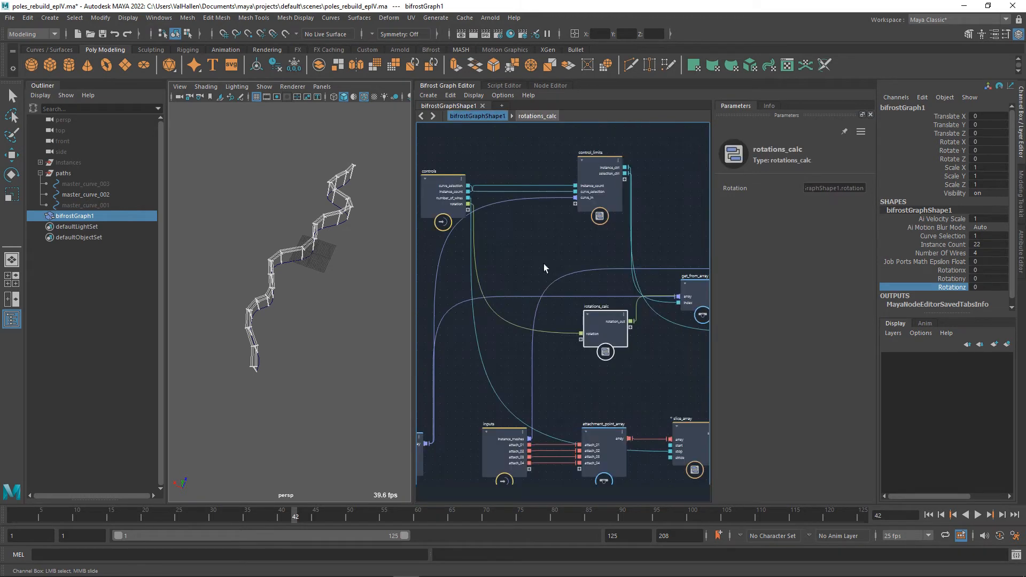
Add a value node to the main graph and set its type to a three-component 32-bit floating-point vector (float3).
{"action": "key", "text": "Tab"}
{"action": "type", "text": "float"}
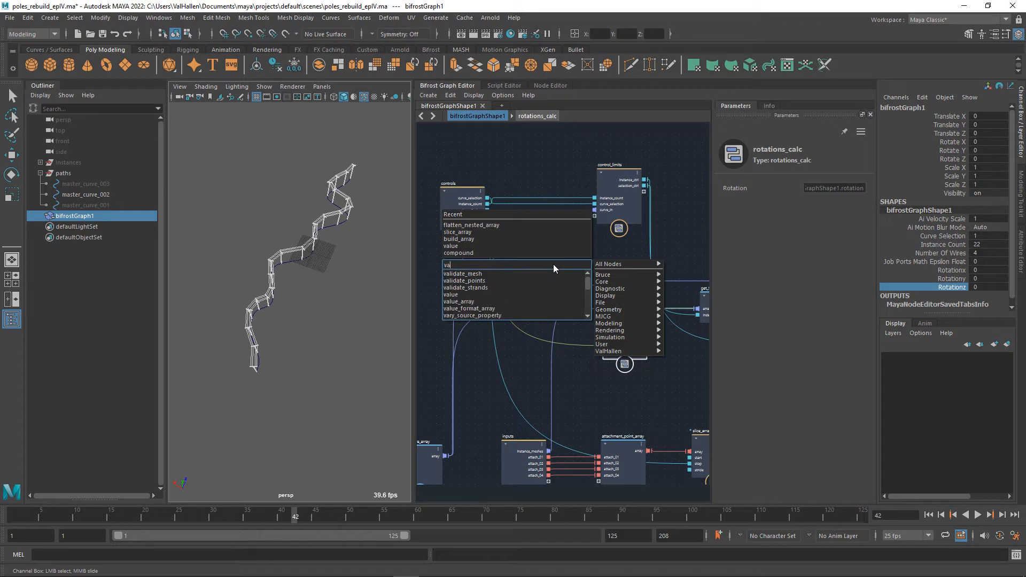
{"action": "key", "text": "Return"}
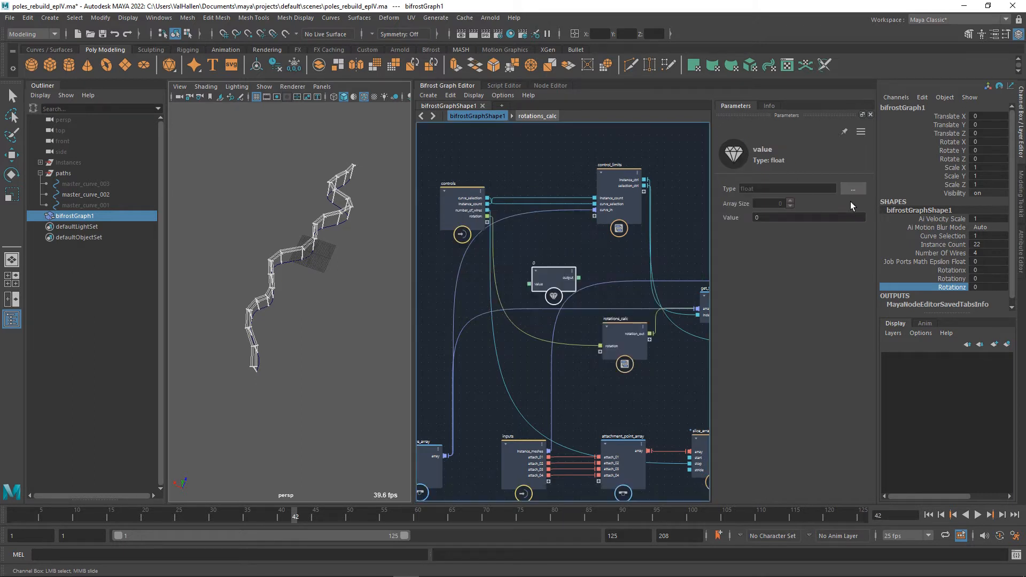
{"action": "left_click", "coordinate": [853, 189]}
{"action": "left_click", "coordinate": [473, 209]}
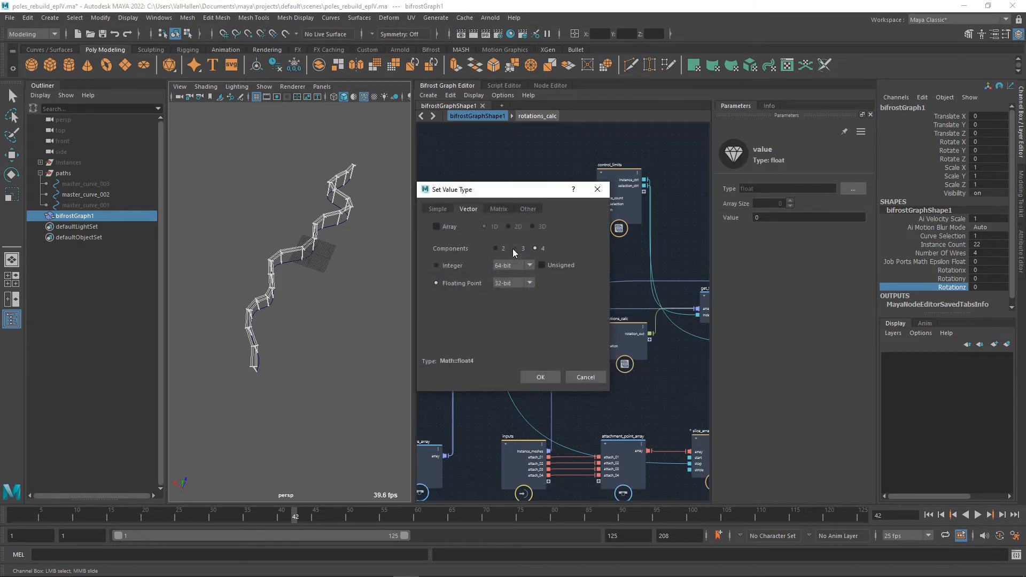
{"action": "left_click", "coordinate": [556, 377]}
Turn the float3 value into a new port on the controls node named radomization, removing the value node.
{"action": "left_click_drag", "start_coordinate": [534, 290], "coordinate": [488, 223]}
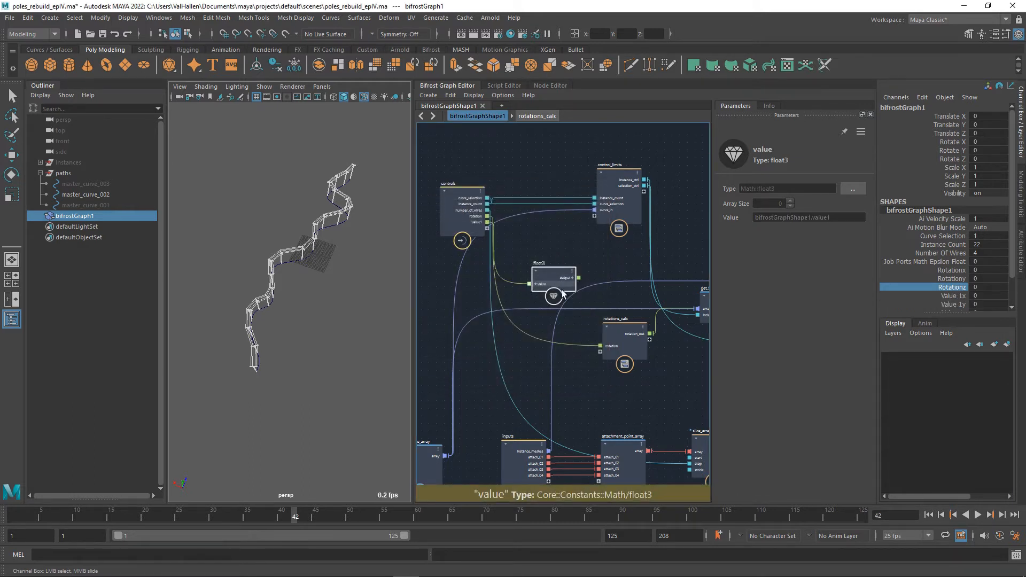
{"action": "right_click", "coordinate": [488, 222]}
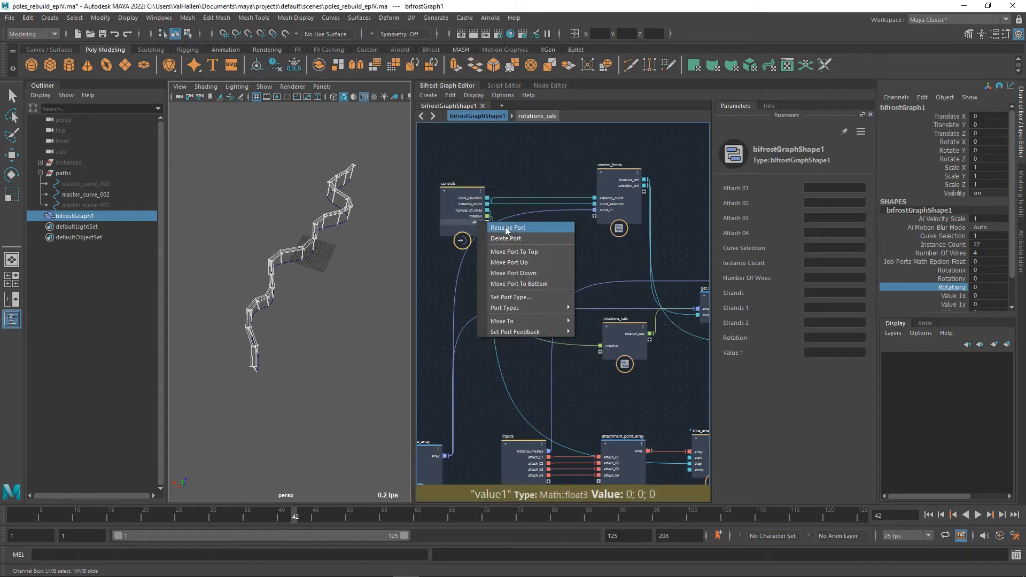
{"action": "left_click", "coordinate": [524, 232]}
{"action": "type", "text": "rad"}
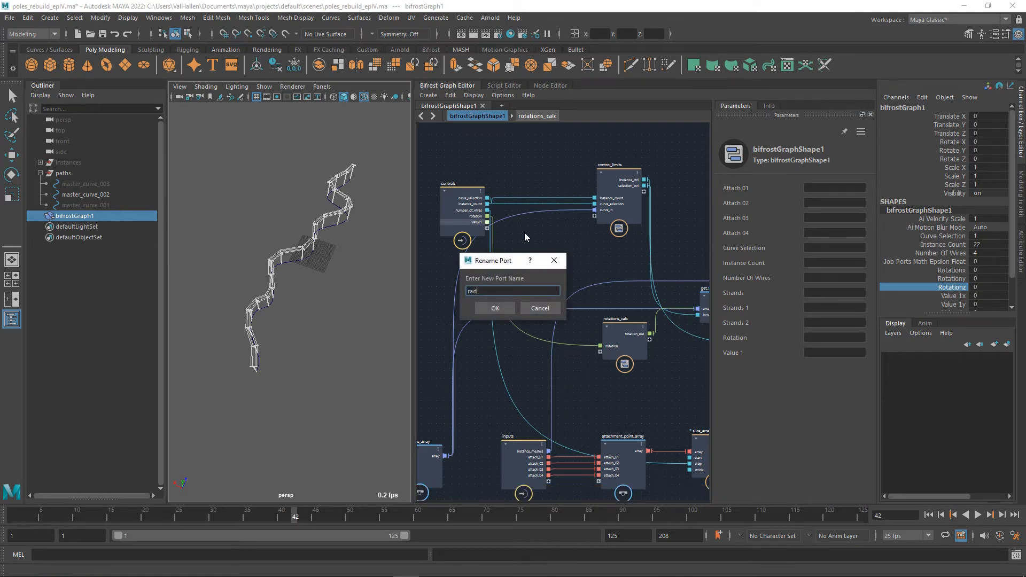
{"action": "type", "text": "omization"}
{"action": "key", "text": "Return"}
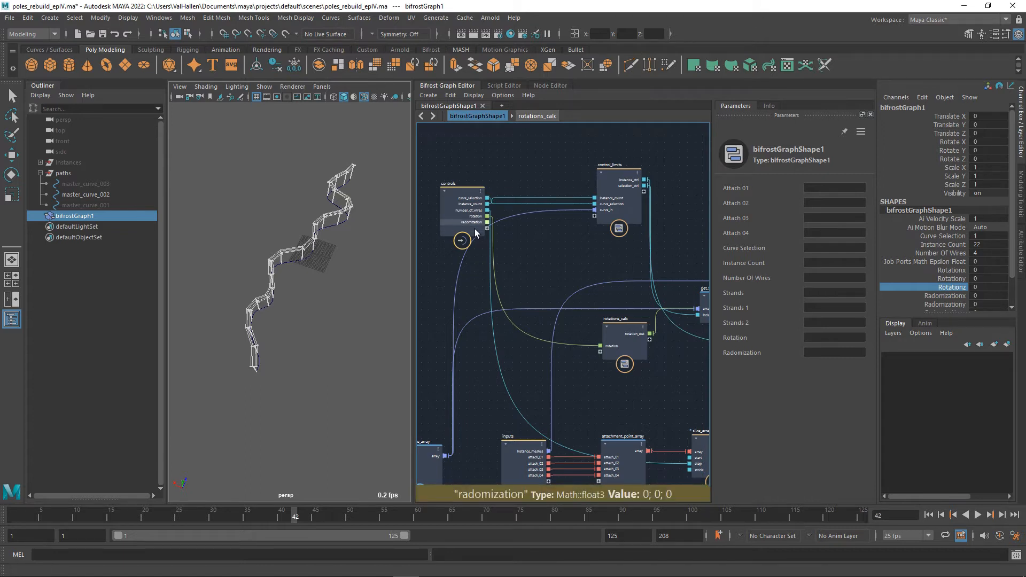
Connect the radomization port of controls to rotations_calc as a new input, and open the rotations_calc compound.
{"action": "middle_click_drag", "start_coordinate": [549, 259], "coordinate": [550, 253]}
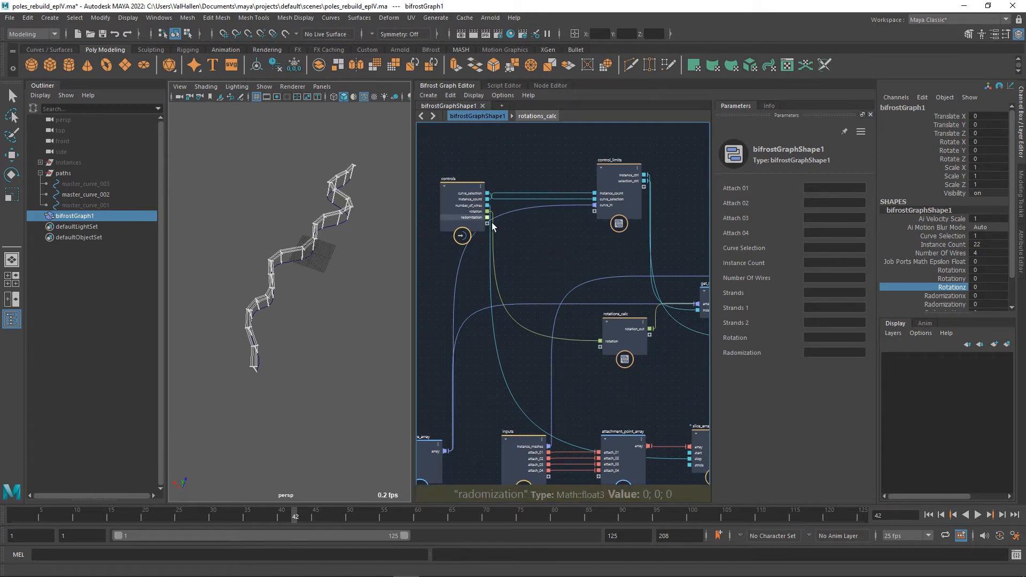
{"action": "left_click_drag", "start_coordinate": [488, 217], "coordinate": [601, 348]}
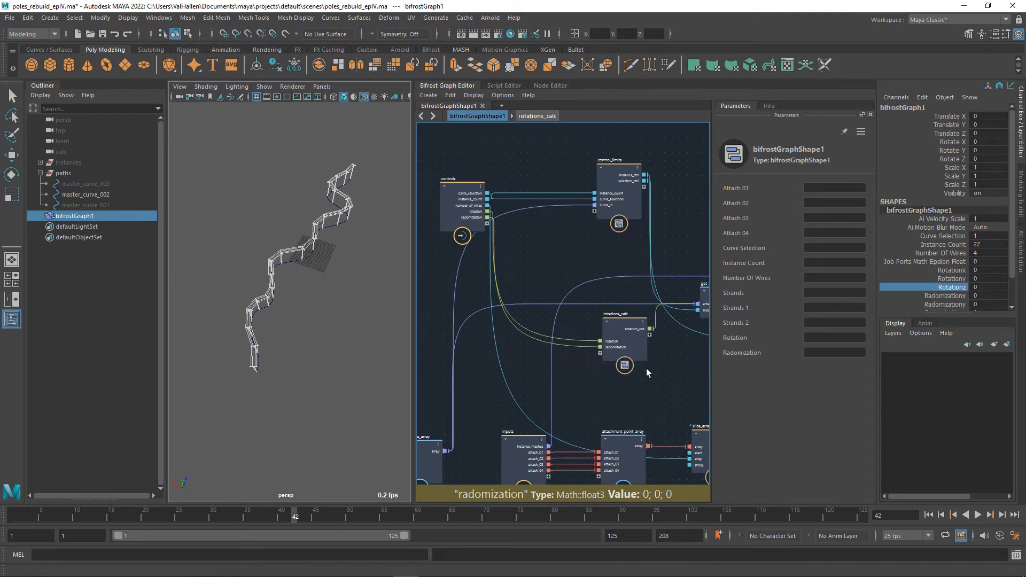
{"action": "double_click", "coordinate": [618, 323]}
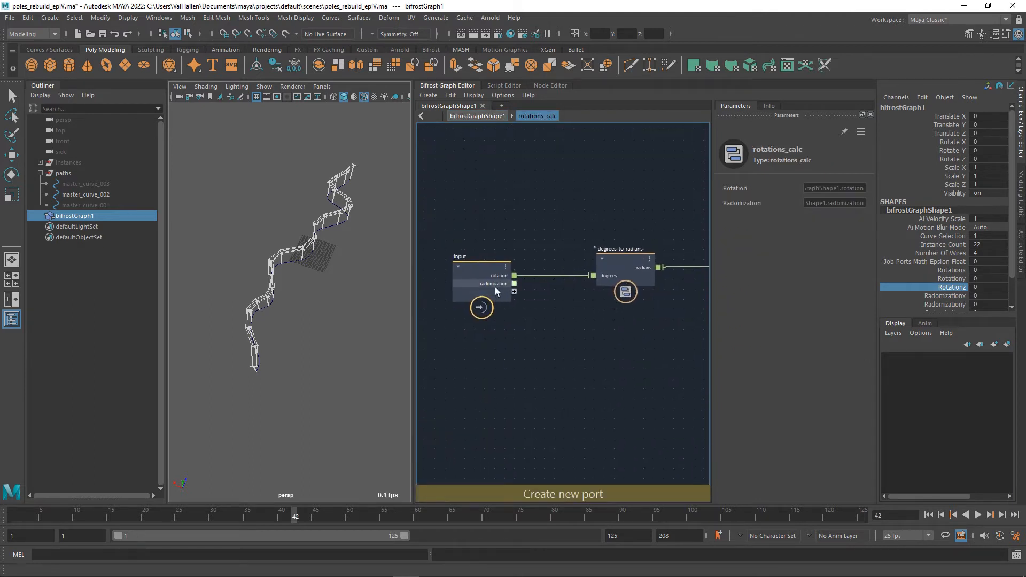
Move degrees_to_radians up and the output node farther from it to free space inside the rotations_calc compound.
{"action": "left_click_drag", "start_coordinate": [646, 265], "coordinate": [646, 219]}
{"action": "middle_click_drag", "start_coordinate": [670, 292], "coordinate": [553, 287]}
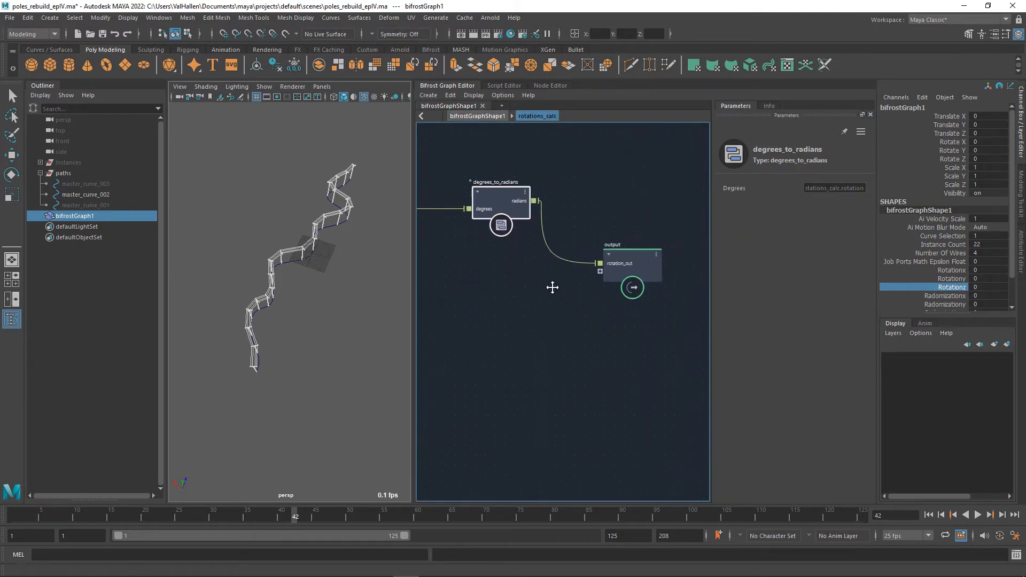
{"action": "left_click_drag", "start_coordinate": [630, 257], "coordinate": [721, 255]}
{"action": "middle_click_drag", "start_coordinate": [613, 296], "coordinate": [654, 296]}
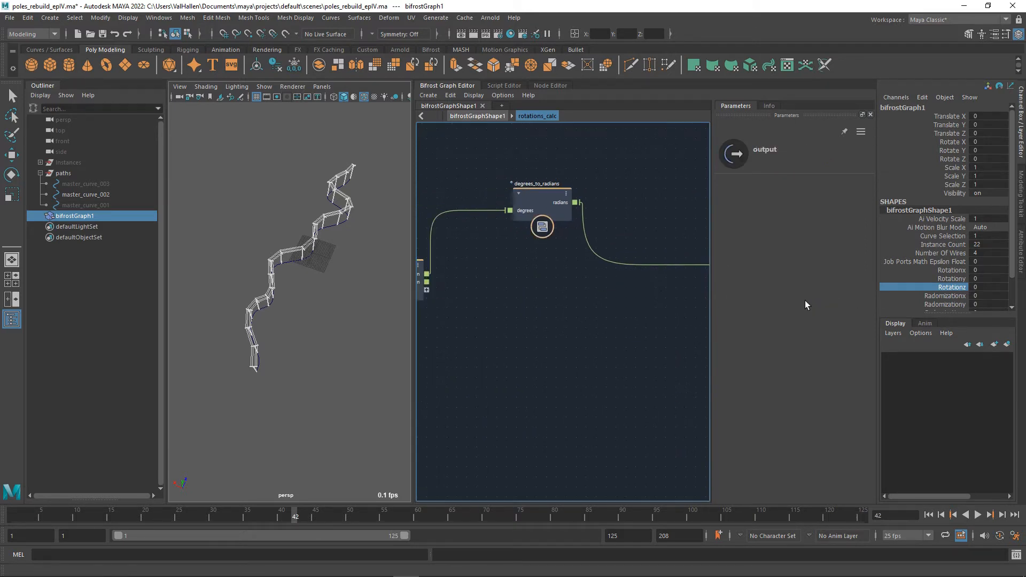
{"action": "mouse_move", "coordinate": [523, 347]}
{"action": "middle_mouse_down"}
{"action": "mouse_move", "coordinate": [558, 344]}
{"action": "mouse_move", "coordinate": [535, 338]}
{"action": "middle_mouse_up"}
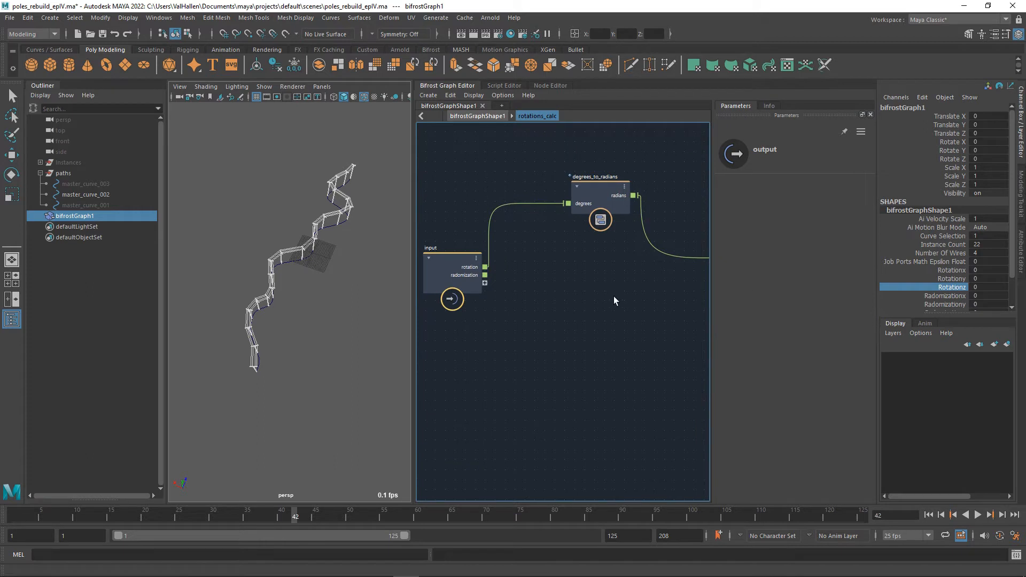
Duplicate the degrees_to_radians node below the original and connect the radomization input to the copy's degrees port.
{"action": "left_click_drag", "start_coordinate": [604, 196], "coordinate": [530, 368]}
{"action": "key", "text": "ctrl+d"}
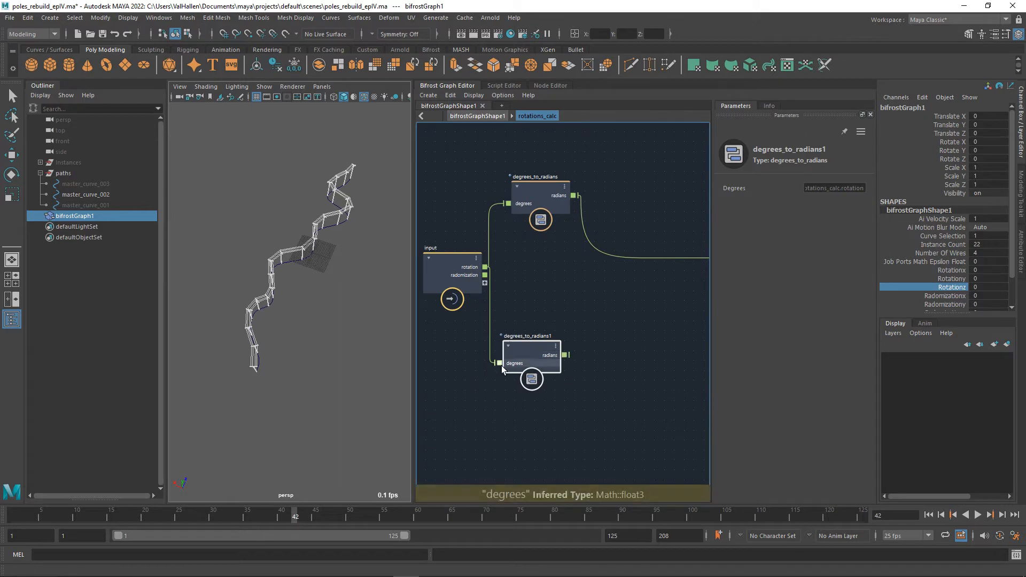
{"action": "left_click_drag", "start_coordinate": [485, 275], "coordinate": [539, 354]}
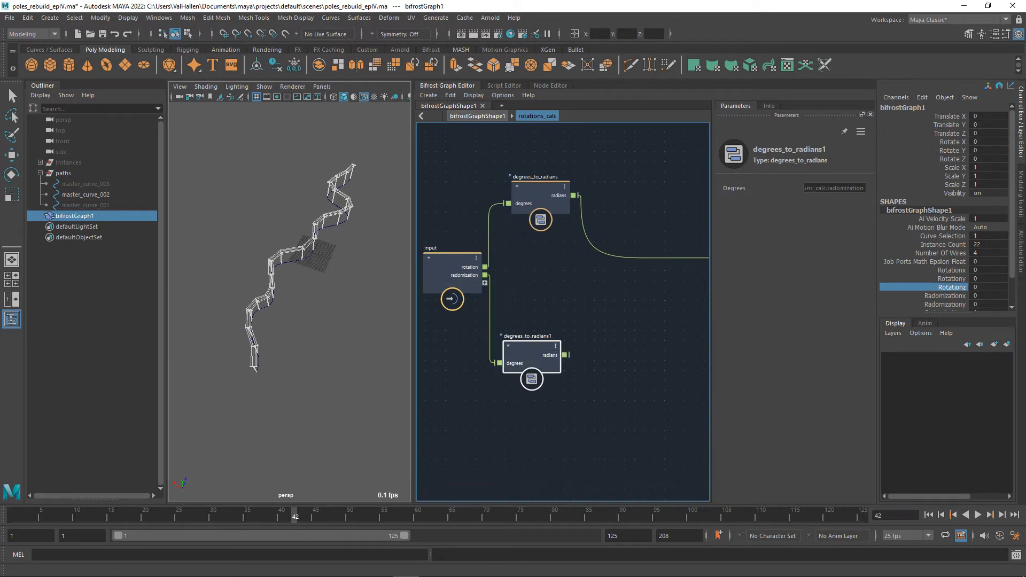
Test the Radomizationy attribute of the Bifrost graph by varying its value, and undo the change.
{"action": "scroll", "coordinate": [979, 289], "scroll_direction": "down", "scroll_amount": 2}
{"action": "left_click", "coordinate": [950, 274]}
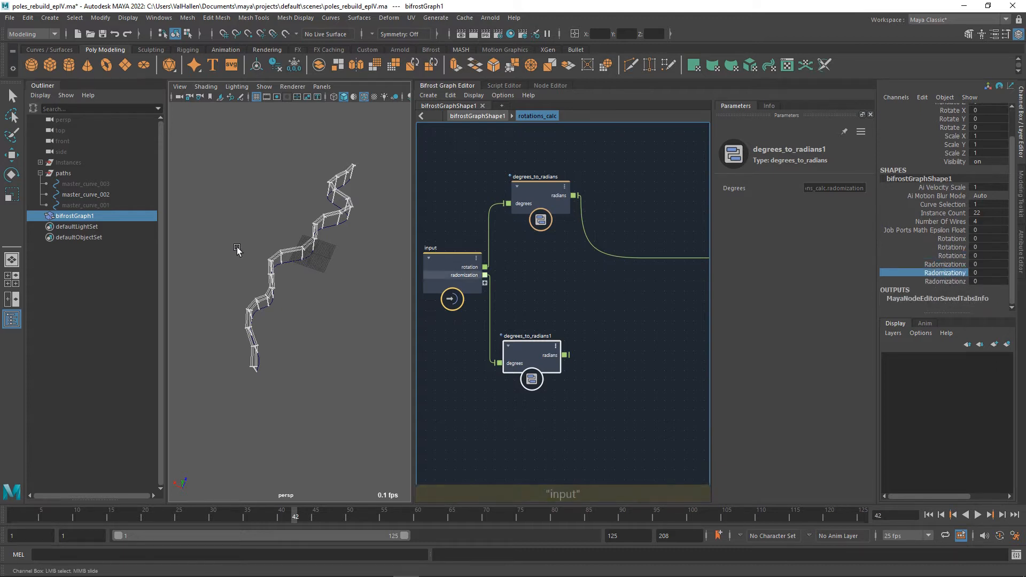
{"action": "middle_click_drag", "start_coordinate": [238, 251], "coordinate": [197, 248]}
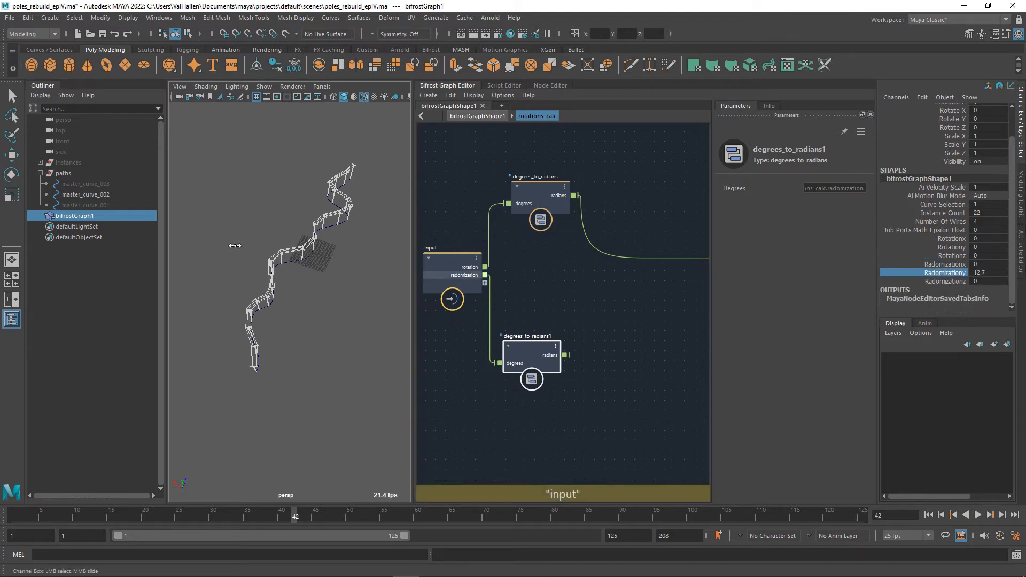
{"action": "middle_click_drag", "start_coordinate": [264, 233], "coordinate": [425, 233]}
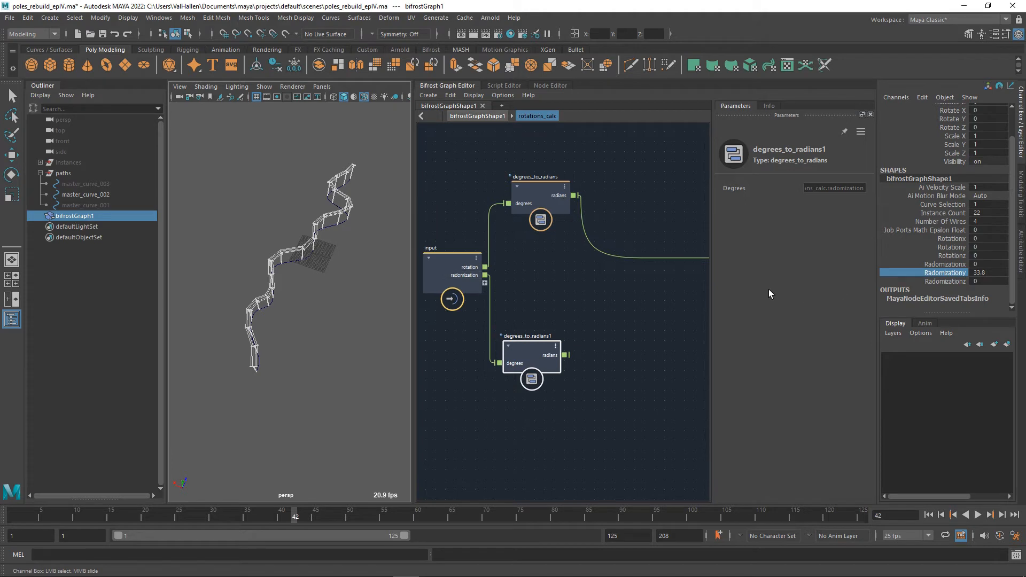
{"action": "key", "text": "ctrl+z"}
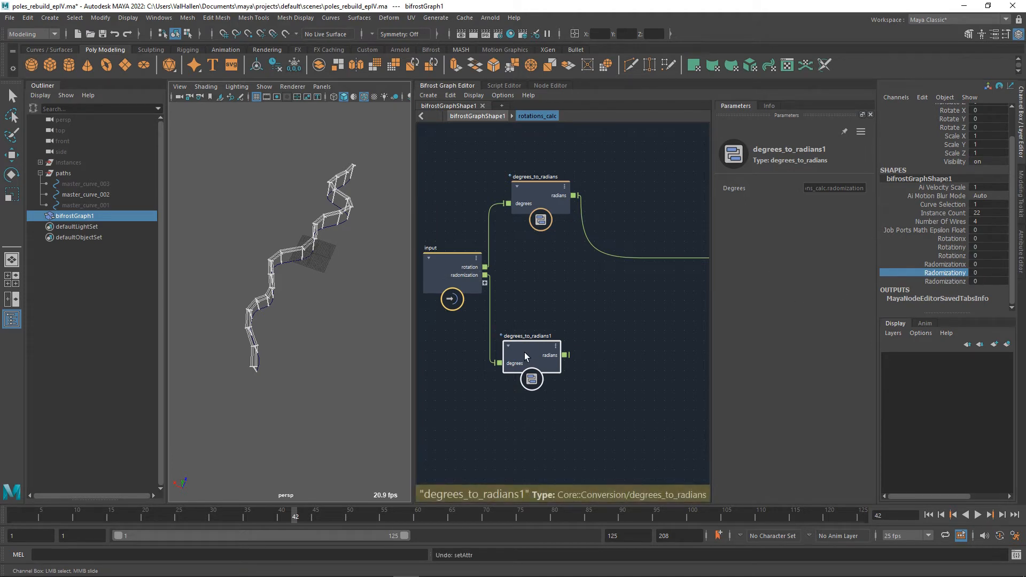
Nudge the duplicated degrees_to_radians node slightly away from the input node.
{"action": "left_click_drag", "start_coordinate": [525, 353], "coordinate": [531, 354]}
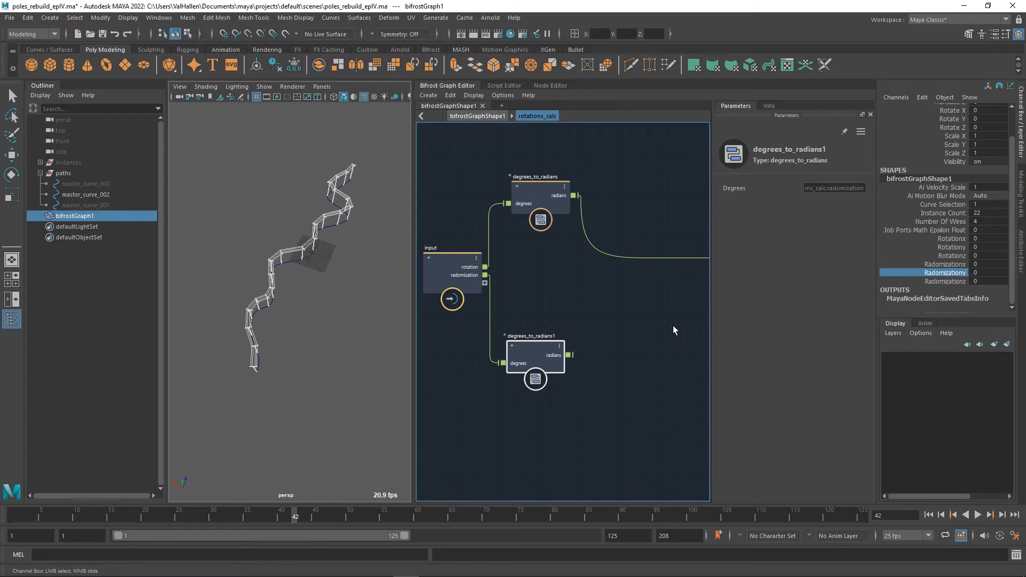
{"action": "middle_click_drag", "start_coordinate": [670, 330], "coordinate": [648, 316], "text": "alt"}
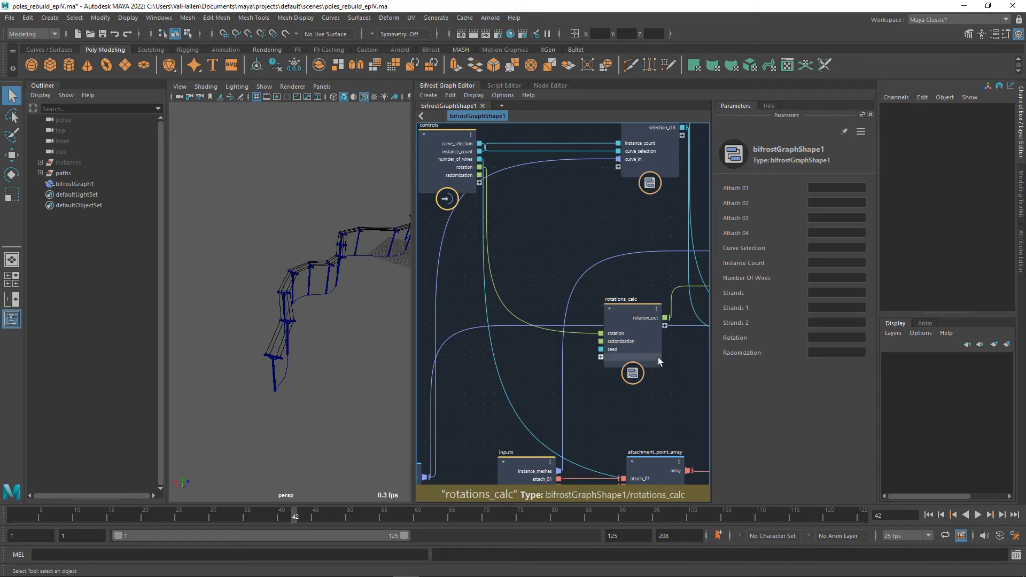
Move the update_strands_basis node down, clear of the rotation connection line in the main graph.
{"action": "middle_click_drag", "start_coordinate": [632, 401], "coordinate": [473, 387], "text": "alt"}
{"action": "middle_click_drag", "start_coordinate": [607, 385], "coordinate": [433, 374], "text": "alt"}
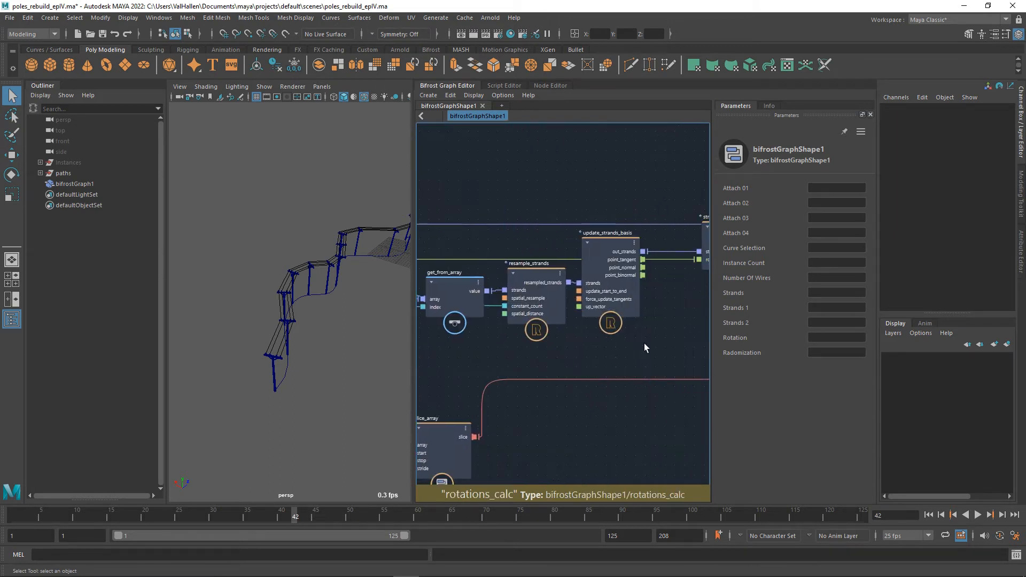
{"action": "middle_click_drag", "start_coordinate": [646, 348], "coordinate": [559, 359], "text": "alt"}
{"action": "left_click_drag", "start_coordinate": [535, 264], "coordinate": [536, 297]}
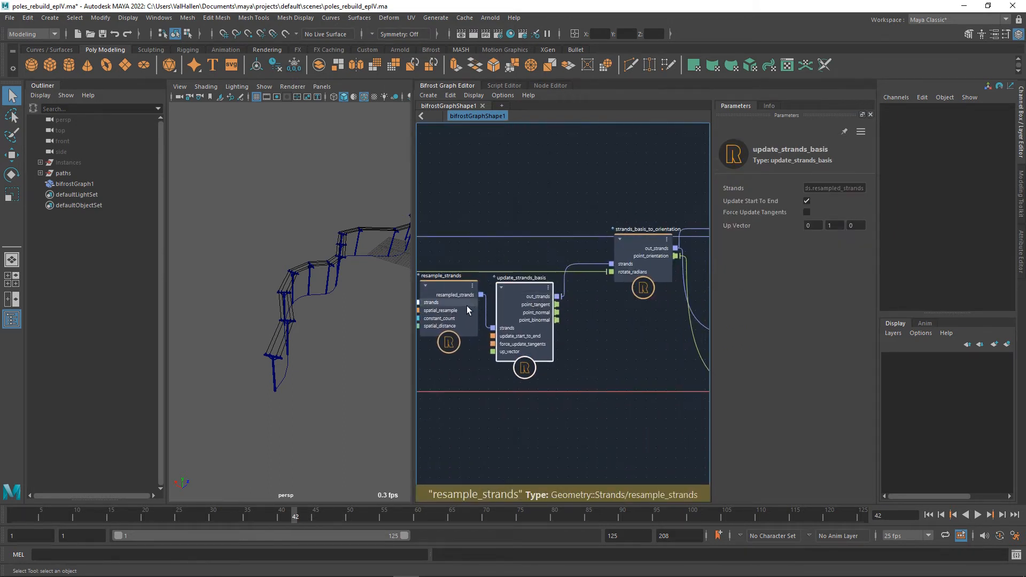
Nudge the rotations_calc node slightly down in the main graph.
{"action": "middle_click_drag", "start_coordinate": [622, 353], "coordinate": [840, 378], "text": "alt"}
{"action": "middle_click_drag", "start_coordinate": [546, 394], "coordinate": [707, 384], "text": "alt"}
{"action": "middle_click_drag", "start_coordinate": [655, 362], "coordinate": [665, 358], "text": "alt"}
{"action": "left_click_drag", "start_coordinate": [609, 310], "coordinate": [609, 316]}
{"action": "scroll", "coordinate": [612, 320], "scroll_direction": "down", "scroll_amount": 5}
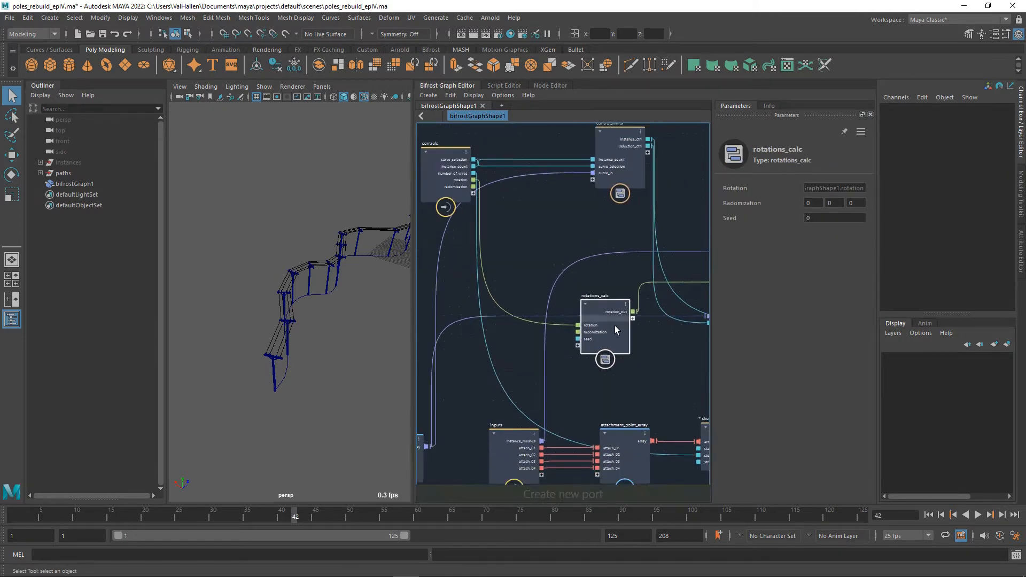
{"action": "scroll", "coordinate": [658, 362], "scroll_direction": "up", "scroll_amount": 5}
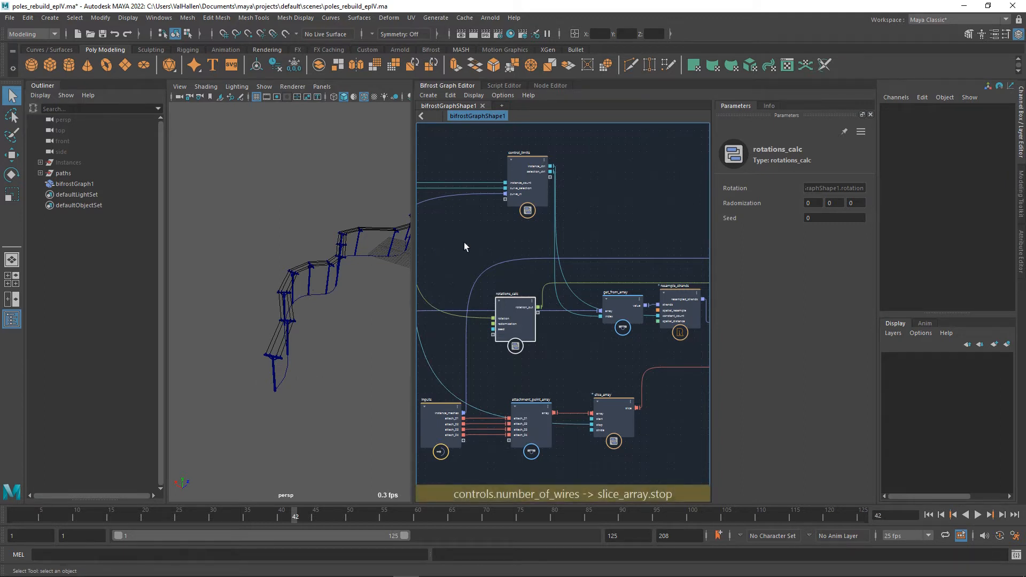
Trace the instance_ctrl connection to the constant_count port of resample_strands, and move control_limits close beside the controls node.
{"action": "mouse_move", "coordinate": [537, 179]}
{"action": "left_mouse_down"}
{"action": "mouse_move", "coordinate": [479, 178]}
{"action": "mouse_move", "coordinate": [532, 173]}
{"action": "left_mouse_up"}
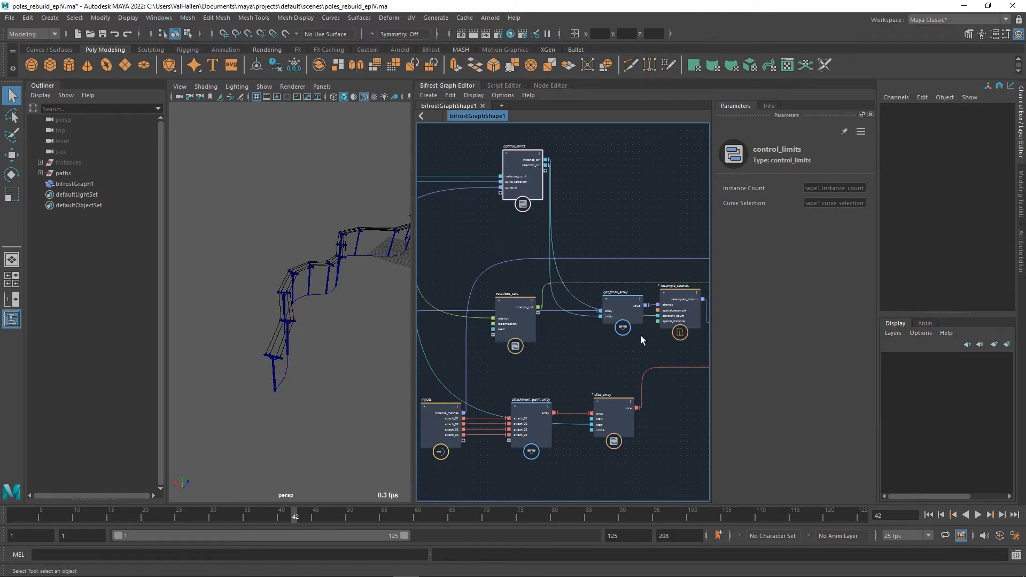
{"action": "middle_click_drag", "start_coordinate": [659, 290], "coordinate": [596, 287]}
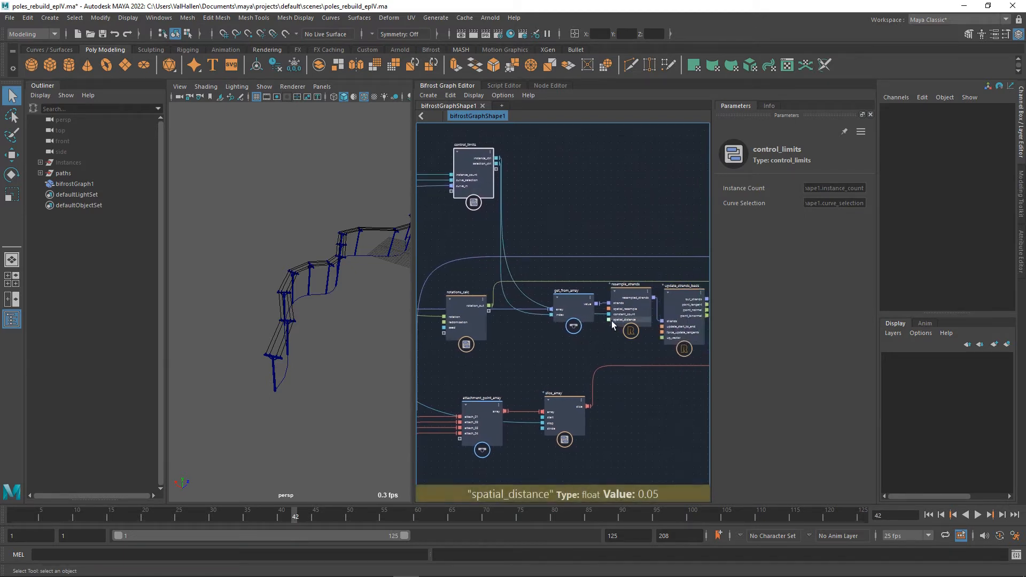
{"action": "left_click", "coordinate": [511, 281]}
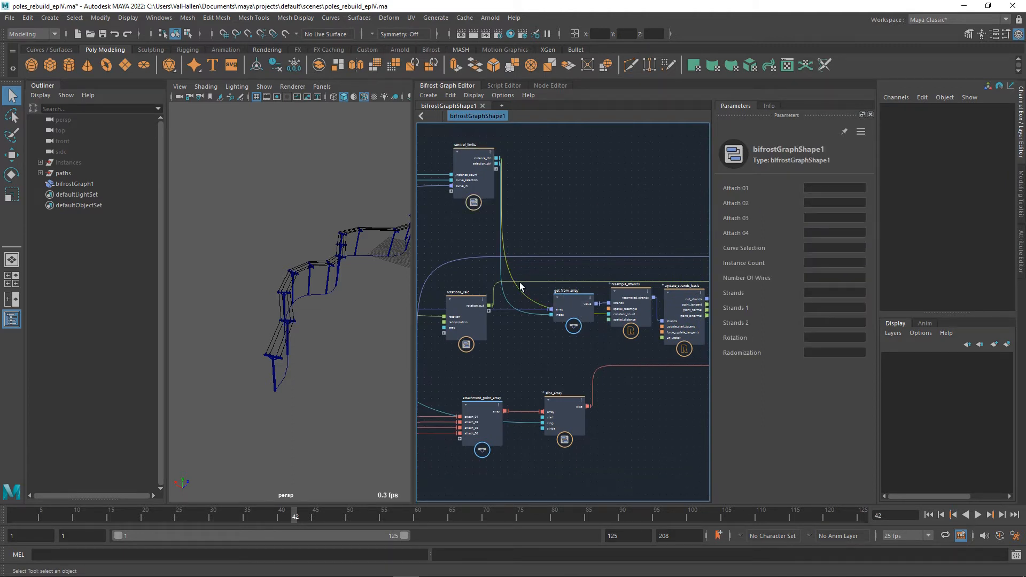
{"action": "middle_click_drag", "start_coordinate": [629, 216], "coordinate": [725, 244]}
{"action": "left_click", "coordinate": [566, 194]}
{"action": "left_click_drag", "start_coordinate": [566, 194], "coordinate": [555, 204]}
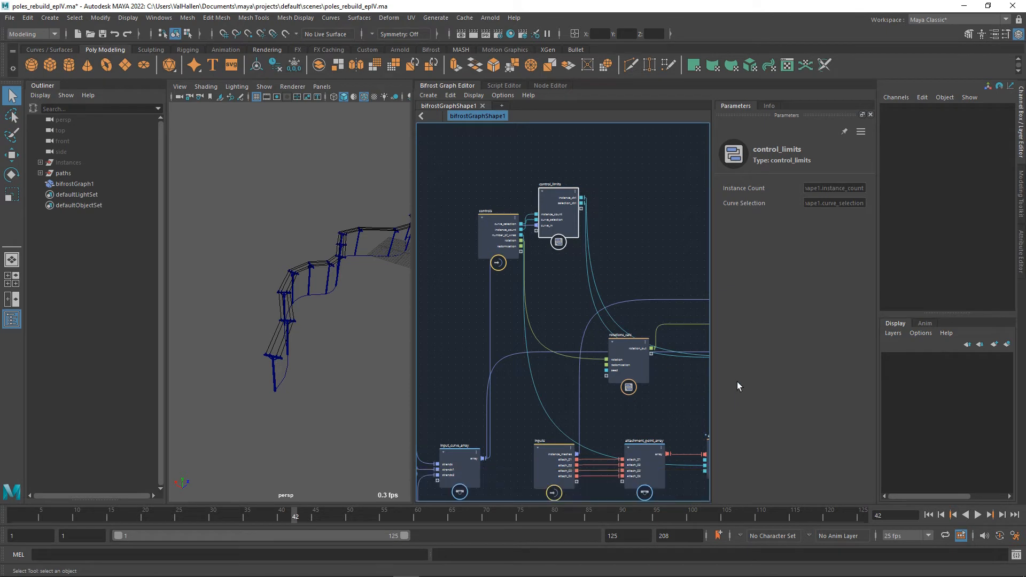
Move the rotations_calc node up into the empty space above get_from_array.
{"action": "middle_click_drag", "start_coordinate": [680, 396], "coordinate": [528, 388], "text": "alt"}
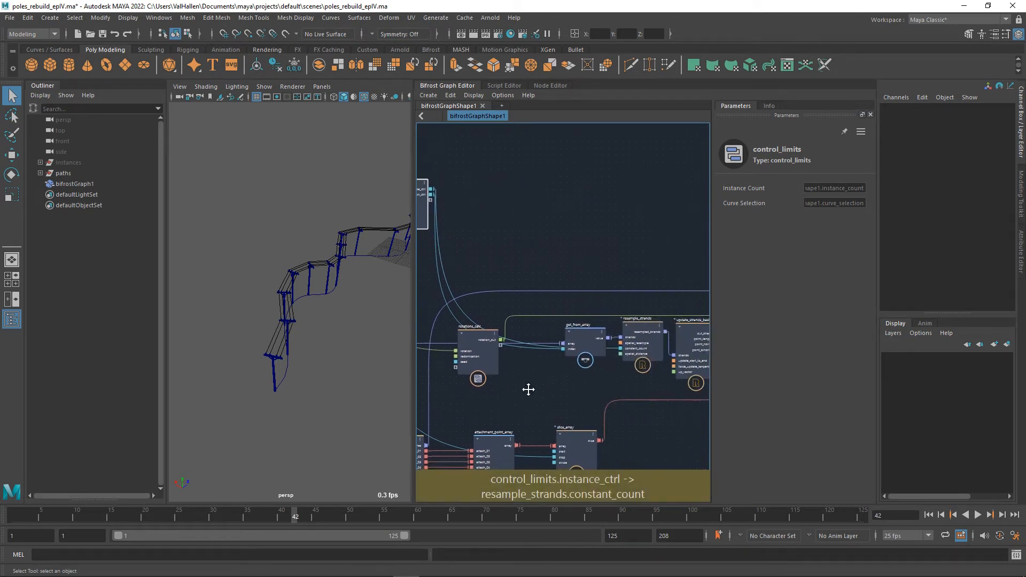
{"action": "left_click_drag", "start_coordinate": [493, 356], "coordinate": [609, 263]}
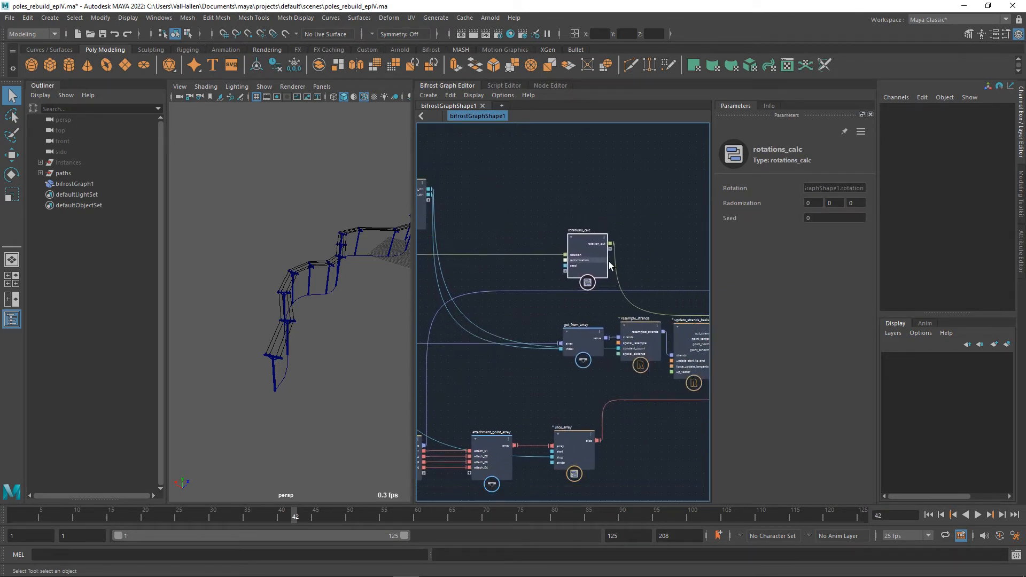
Connect instance_ctrl from control_limits to rotations_calc as a new input port and rename that port instance_count.
{"action": "scroll", "coordinate": [605, 294], "scroll_direction": "up", "scroll_amount": 1}
{"action": "middle_click_drag", "start_coordinate": [556, 295], "coordinate": [642, 325], "text": "alt"}
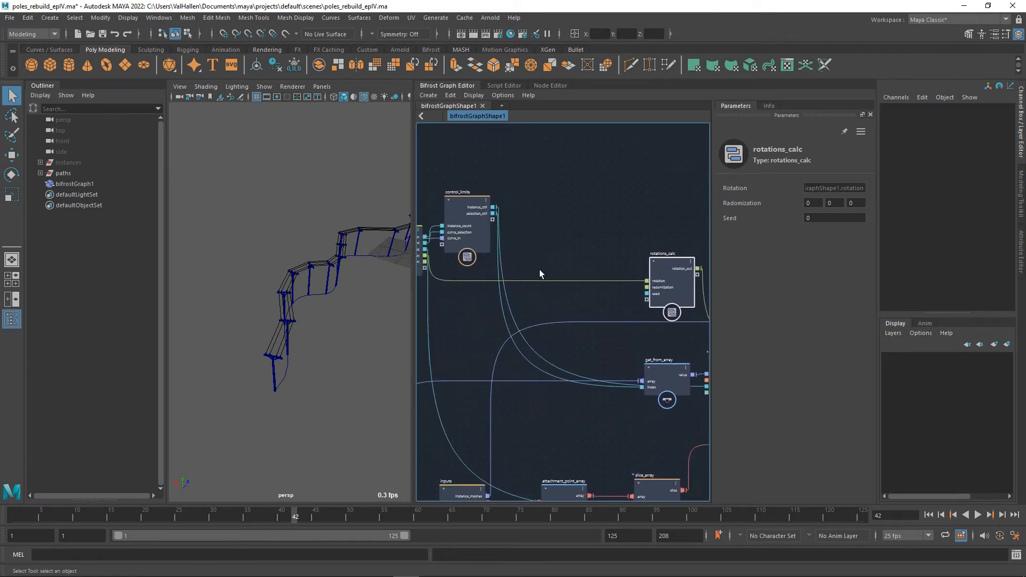
{"action": "left_click_drag", "start_coordinate": [498, 211], "coordinate": [646, 299]}
{"action": "right_click", "coordinate": [664, 300]}
{"action": "left_click", "coordinate": [687, 305]}
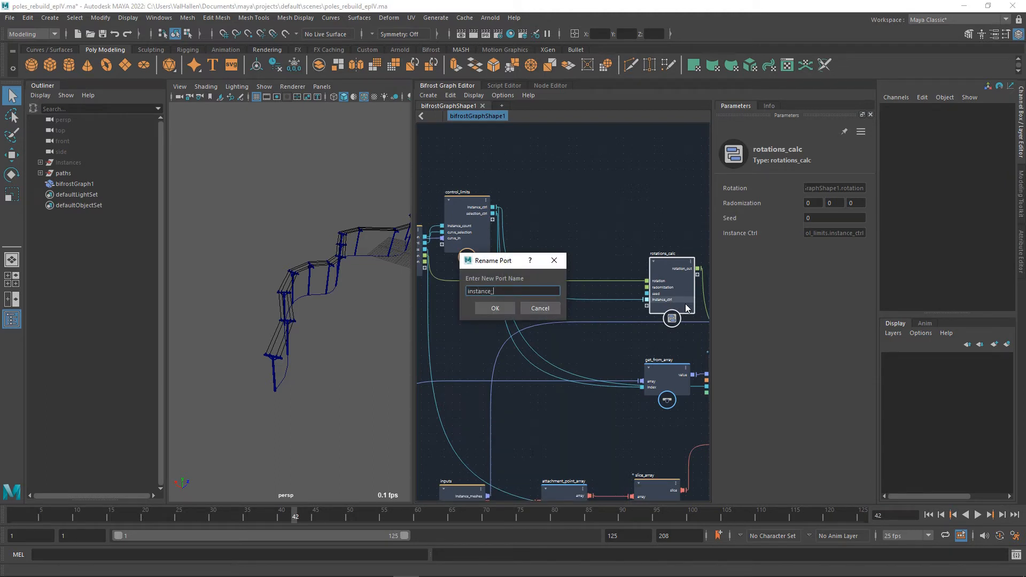
{"action": "type", "text": "instance_count"}
{"action": "key", "text": "Return"}
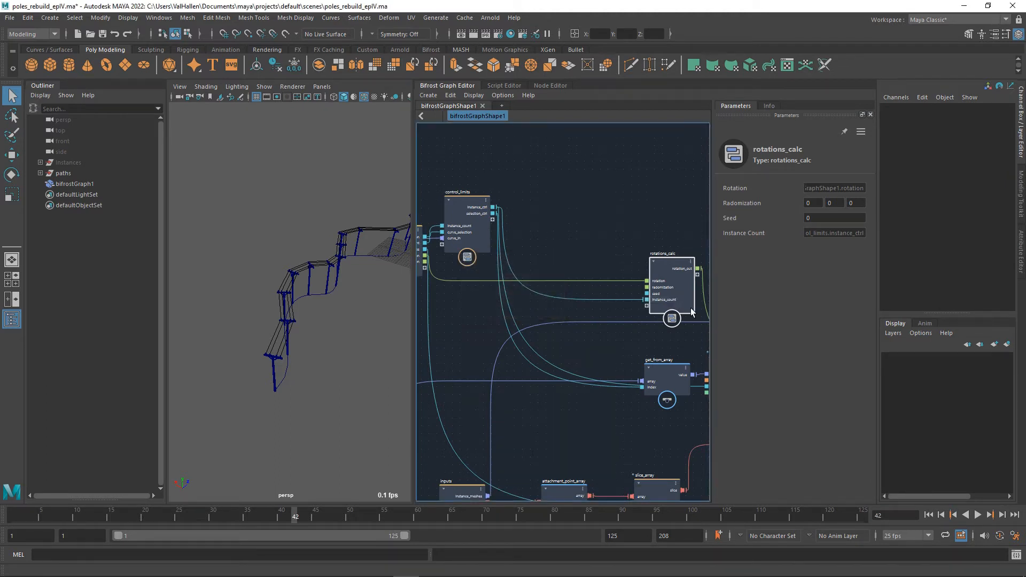
Open the rotations_calc compound, shift degrees_to_radians1 up beside the input node, and delete the random_value node.
{"action": "double_click", "coordinate": [680, 308]}
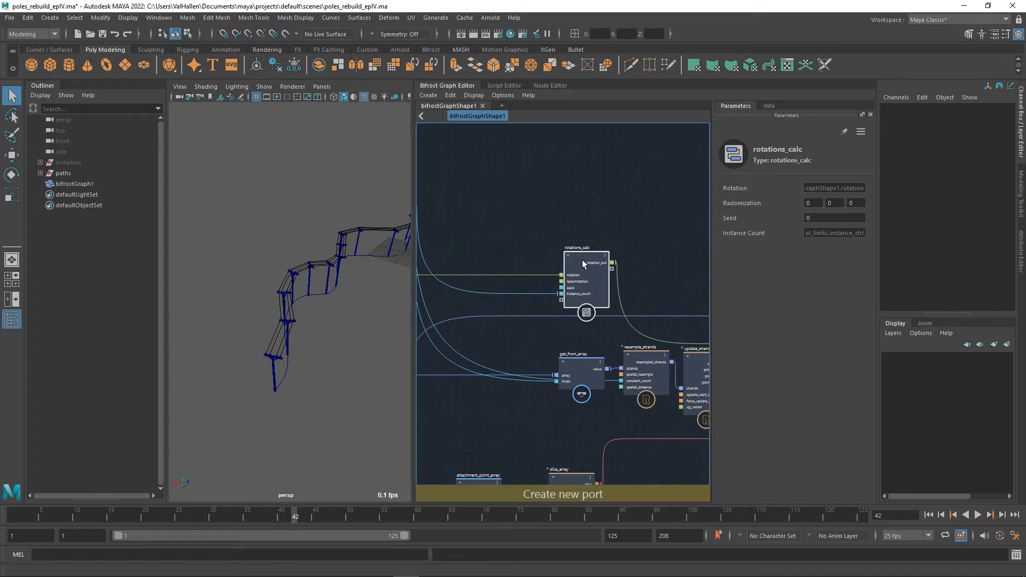
{"action": "scroll", "coordinate": [581, 274], "scroll_direction": "down", "scroll_amount": 5}
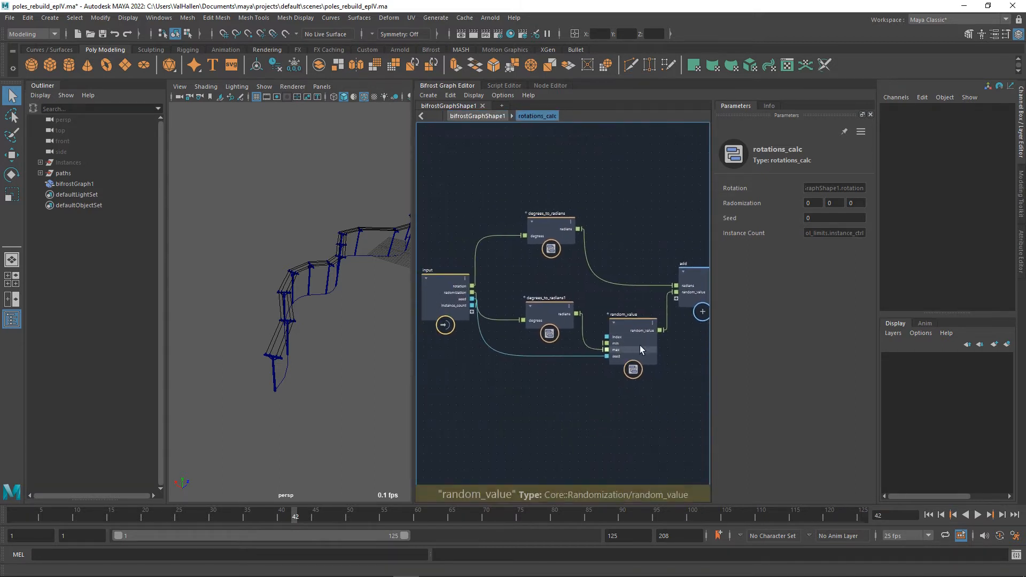
{"action": "left_click_drag", "start_coordinate": [548, 312], "coordinate": [526, 299]}
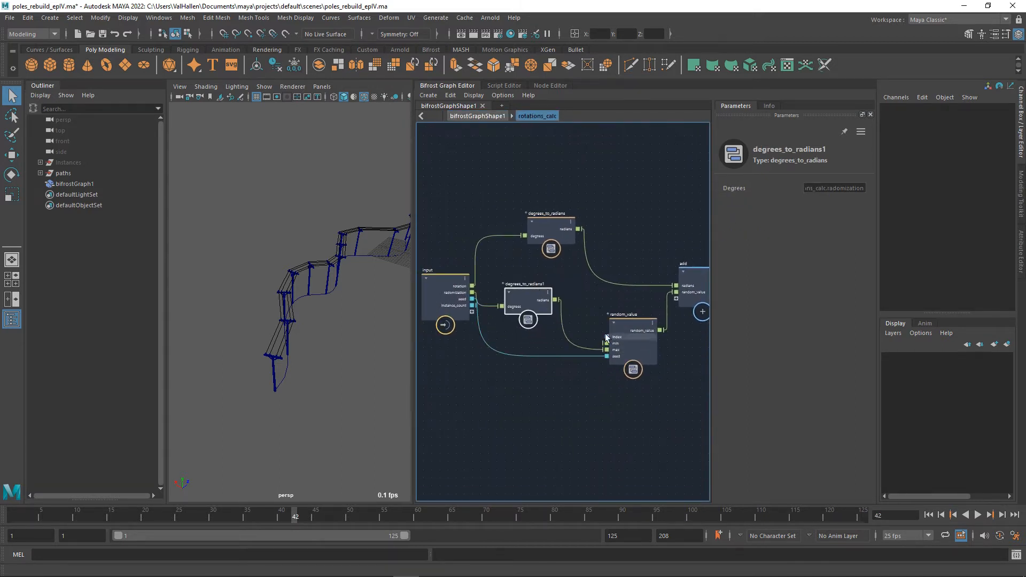
{"action": "left_click", "coordinate": [639, 349]}
{"action": "key", "text": "Delete"}
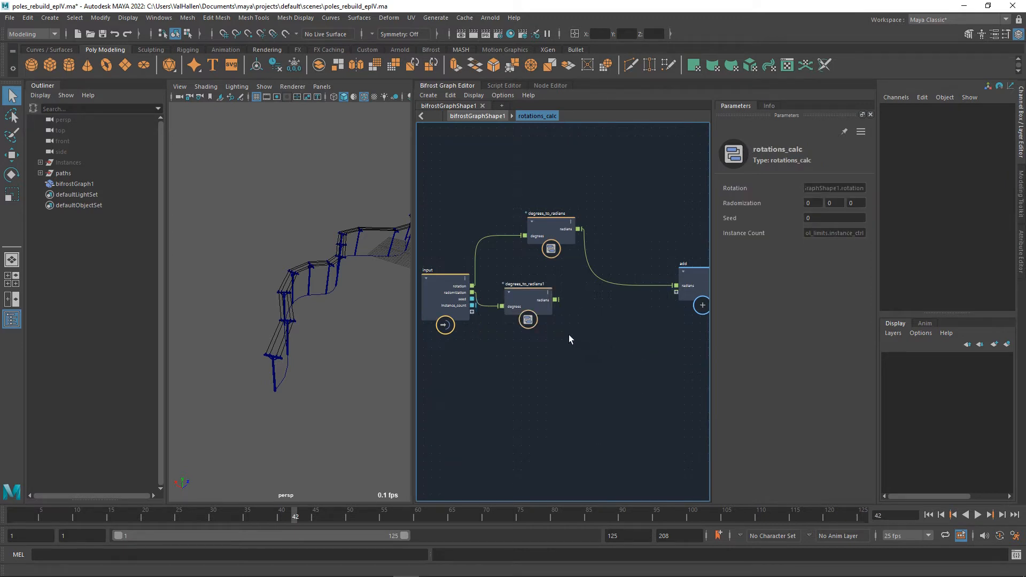
Add a random_value_array node below degrees_to_radians1 and connect the input node's instance_count to its size port.
{"action": "left_click", "coordinate": [535, 292]}
{"action": "key", "text": "Tab"}
{"action": "type", "text": "random"}
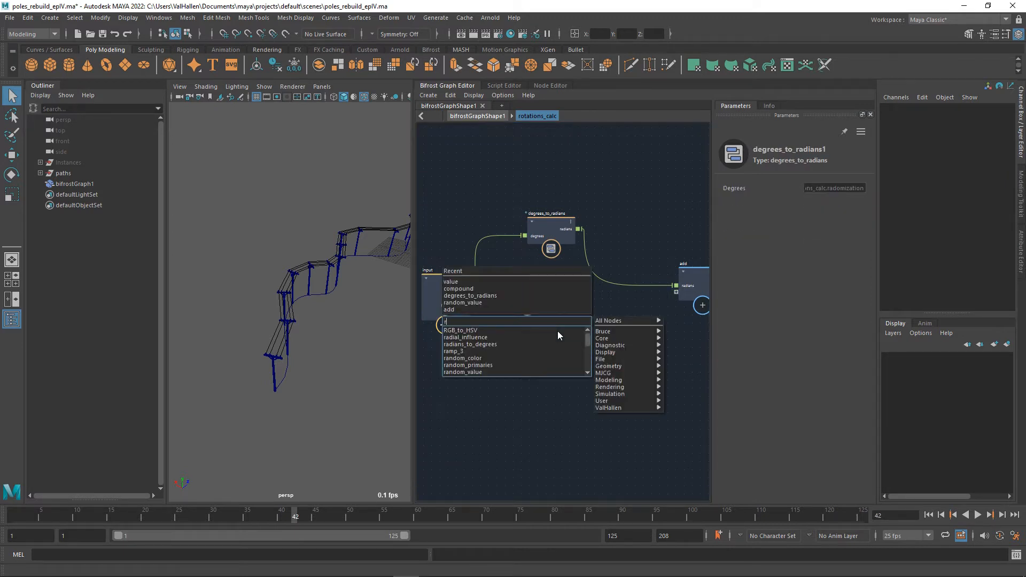
{"action": "key", "text": "Down"}
{"action": "key", "text": "Down"}
{"action": "key", "text": "Down"}
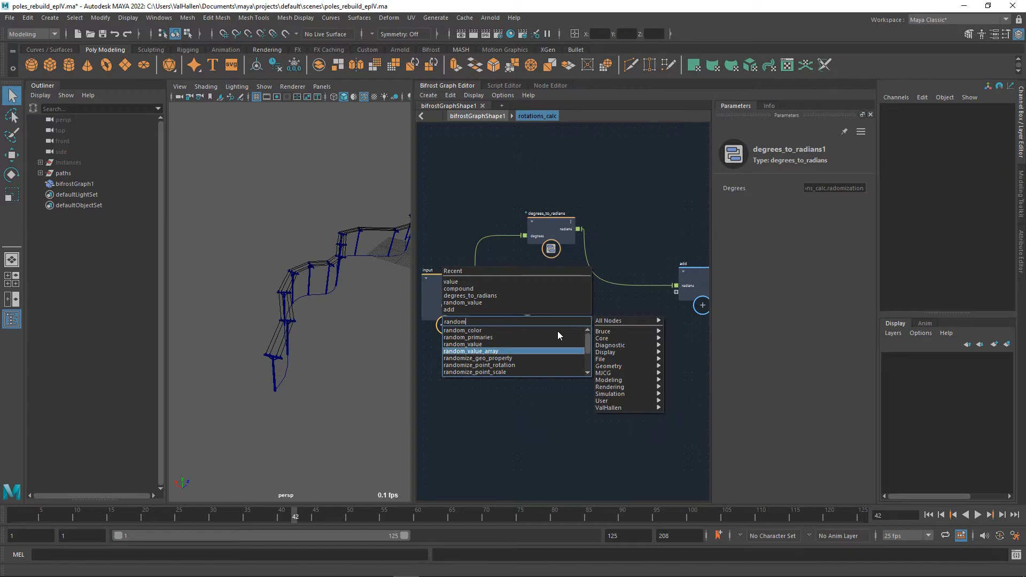
{"action": "key", "text": "Return"}
{"action": "left_click_drag", "start_coordinate": [560, 336], "coordinate": [582, 353]}
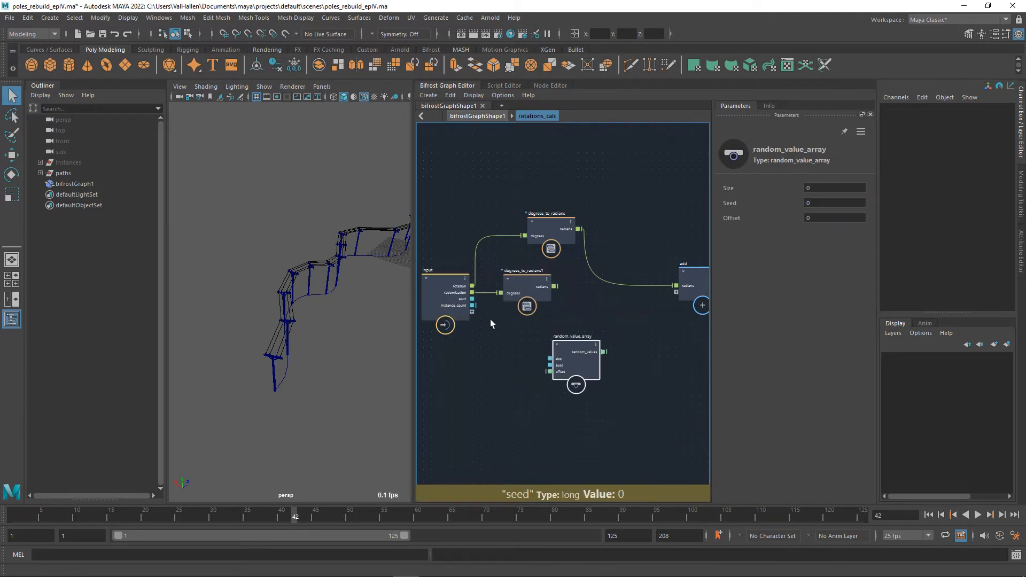
{"action": "left_click_drag", "start_coordinate": [472, 305], "coordinate": [550, 358]}
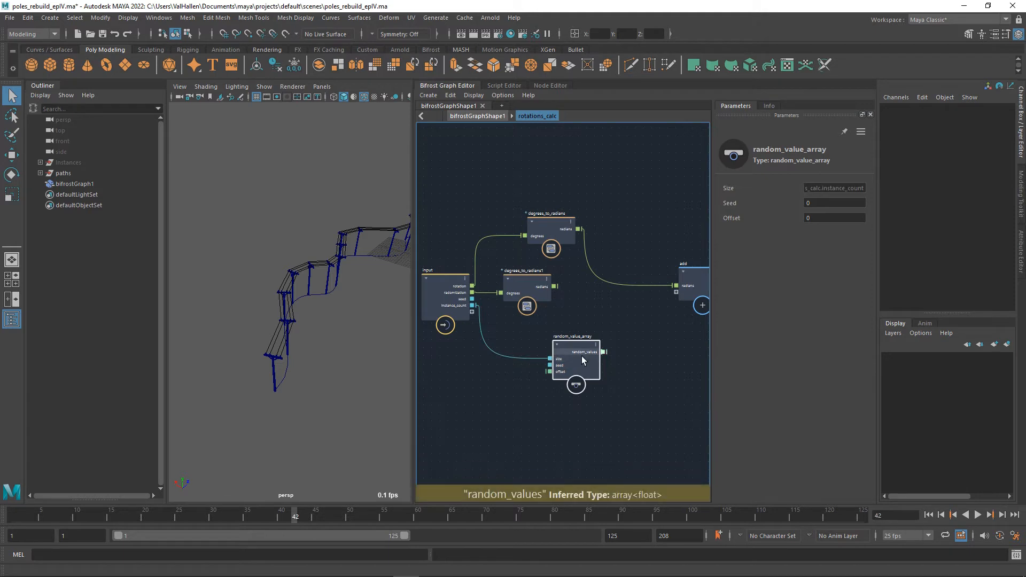
{"action": "left_click_drag", "start_coordinate": [582, 356], "coordinate": [611, 341]}
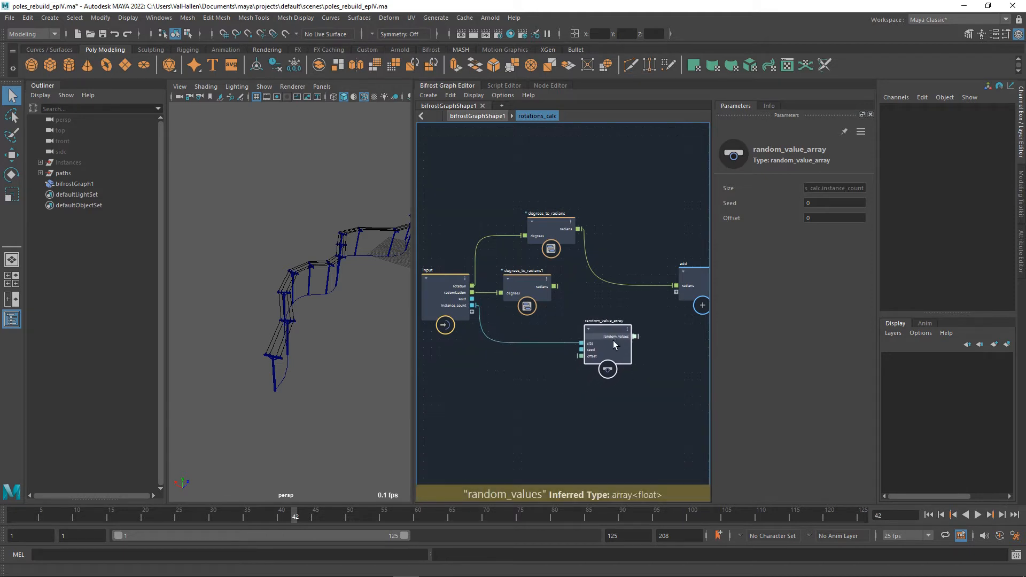
Add a value node, set its type to a three-component 32-bit floating-point vector, and connect its output to the offset port of random_value_array.
{"action": "left_click", "coordinate": [528, 380]}
{"action": "key", "text": "Tab"}
{"action": "type", "text": "valu"}
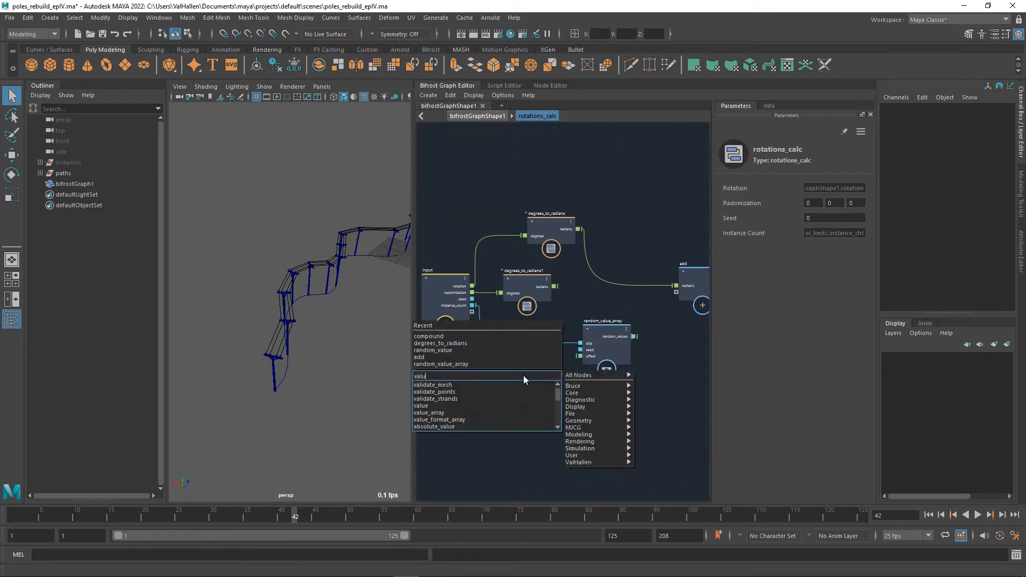
{"action": "type", "text": "e"}
{"action": "key", "text": "Return"}
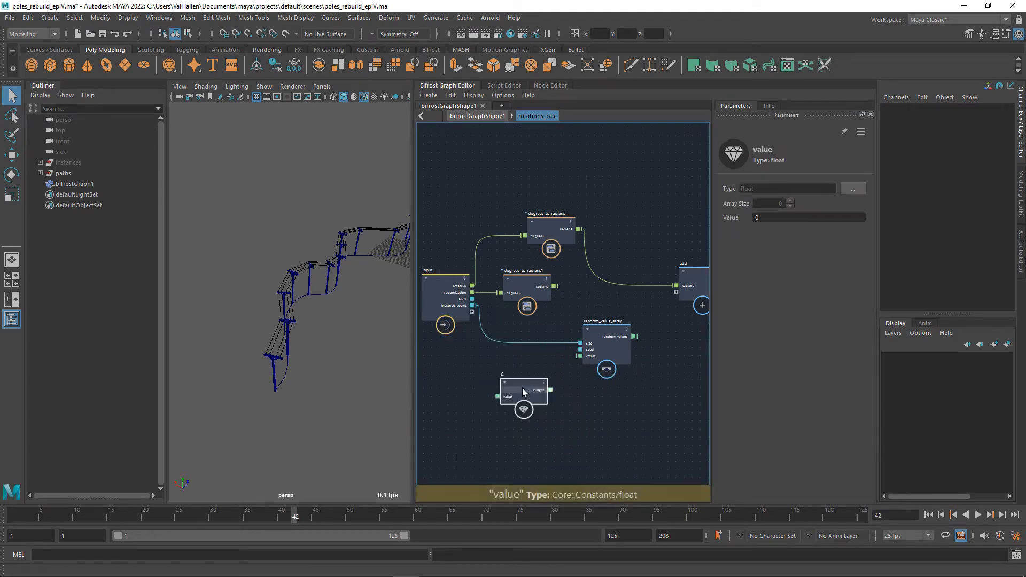
{"action": "left_click_drag", "start_coordinate": [524, 392], "coordinate": [517, 387]}
{"action": "left_click", "coordinate": [853, 189]}
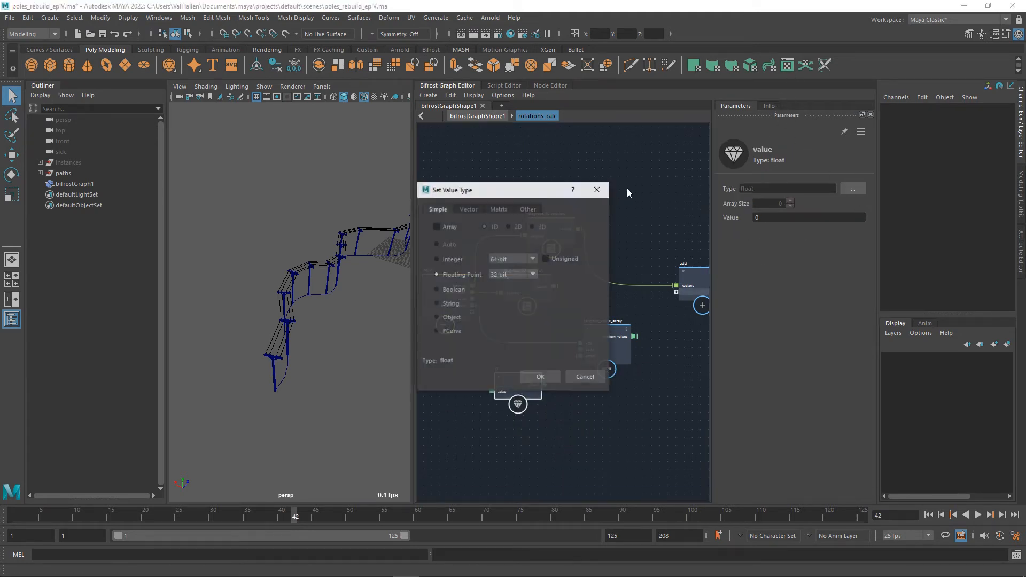
{"action": "left_click", "coordinate": [470, 209]}
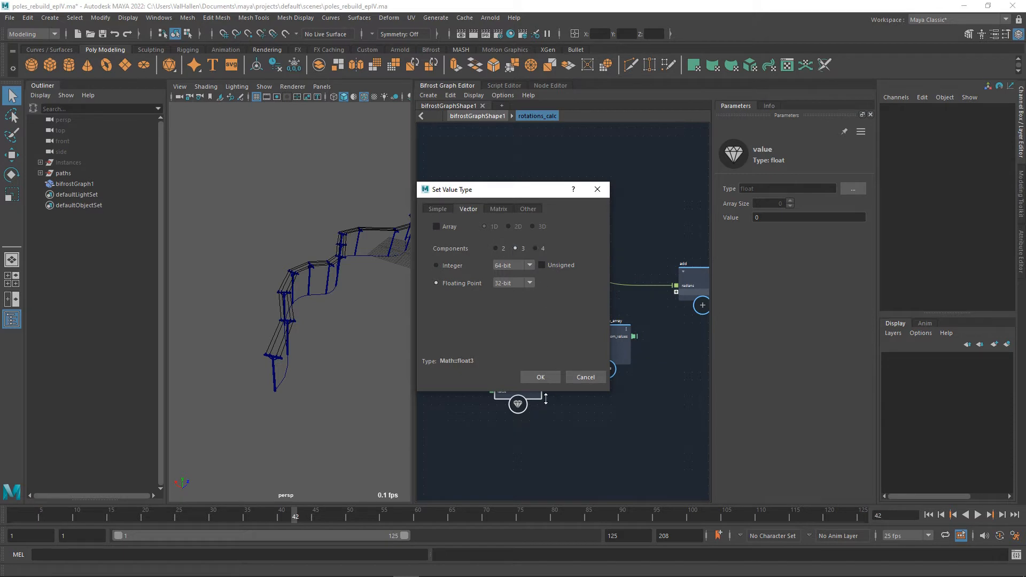
{"action": "key", "text": "Return"}
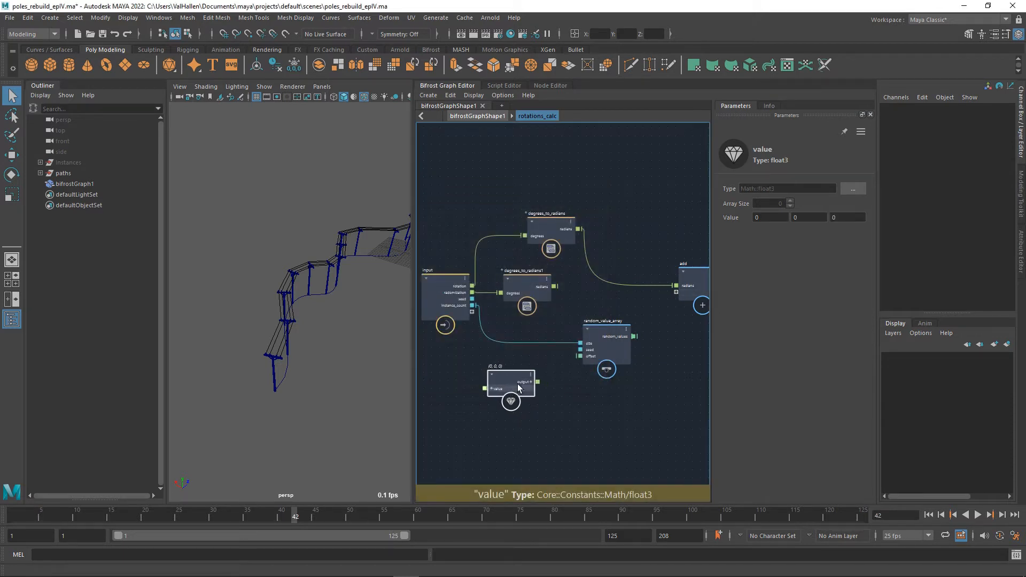
{"action": "left_click_drag", "start_coordinate": [539, 382], "coordinate": [589, 360]}
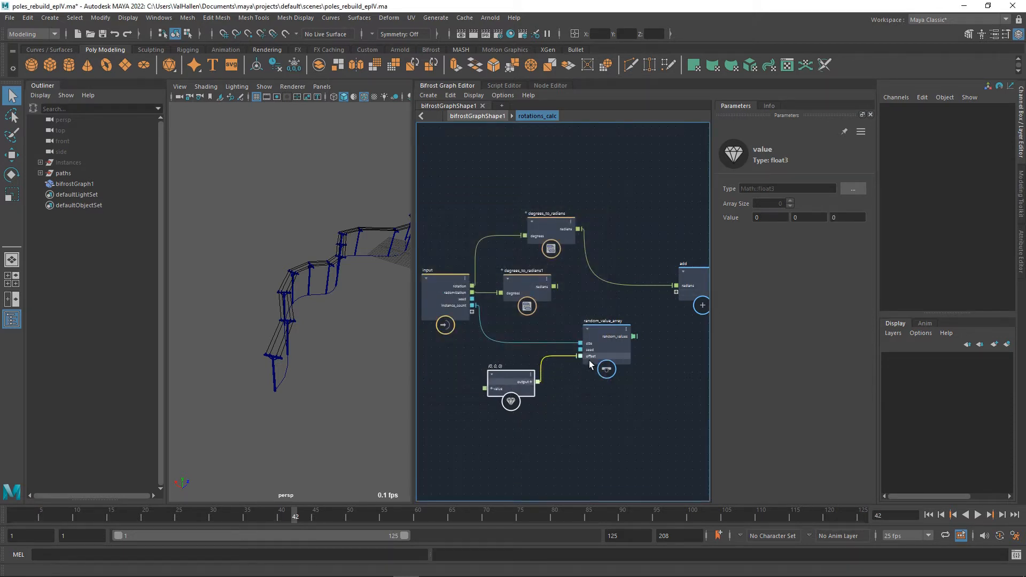
Connect the input's seed to random_value_array's seed port, and space out the nodes to leave room before the add node.
{"action": "left_click_drag", "start_coordinate": [472, 299], "coordinate": [582, 350]}
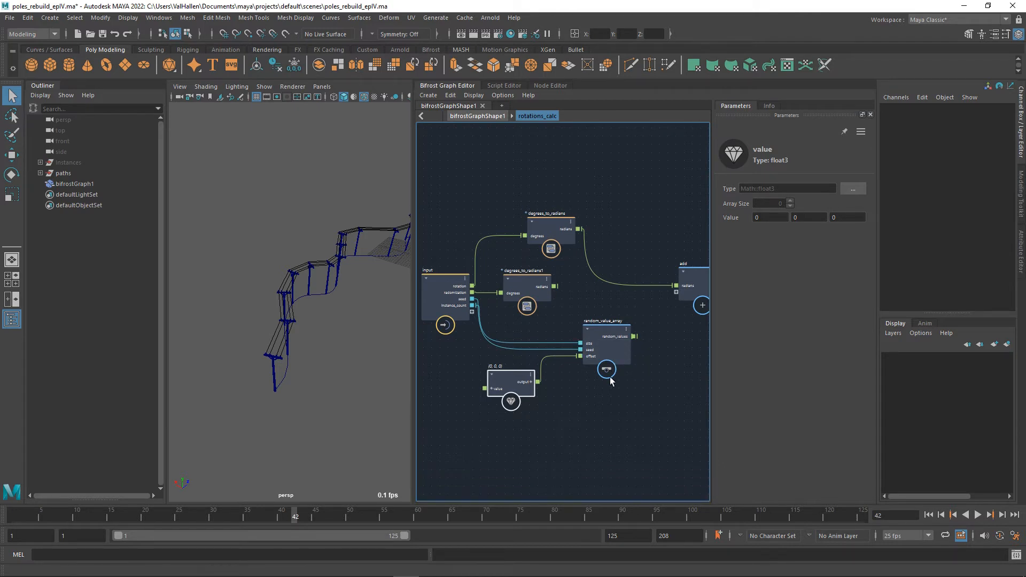
{"action": "left_click_drag", "start_coordinate": [551, 224], "coordinate": [528, 193]}
{"action": "middle_click_drag", "start_coordinate": [652, 302], "coordinate": [561, 296], "text": "alt"}
{"action": "left_click_drag", "start_coordinate": [589, 233], "coordinate": [682, 330]}
{"action": "left_click_drag", "start_coordinate": [621, 292], "coordinate": [676, 271]}
{"action": "middle_click_drag", "start_coordinate": [621, 332], "coordinate": [681, 333], "text": "alt"}
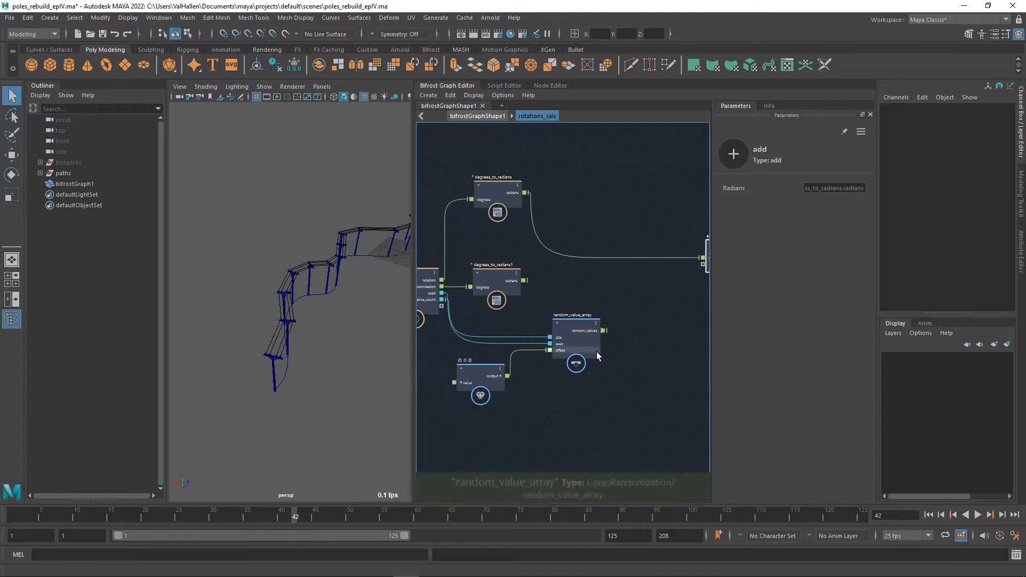
{"action": "middle_click_drag", "start_coordinate": [619, 371], "coordinate": [669, 363], "text": "alt"}
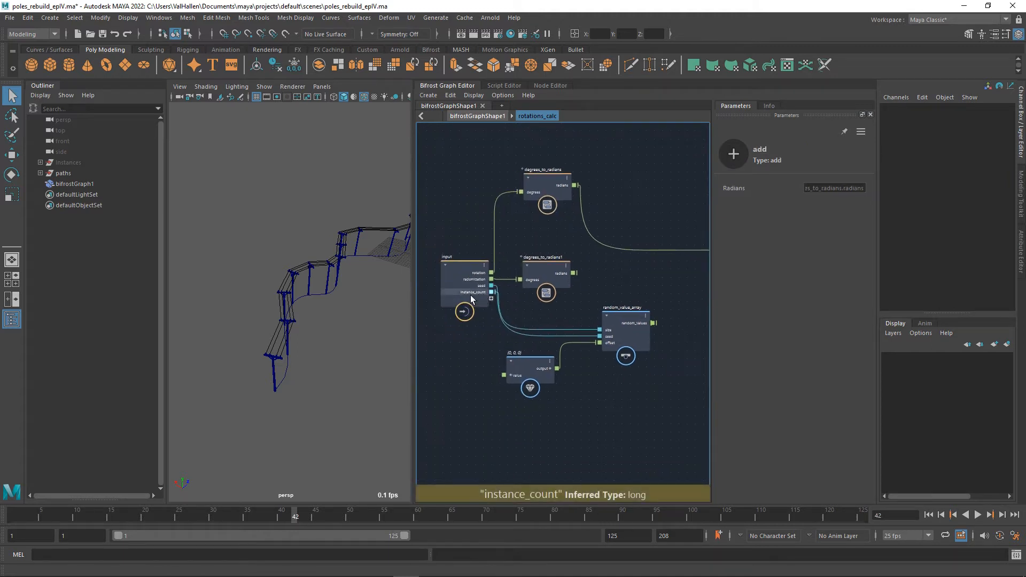
{"action": "left_click_drag", "start_coordinate": [538, 374], "coordinate": [553, 370]}
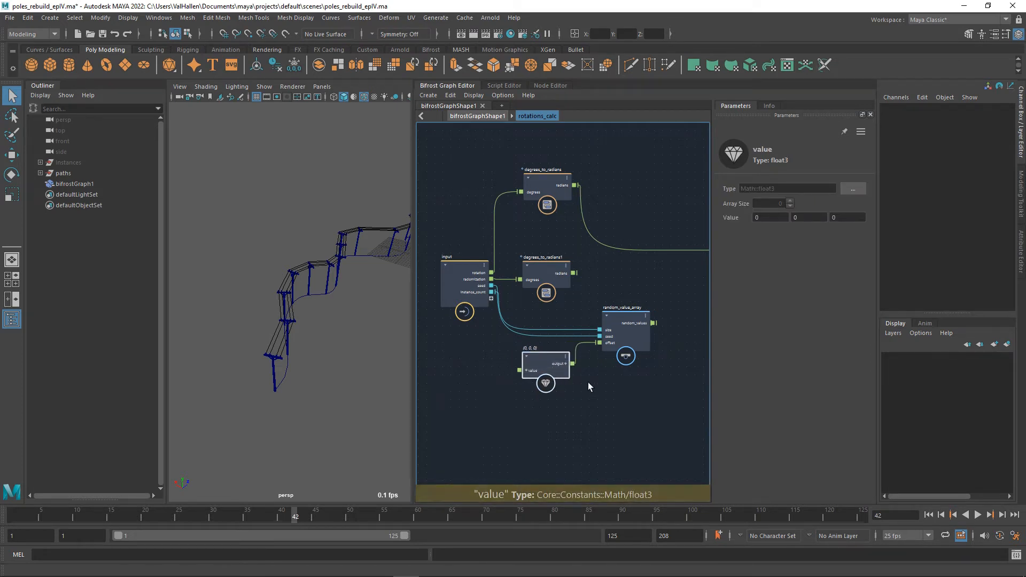
{"action": "middle_click_drag", "start_coordinate": [607, 417], "coordinate": [585, 429], "text": "alt"}
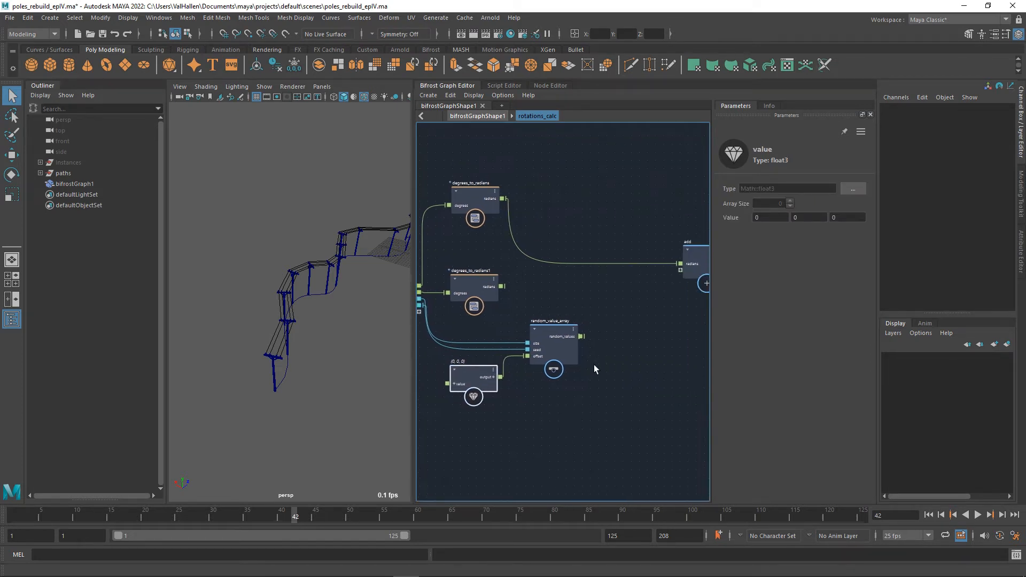
Add a set_range node beside random_value_array in the rotations_calc compound.
{"action": "left_click", "coordinate": [626, 318]}
{"action": "key", "text": "Tab"}
{"action": "type", "text": "set"}
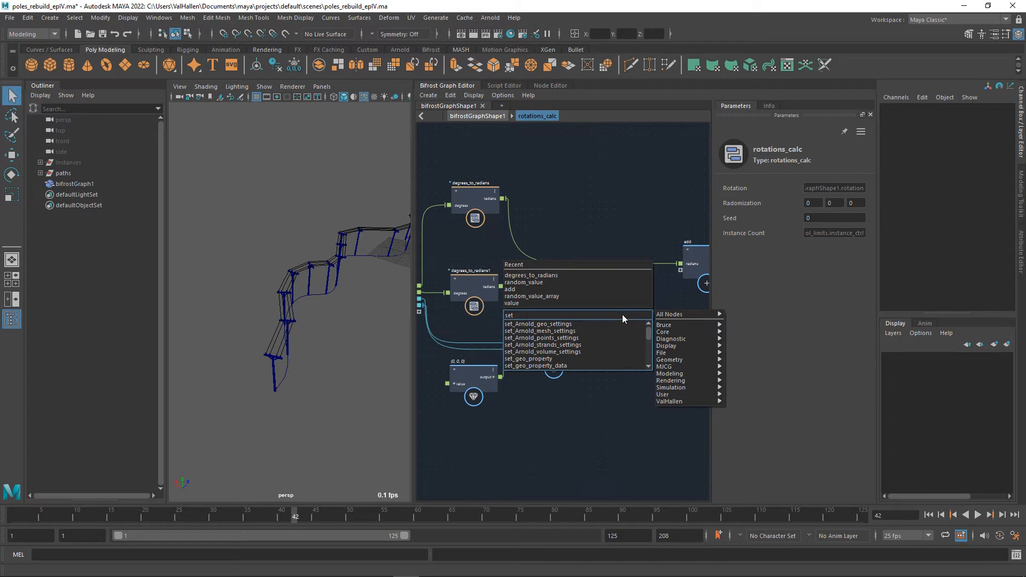
{"action": "type", "text": "r"}
{"action": "key", "text": "Down"}
{"action": "key", "text": "Down"}
{"action": "key", "text": "Down"}
{"action": "key", "text": "Return"}
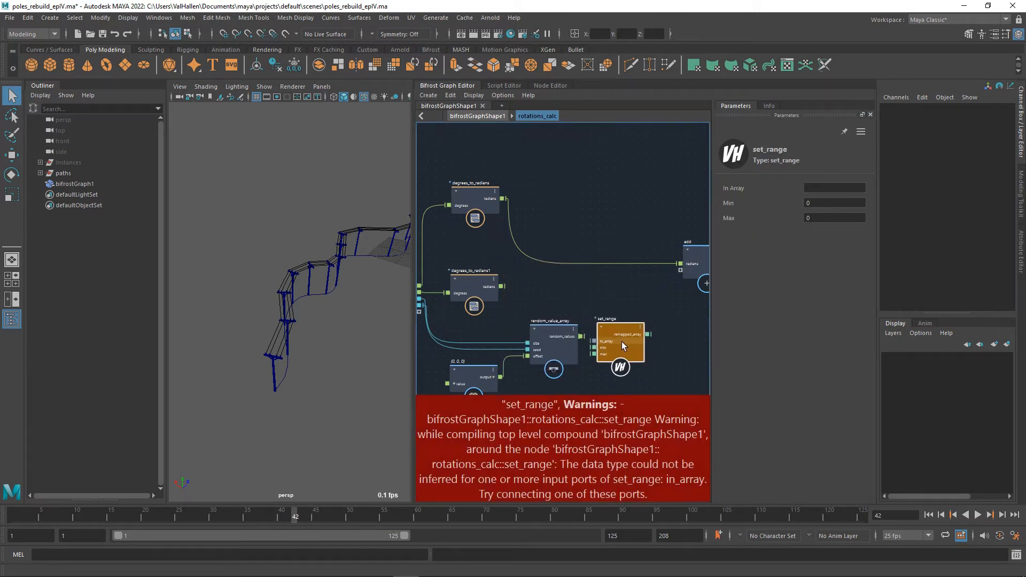
Examine how array_bounds_impl and change_range are wired inside the set_range compound, and return to rotations_calc.
{"action": "double_click", "coordinate": [618, 325]}
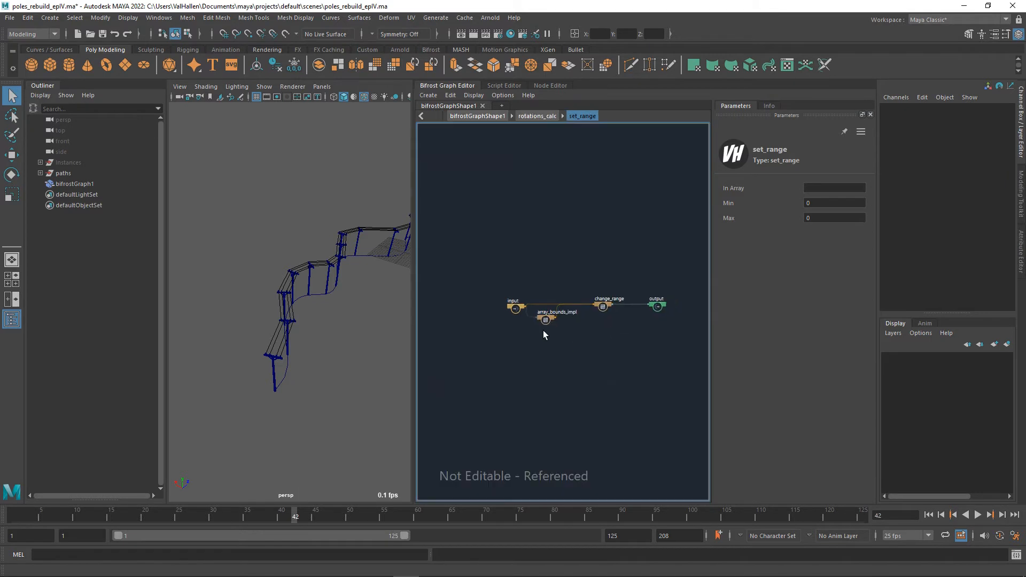
{"action": "left_click_drag", "start_coordinate": [563, 329], "coordinate": [564, 327]}
{"action": "middle_click_drag", "start_coordinate": [590, 372], "coordinate": [550, 379], "text": "alt"}
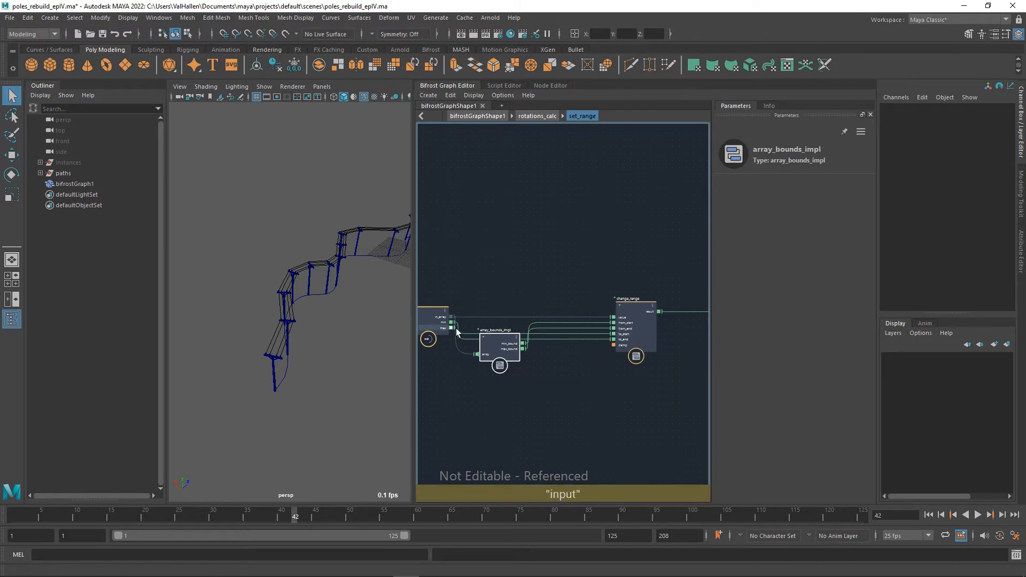
{"action": "double_click", "coordinate": [597, 373]}
Wire random_values, the float3 value and degrees_to_radians1 into set_range's in_array, min and max, and feed remapped_array into the add node.
{"action": "mouse_move", "coordinate": [632, 336]}
{"action": "left_mouse_down"}
{"action": "mouse_move", "coordinate": [642, 336]}
{"action": "mouse_move", "coordinate": [629, 346]}
{"action": "left_mouse_up"}
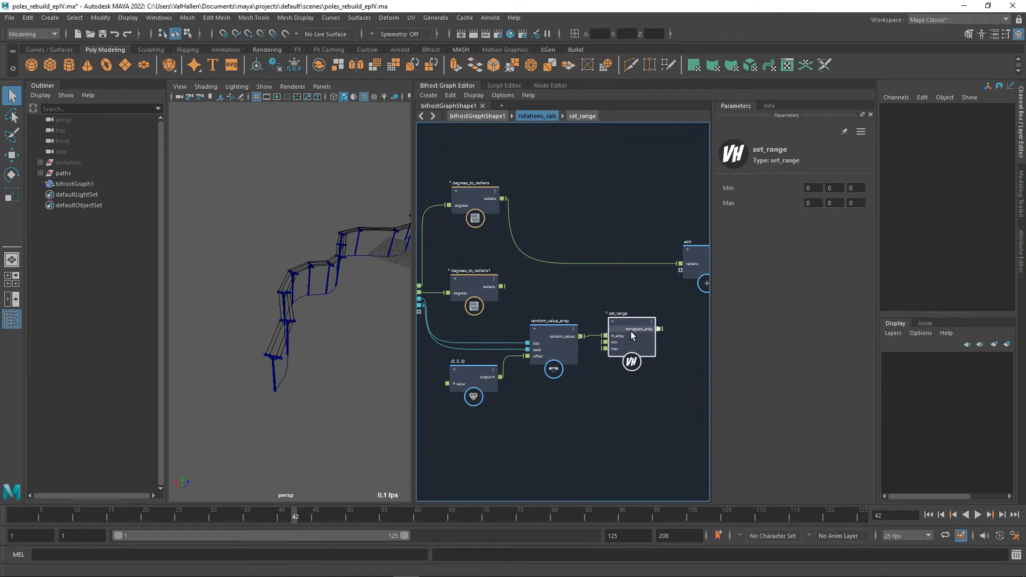
{"action": "left_click_drag", "start_coordinate": [500, 378], "coordinate": [624, 311]}
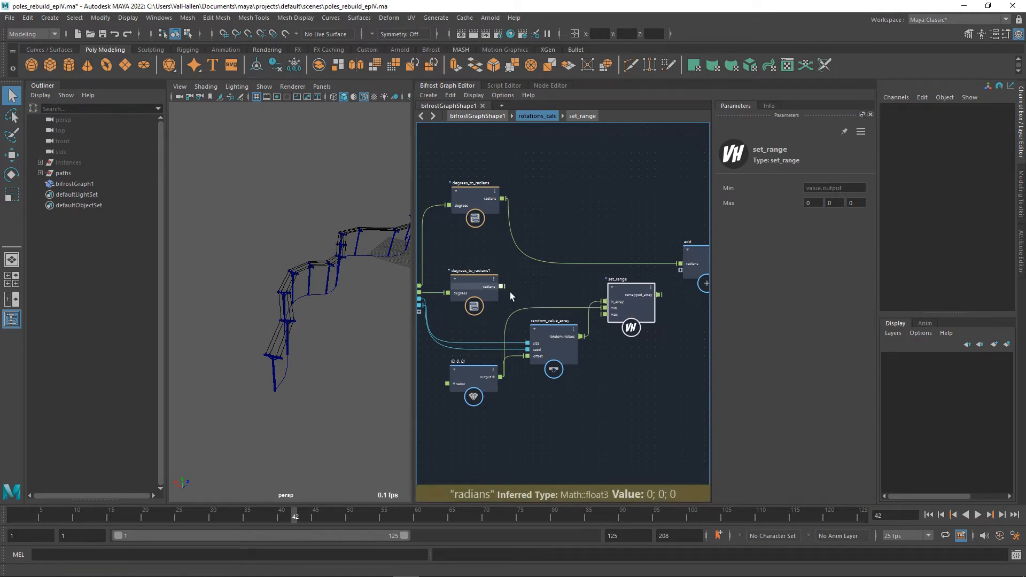
{"action": "left_click_drag", "start_coordinate": [502, 287], "coordinate": [604, 315]}
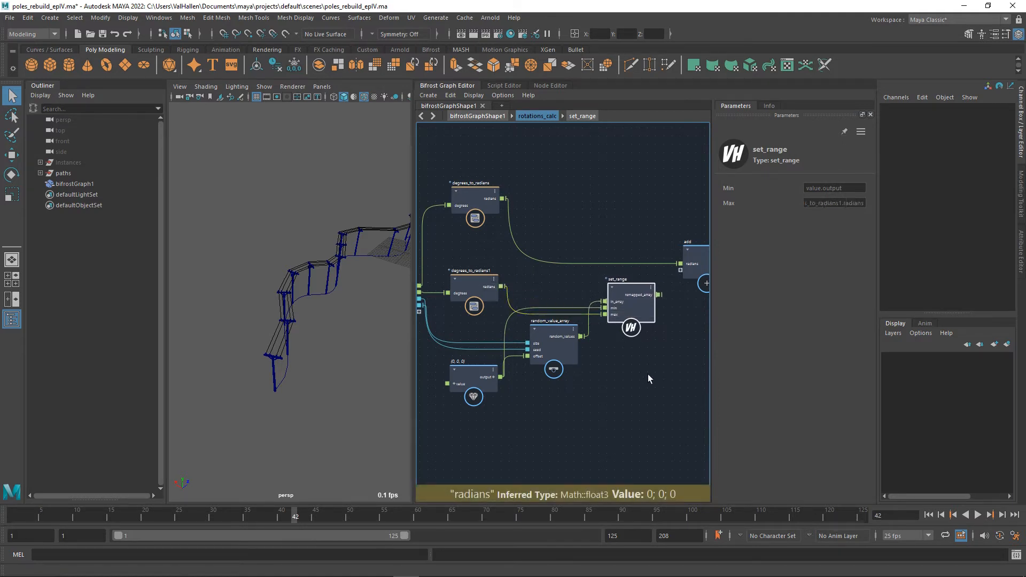
{"action": "middle_click_drag", "start_coordinate": [648, 374], "coordinate": [515, 402]}
{"action": "left_click", "coordinate": [532, 329]}
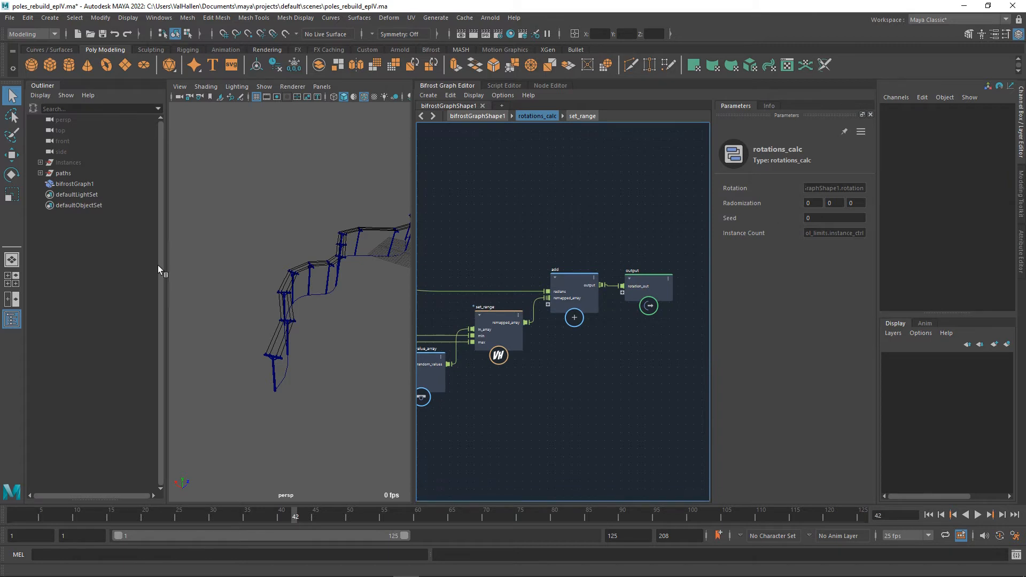
Select the bifrostGraph1 poles in the viewport, set Radomizationz to about 17.9, and check the poles from another angle.
{"action": "left_click", "coordinate": [315, 295]}
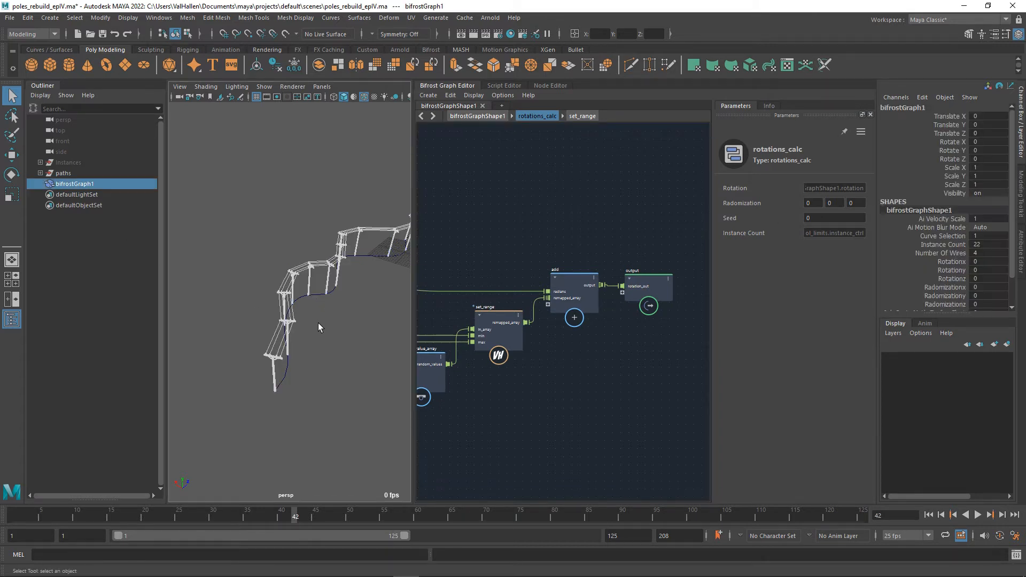
{"action": "scroll", "coordinate": [953, 298], "scroll_direction": "down", "scroll_amount": 2}
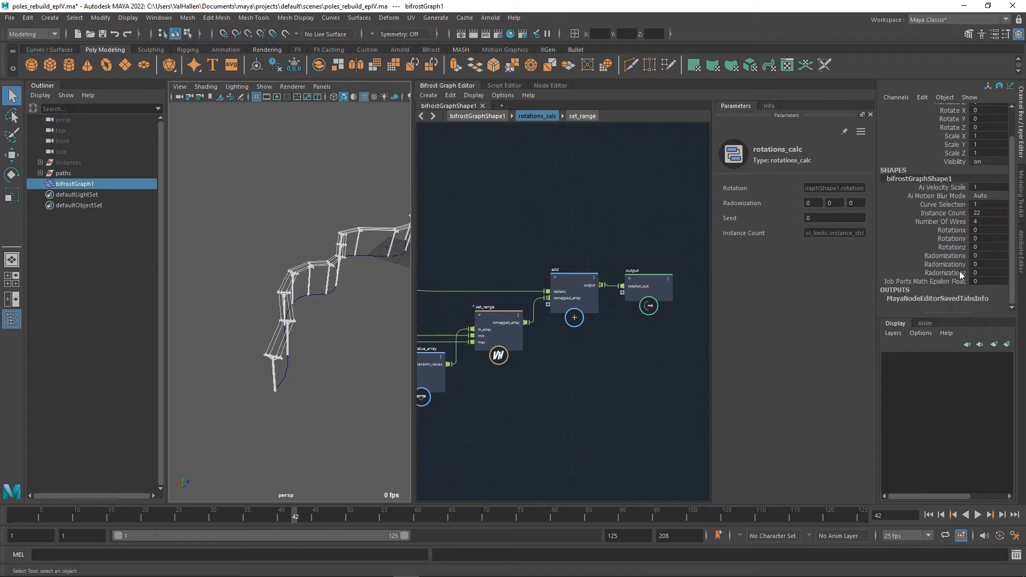
{"action": "left_click", "coordinate": [959, 276]}
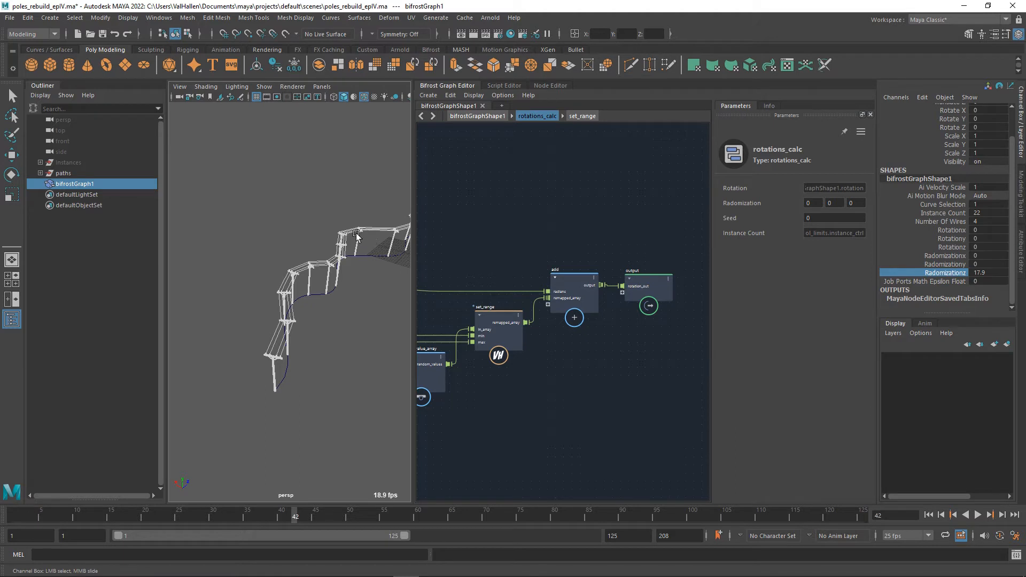
{"action": "left_click_drag", "start_coordinate": [357, 235], "coordinate": [337, 285], "text": "alt"}
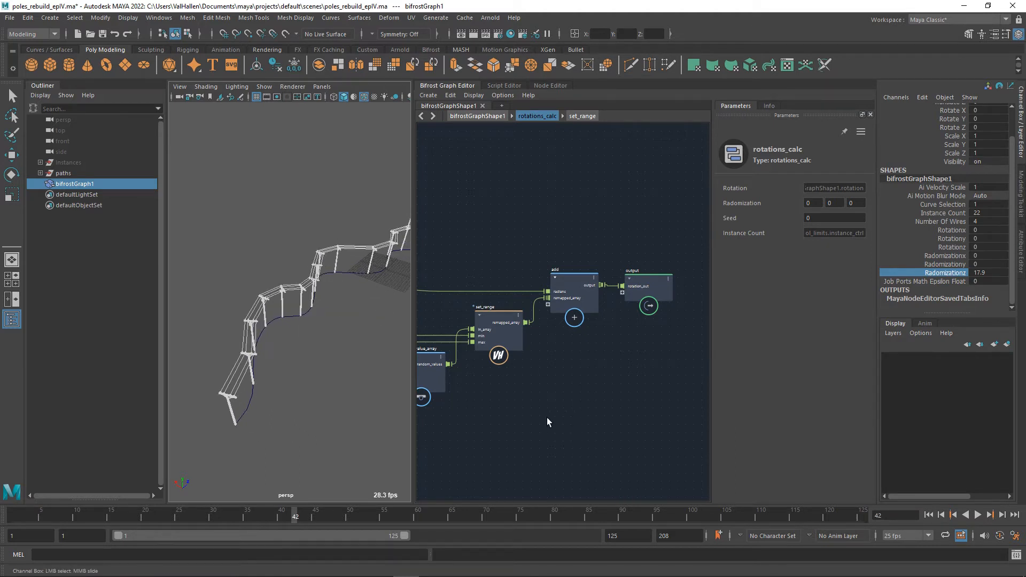
Trace the radomization values in rotations_calc, return to the main graph, and connect radomization from controls to the rotations_calc radomization port.
{"action": "middle_click_drag", "start_coordinate": [547, 418], "coordinate": [636, 411], "text": "alt"}
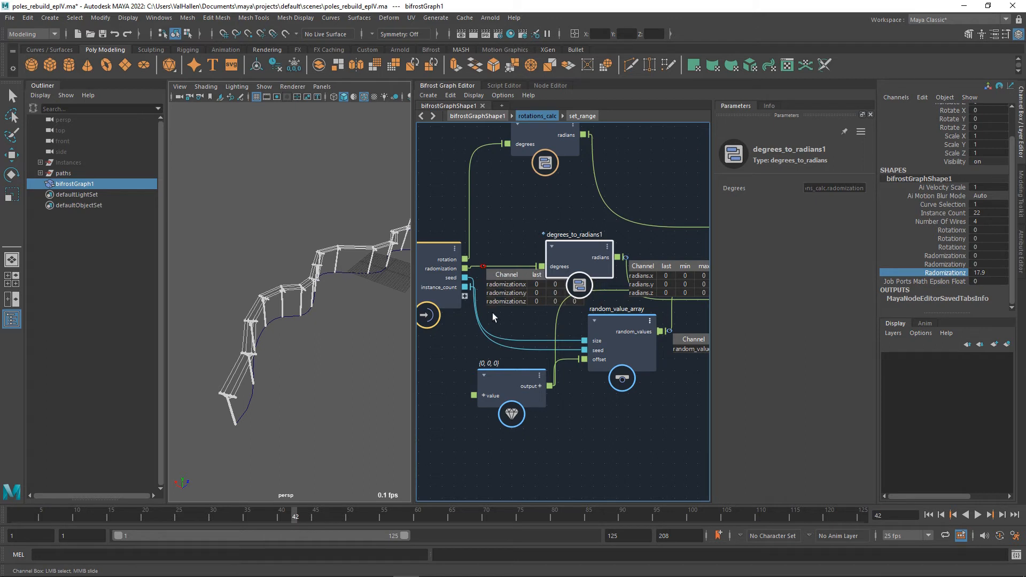
{"action": "key", "text": "u"}
{"action": "mouse_move", "coordinate": [654, 279]}
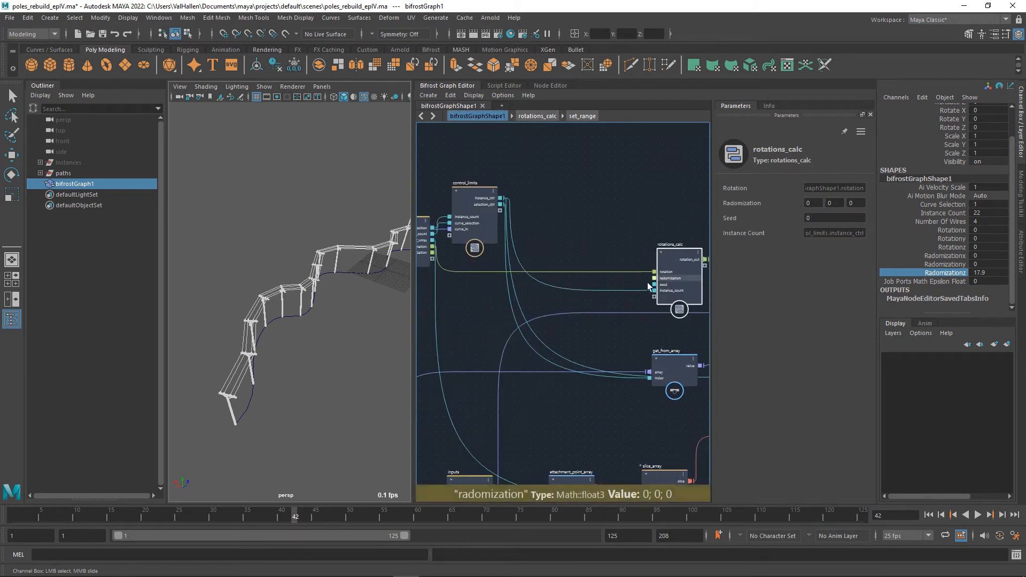
{"action": "middle_click_drag", "start_coordinate": [481, 304], "coordinate": [564, 325]}
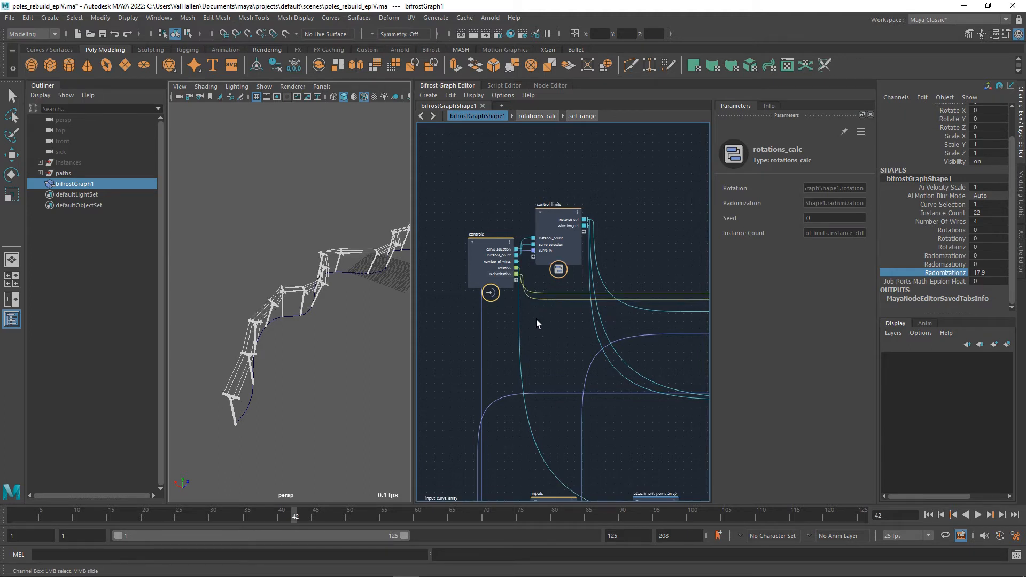
Inspect the poles up close and from the side, and set Radomizationz to about -9.9.
{"action": "left_click_drag", "start_coordinate": [331, 374], "coordinate": [288, 235], "text": "alt"}
{"action": "scroll", "coordinate": [338, 316], "scroll_direction": "up", "scroll_amount": 5}
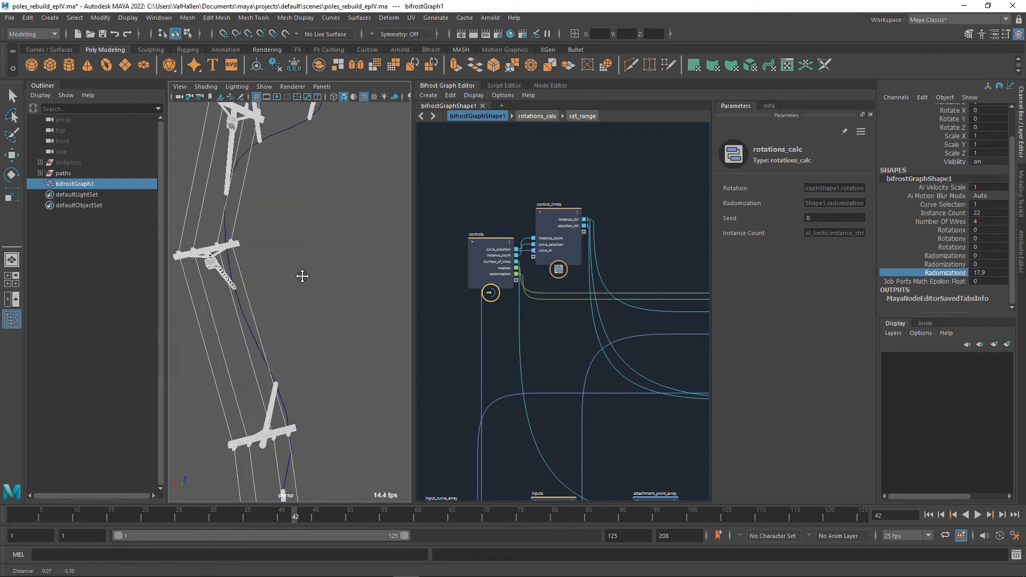
{"action": "scroll", "coordinate": [307, 280], "scroll_direction": "down", "scroll_amount": 5}
{"action": "left_click_drag", "start_coordinate": [332, 261], "coordinate": [351, 298], "text": "alt"}
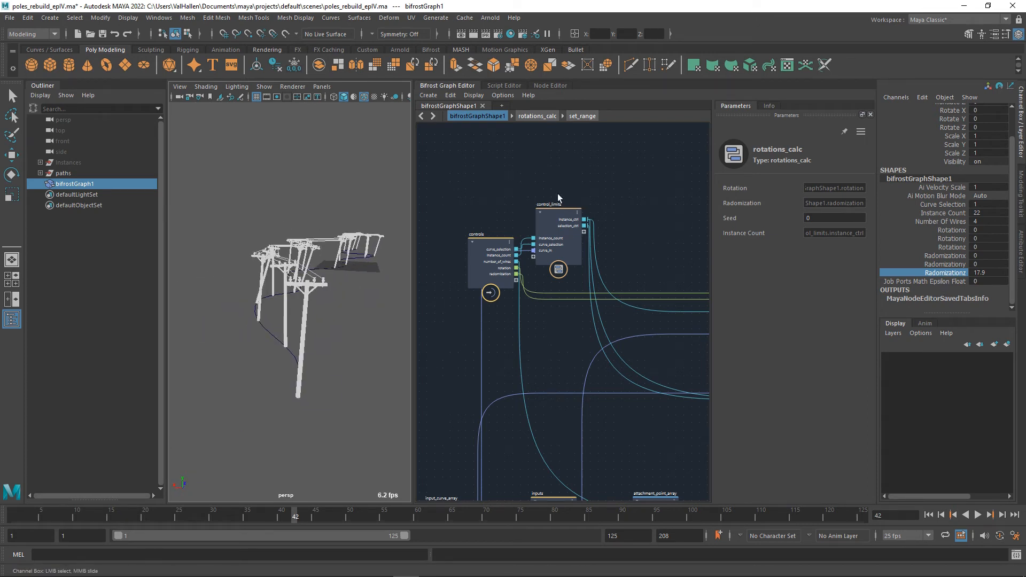
{"action": "middle_click_drag", "start_coordinate": [347, 181], "coordinate": [205, 199]}
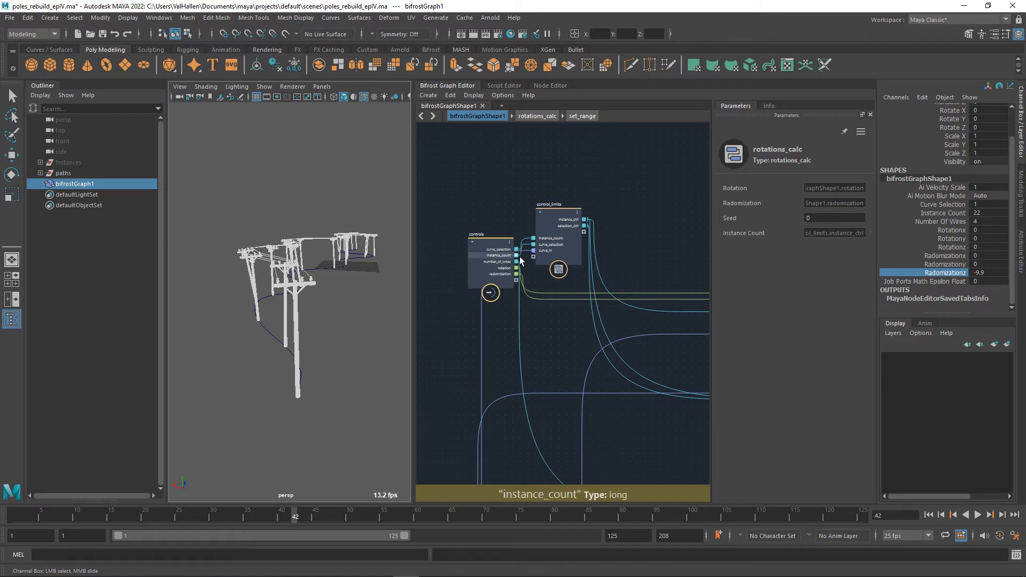
Connect the seed input of rotations_calc to a new seed port on the controls node, and move controls away from control_limits.
{"action": "middle_click_drag", "start_coordinate": [632, 234], "coordinate": [440, 164], "text": "alt"}
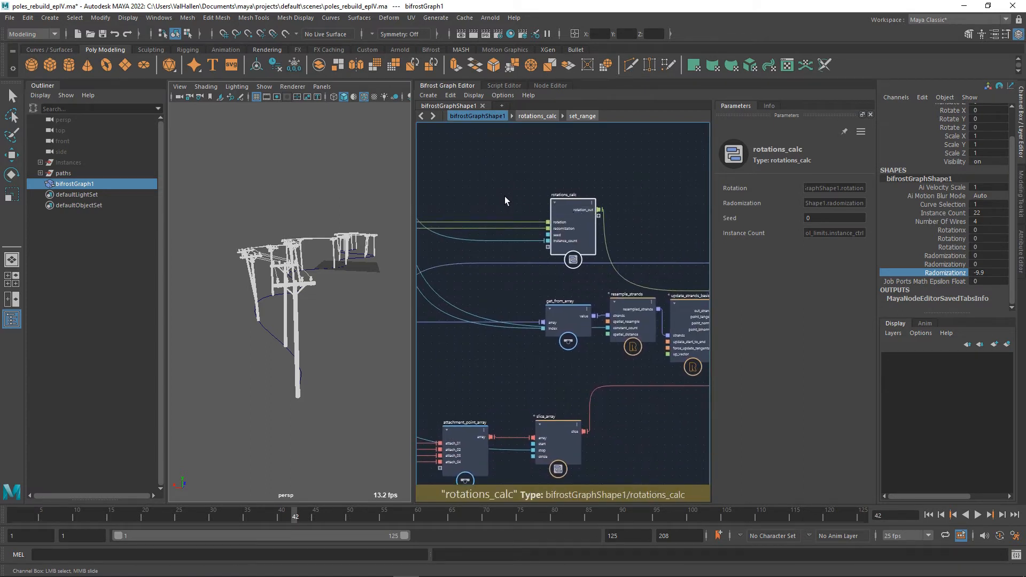
{"action": "middle_click_drag", "start_coordinate": [505, 201], "coordinate": [557, 232], "text": "alt"}
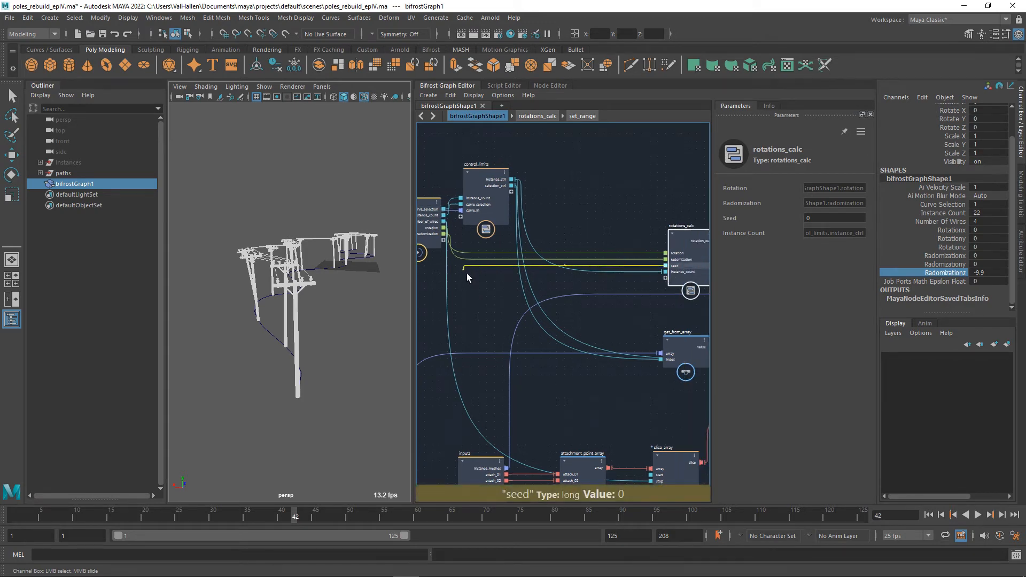
{"action": "middle_click_drag", "start_coordinate": [467, 278], "coordinate": [503, 286], "text": "alt"}
{"action": "left_click_drag", "start_coordinate": [506, 268], "coordinate": [503, 264]}
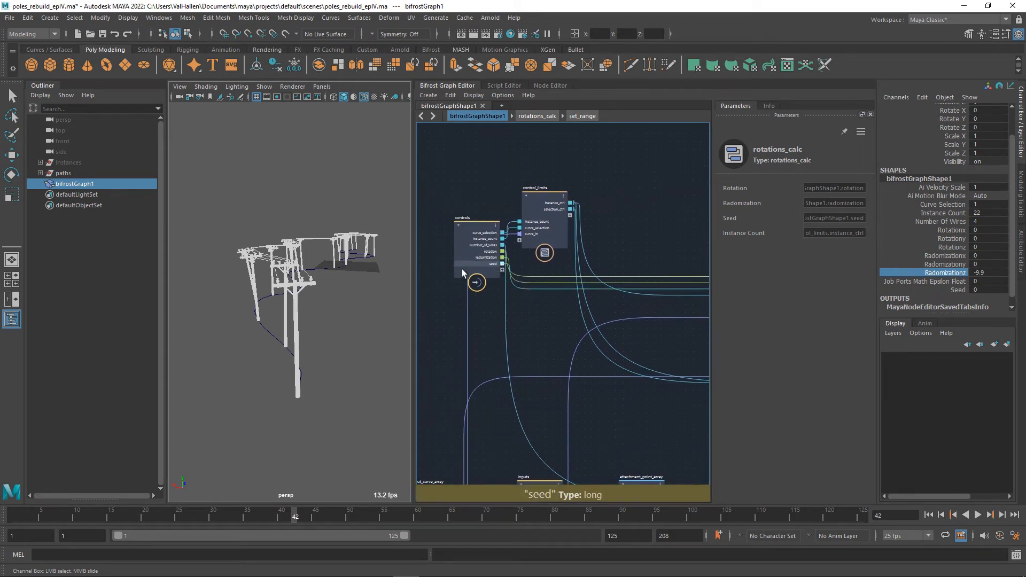
{"action": "left_click_drag", "start_coordinate": [473, 232], "coordinate": [445, 227]}
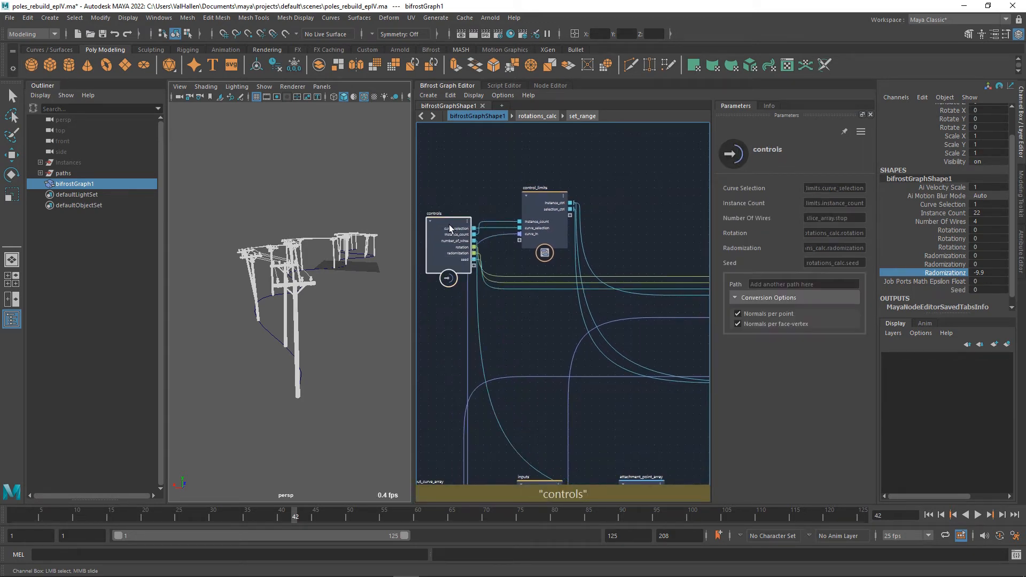
Test Seed values down to about -13, and reset both Seed and Radomizationz to 0.
{"action": "left_click", "coordinate": [958, 290]}
{"action": "middle_click_drag", "start_coordinate": [270, 147], "coordinate": [205, 155]}
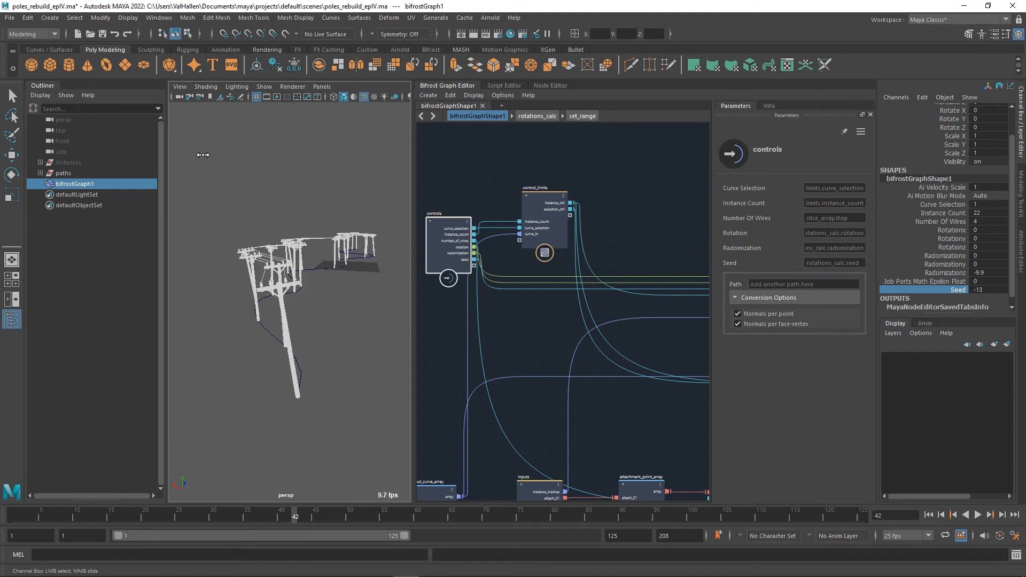
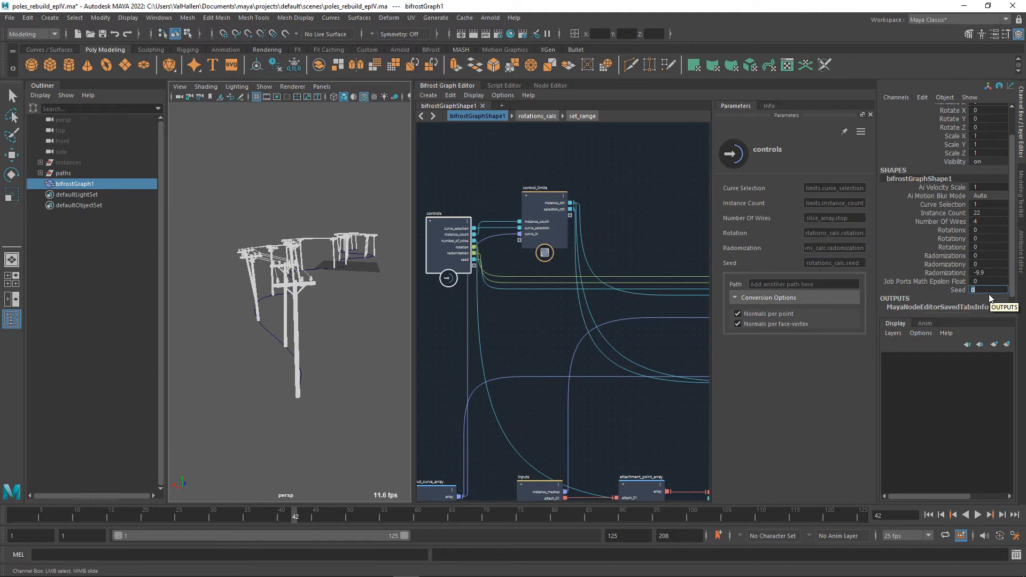
{"action": "left_click_drag", "start_coordinate": [374, 312], "coordinate": [337, 352], "text": "alt"}
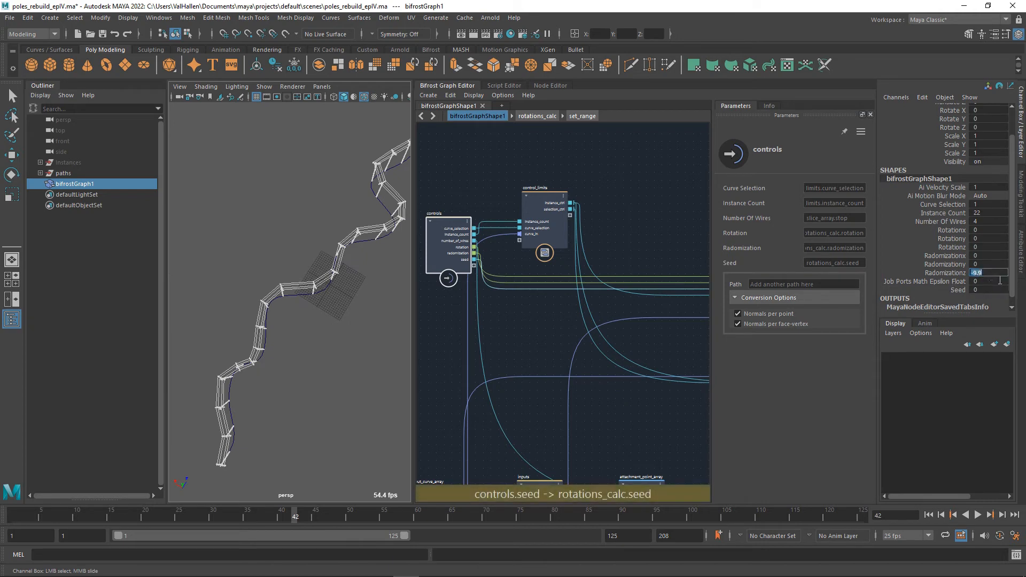
{"action": "type", "text": "0"}
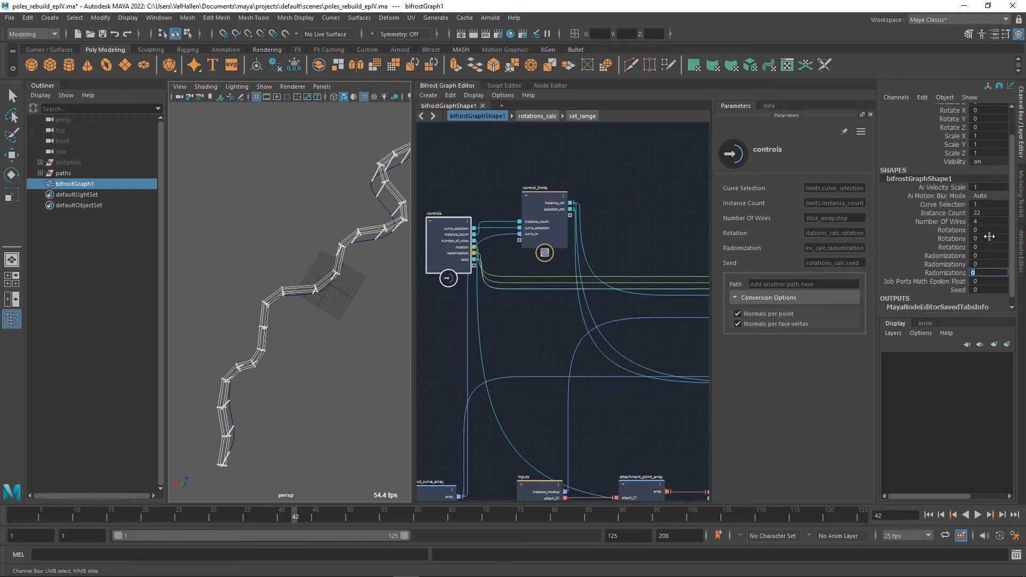
{"action": "left_click_drag", "start_coordinate": [989, 236], "coordinate": [988, 274]}
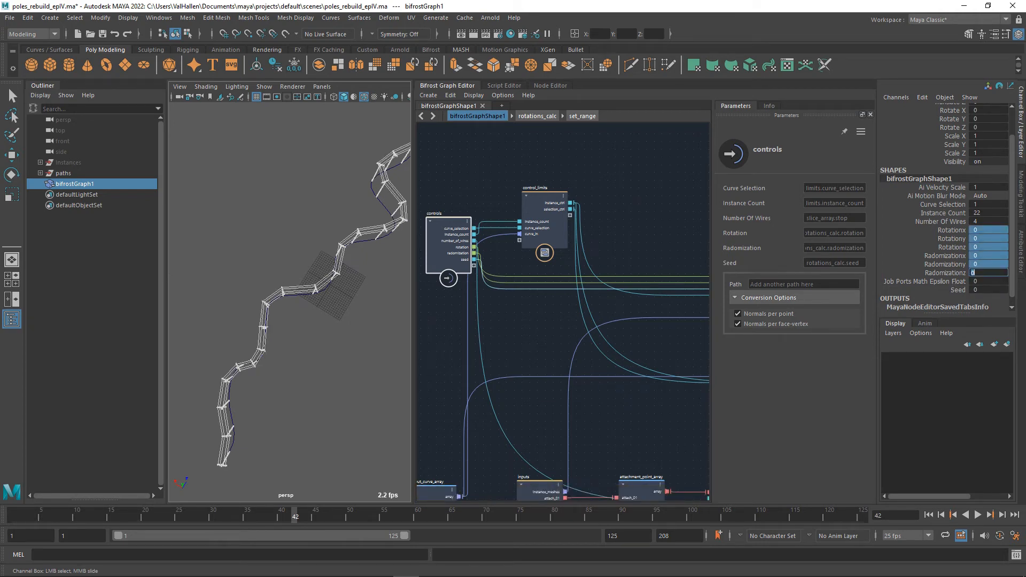
Test Rotationx on the poles from a side view and set it to about -0.7.
{"action": "left_click", "coordinate": [954, 230]}
{"action": "mouse_move", "coordinate": [233, 234]}
{"action": "middle_mouse_down"}
{"action": "mouse_move", "coordinate": [422, 241]}
{"action": "mouse_move", "coordinate": [79, 232]}
{"action": "mouse_move", "coordinate": [227, 241]}
{"action": "middle_mouse_up"}
{"action": "left_click_drag", "start_coordinate": [296, 239], "coordinate": [377, 213], "text": "alt"}
{"action": "scroll", "coordinate": [363, 184], "scroll_direction": "up", "scroll_amount": 5}
{"action": "scroll", "coordinate": [312, 204], "scroll_direction": "down", "scroll_amount": 5}
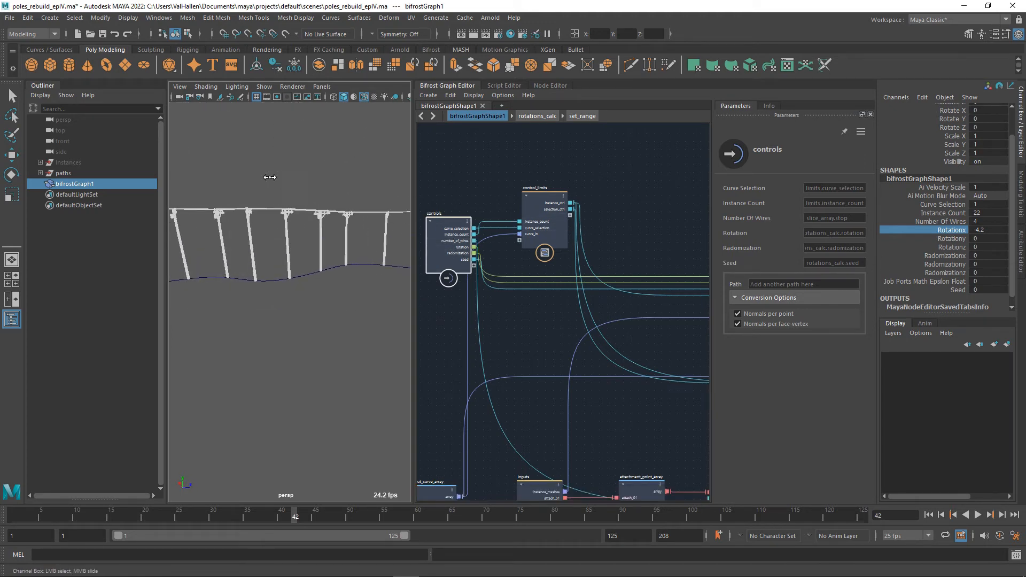
{"action": "middle_click_drag", "start_coordinate": [269, 177], "coordinate": [352, 214]}
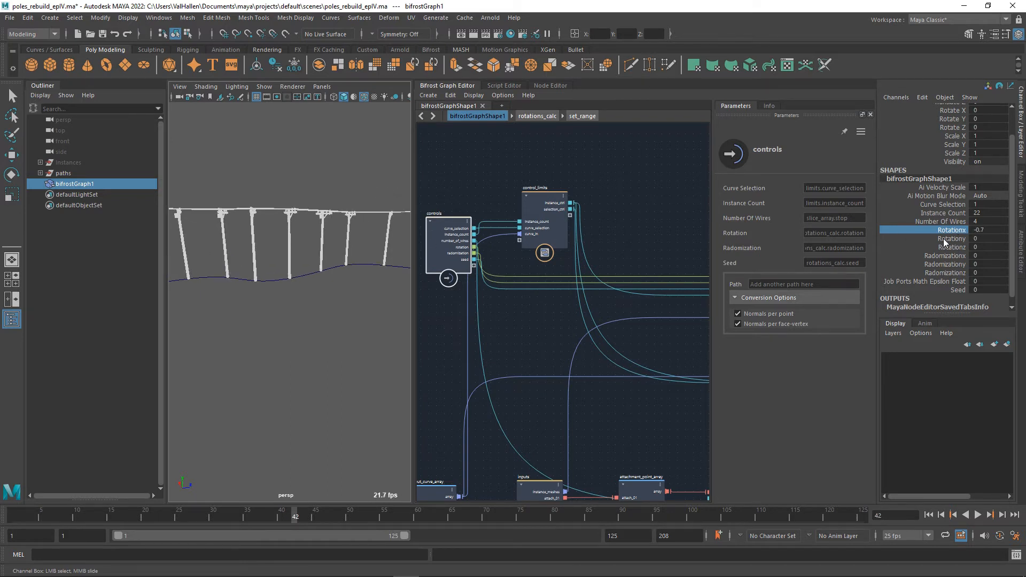
Set the poles' Rotationz to about 14.8 and Rotationy to about 3.8.
{"action": "left_click", "coordinate": [936, 248]}
{"action": "middle_click_drag", "start_coordinate": [287, 195], "coordinate": [366, 205]}
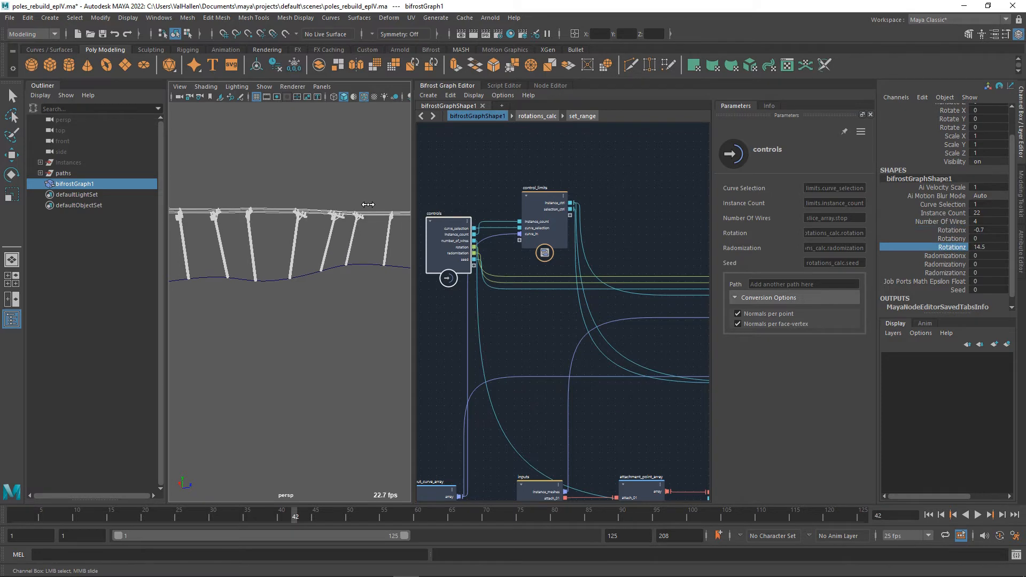
{"action": "left_click_drag", "start_coordinate": [340, 181], "coordinate": [377, 208], "text": "alt"}
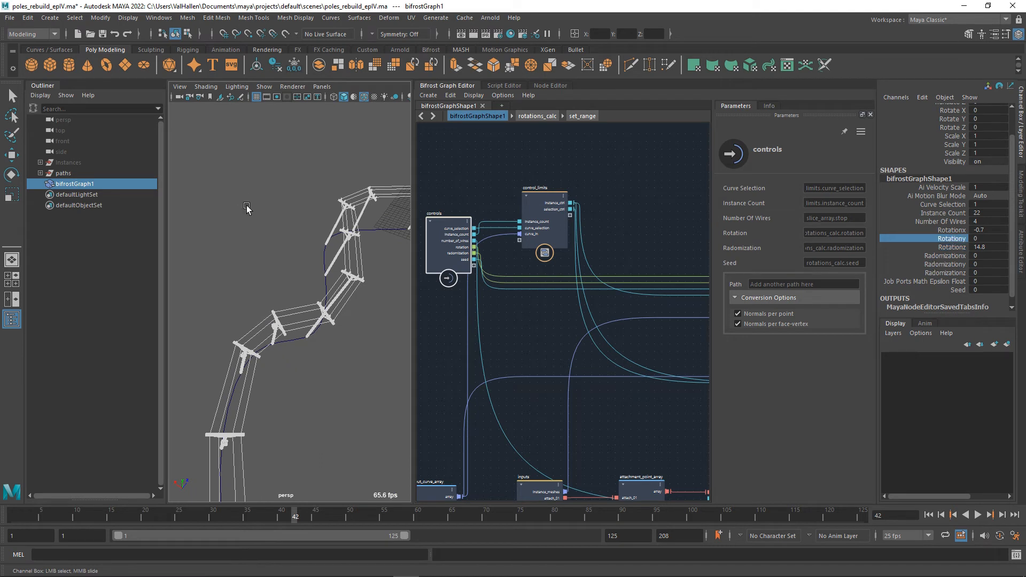
{"action": "middle_click_drag", "start_coordinate": [247, 209], "coordinate": [282, 225]}
Set Radomizationx to about -10.9 and Radomizationy to about -7.7 for the poles.
{"action": "left_click", "coordinate": [945, 256]}
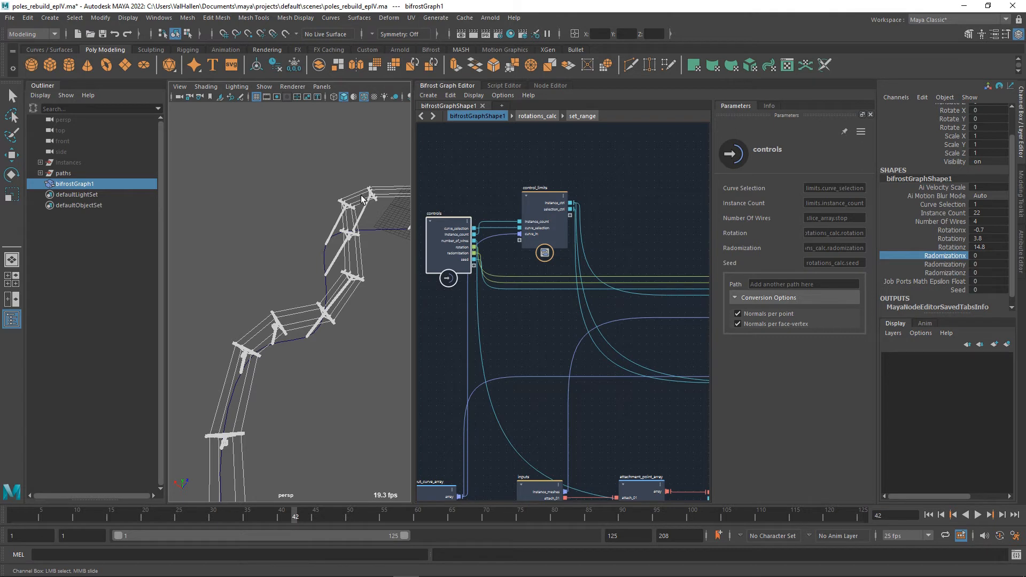
{"action": "right_click_drag", "start_coordinate": [363, 195], "coordinate": [319, 189], "text": "alt"}
{"action": "middle_click_drag", "start_coordinate": [303, 198], "coordinate": [228, 207]}
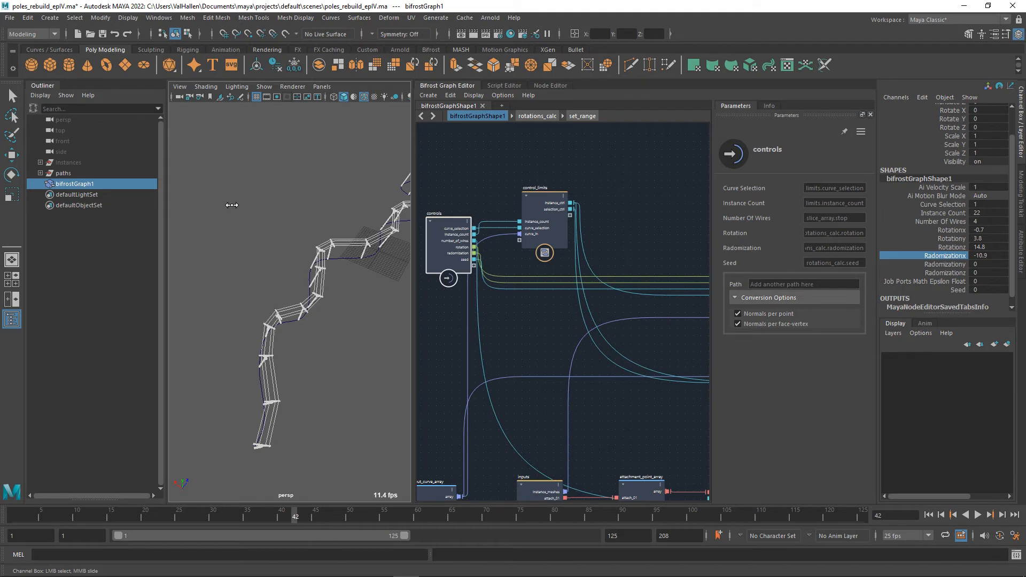
{"action": "left_click", "coordinate": [942, 265]}
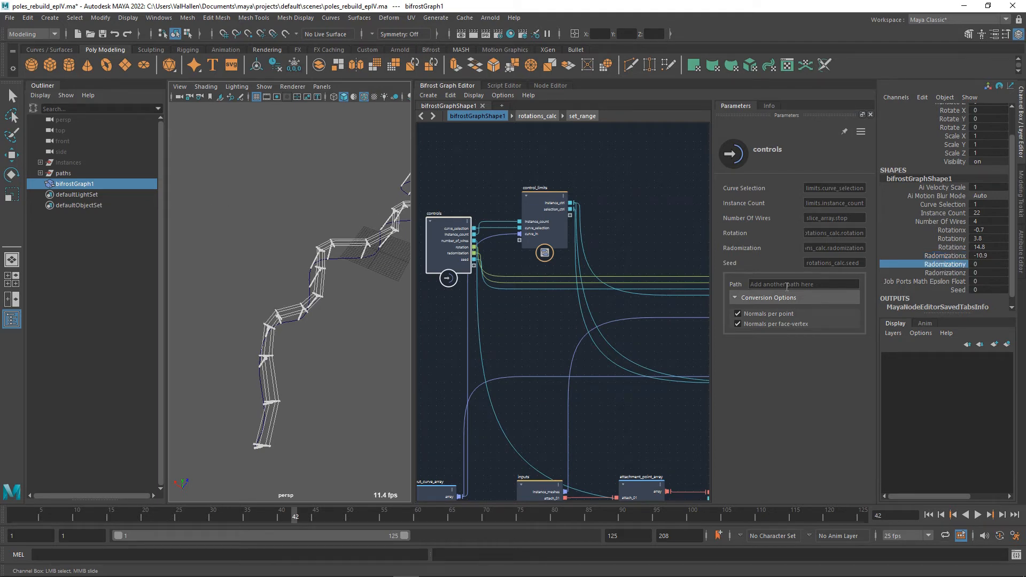
{"action": "middle_click_drag", "start_coordinate": [575, 229], "coordinate": [239, 168]}
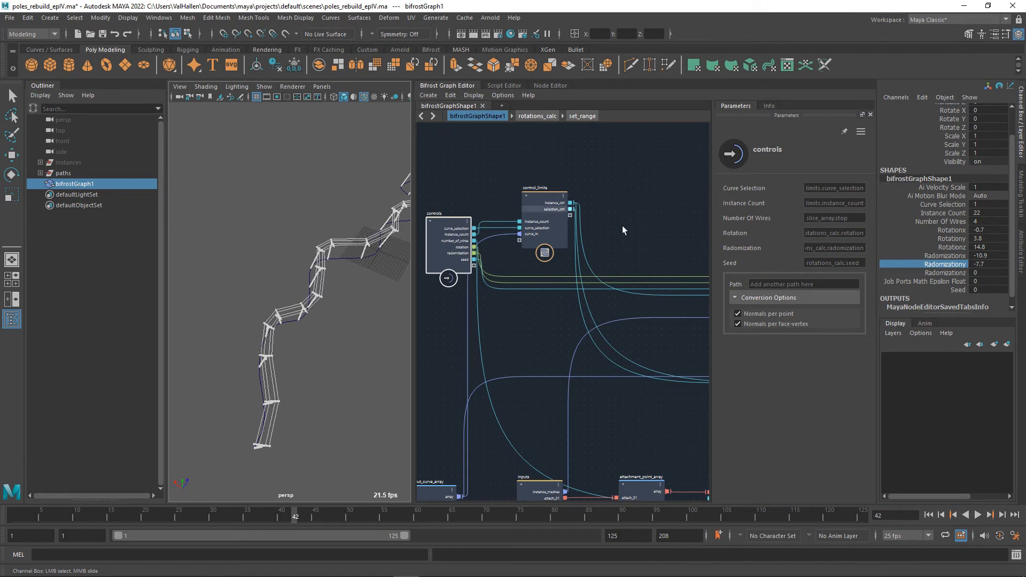
Set the poles' Seed to 17 and Radomizationz to about -20.3.
{"action": "left_click", "coordinate": [954, 291]}
{"action": "middle_click_drag", "start_coordinate": [355, 210], "coordinate": [448, 221]}
{"action": "left_click", "coordinate": [946, 273]}
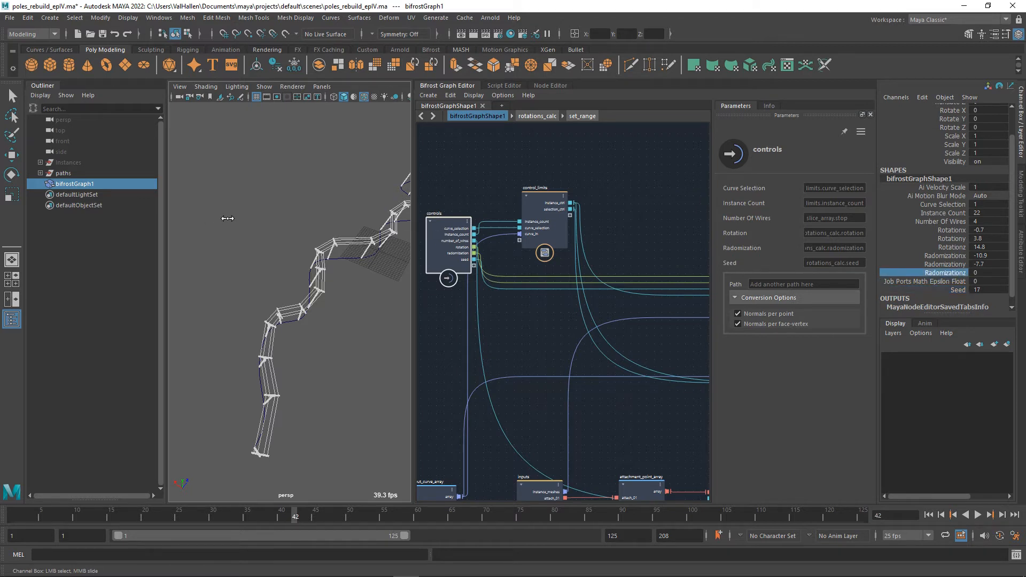
{"action": "middle_click_drag", "start_coordinate": [227, 218], "coordinate": [9, 199]}
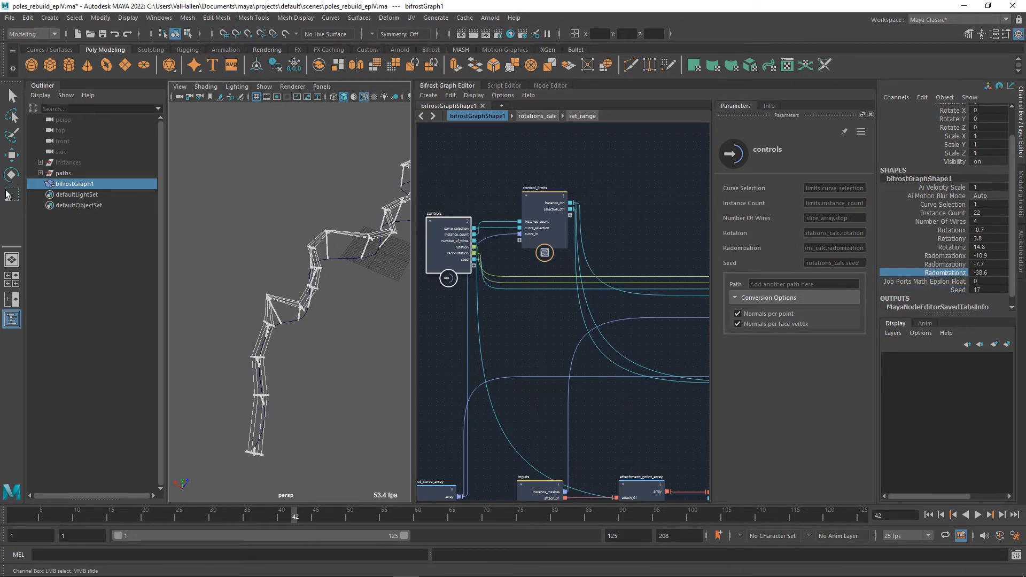
{"action": "middle_click_drag", "start_coordinate": [351, 226], "coordinate": [465, 260]}
Open the rotations_calc compound and remove the watchpoints from the connections into set_range and degrees_to_radians1.
{"action": "middle_click_drag", "start_coordinate": [529, 322], "coordinate": [347, 309], "text": "alt"}
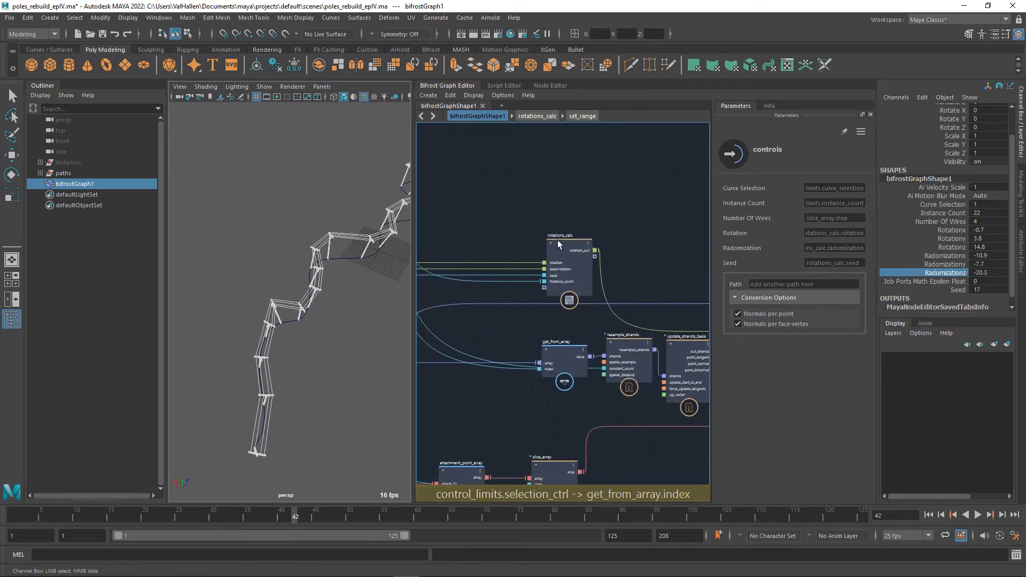
{"action": "scroll", "coordinate": [565, 244], "scroll_direction": "up", "scroll_amount": 1}
{"action": "double_click", "coordinate": [573, 251]}
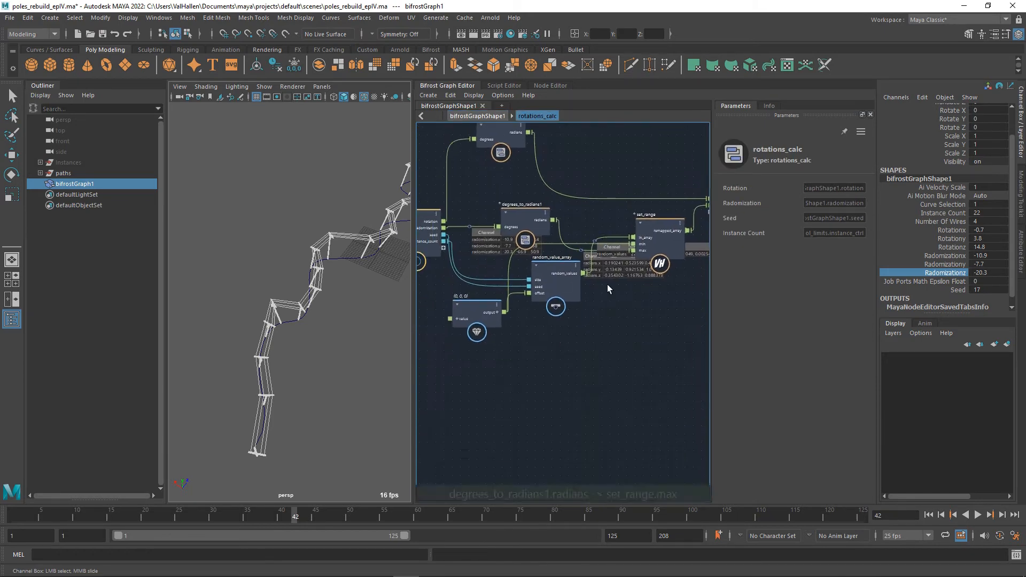
{"action": "right_click", "coordinate": [588, 246]}
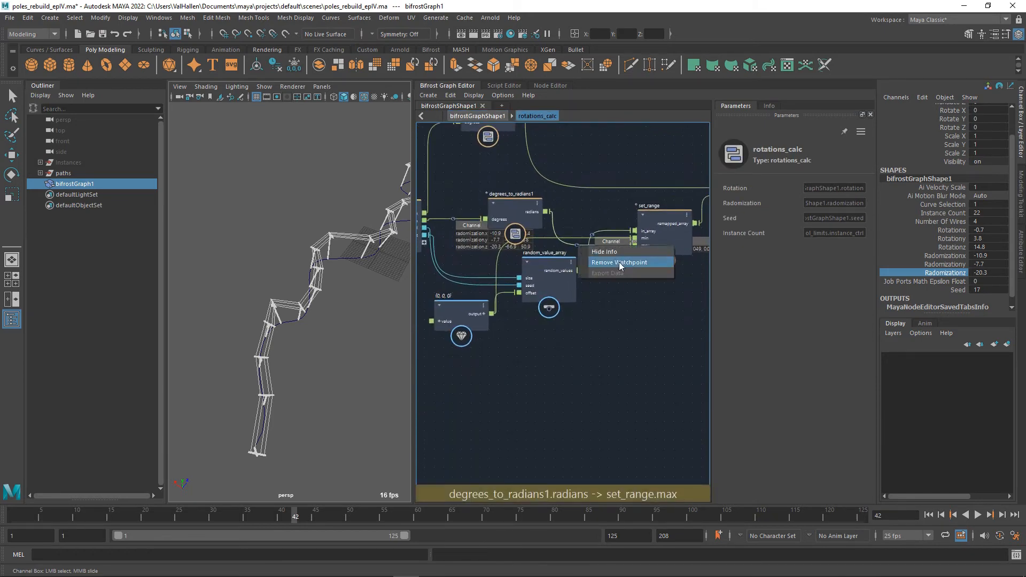
{"action": "left_click", "coordinate": [620, 263]}
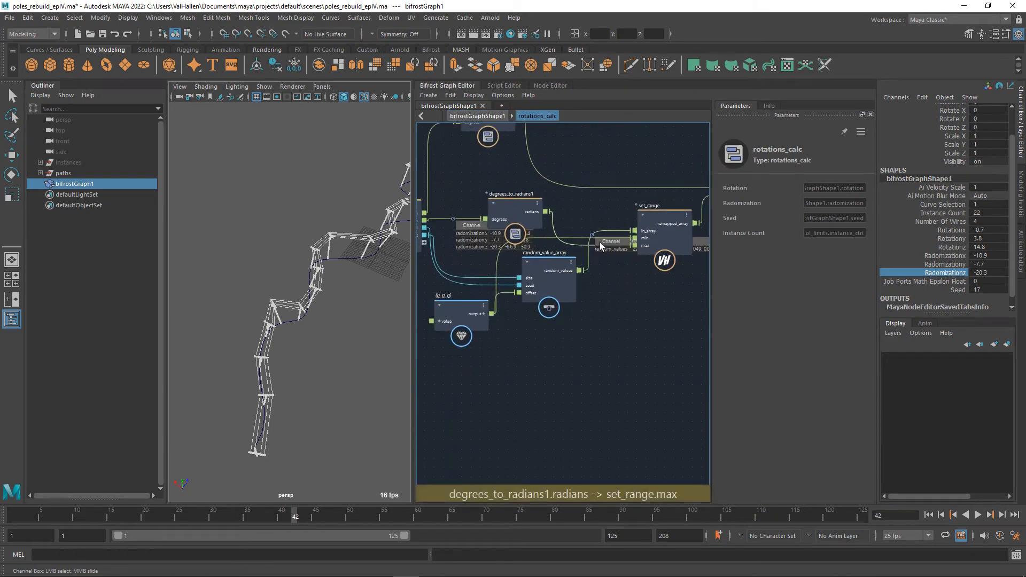
{"action": "right_click", "coordinate": [454, 228]}
{"action": "left_click", "coordinate": [476, 236]}
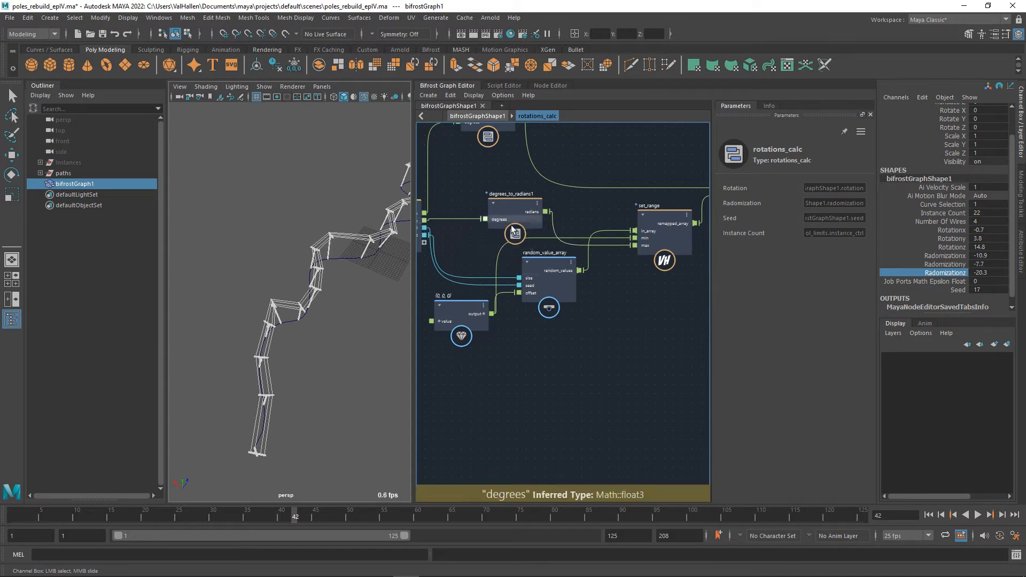
Move the degrees_to_radians1 node directly beneath degrees_to_radians, clear of random_value_array.
{"action": "left_click_drag", "start_coordinate": [512, 231], "coordinate": [483, 197]}
{"action": "middle_click_drag", "start_coordinate": [610, 300], "coordinate": [693, 305]}
{"action": "scroll", "coordinate": [637, 314], "scroll_direction": "up", "scroll_amount": 3}
{"action": "scroll", "coordinate": [649, 337], "scroll_direction": "down", "scroll_amount": 2}
{"action": "middle_click_drag", "start_coordinate": [649, 338], "coordinate": [595, 357]}
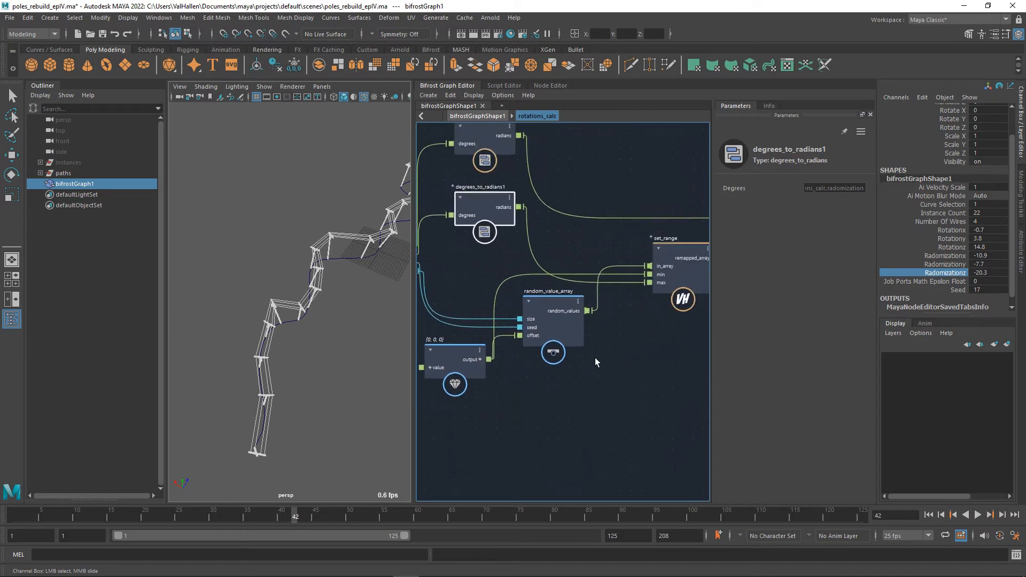
{"action": "middle_click_drag", "start_coordinate": [643, 315], "coordinate": [651, 333]}
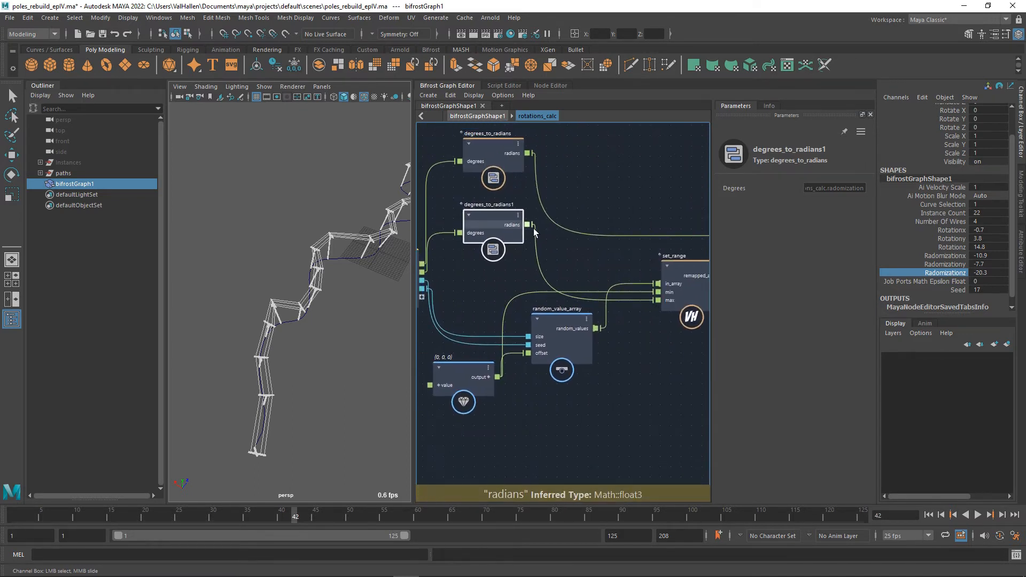
Disconnect the {0, 0, 0} value from set_range's min input and add a negate node near degrees_to_radians1.
{"action": "left_click", "coordinate": [649, 296]}
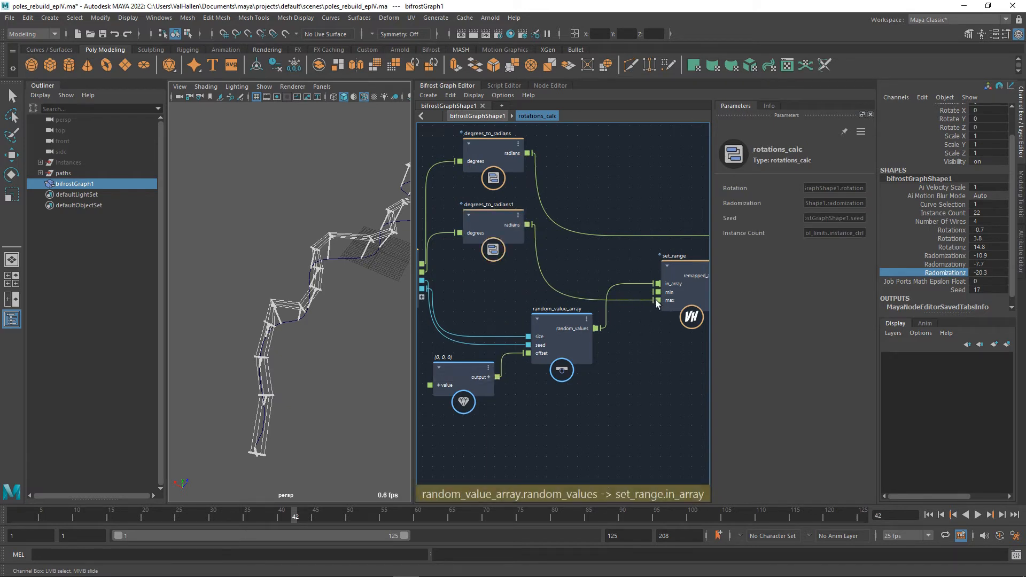
{"action": "left_click_drag", "start_coordinate": [534, 229], "coordinate": [569, 262]}
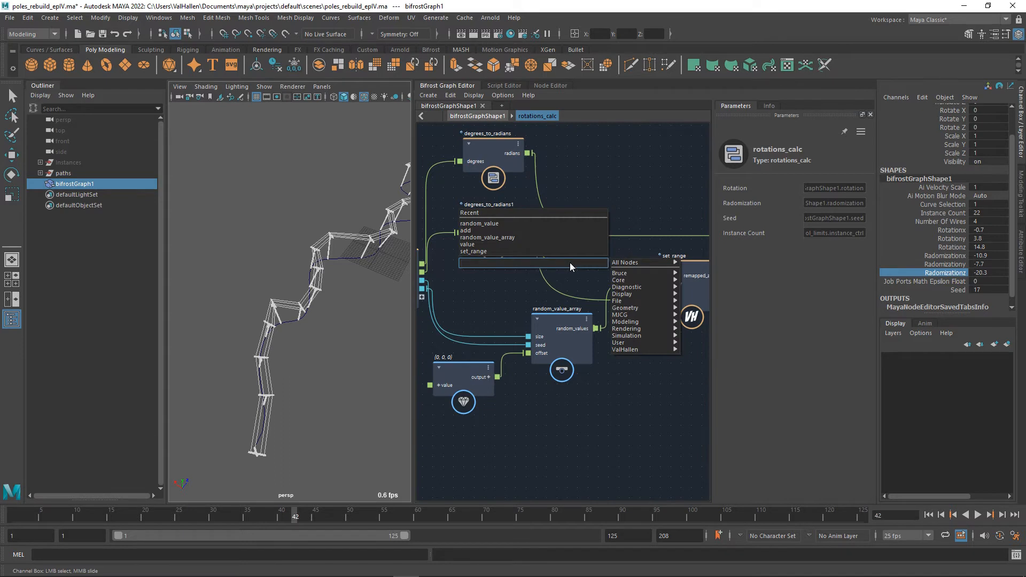
{"action": "type", "text": "negate"}
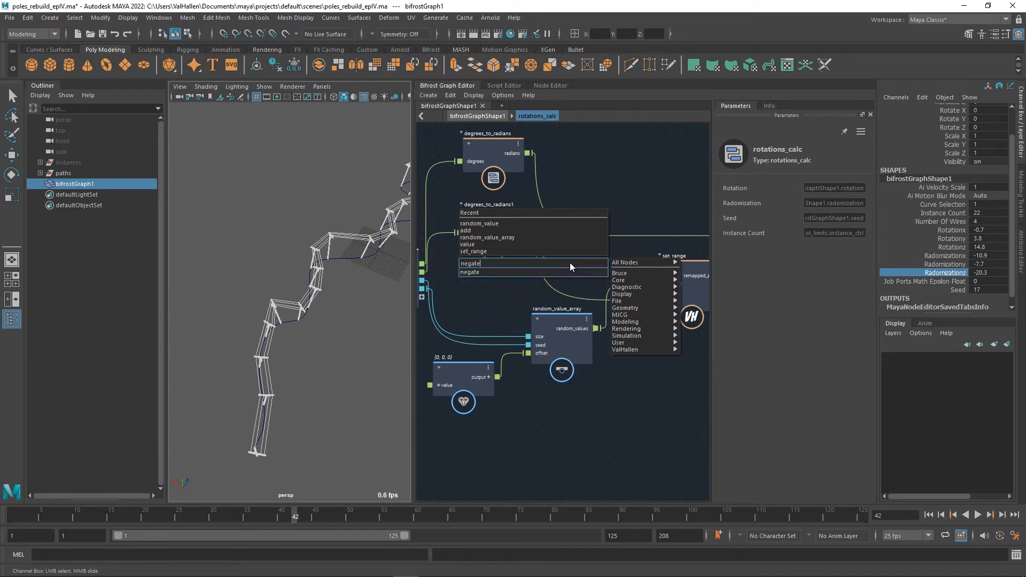
Add a negate node to degrees_to_radians1's radians output and connect its negated output to set_range's min input.
{"action": "key", "text": "Return"}
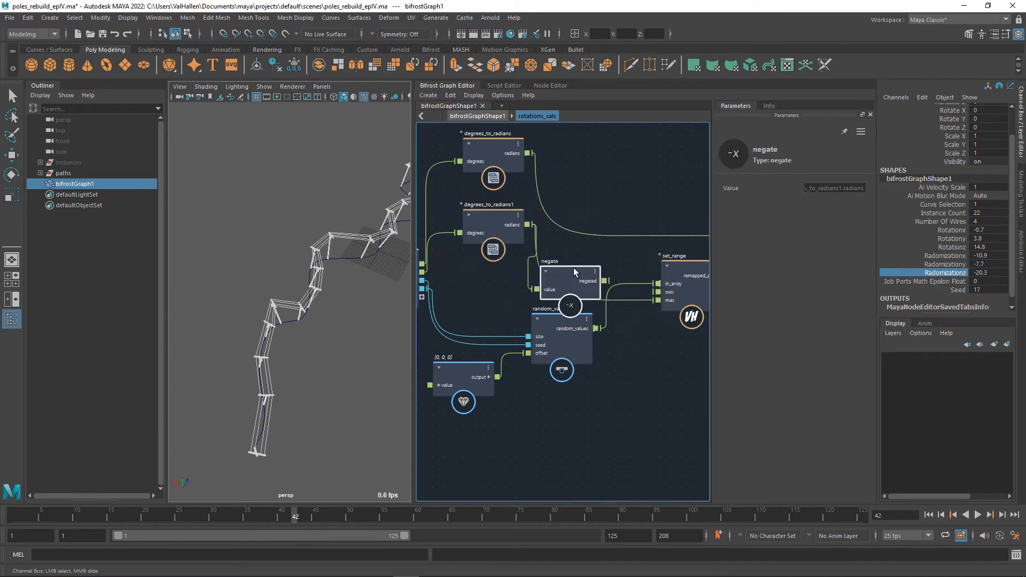
{"action": "left_click_drag", "start_coordinate": [573, 267], "coordinate": [663, 298]}
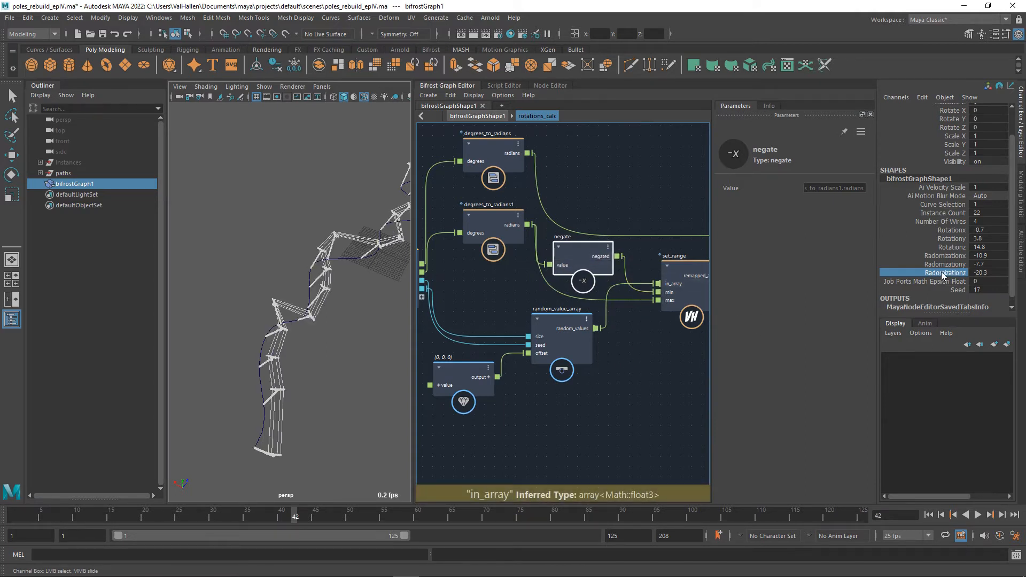
Vary Radomizationz to test the poles' tilt, and reset all Rotation and Radomization X, Y and Z values to 0.
{"action": "middle_click_drag", "start_coordinate": [310, 217], "coordinate": [434, 249]}
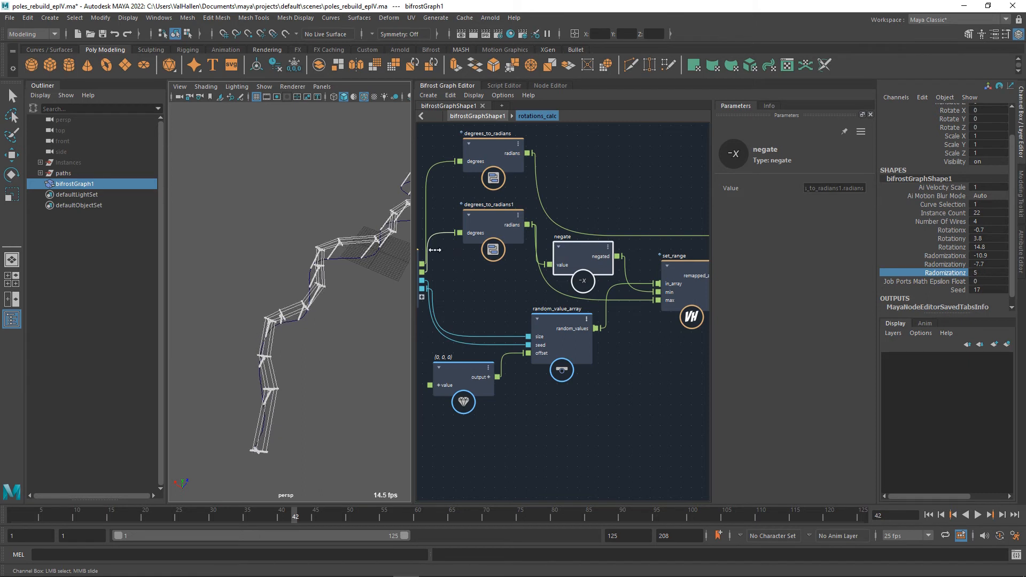
{"action": "left_click_drag", "start_coordinate": [981, 230], "coordinate": [988, 281]}
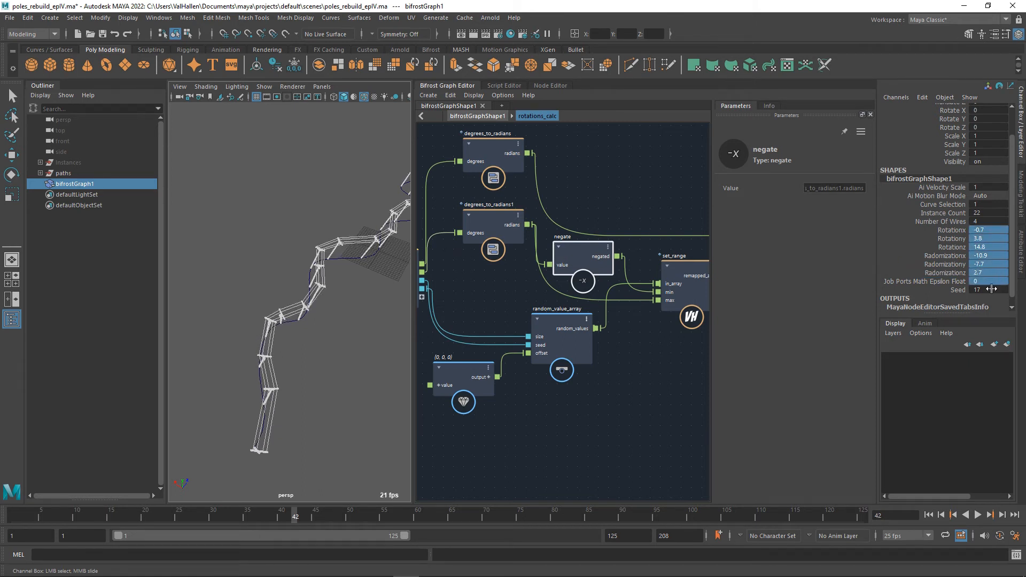
{"action": "type", "text": "0"}
{"action": "key", "text": "Return"}
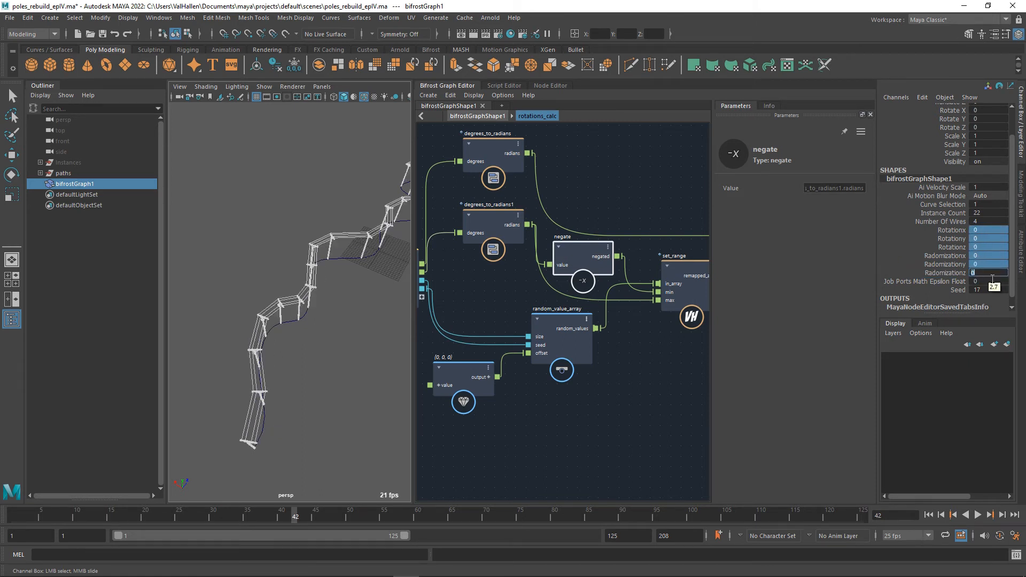
Test the pole randomization by varying Radomizationz down to 0.2 and Radomizationx to -2.
{"action": "left_click", "coordinate": [959, 274]}
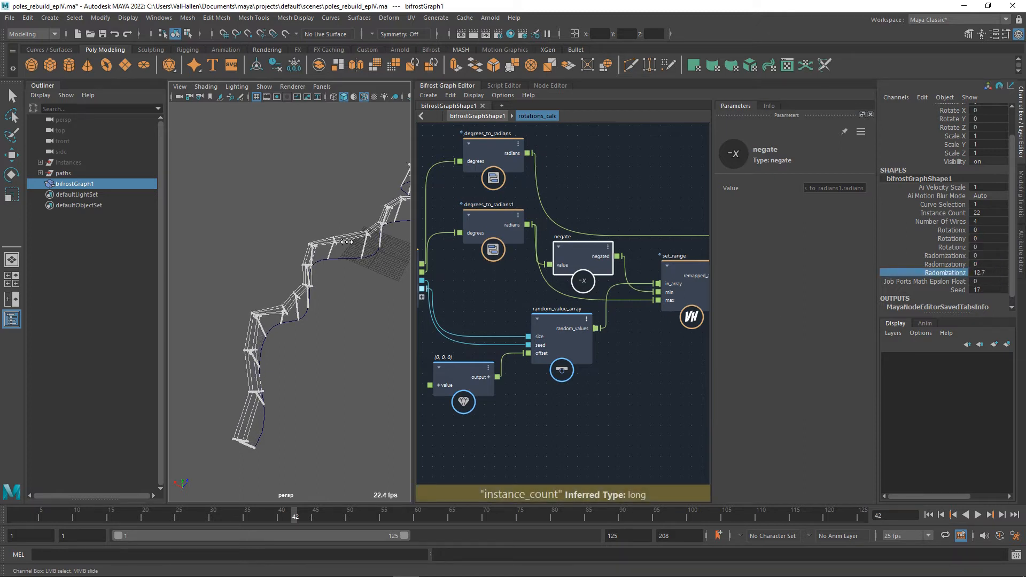
{"action": "middle_click_drag", "start_coordinate": [312, 240], "coordinate": [274, 228]}
{"action": "mouse_move", "coordinate": [639, 372]}
{"action": "middle_mouse_down"}
{"action": "mouse_move", "coordinate": [625, 368]}
{"action": "mouse_move", "coordinate": [646, 367]}
{"action": "middle_mouse_up"}
{"action": "scroll", "coordinate": [645, 366], "scroll_direction": "down", "scroll_amount": 1}
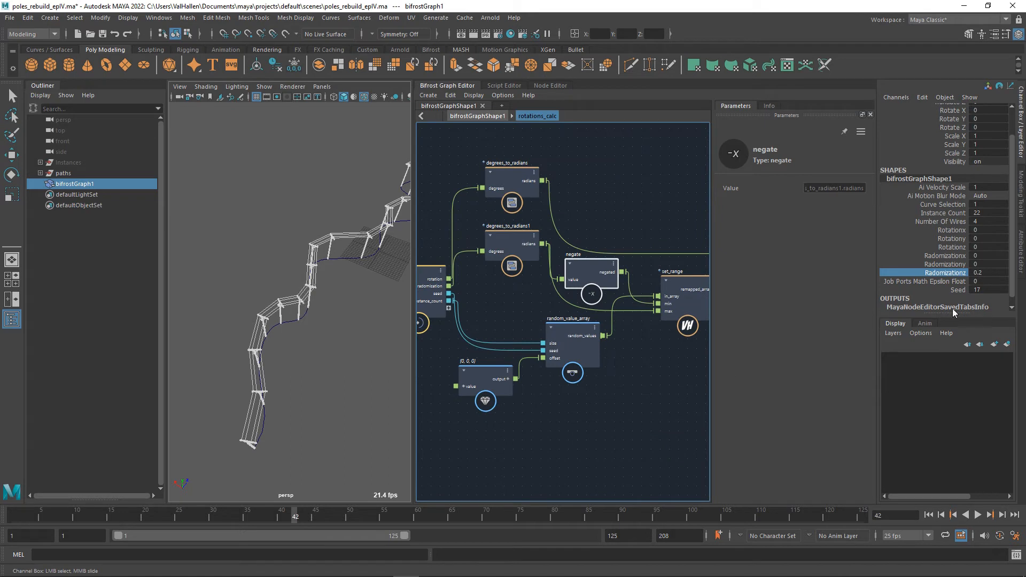
{"action": "left_click", "coordinate": [945, 256]}
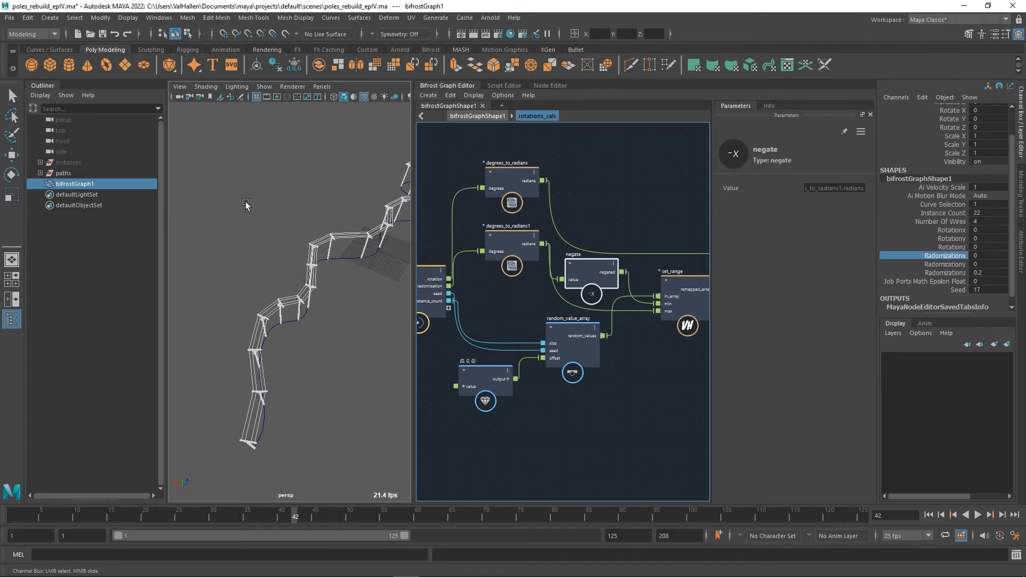
{"action": "middle_click_drag", "start_coordinate": [246, 204], "coordinate": [212, 229]}
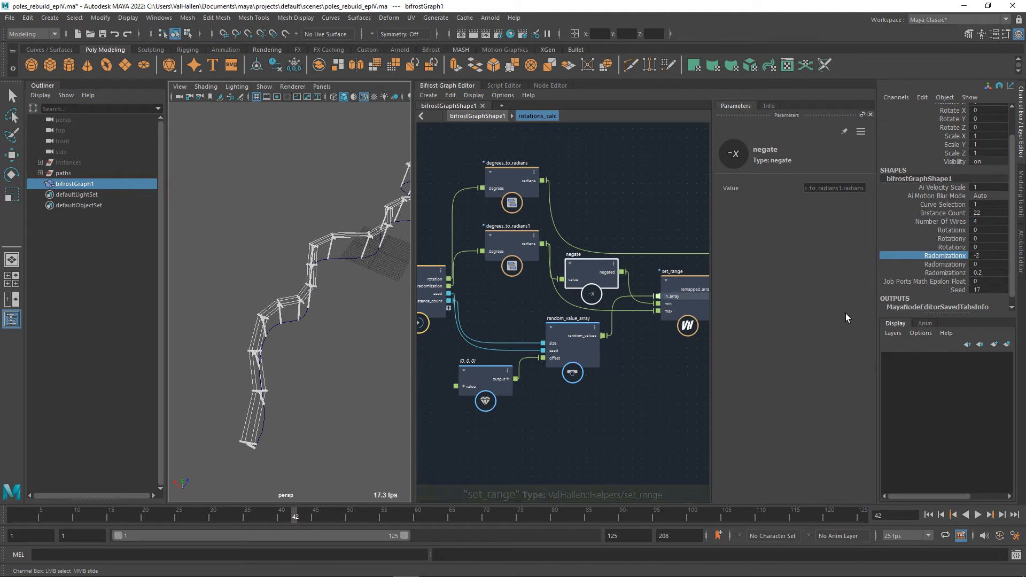
Try feeding set_range's min from the [0, 0, 0] value node while varying Radomizationz, and restore the connection from the negate node.
{"action": "left_click_drag", "start_coordinate": [600, 272], "coordinate": [611, 217]}
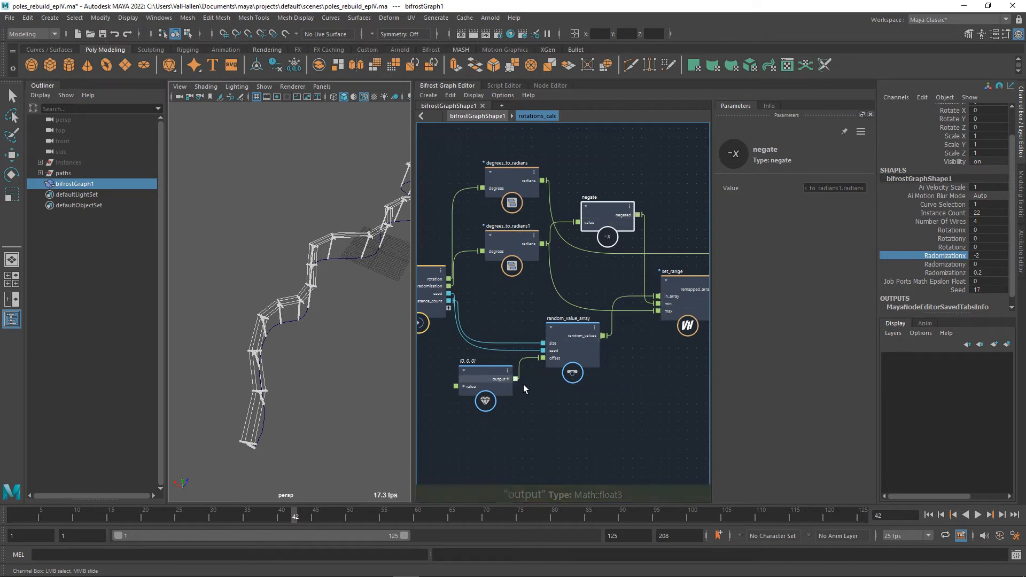
{"action": "left_click_drag", "start_coordinate": [515, 379], "coordinate": [659, 304]}
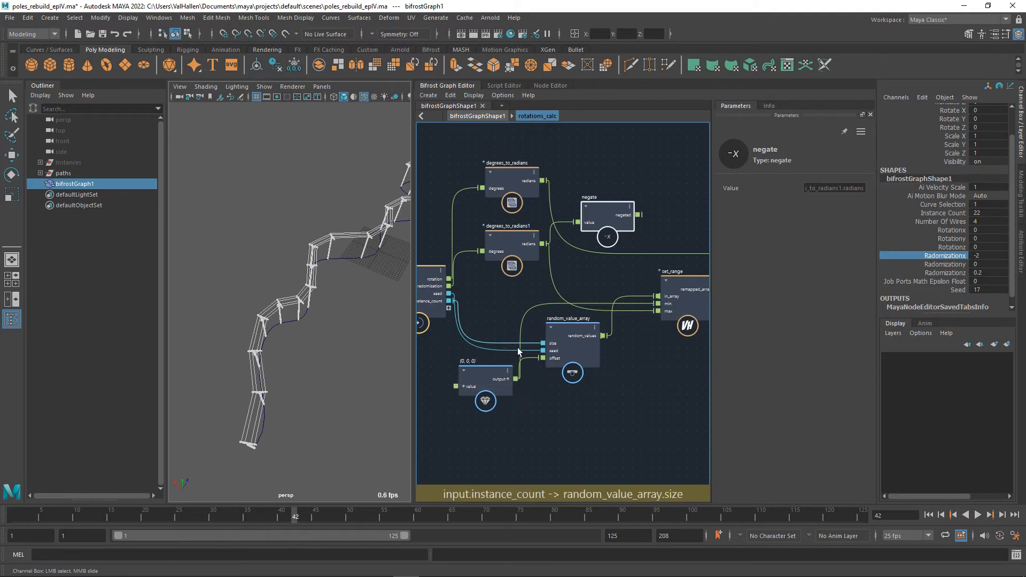
{"action": "left_click", "coordinate": [956, 273]}
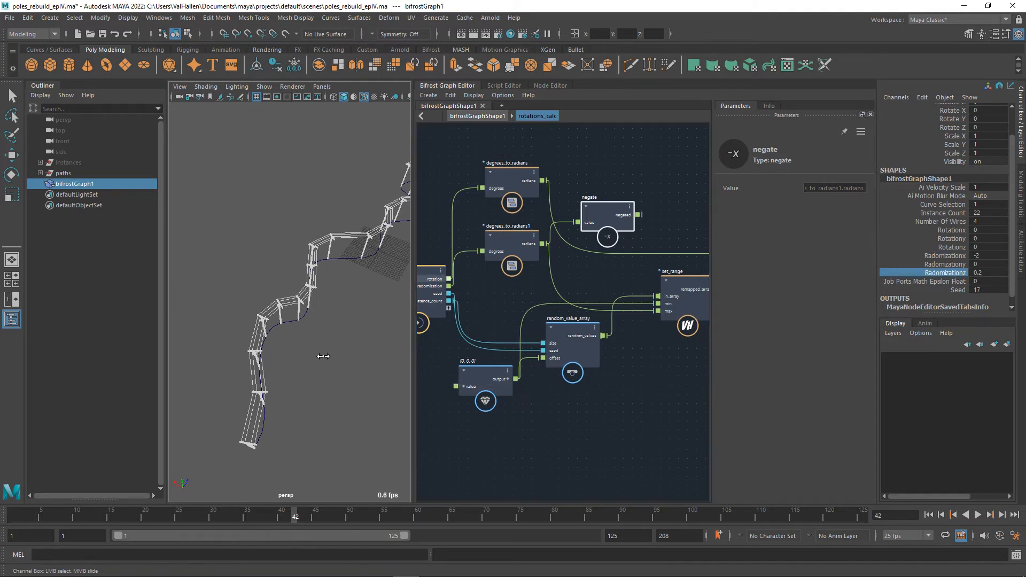
{"action": "middle_click_drag", "start_coordinate": [323, 356], "coordinate": [388, 352]}
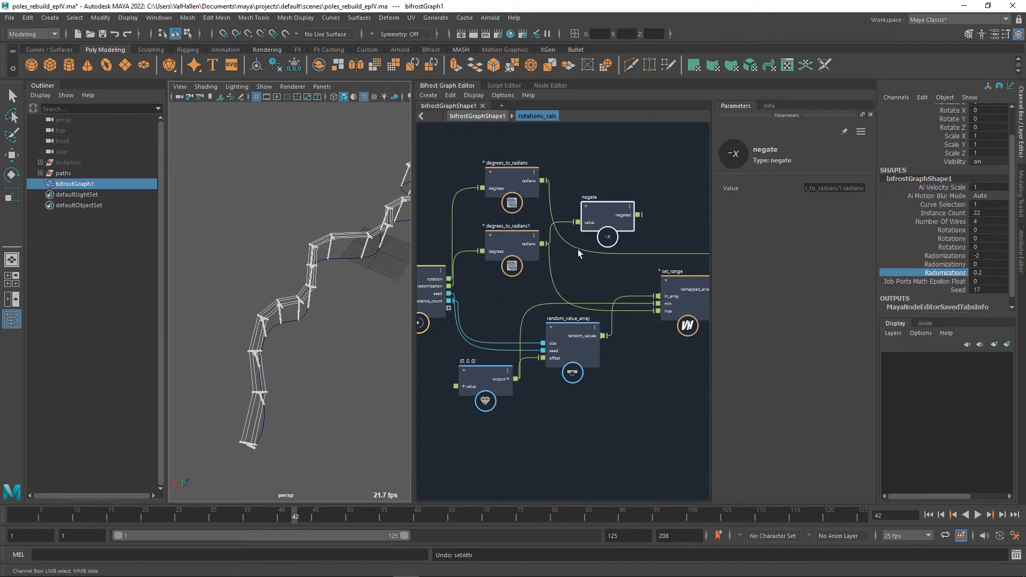
{"action": "left_click_drag", "start_coordinate": [638, 214], "coordinate": [658, 304]}
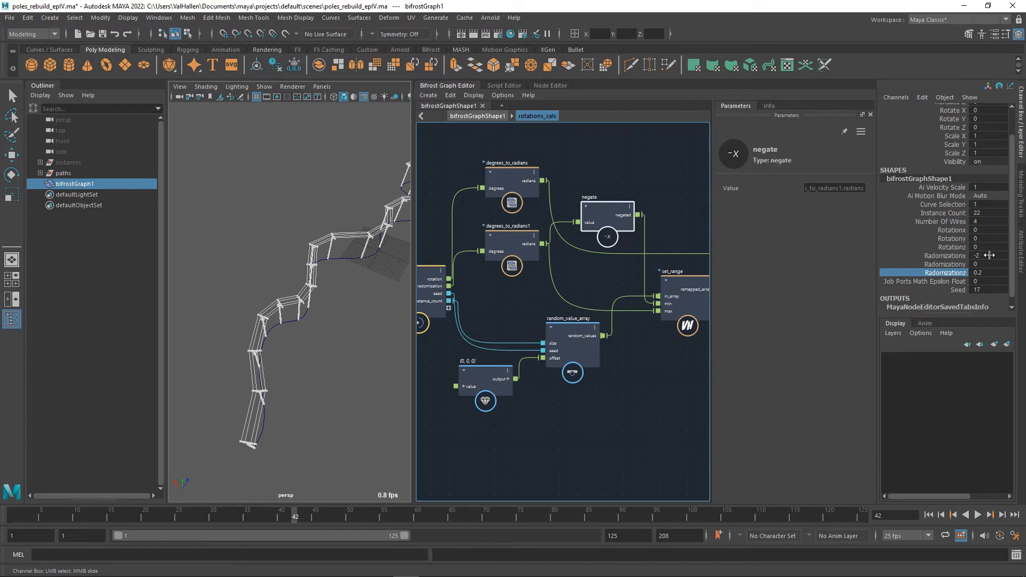
Set Radomization X, Y and Z and the Seed to 0 on bifrostGraphShape1.
{"action": "left_click_drag", "start_coordinate": [988, 258], "coordinate": [989, 273]}
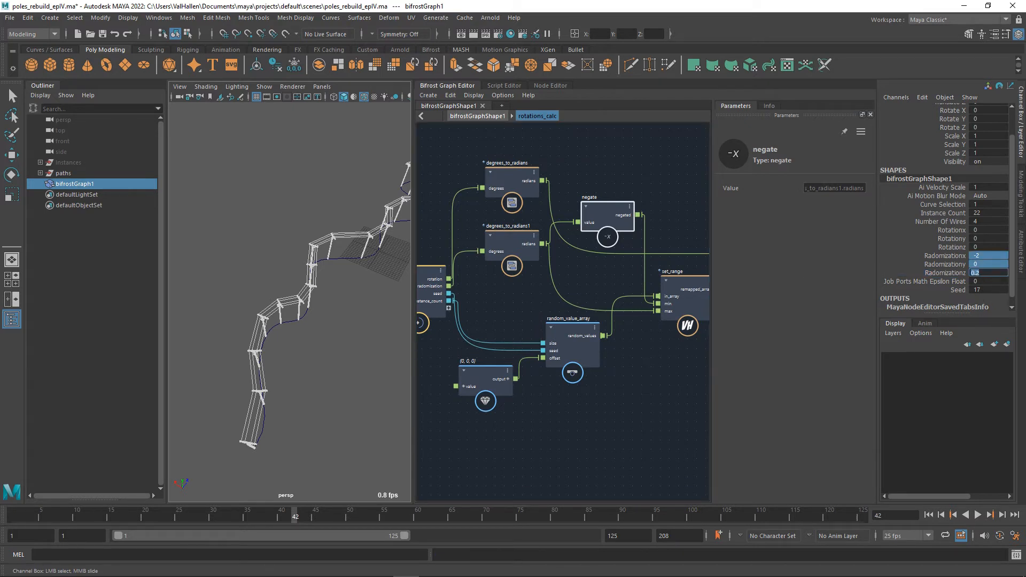
{"action": "key", "text": "Return"}
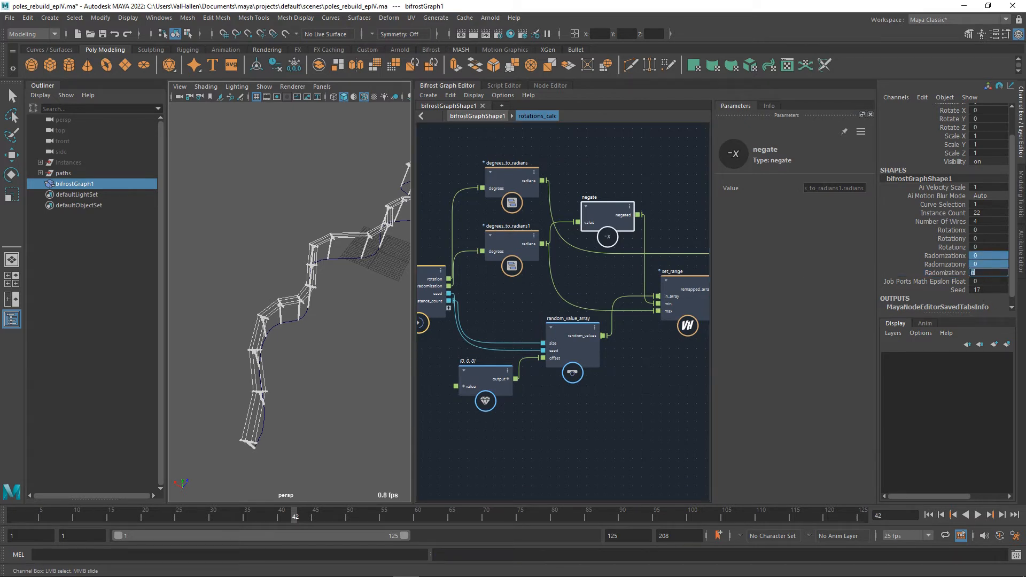
{"action": "left_click", "coordinate": [993, 292]}
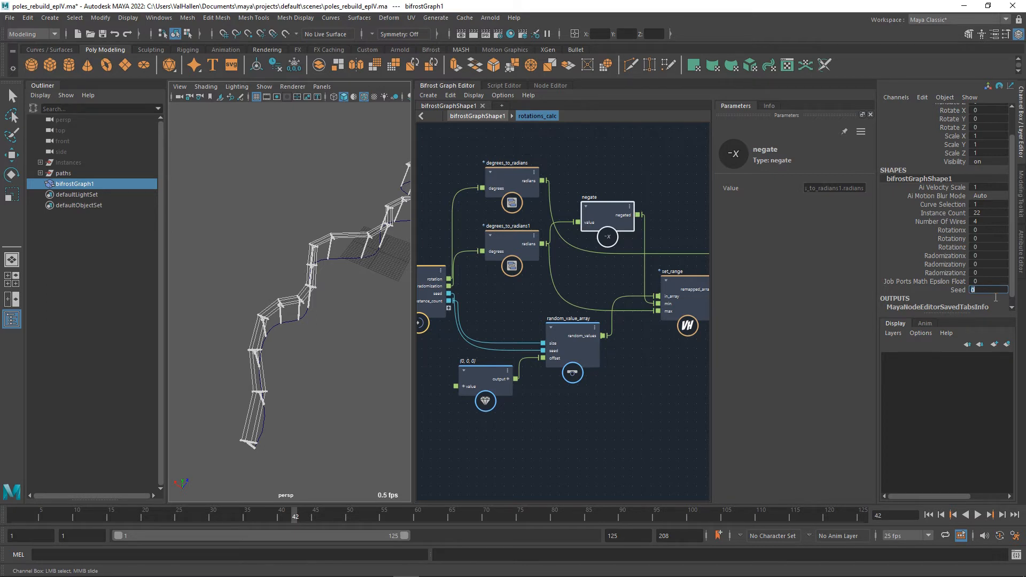
{"action": "type", "text": "0"}
{"action": "key", "text": "Return"}
{"action": "left_click_drag", "start_coordinate": [329, 249], "coordinate": [342, 298], "text": "alt"}
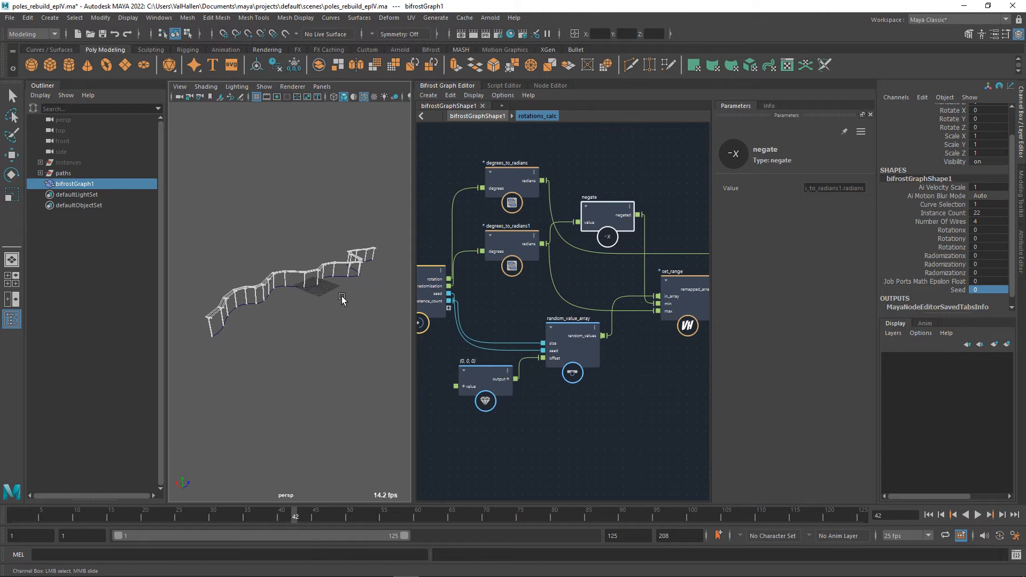
Leave the rotations_calc compound for the parent bifrostGraphShape1 level and save the scene.
{"action": "left_click", "coordinate": [595, 410]}
{"action": "key", "text": "u"}
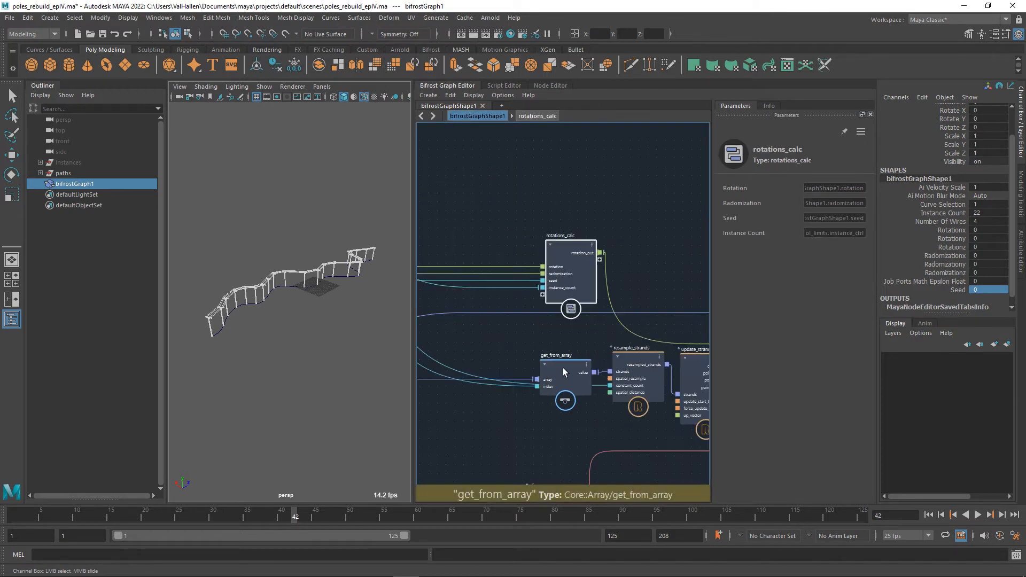
{"action": "key", "text": "ctrl+s"}
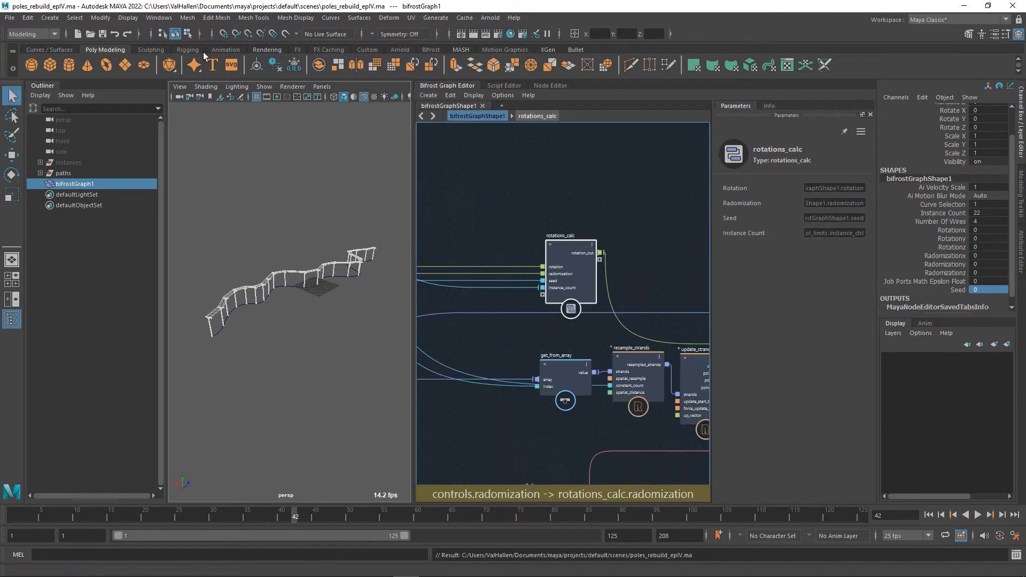
Save the scene under the name poles_rebuild_epV.ma, replacing the existing file.
{"action": "left_click", "coordinate": [15, 19]}
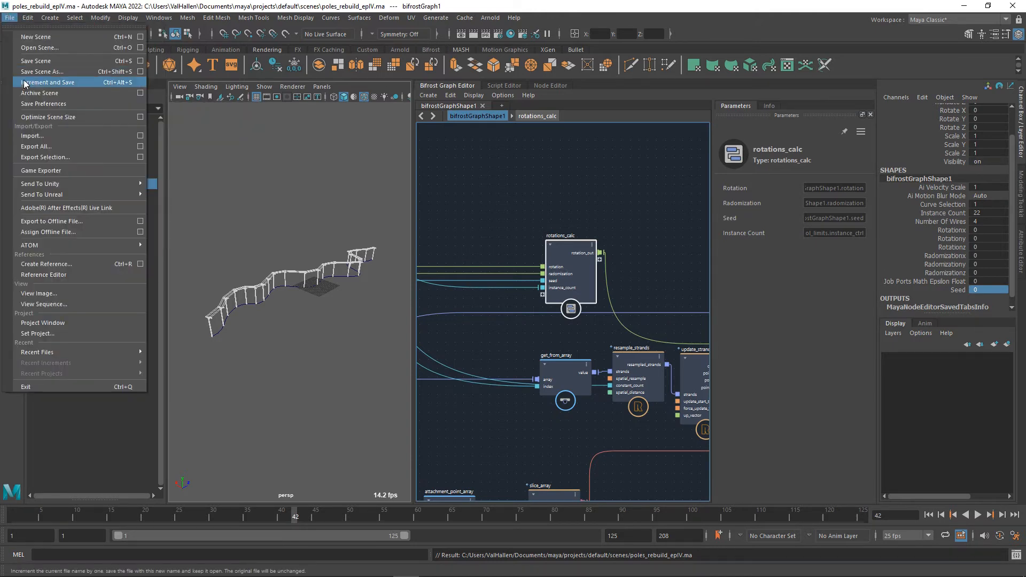
{"action": "left_click", "coordinate": [28, 71]}
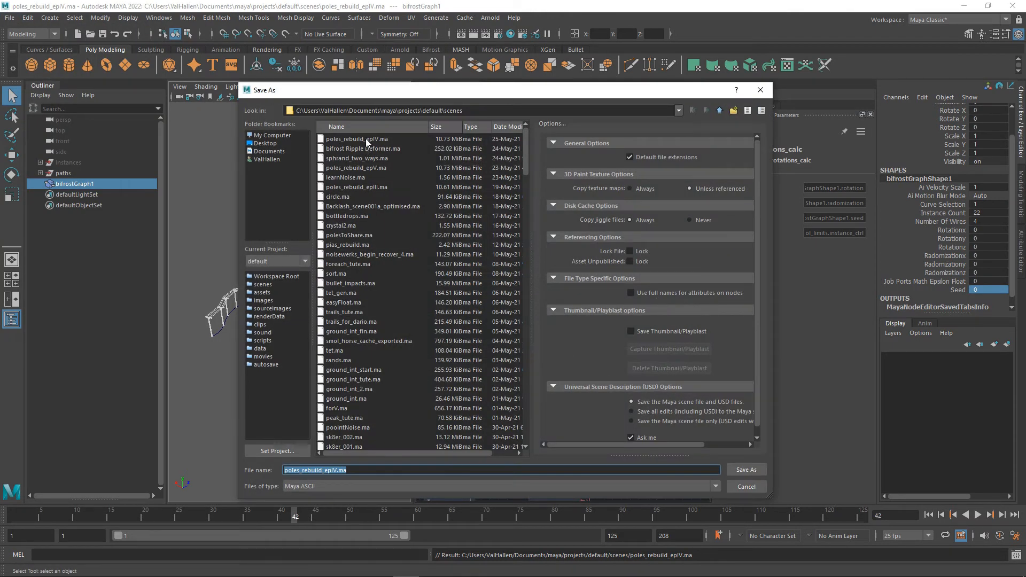
{"action": "left_click", "coordinate": [369, 168]}
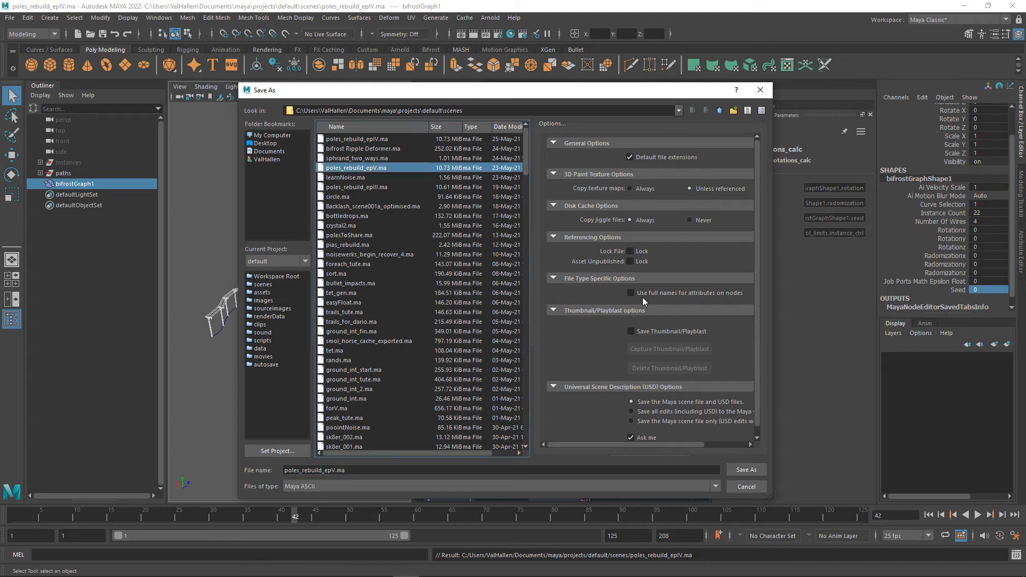
{"action": "left_click", "coordinate": [751, 471]}
{"action": "left_click", "coordinate": [469, 311]}
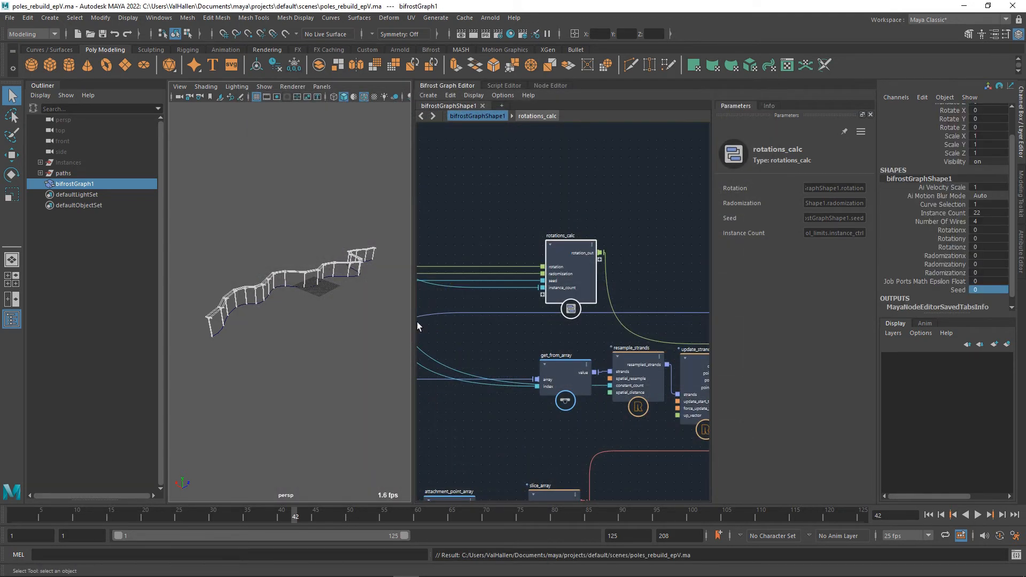
{"action": "left_click_drag", "start_coordinate": [217, 340], "coordinate": [283, 340], "text": "alt"}
{"action": "scroll", "coordinate": [284, 340], "scroll_direction": "up", "scroll_amount": 7}
{"action": "middle_click_drag", "start_coordinate": [311, 350], "coordinate": [316, 376], "text": "alt"}
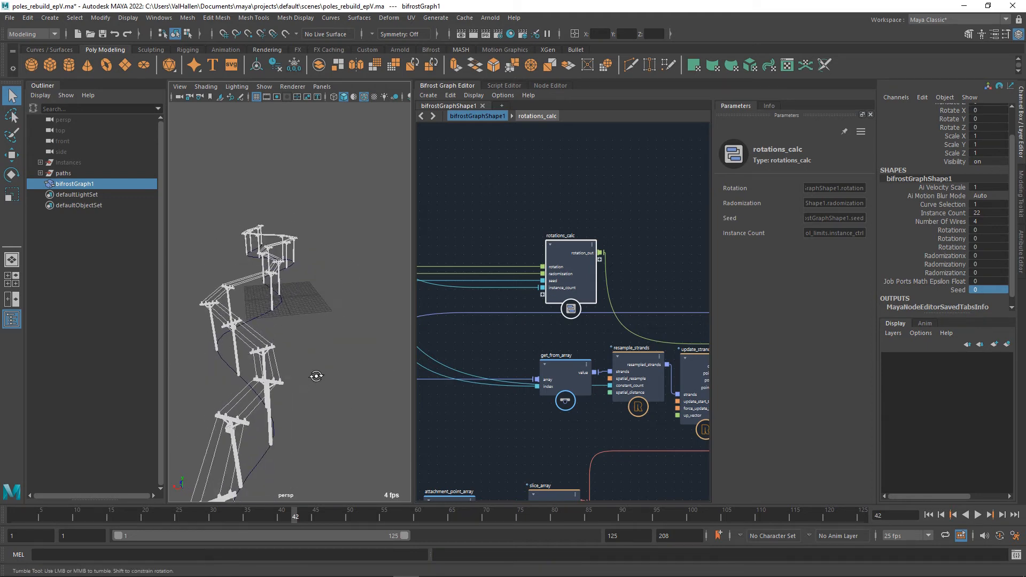
{"action": "left_click_drag", "start_coordinate": [316, 376], "coordinate": [261, 300], "text": "alt"}
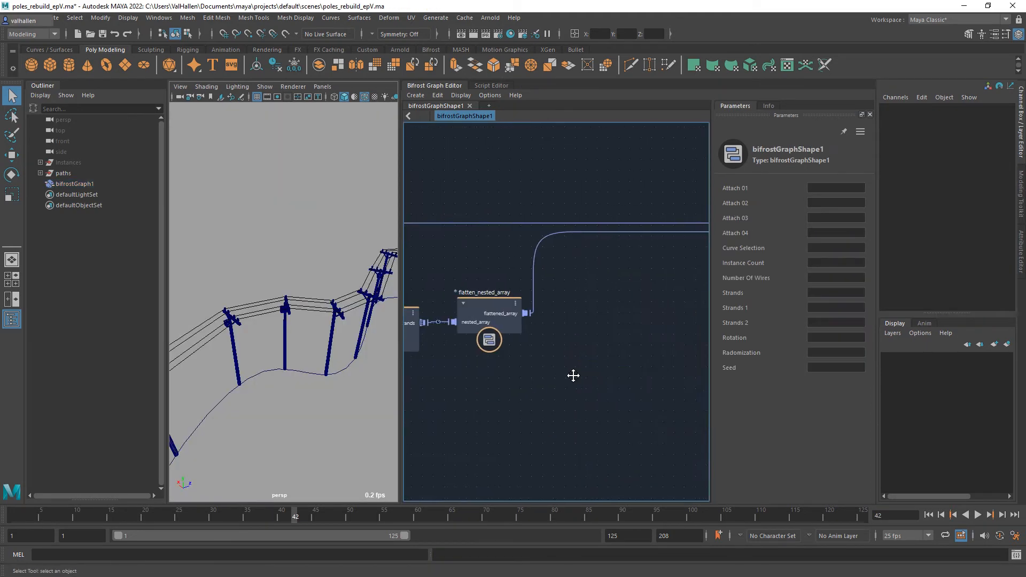
Add a watchpoint to the connection from flatten_nested_array's flattened_array to the graph output and show its array size.
{"action": "middle_click_drag", "start_coordinate": [572, 373], "coordinate": [567, 336]}
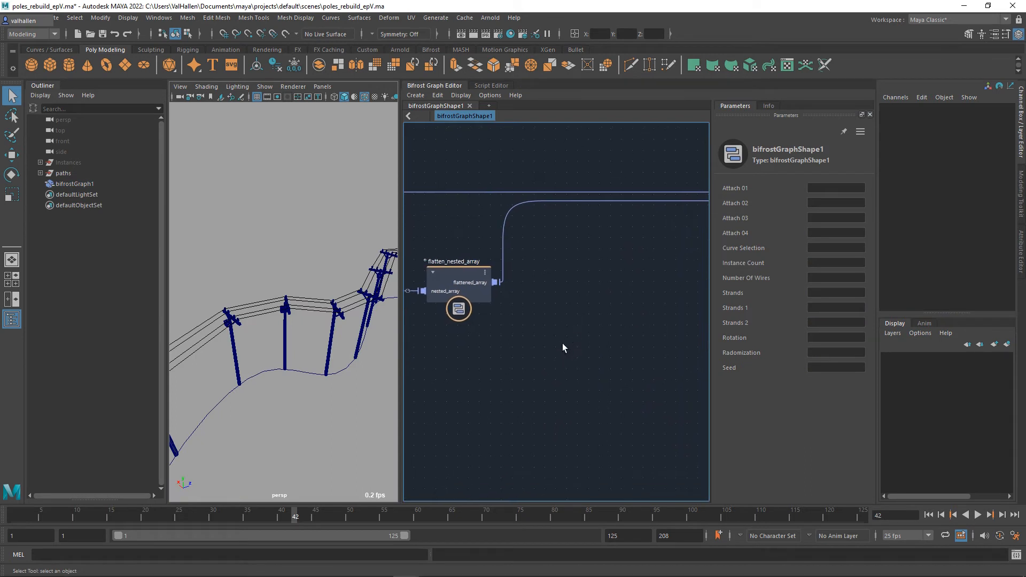
{"action": "mouse_move", "coordinate": [500, 284]}
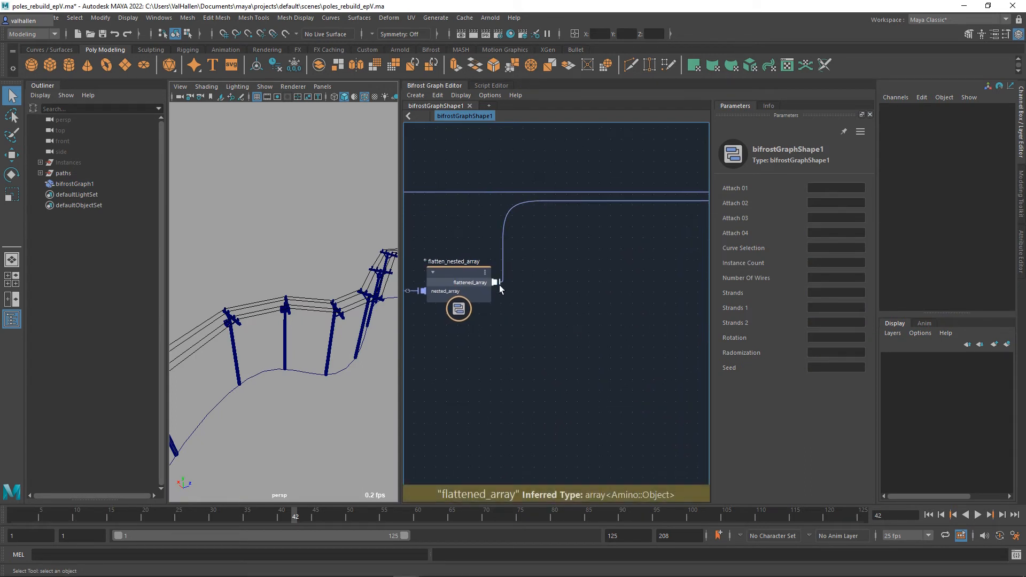
{"action": "middle_click_drag", "start_coordinate": [515, 322], "coordinate": [524, 335]}
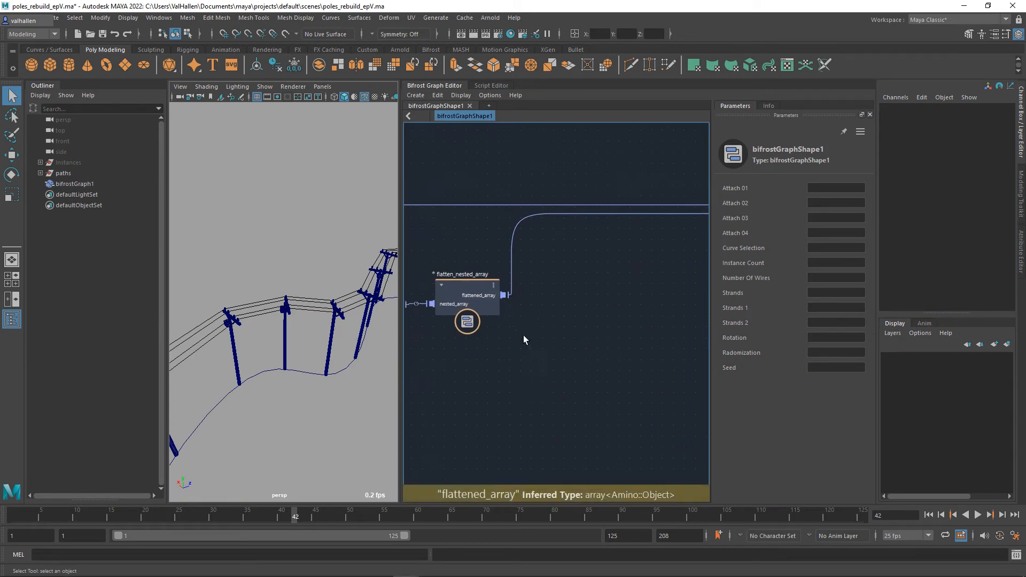
{"action": "right_click", "coordinate": [531, 218]}
{"action": "left_click", "coordinate": [537, 233]}
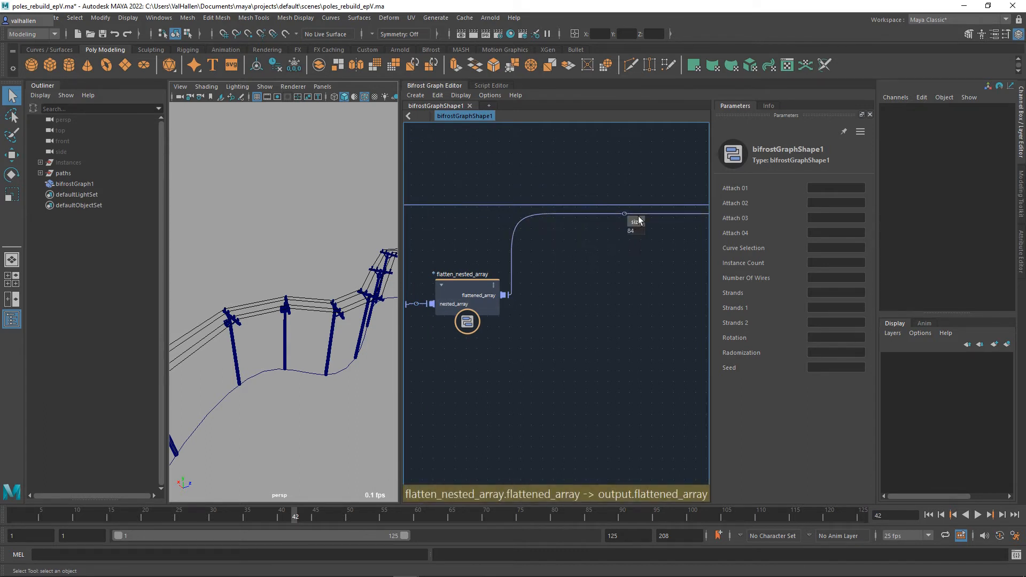
Move flatten_nested_array farther from wire_strands and show the watchpoint info on the connection between them.
{"action": "middle_click_drag", "start_coordinate": [627, 325], "coordinate": [761, 308]}
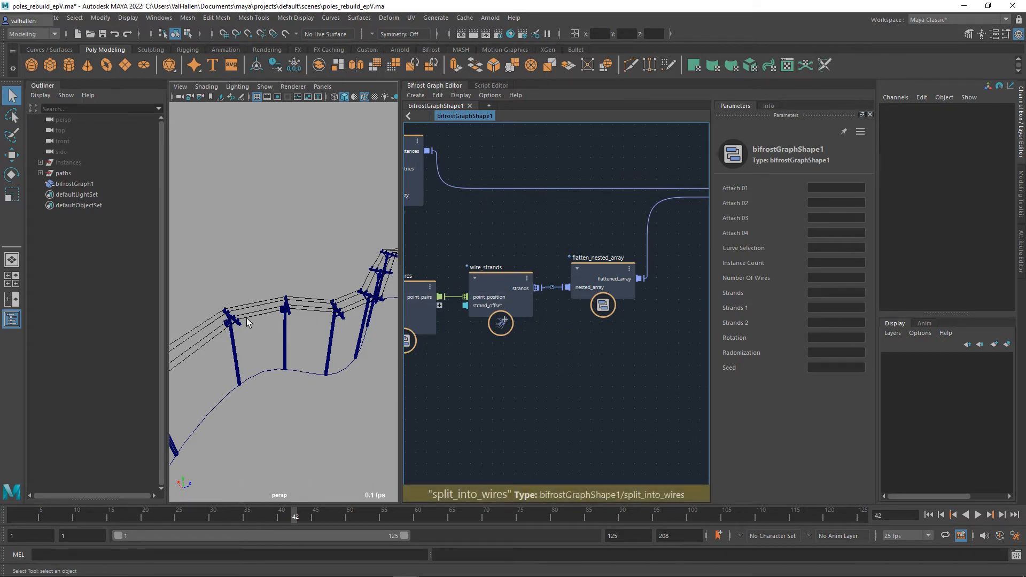
{"action": "mouse_move", "coordinate": [245, 319]}
{"action": "left_mouse_down", "text": "alt"}
{"action": "mouse_move", "coordinate": [327, 306]}
{"action": "mouse_move", "coordinate": [277, 322]}
{"action": "mouse_move", "coordinate": [245, 314]}
{"action": "mouse_move", "coordinate": [249, 332]}
{"action": "mouse_move", "coordinate": [256, 311]}
{"action": "left_mouse_up", "text": "alt"}
{"action": "middle_click_drag", "start_coordinate": [514, 369], "coordinate": [499, 381]}
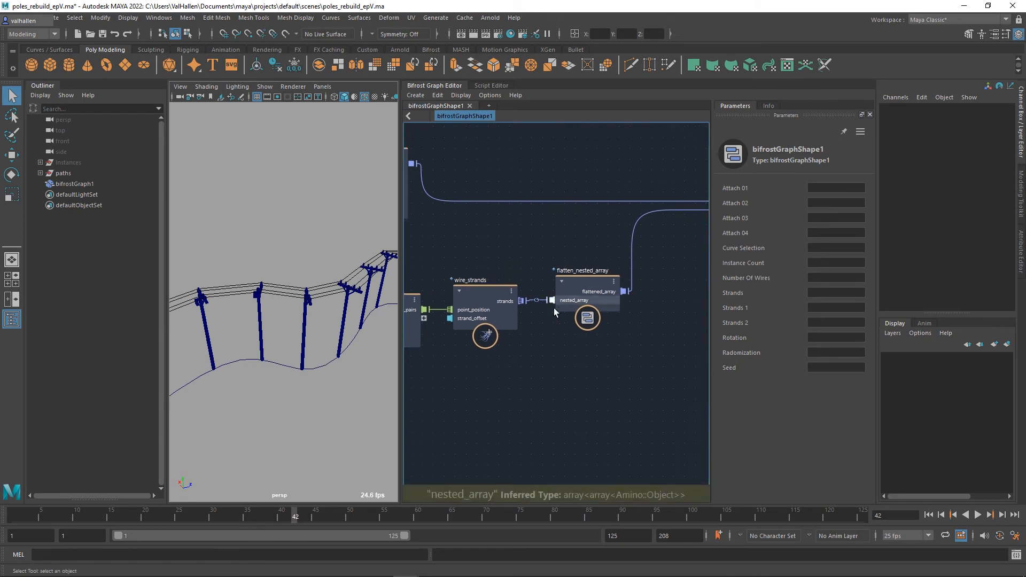
{"action": "left_click_drag", "start_coordinate": [586, 296], "coordinate": [605, 298]}
{"action": "right_click", "coordinate": [547, 300]}
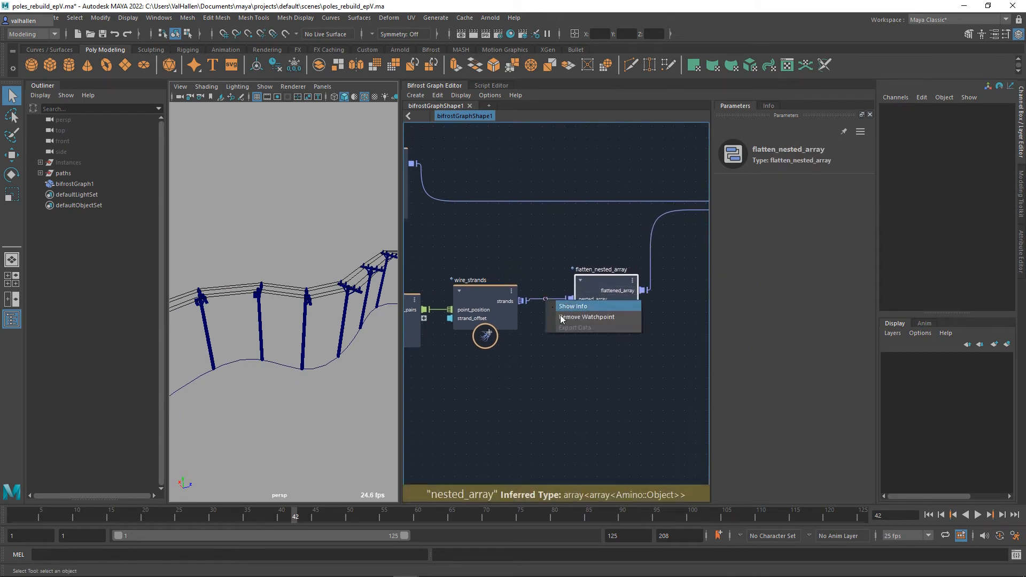
{"action": "left_click", "coordinate": [571, 307]}
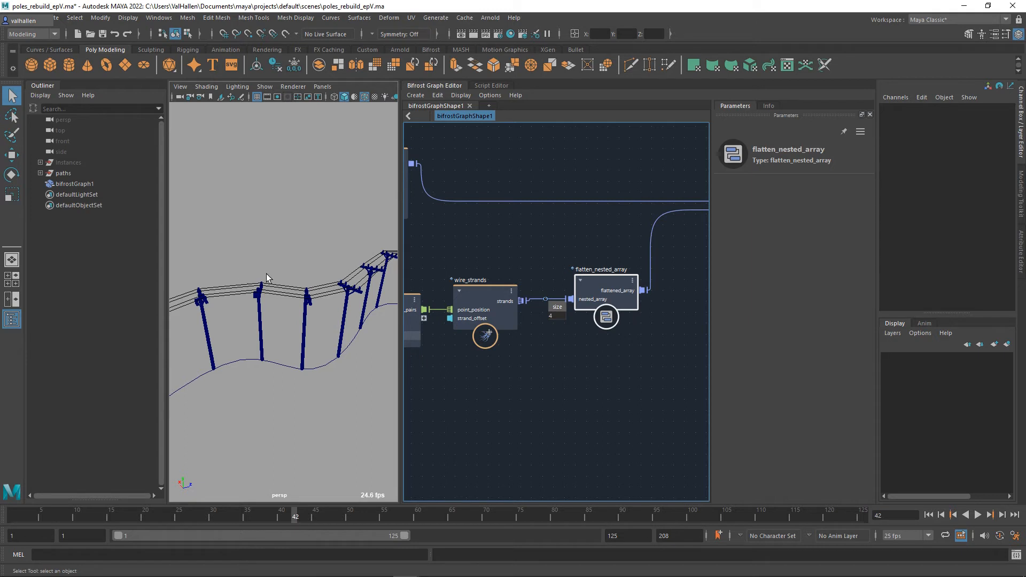
Add a for_each node below the connection running from flatten_nested_array to the graph output.
{"action": "middle_click_drag", "start_coordinate": [591, 392], "coordinate": [508, 329]}
{"action": "left_click_drag", "start_coordinate": [471, 293], "coordinate": [549, 358]}
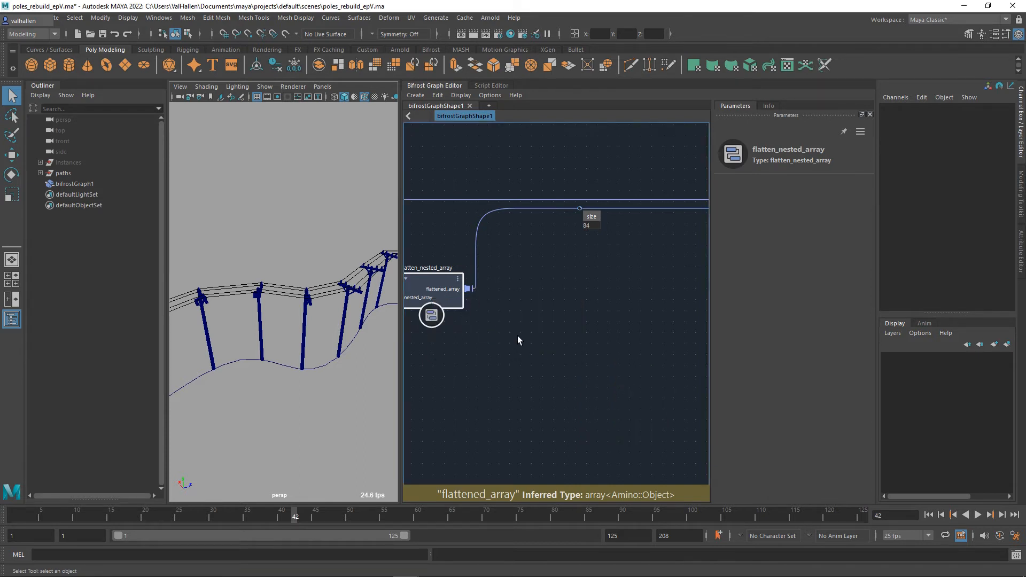
{"action": "key", "text": "Tab"}
{"action": "type", "text": "foreac"}
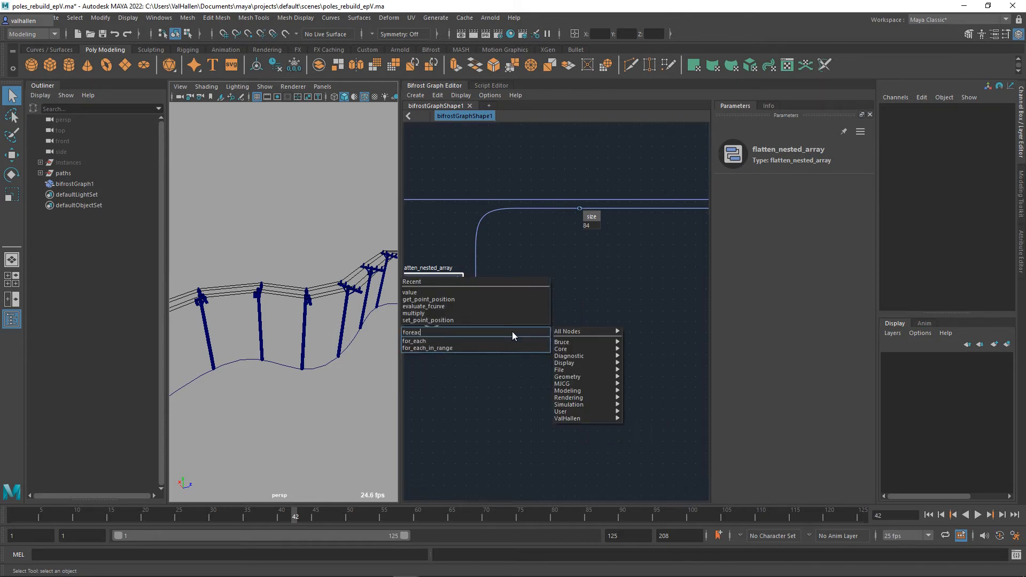
{"action": "type", "text": "h"}
{"action": "key", "text": "Down"}
{"action": "key", "text": "Return"}
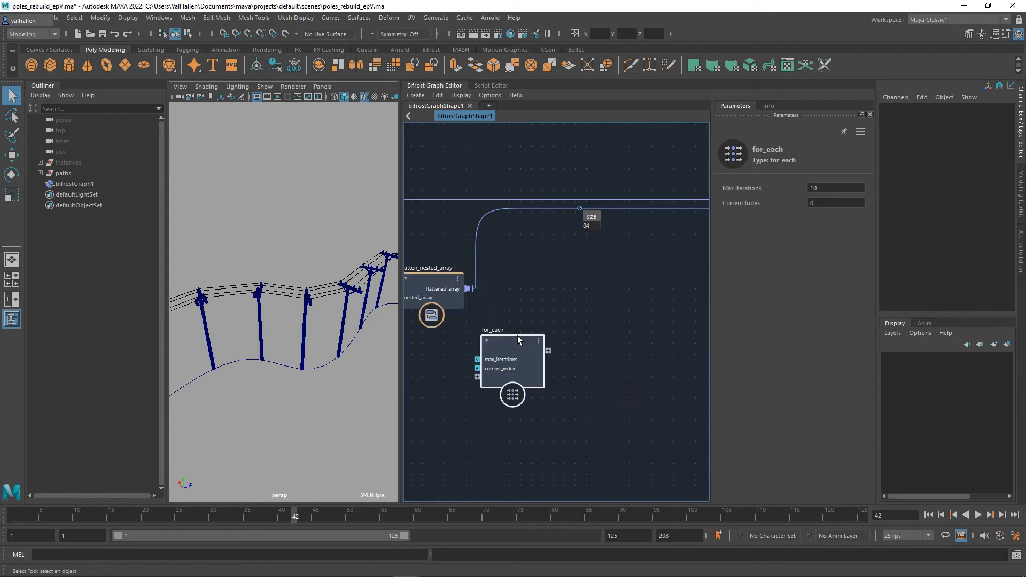
{"action": "left_click_drag", "start_coordinate": [514, 346], "coordinate": [522, 342]}
Connect flatten_nested_array's flattened_array to a new input port on for_each and enter the for_each compound.
{"action": "left_click_drag", "start_coordinate": [336, 311], "coordinate": [340, 334], "text": "alt"}
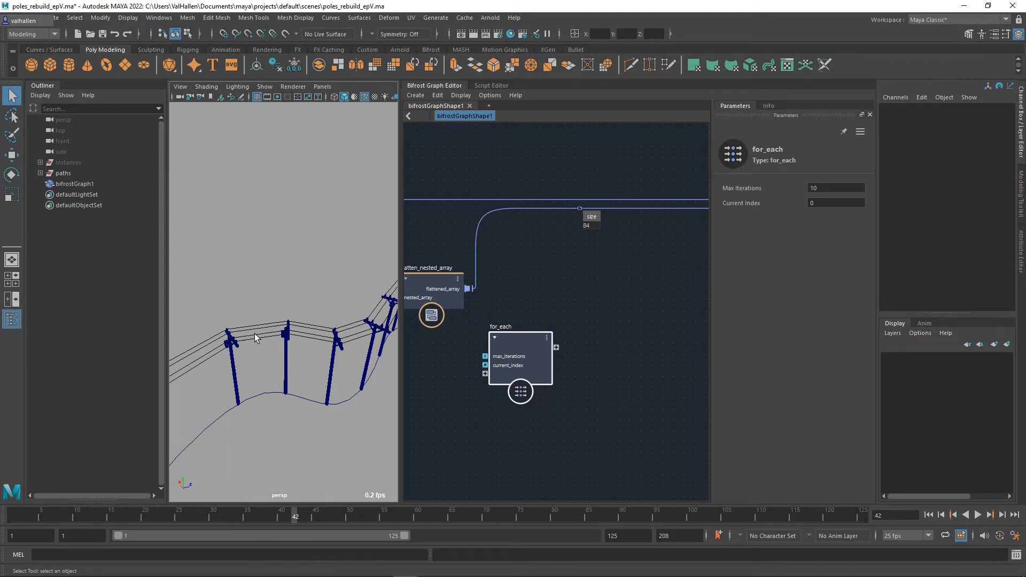
{"action": "right_click_drag", "start_coordinate": [280, 358], "coordinate": [371, 313], "text": "alt"}
{"action": "left_click_drag", "start_coordinate": [370, 314], "coordinate": [327, 317], "text": "alt"}
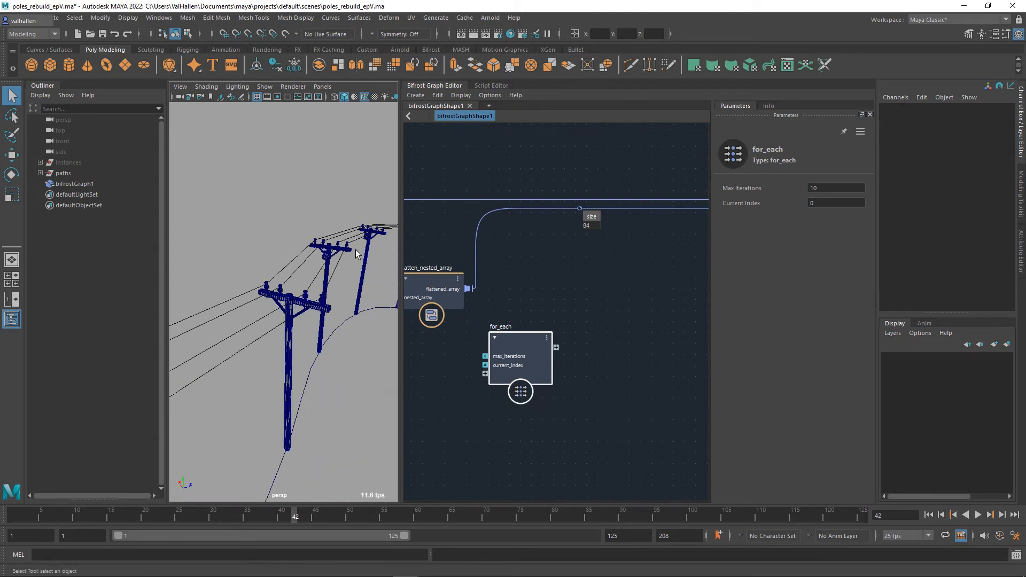
{"action": "middle_click_drag", "start_coordinate": [582, 336], "coordinate": [609, 341], "text": "alt"}
{"action": "left_click_drag", "start_coordinate": [564, 358], "coordinate": [572, 347]}
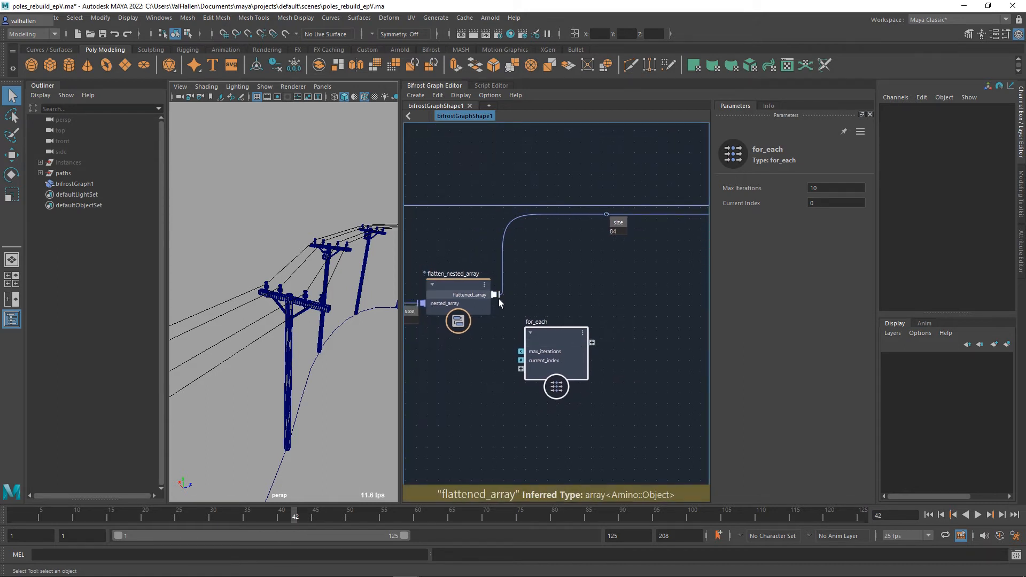
{"action": "left_click_drag", "start_coordinate": [497, 297], "coordinate": [536, 373]}
{"action": "left_click_drag", "start_coordinate": [583, 344], "coordinate": [590, 330]}
{"action": "double_click", "coordinate": [567, 324]}
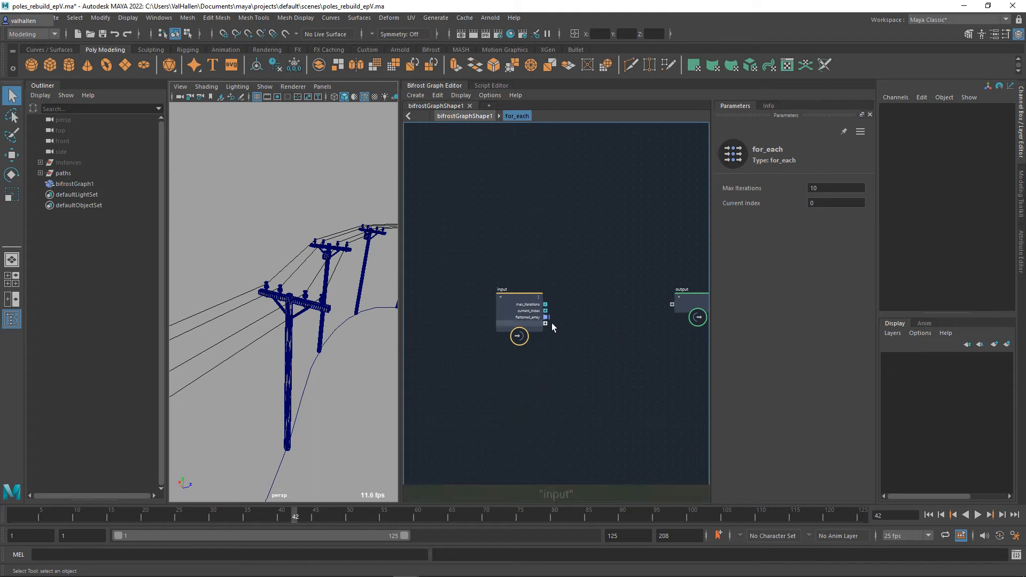
Make the flattened_array port of the for_each input node an iteration target and move the input node away from the output.
{"action": "right_click", "coordinate": [546, 317]}
{"action": "mouse_move", "coordinate": [607, 439]}
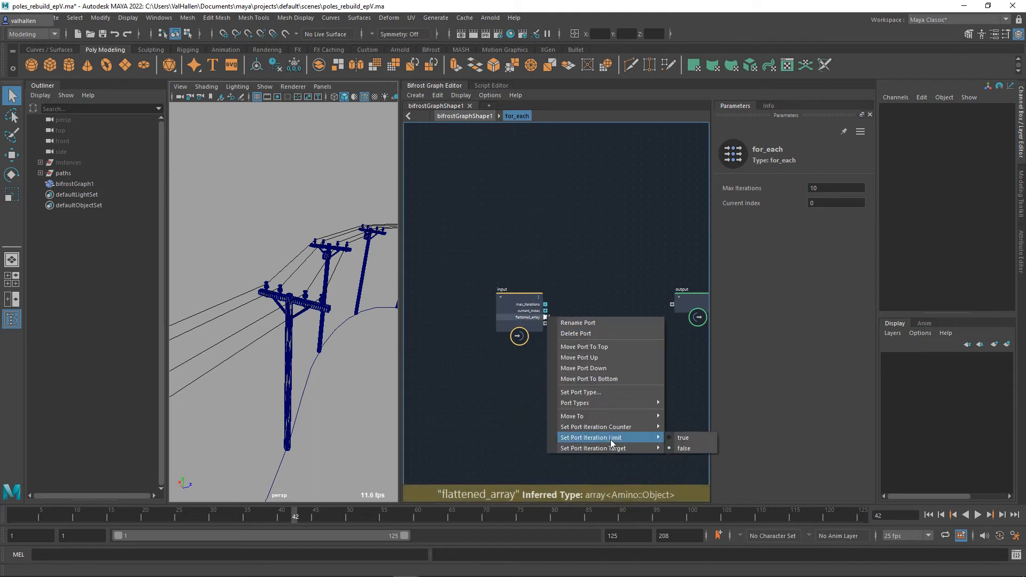
{"action": "left_click", "coordinate": [683, 437]}
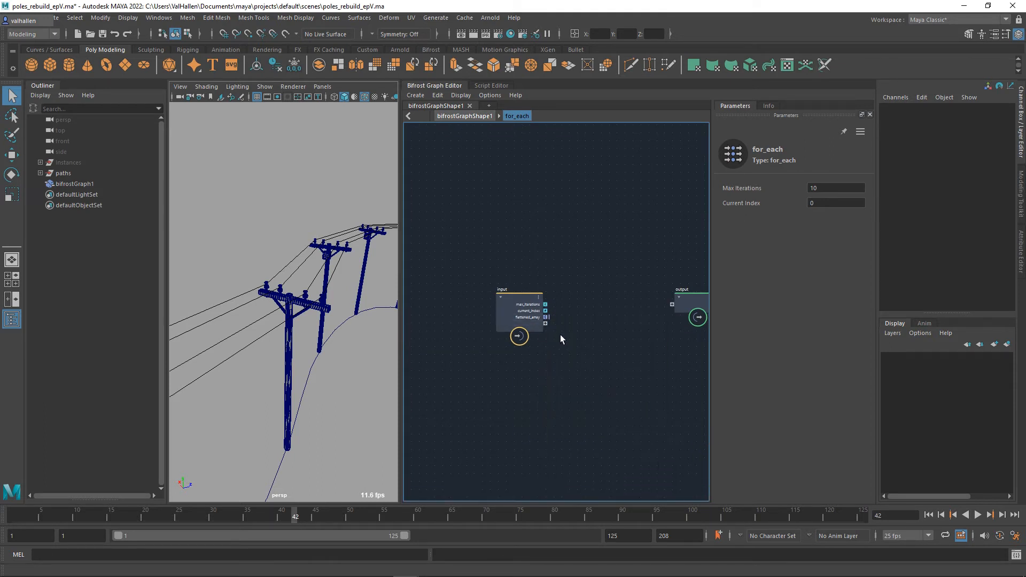
{"action": "left_click_drag", "start_coordinate": [518, 301], "coordinate": [469, 295]}
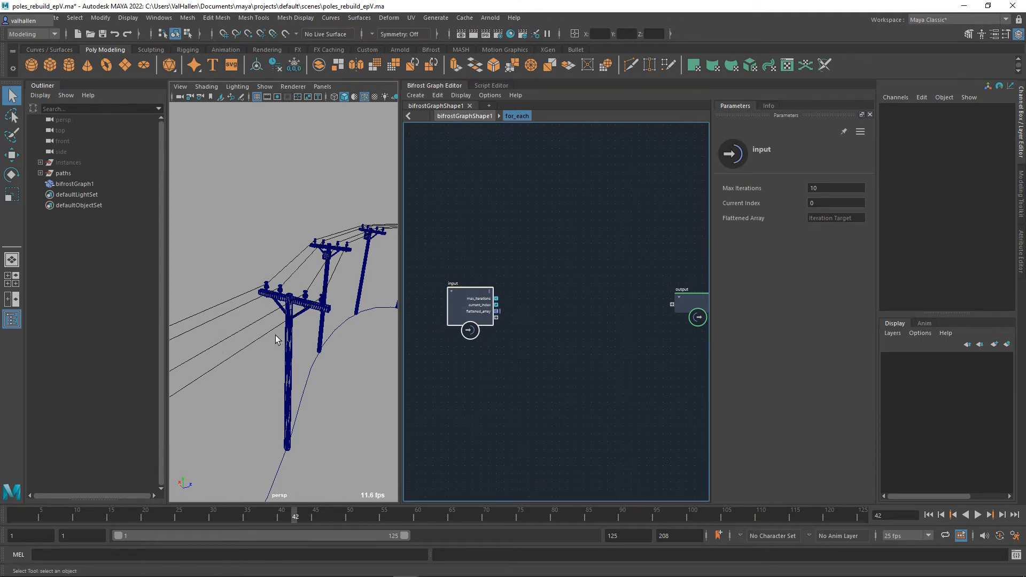
{"action": "middle_click_drag", "start_coordinate": [540, 361], "coordinate": [561, 373]}
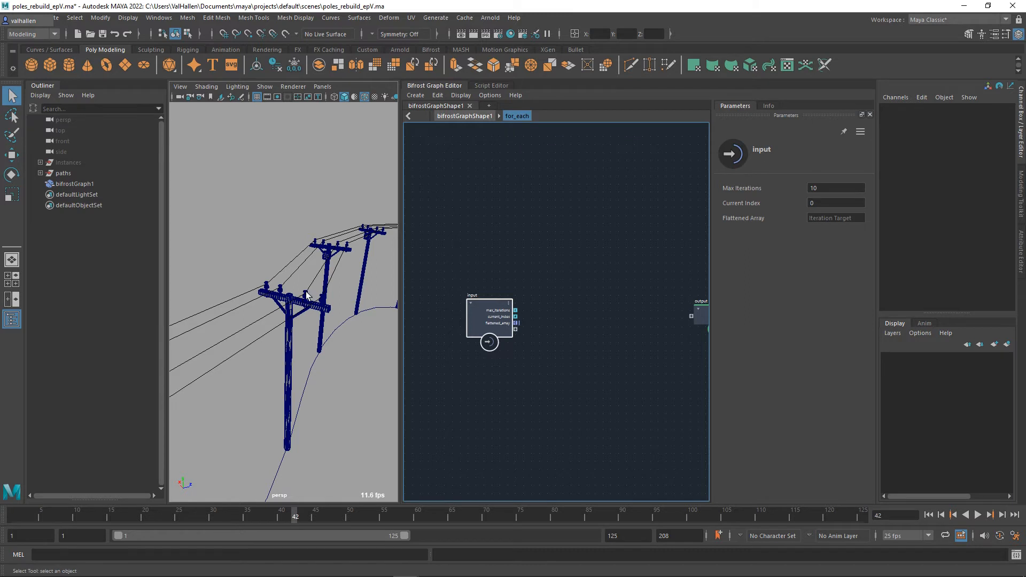
{"action": "mouse_move", "coordinate": [526, 374]}
{"action": "middle_mouse_down"}
{"action": "mouse_move", "coordinate": [497, 383]}
{"action": "mouse_move", "coordinate": [509, 375]}
{"action": "middle_mouse_up"}
{"action": "left_click_drag", "start_coordinate": [500, 324], "coordinate": [550, 340]}
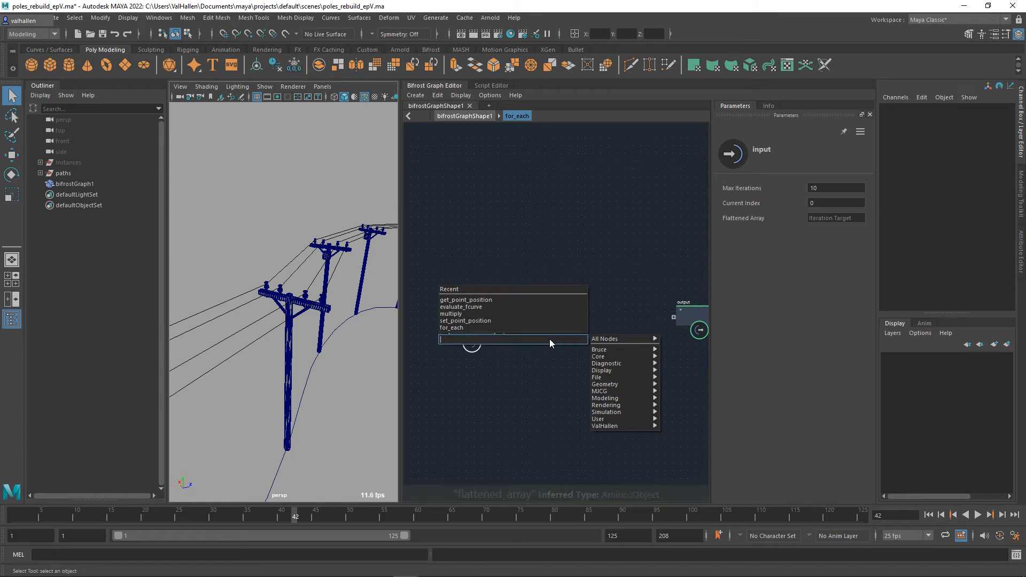
{"action": "type", "text": "update"}
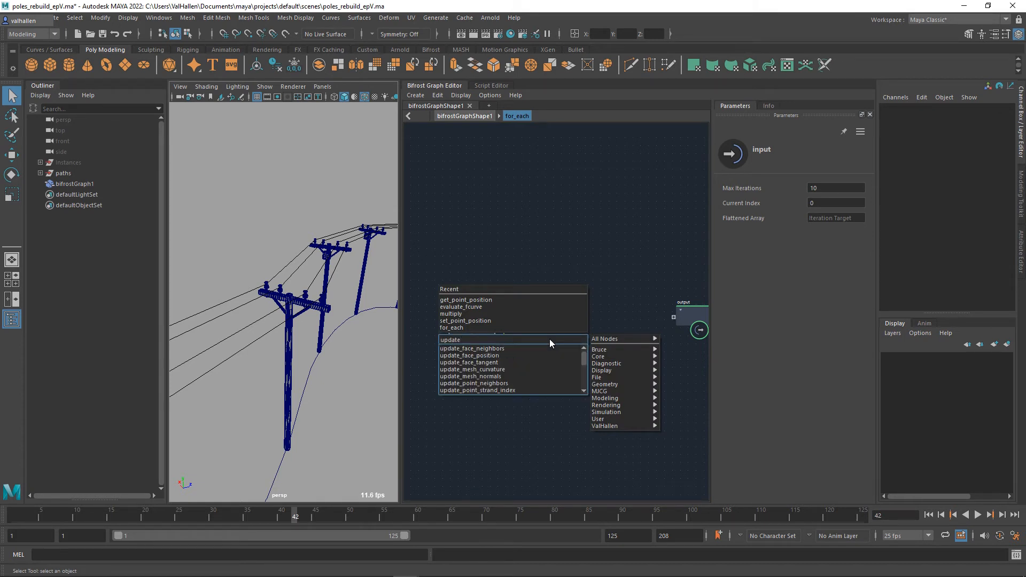
{"action": "key", "text": "Escape"}
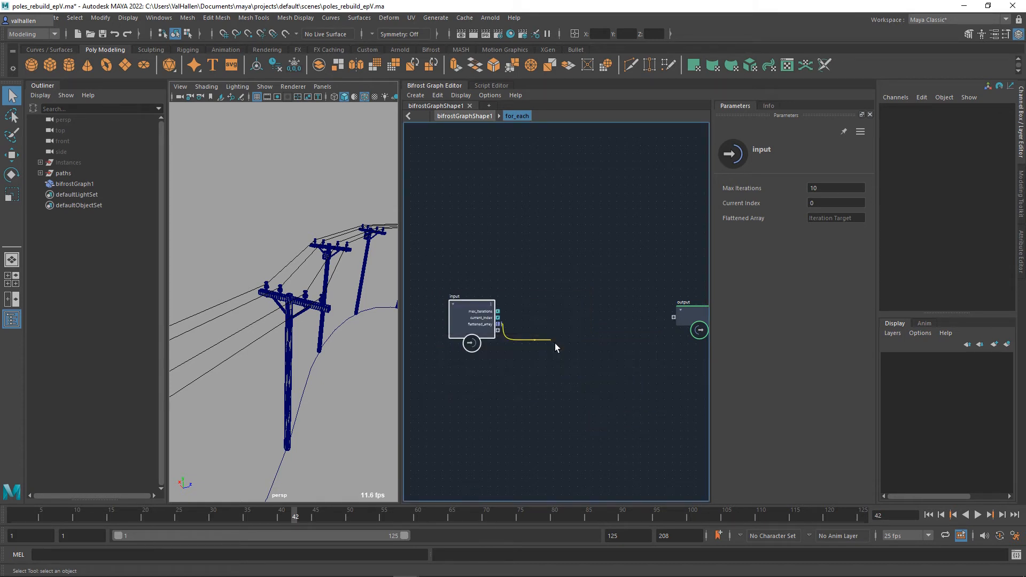
{"action": "left_click", "coordinate": [578, 332]}
Add a resample_strands node fed by flattened_array and space it apart from the input node.
{"action": "left_click_drag", "start_coordinate": [464, 315], "coordinate": [440, 309]}
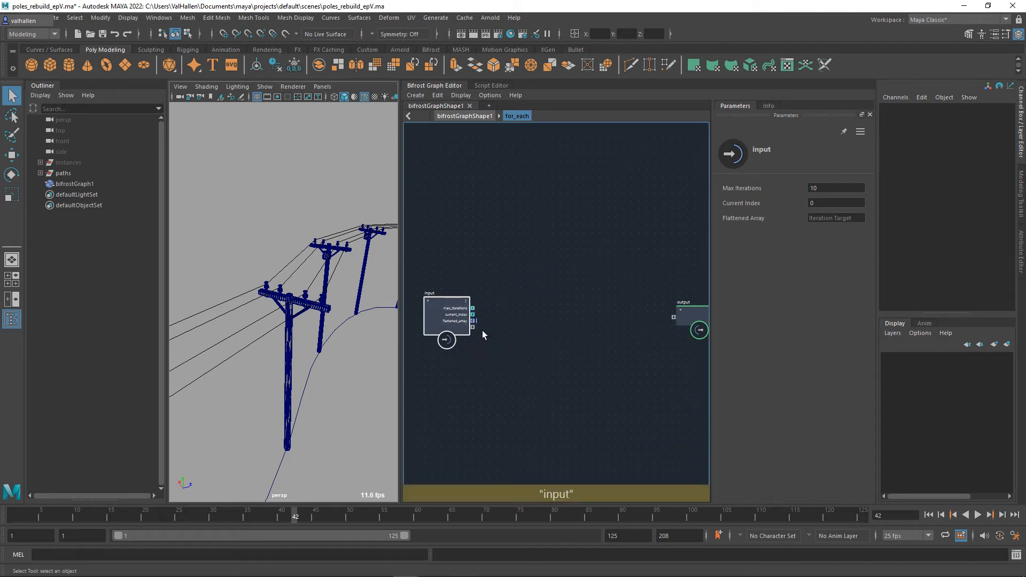
{"action": "left_click_drag", "start_coordinate": [474, 321], "coordinate": [508, 328]}
{"action": "type", "text": "resample"}
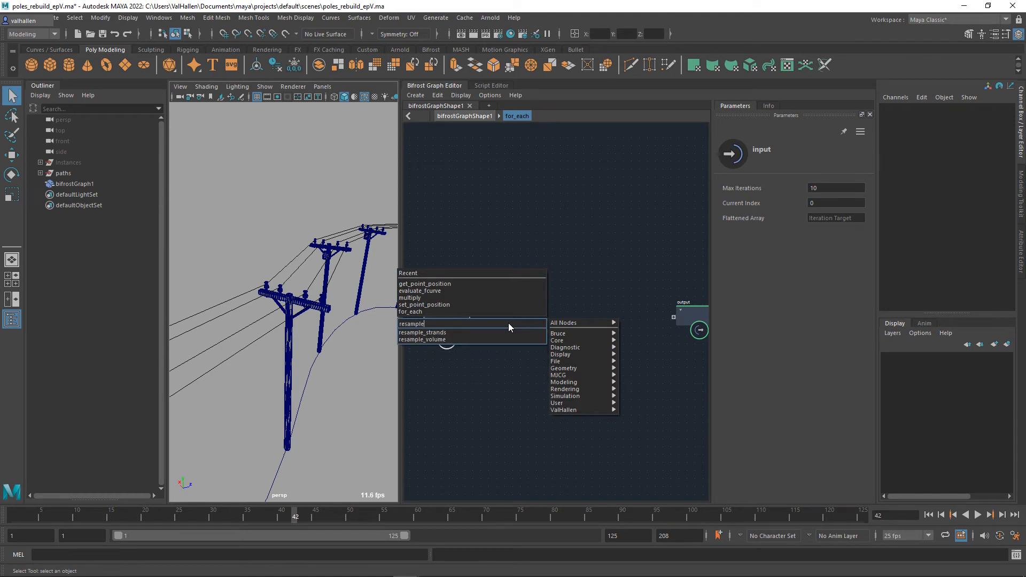
{"action": "key", "text": "Down"}
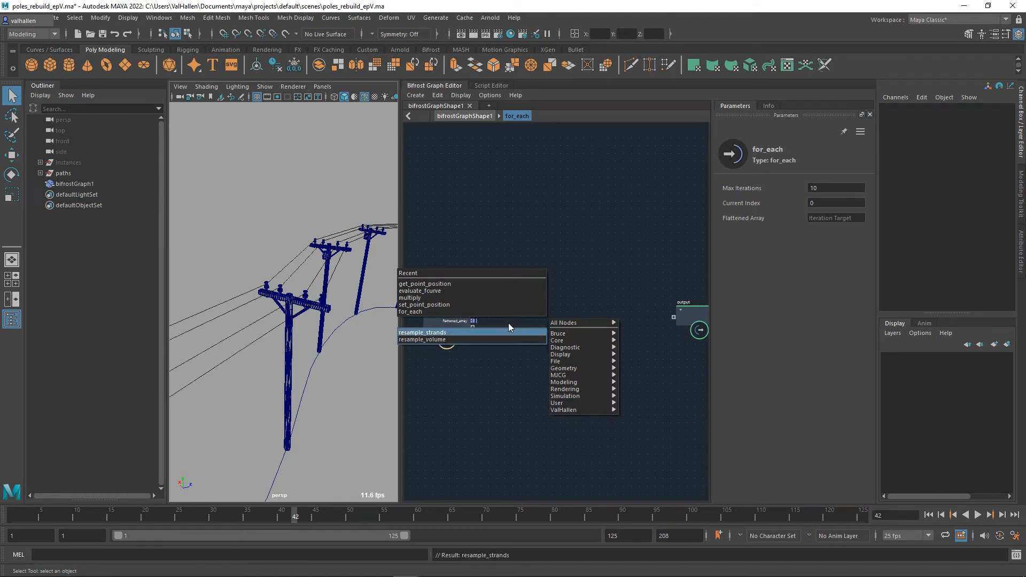
{"action": "key", "text": "Return"}
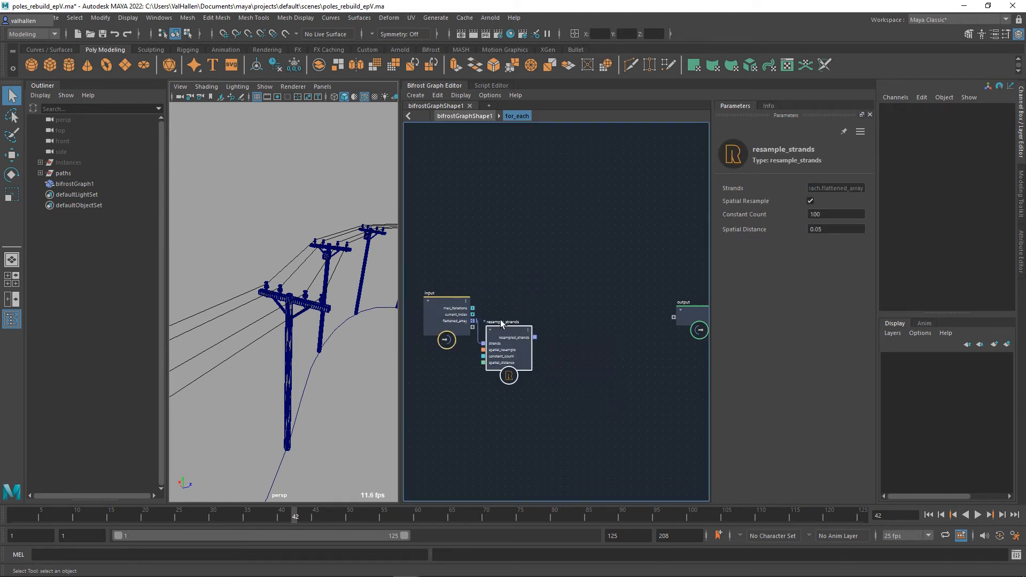
{"action": "left_click_drag", "start_coordinate": [514, 332], "coordinate": [536, 312]}
{"action": "scroll", "coordinate": [569, 363], "scroll_direction": "up", "scroll_amount": 1}
{"action": "scroll", "coordinate": [570, 363], "scroll_direction": "up", "scroll_amount": 1}
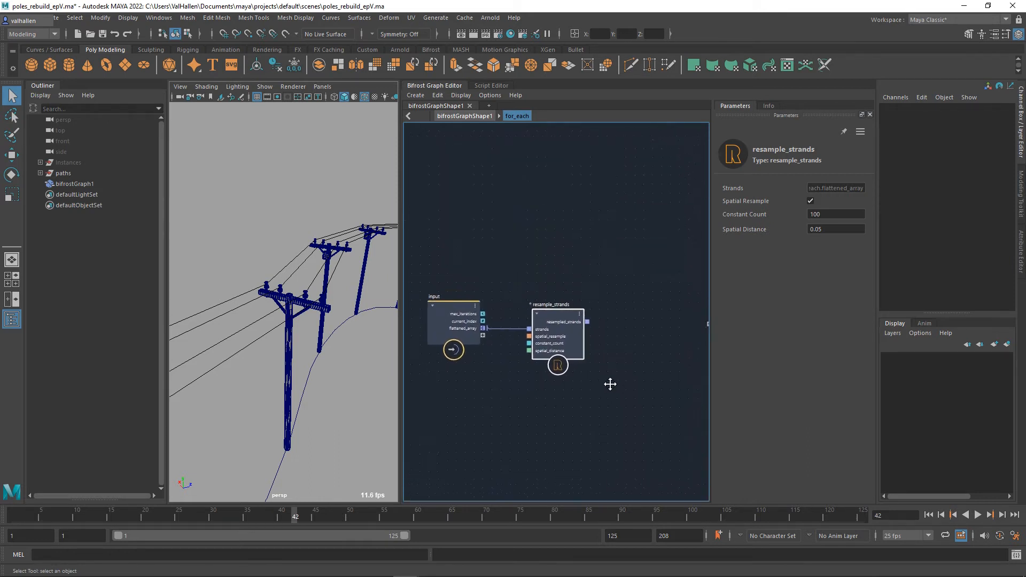
Disable Spatial Resample on resample_strands and set its Constant Count to 24.
{"action": "left_click", "coordinate": [811, 202]}
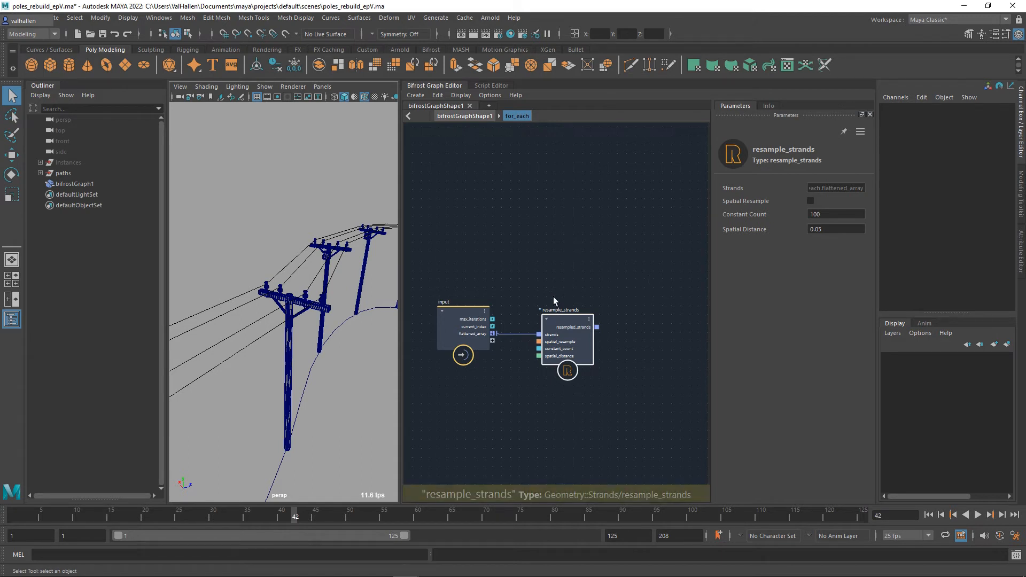
{"action": "left_click_drag", "start_coordinate": [559, 323], "coordinate": [568, 325]}
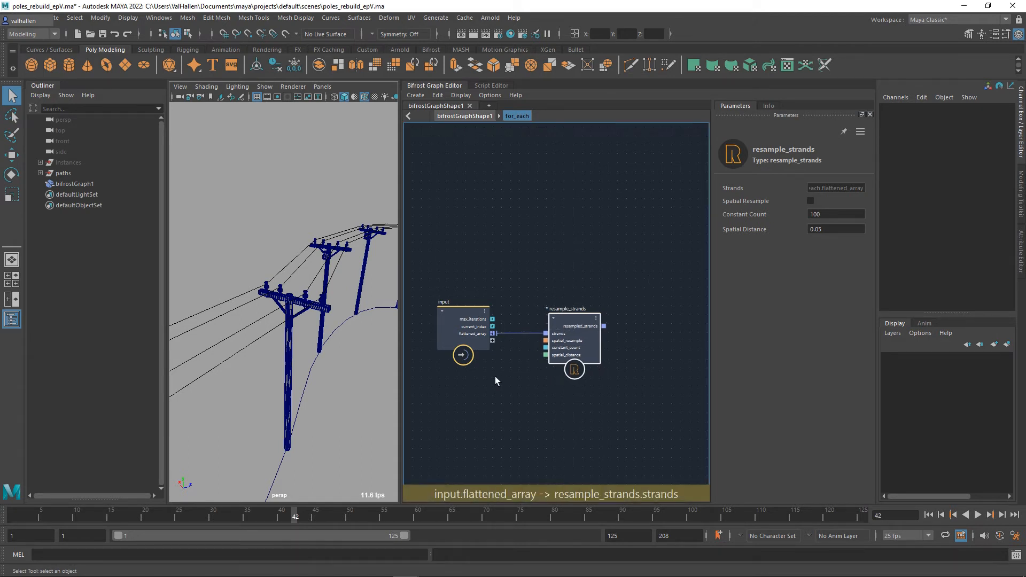
{"action": "left_click", "coordinate": [838, 217]}
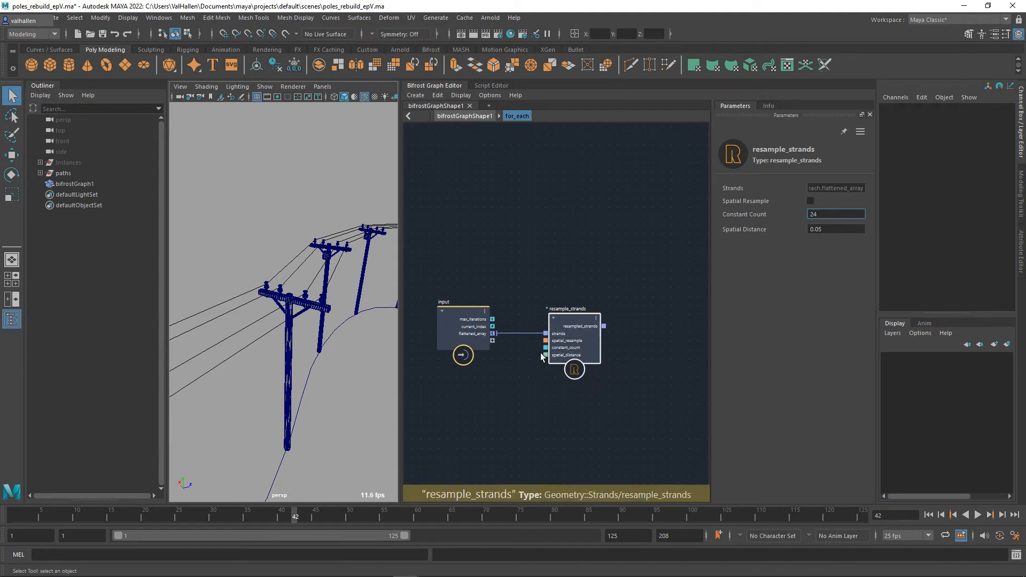
Expose resample_strands' constant_count as a port on the for_each input node and rename that port wire_resolution.
{"action": "left_click_drag", "start_coordinate": [546, 347], "coordinate": [493, 341]}
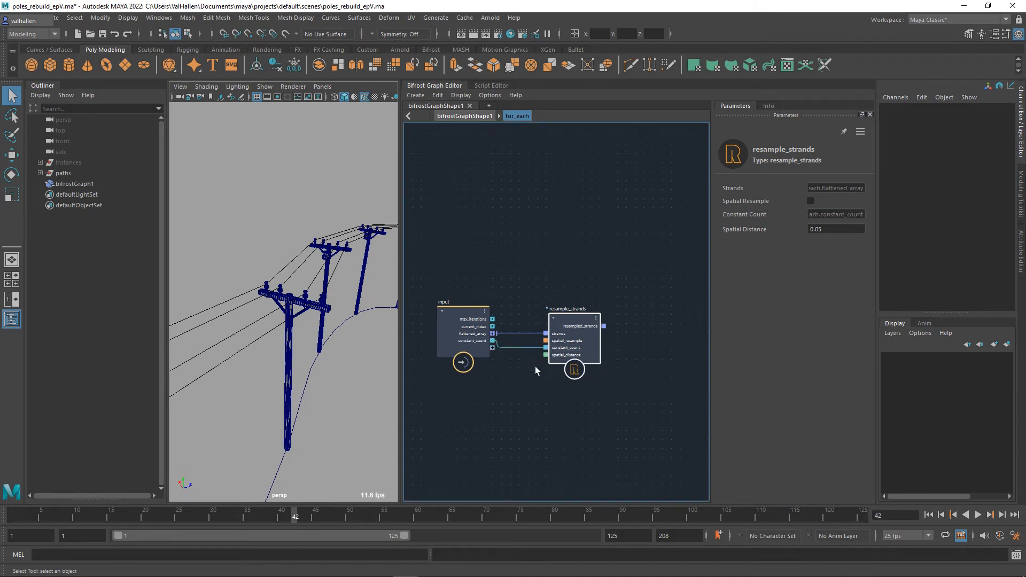
{"action": "left_click", "coordinate": [456, 318]}
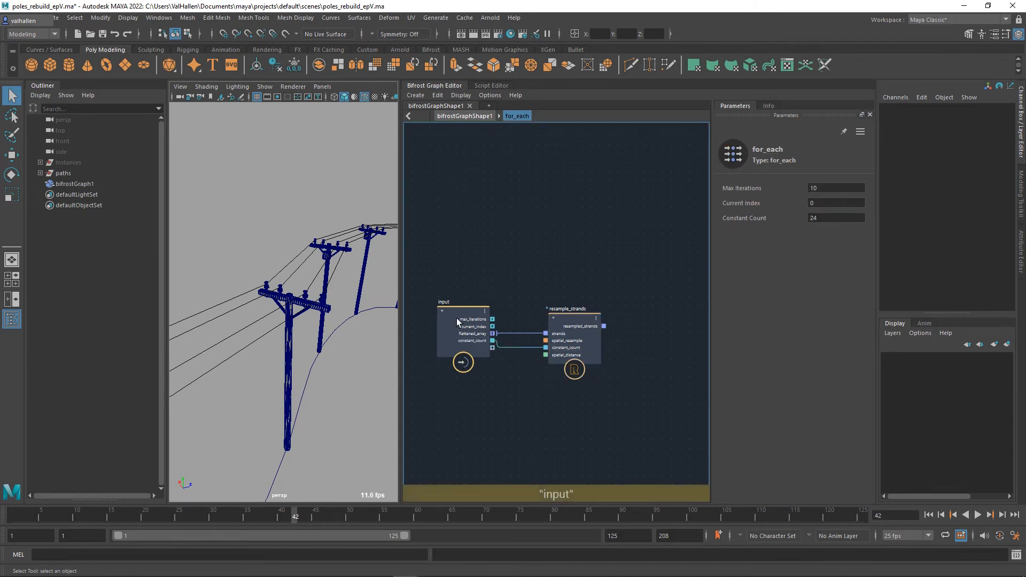
{"action": "left_click", "coordinate": [561, 291]}
{"action": "right_click", "coordinate": [471, 340]}
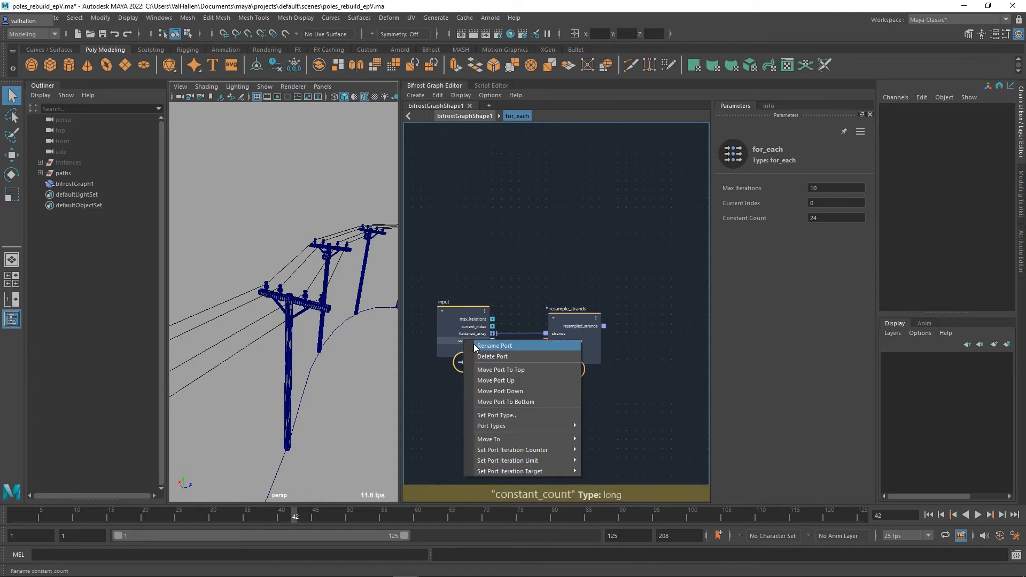
{"action": "left_click", "coordinate": [496, 348]}
{"action": "type", "text": "res"}
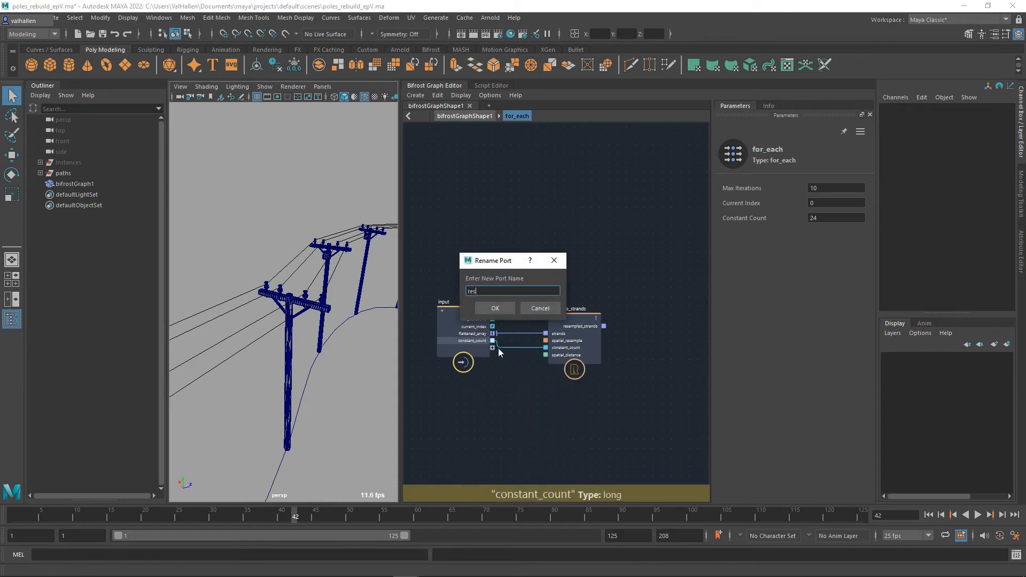
{"action": "type", "text": "ample_wire"}
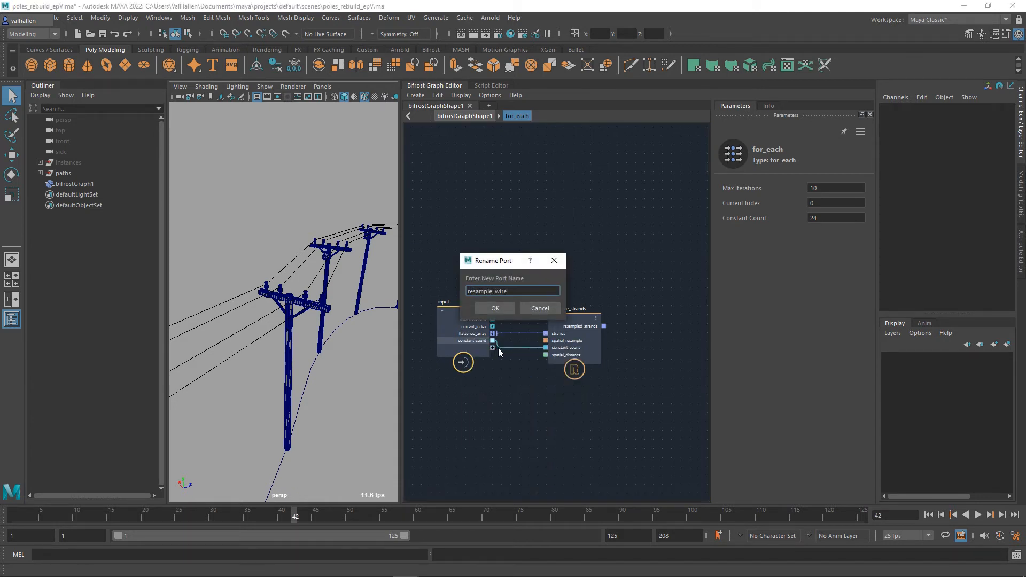
{"action": "key", "text": "ctrl+a"}
{"action": "type", "text": "wire_resolution"}
{"action": "key", "text": "Return"}
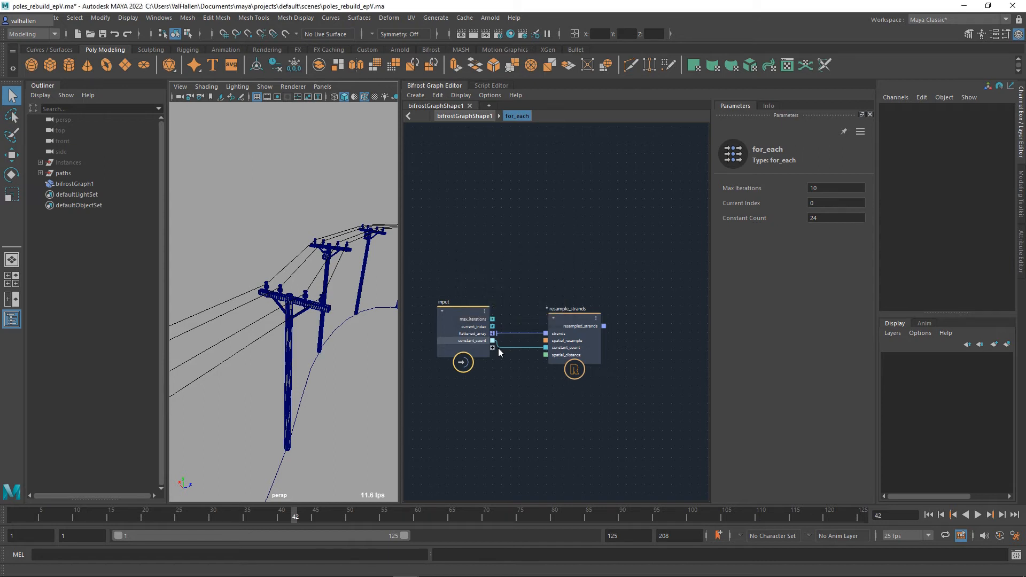
{"action": "middle_click_drag", "start_coordinate": [531, 378], "coordinate": [528, 370]}
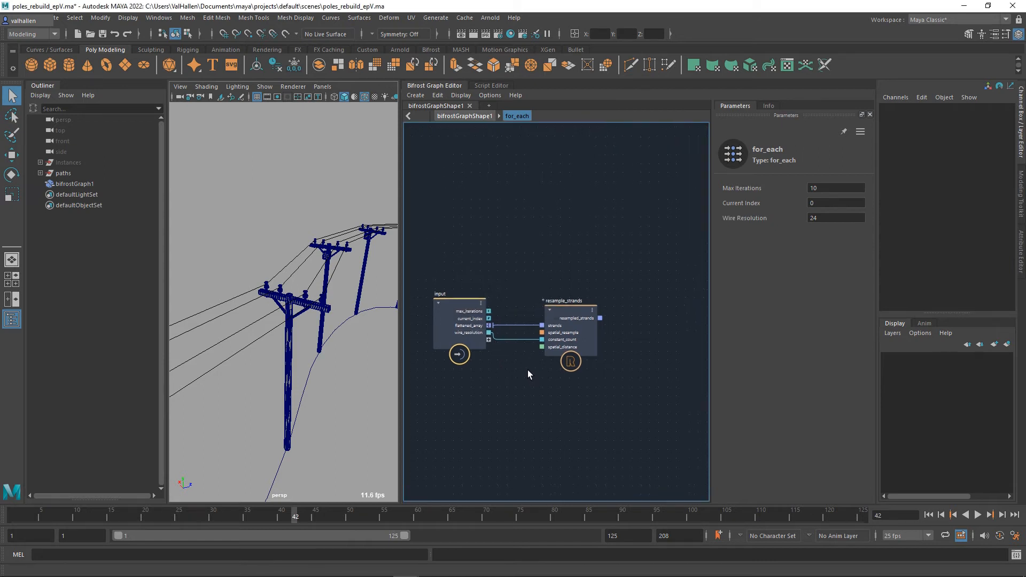
Add an update_strands_ratio node fed by resampled_strands and space out the nodes inside for_each.
{"action": "left_click_drag", "start_coordinate": [466, 308], "coordinate": [444, 301]}
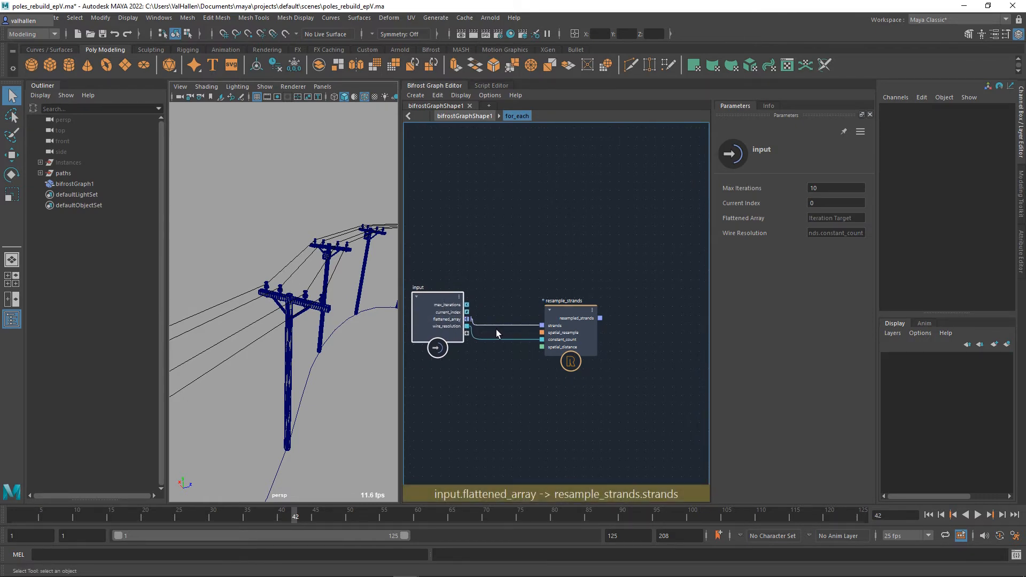
{"action": "mouse_move", "coordinate": [584, 319]}
{"action": "left_mouse_down"}
{"action": "mouse_move", "coordinate": [558, 325]}
{"action": "mouse_move", "coordinate": [550, 313]}
{"action": "mouse_move", "coordinate": [594, 310]}
{"action": "left_mouse_up"}
{"action": "type", "text": "update"}
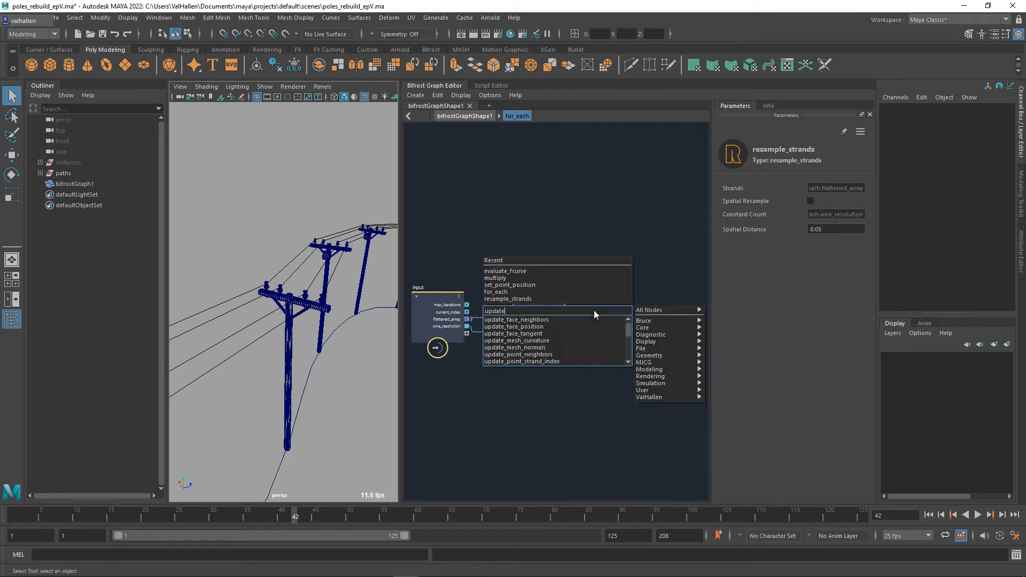
{"action": "type", "text": "_strand"}
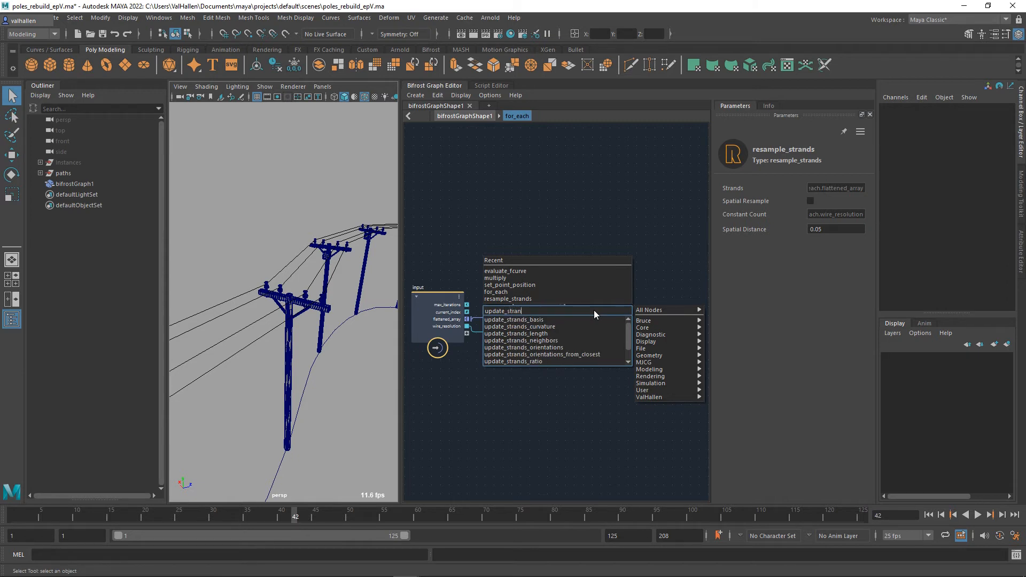
{"action": "key", "text": "Down"}
{"action": "key", "text": "Down"}
{"action": "key", "text": "Down"}
{"action": "key", "text": "Down"}
{"action": "key", "text": "Down"}
{"action": "key", "text": "Down"}
{"action": "key", "text": "Down"}
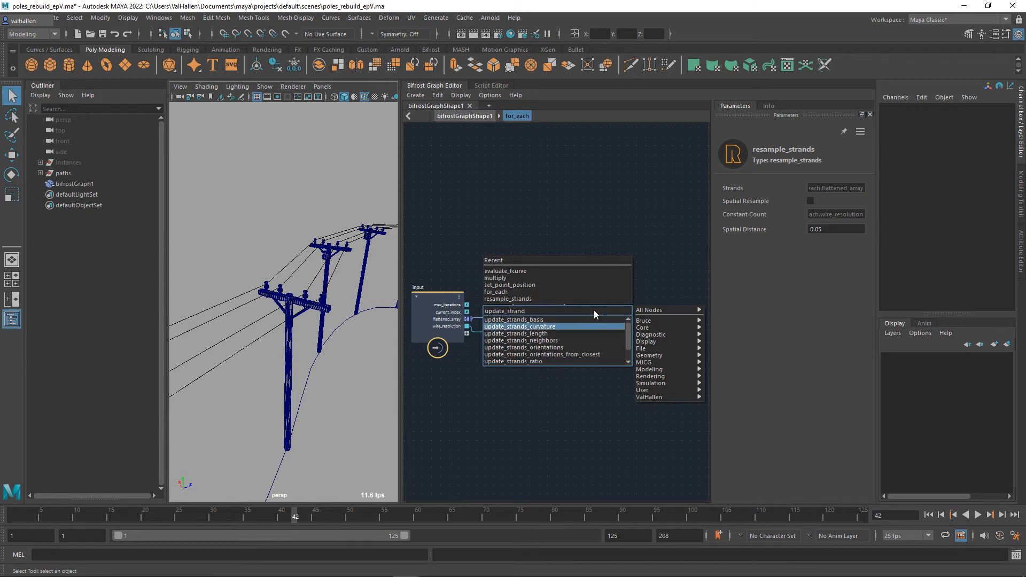
{"action": "key", "text": "Return"}
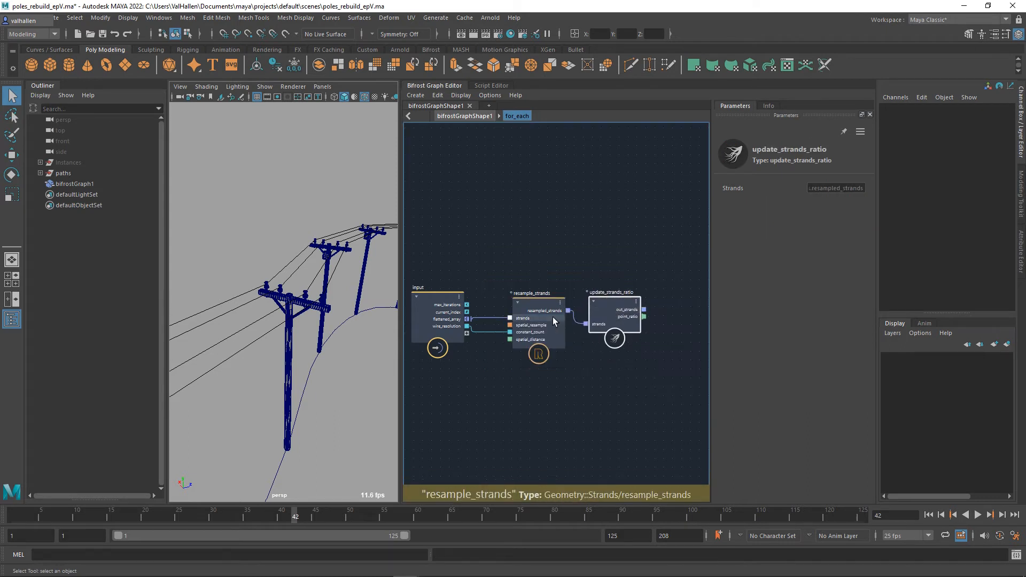
{"action": "left_click_drag", "start_coordinate": [536, 306], "coordinate": [524, 309]}
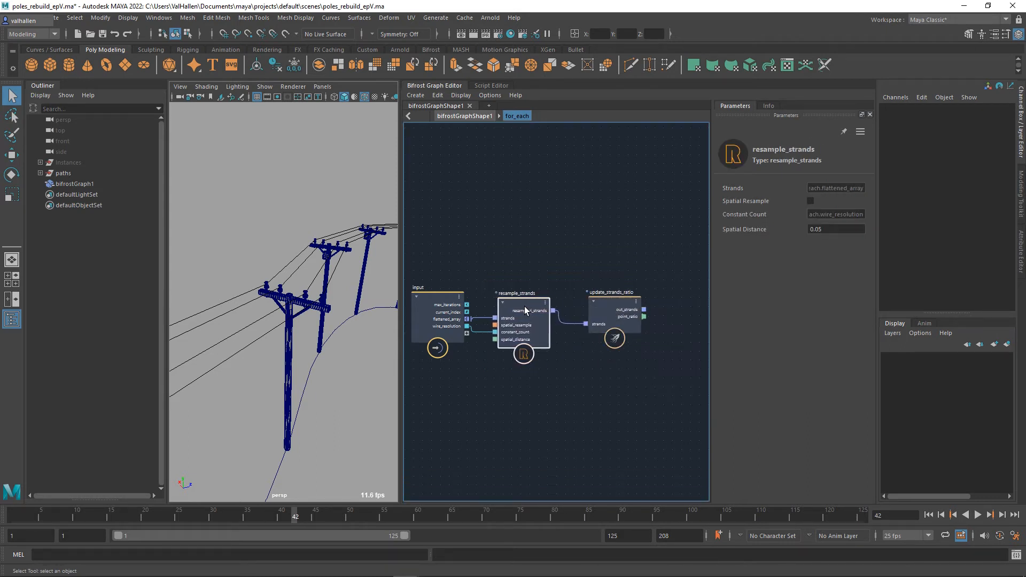
Move update_strands_ratio closer to resample_strands and reposition the output node, leaving wide space between it and update_strands_ratio.
{"action": "left_click", "coordinate": [620, 307]}
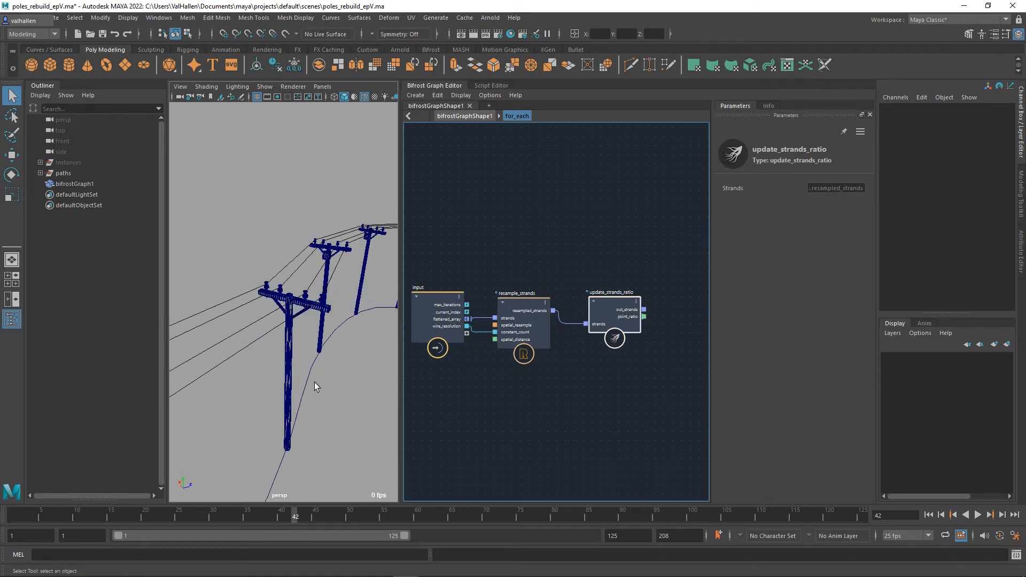
{"action": "middle_click_drag", "start_coordinate": [314, 383], "coordinate": [322, 359], "text": "alt"}
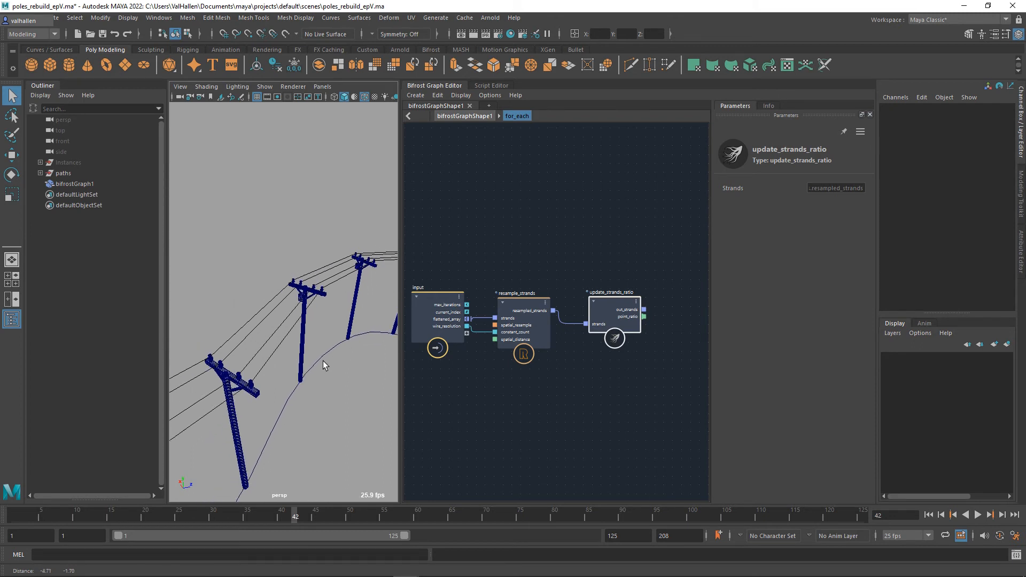
{"action": "left_click", "coordinate": [235, 349]}
{"action": "left_click", "coordinate": [213, 346]}
{"action": "left_click_drag", "start_coordinate": [625, 308], "coordinate": [602, 310]}
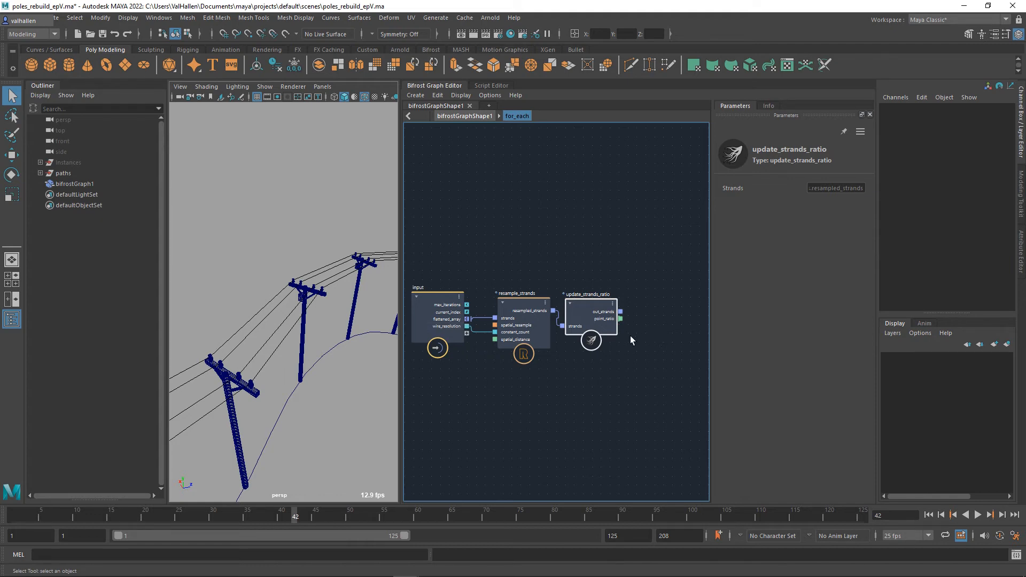
{"action": "left_click_drag", "start_coordinate": [604, 314], "coordinate": [611, 313]}
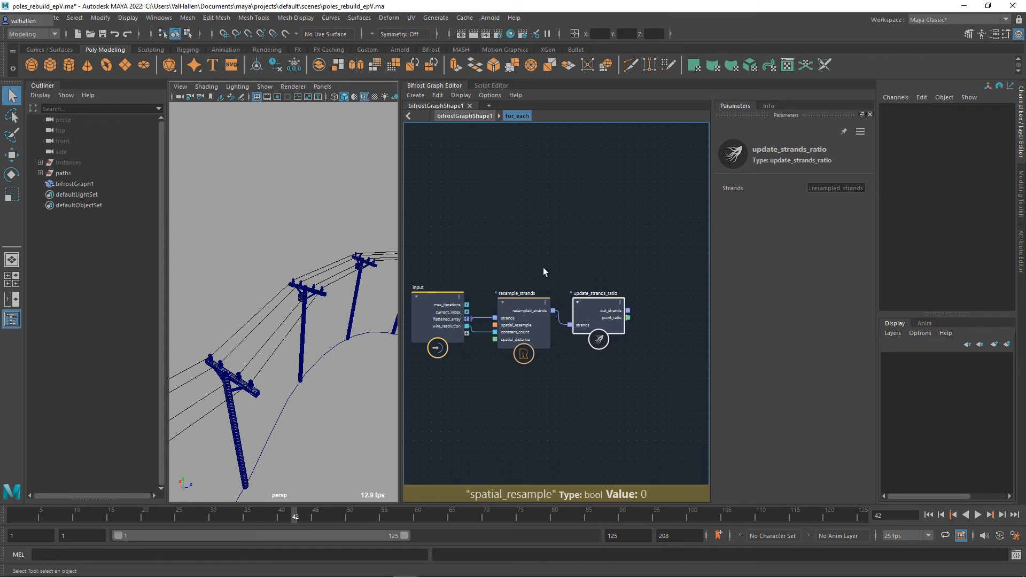
{"action": "left_click_drag", "start_coordinate": [596, 341], "coordinate": [665, 340]}
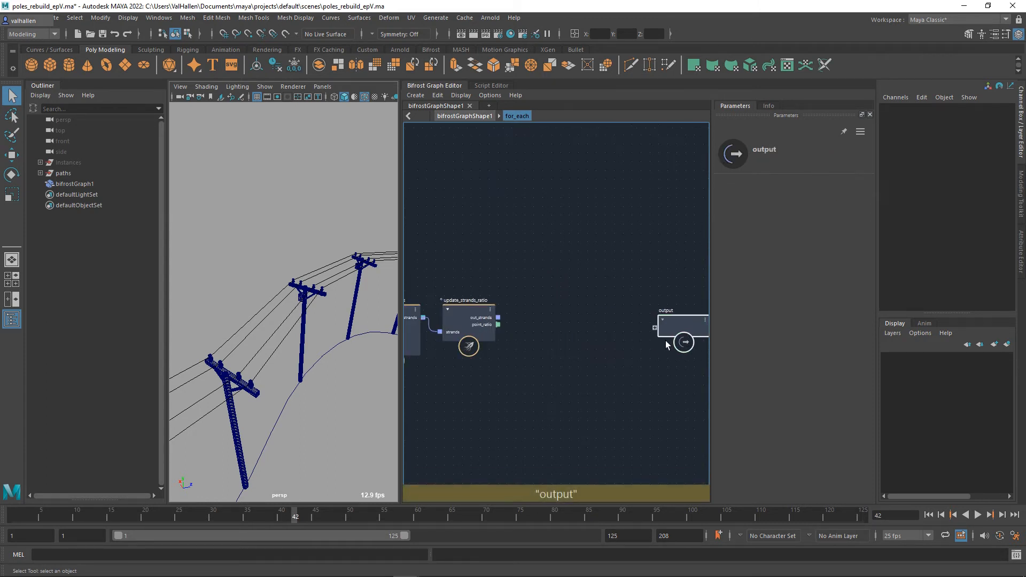
{"action": "middle_click_drag", "start_coordinate": [528, 340], "coordinate": [511, 349], "text": "alt"}
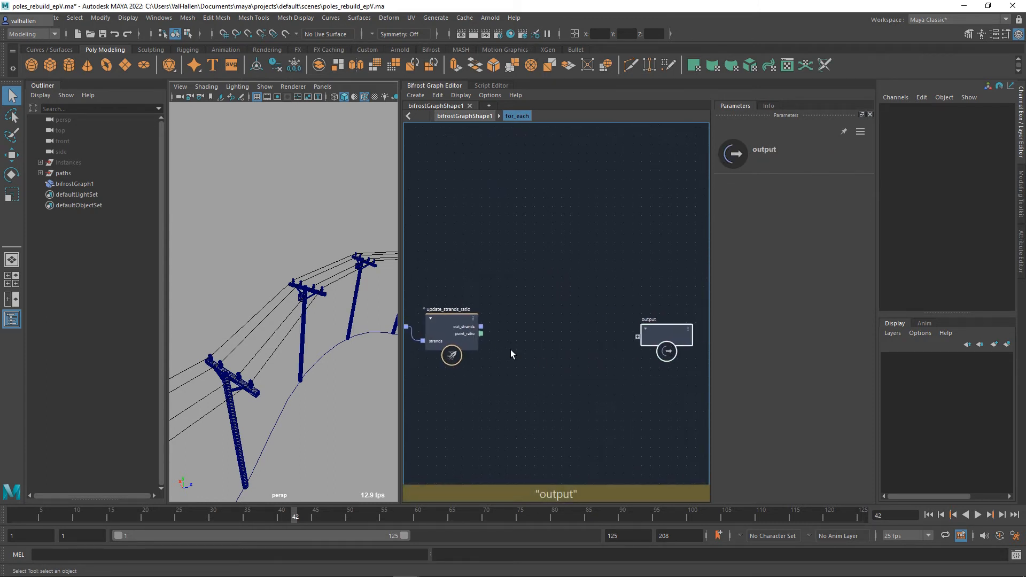
{"action": "middle_click_drag", "start_coordinate": [457, 215], "coordinate": [506, 229], "text": "alt"}
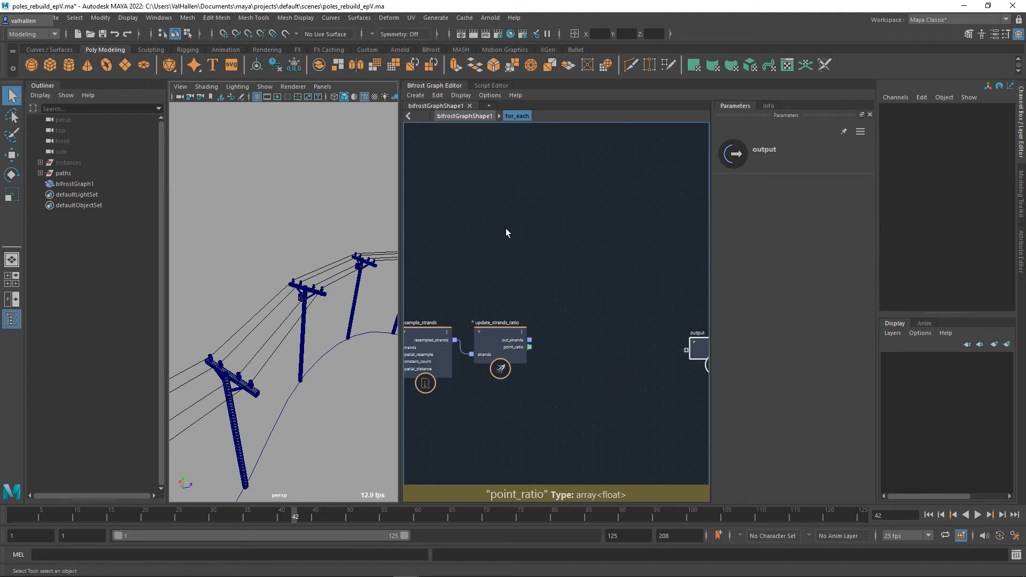
Paste the copied sag_curve FCurve node above update_strands_ratio and inspect its curve.
{"action": "left_click", "coordinate": [507, 248]}
{"action": "key", "text": "Tab"}
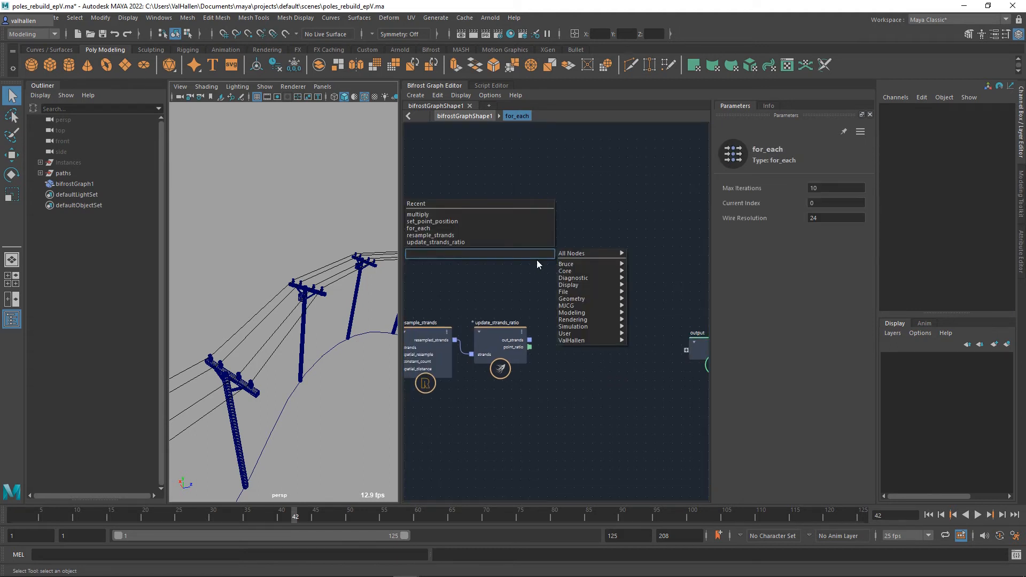
{"action": "left_click", "coordinate": [607, 204]}
{"action": "key", "text": "ctrl+v"}
{"action": "left_click_drag", "start_coordinate": [506, 226], "coordinate": [493, 225]}
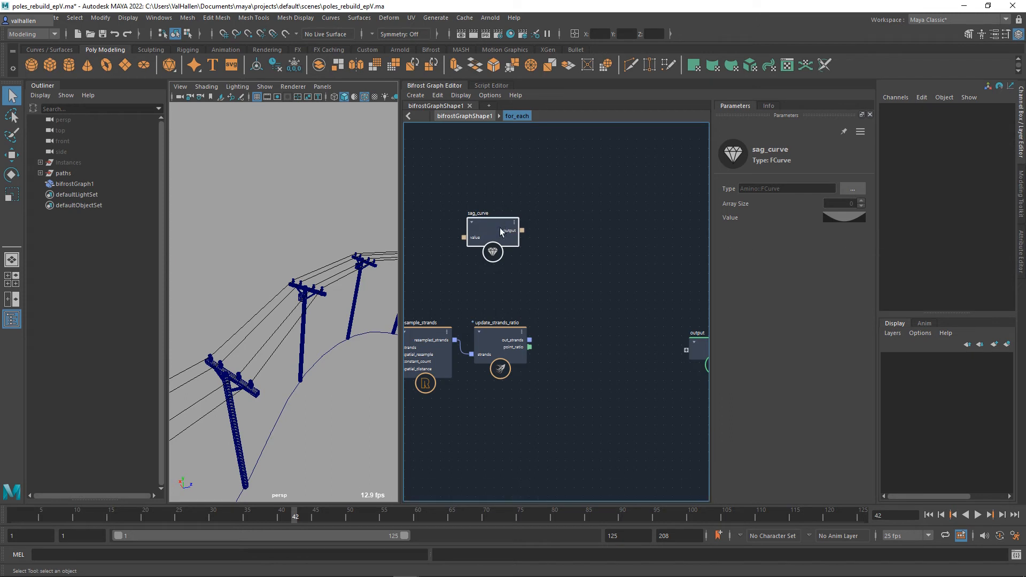
{"action": "left_click", "coordinate": [839, 218]}
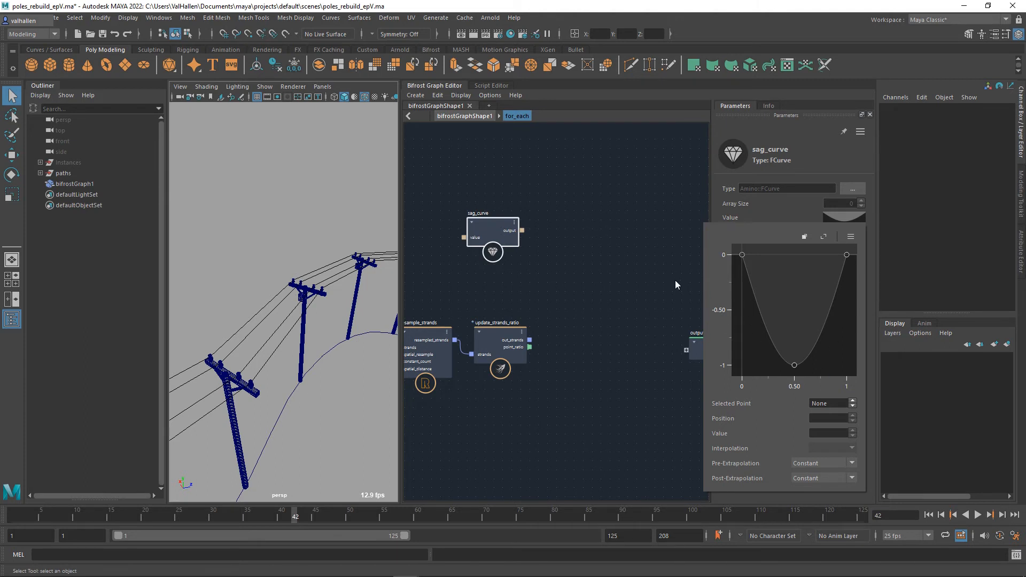
{"action": "left_click", "coordinate": [602, 257]}
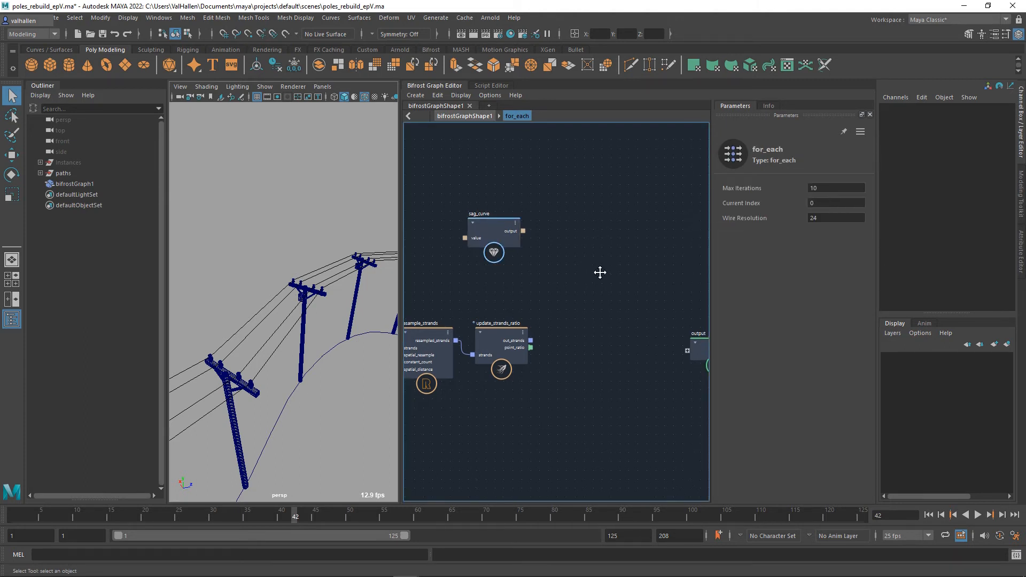
Add an evaluate_fcurve node fed by update_strands_ratio's point_ratio and place it beside sag_curve.
{"action": "mouse_move", "coordinate": [600, 272]}
{"action": "middle_mouse_down"}
{"action": "mouse_move", "coordinate": [619, 278]}
{"action": "mouse_move", "coordinate": [601, 286]}
{"action": "middle_mouse_up"}
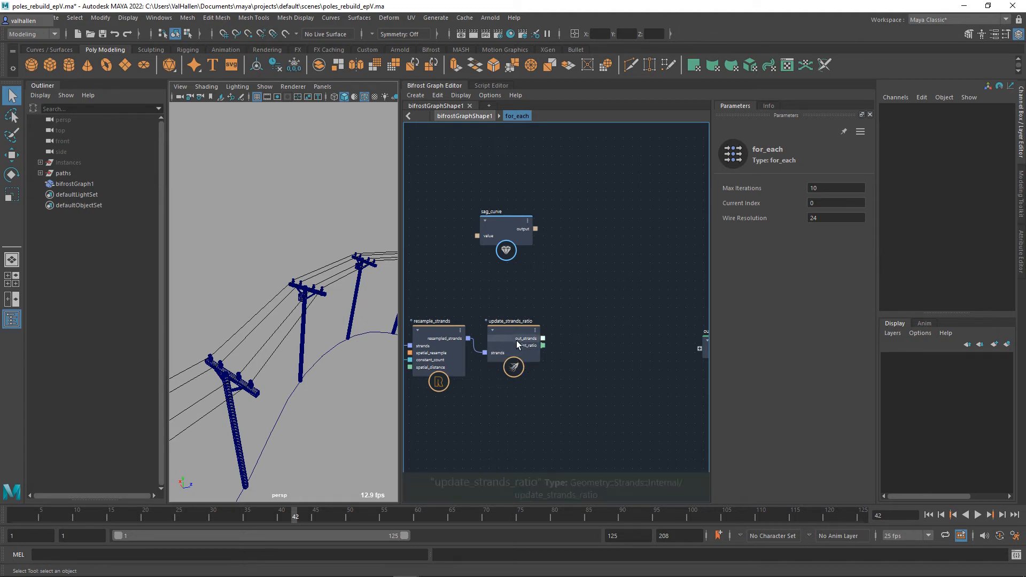
{"action": "left_click_drag", "start_coordinate": [508, 331], "coordinate": [596, 262]}
{"action": "type", "text": "eval"}
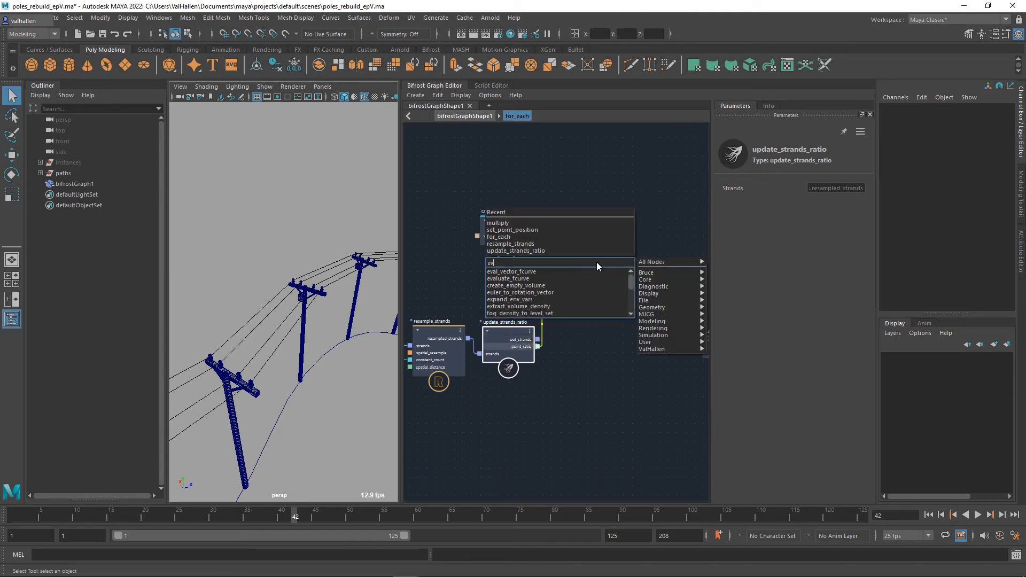
{"action": "key", "text": "Down"}
{"action": "key", "text": "Down"}
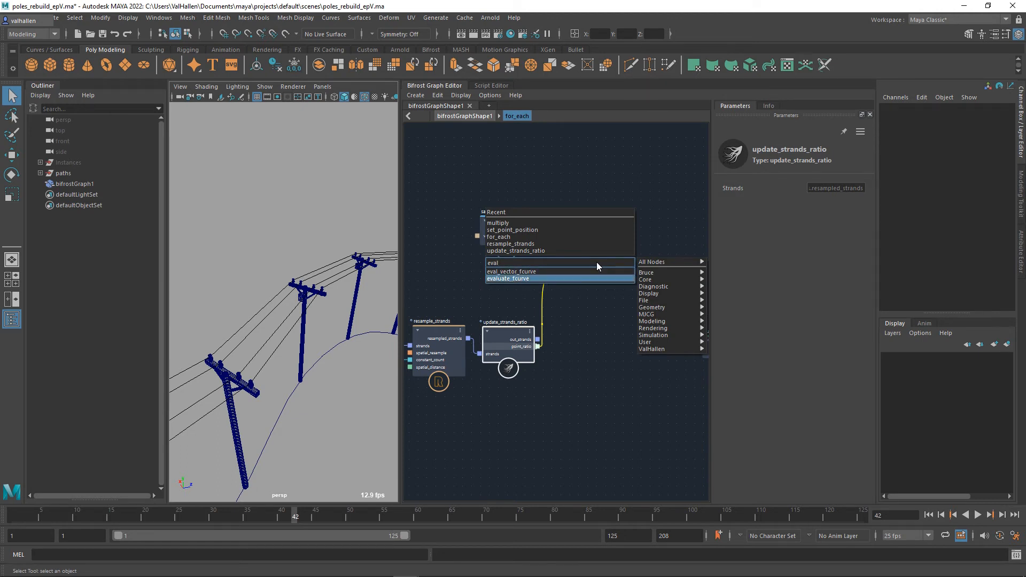
{"action": "key", "text": "Return"}
{"action": "left_click_drag", "start_coordinate": [601, 270], "coordinate": [614, 257]}
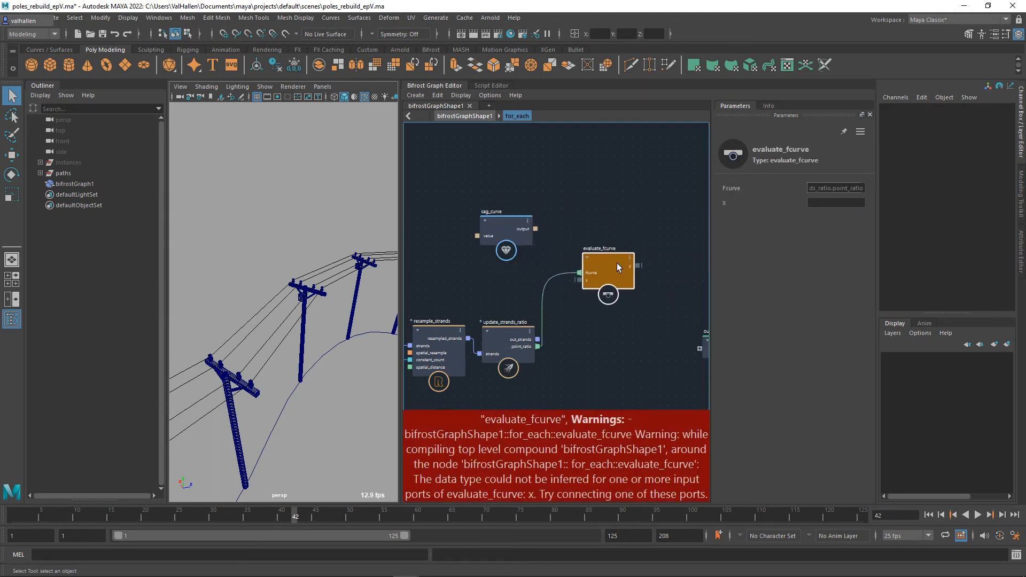
Reroute point_ratio to evaluate_fcurve's x input and connect sag_curve's output to its fcurve input.
{"action": "left_click", "coordinate": [579, 279]}
{"action": "left_click", "coordinate": [634, 294]}
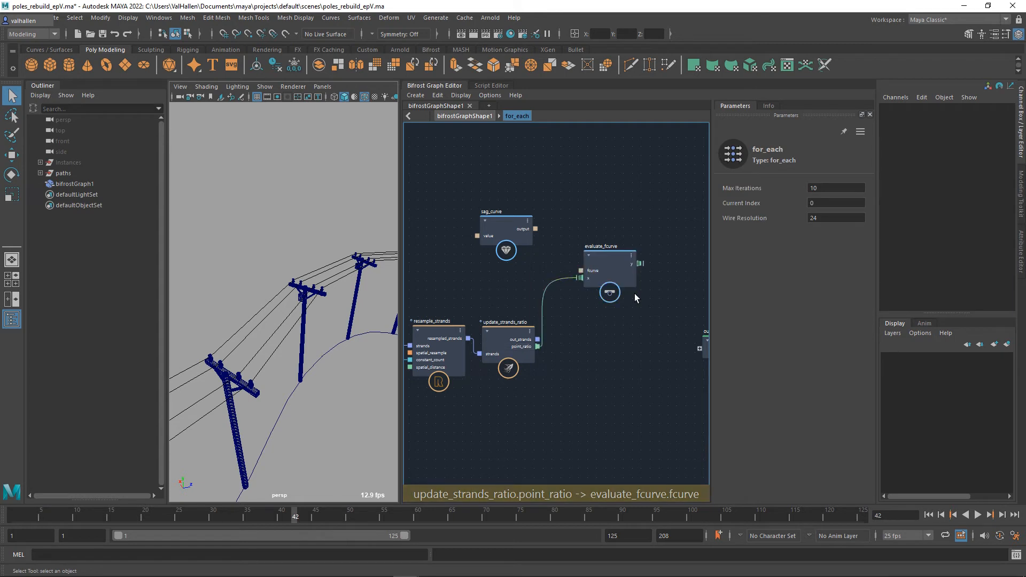
{"action": "left_click_drag", "start_coordinate": [510, 234], "coordinate": [617, 265]}
Move the input node away from resample_strands and give it a float port using a temporary value node, deleting that node.
{"action": "middle_click_drag", "start_coordinate": [579, 391], "coordinate": [699, 372], "text": "alt"}
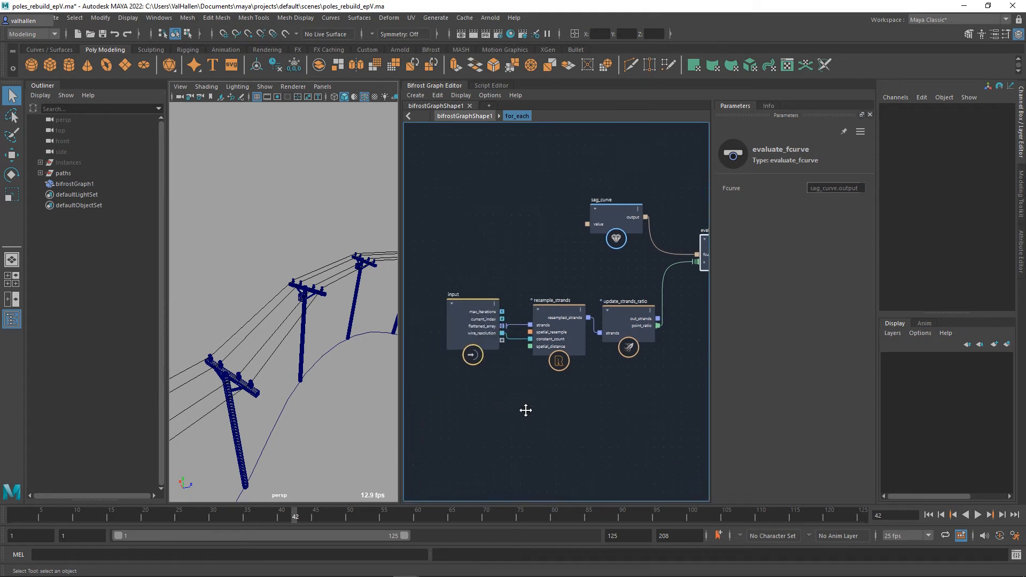
{"action": "middle_click_drag", "start_coordinate": [524, 411], "coordinate": [555, 392], "text": "alt"}
{"action": "left_click_drag", "start_coordinate": [493, 307], "coordinate": [562, 386]}
{"action": "middle_click_drag", "start_coordinate": [564, 387], "coordinate": [575, 383], "text": "alt"}
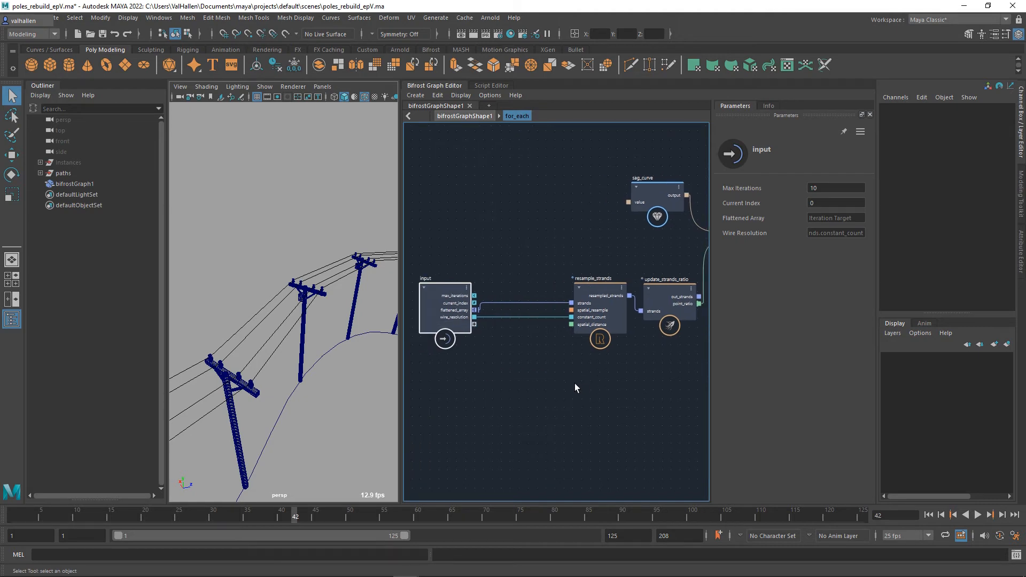
{"action": "key", "text": "Tab"}
{"action": "type", "text": "value"}
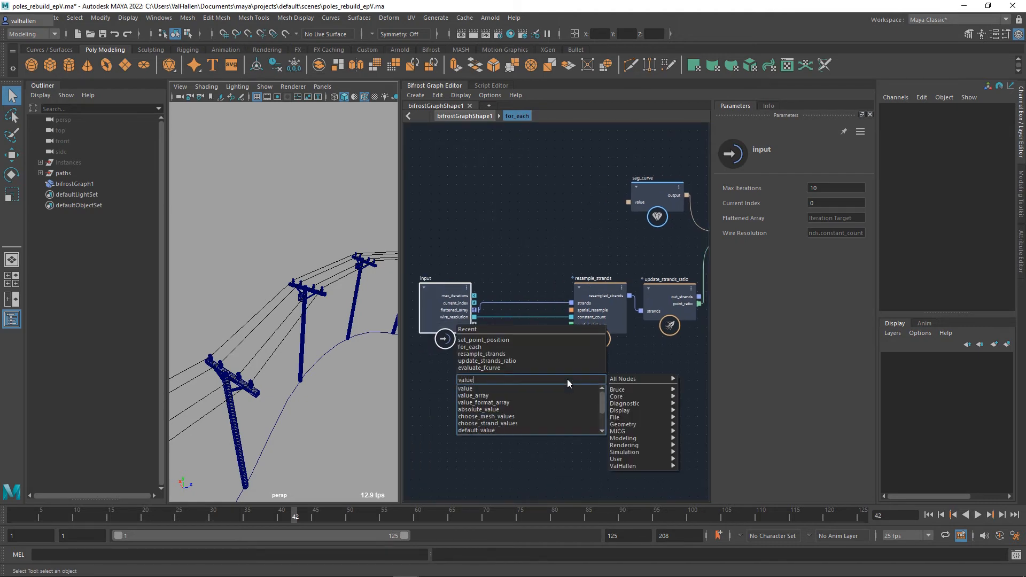
{"action": "key", "text": "Down"}
{"action": "key", "text": "Return"}
{"action": "left_click_drag", "start_coordinate": [563, 388], "coordinate": [474, 324]}
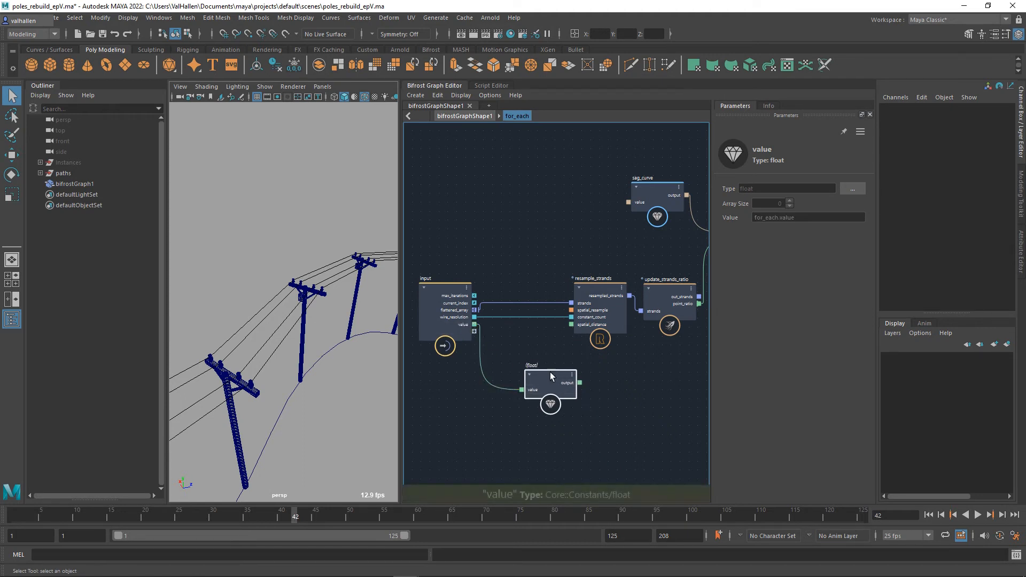
{"action": "key", "text": "Delete"}
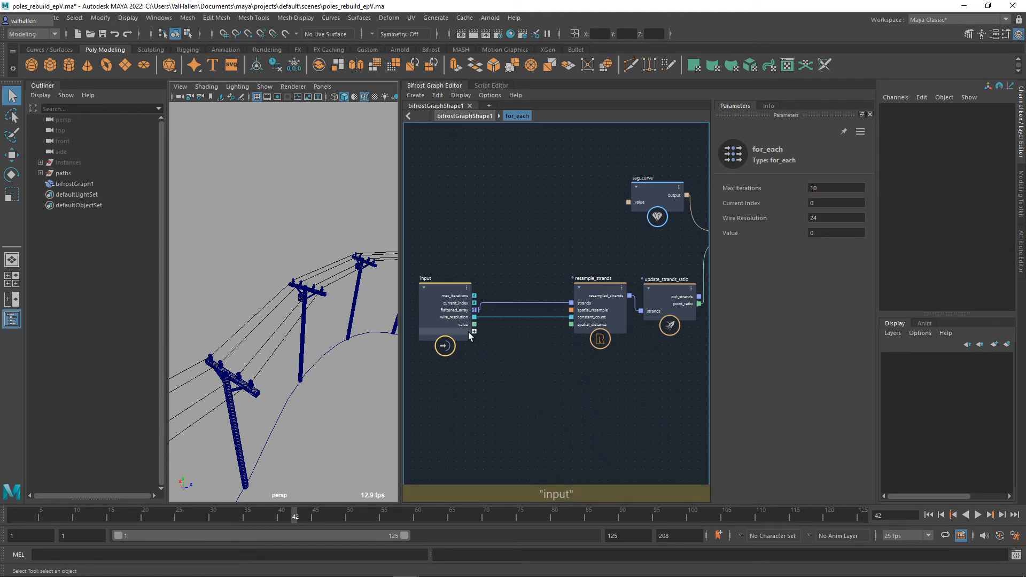
Rename the input node's new value port to sag_value.
{"action": "right_click", "coordinate": [465, 325]}
{"action": "left_click", "coordinate": [495, 340]}
{"action": "type", "text": "sag_value"}
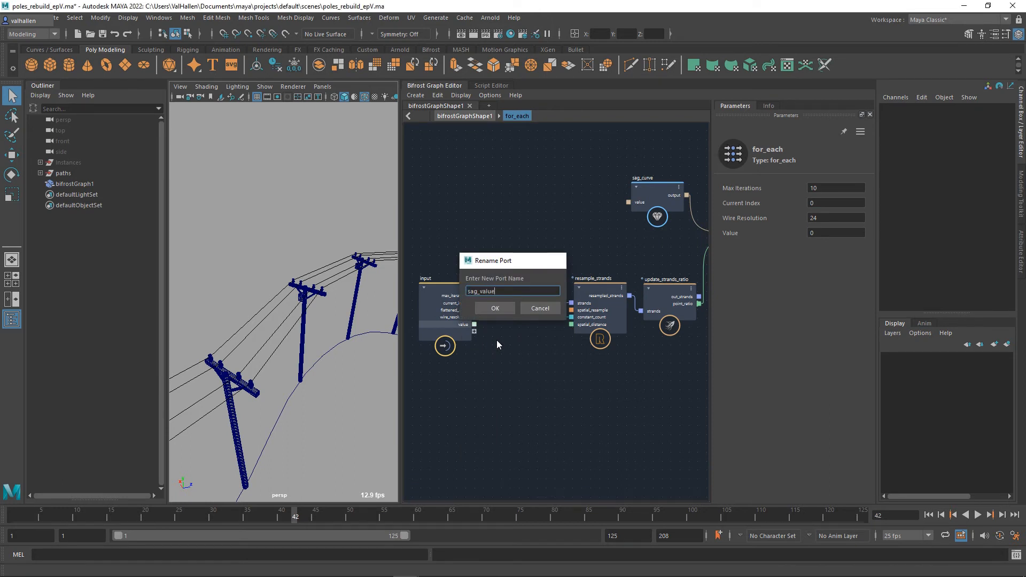
{"action": "key", "text": "Return"}
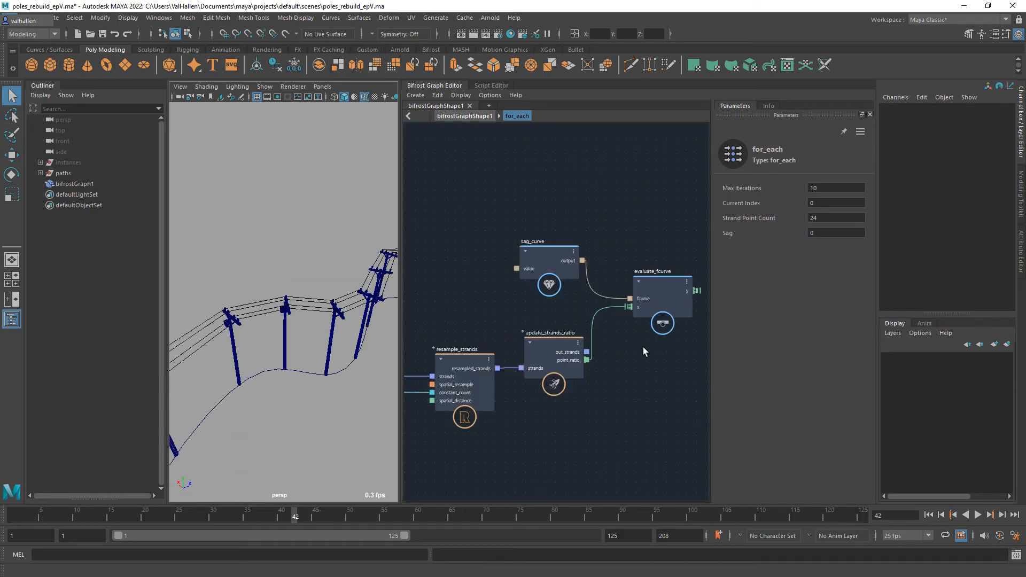
Add a multiply node fed by the input node's sag port and place it above evaluate_fcurve.
{"action": "scroll", "coordinate": [456, 460], "scroll_direction": "down", "scroll_amount": 1}
{"action": "middle_click_drag", "start_coordinate": [454, 460], "coordinate": [568, 434], "text": "alt"}
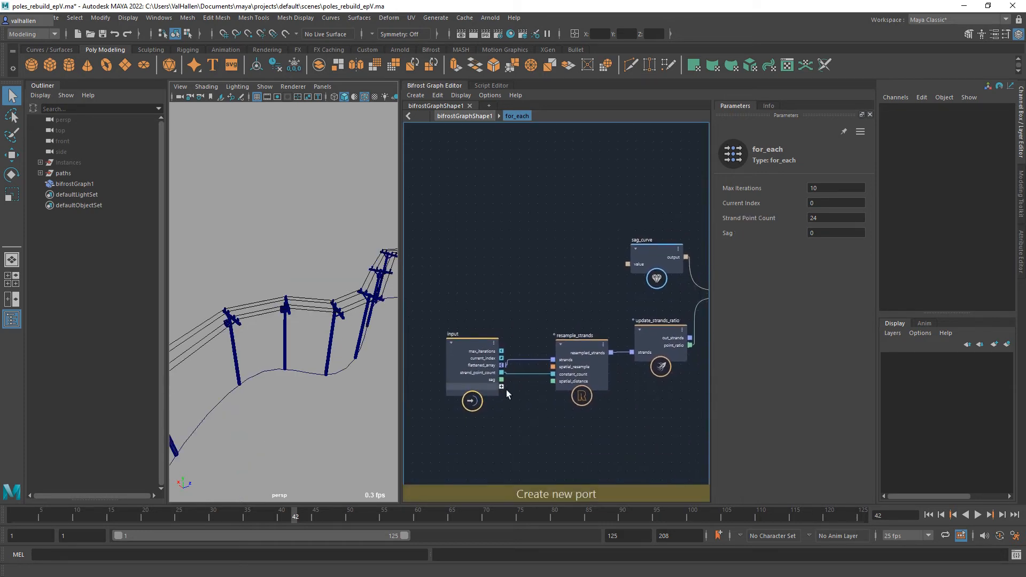
{"action": "left_click_drag", "start_coordinate": [508, 385], "coordinate": [562, 420]}
{"action": "type", "text": "multiply"}
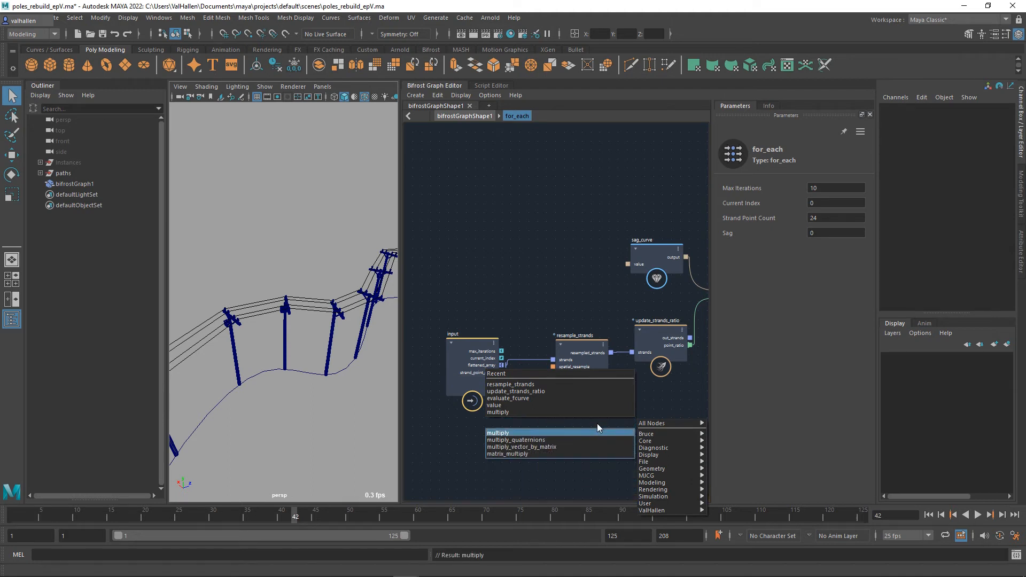
{"action": "key", "text": "Return"}
{"action": "middle_click_drag", "start_coordinate": [624, 419], "coordinate": [579, 423], "text": "alt"}
{"action": "left_click_drag", "start_coordinate": [533, 450], "coordinate": [673, 233]}
Connect evaluate_fcurve's y output to the multiply node and move the output node farther along the graph.
{"action": "middle_click_drag", "start_coordinate": [512, 462], "coordinate": [380, 459], "text": "alt"}
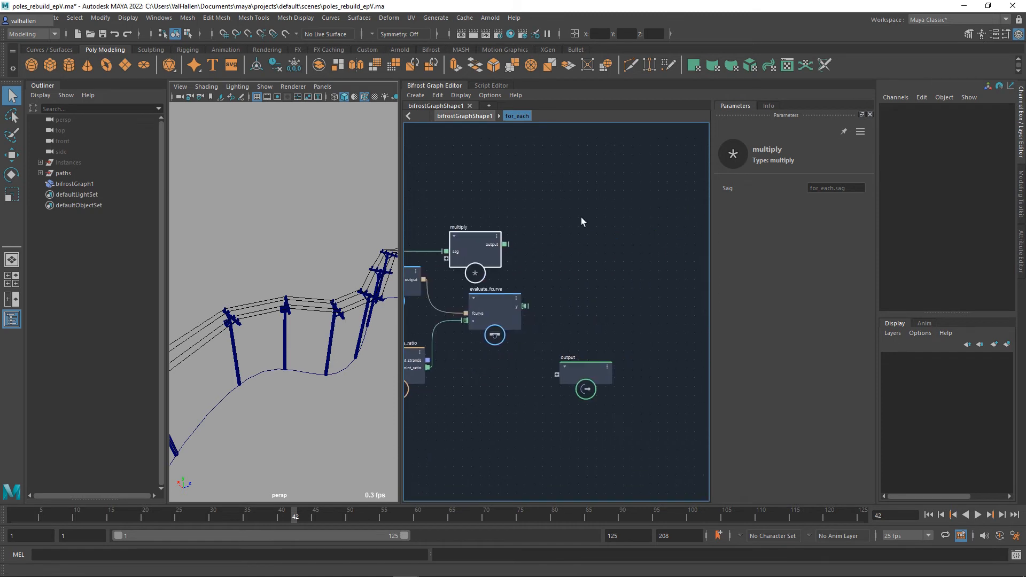
{"action": "left_click_drag", "start_coordinate": [494, 250], "coordinate": [615, 261]}
{"action": "left_click_drag", "start_coordinate": [525, 305], "coordinate": [574, 272]}
{"action": "middle_click_drag", "start_coordinate": [618, 311], "coordinate": [651, 319], "text": "alt"}
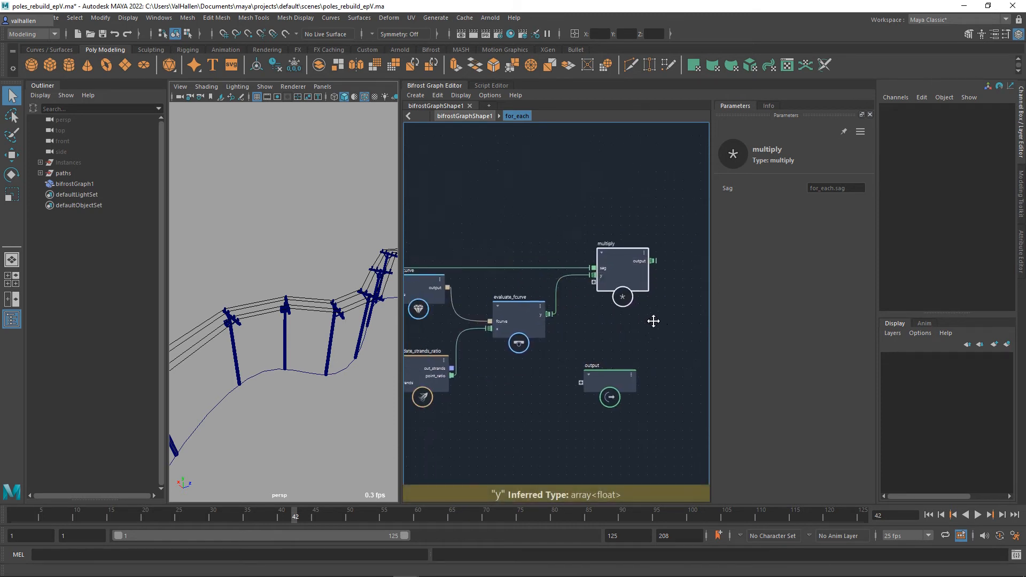
{"action": "left_click_drag", "start_coordinate": [633, 377], "coordinate": [789, 374]}
Examine how sag_curve and point_ratio feed evaluate_fcurve and how its result reaches the multiply node.
{"action": "middle_click_drag", "start_coordinate": [527, 372], "coordinate": [608, 388], "text": "alt"}
{"action": "left_click", "coordinate": [522, 366]}
{"action": "left_click", "coordinate": [505, 289]}
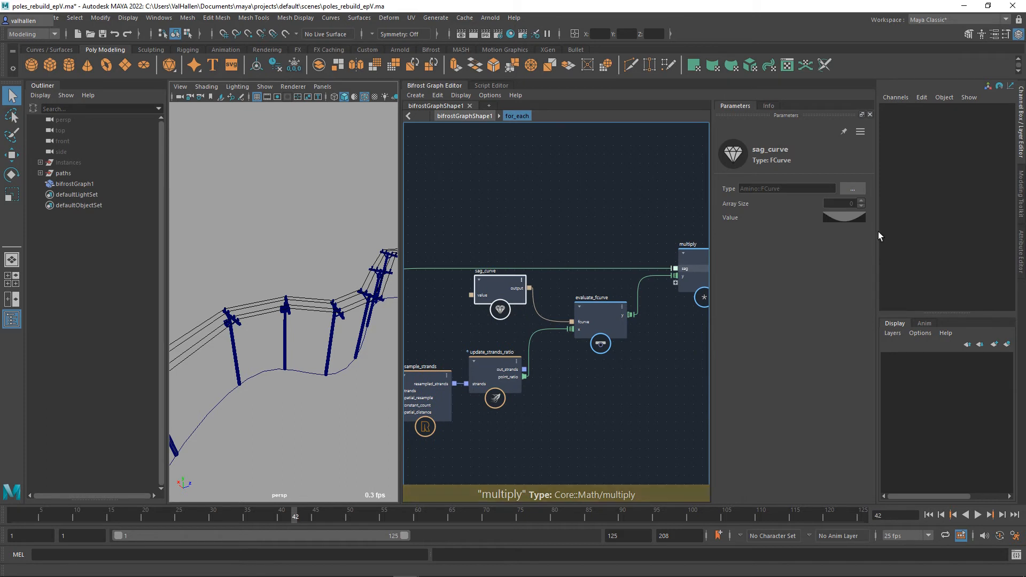
{"action": "middle_click_drag", "start_coordinate": [617, 352], "coordinate": [593, 365], "text": "alt"}
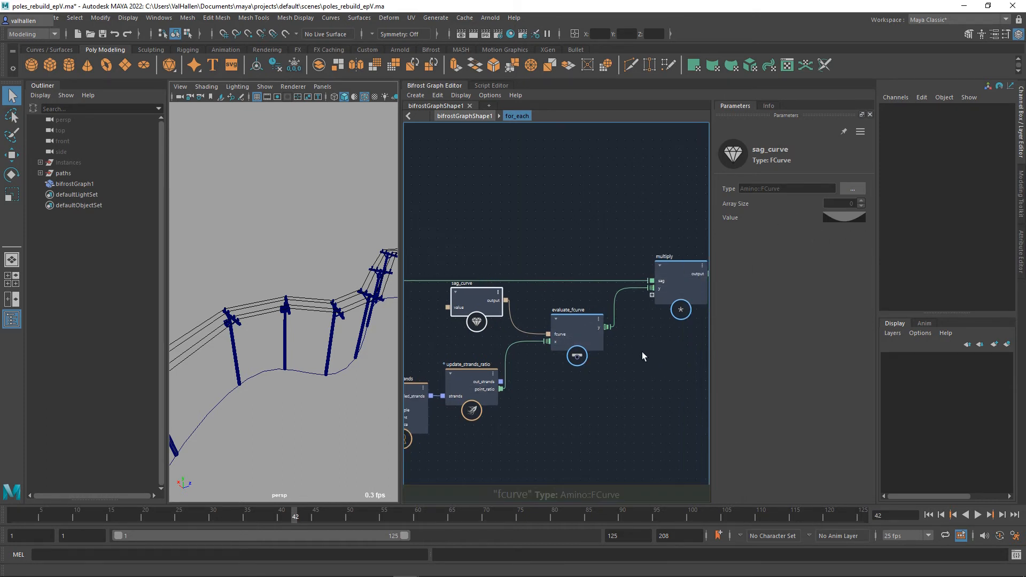
{"action": "middle_click_drag", "start_coordinate": [655, 352], "coordinate": [675, 344], "text": "alt"}
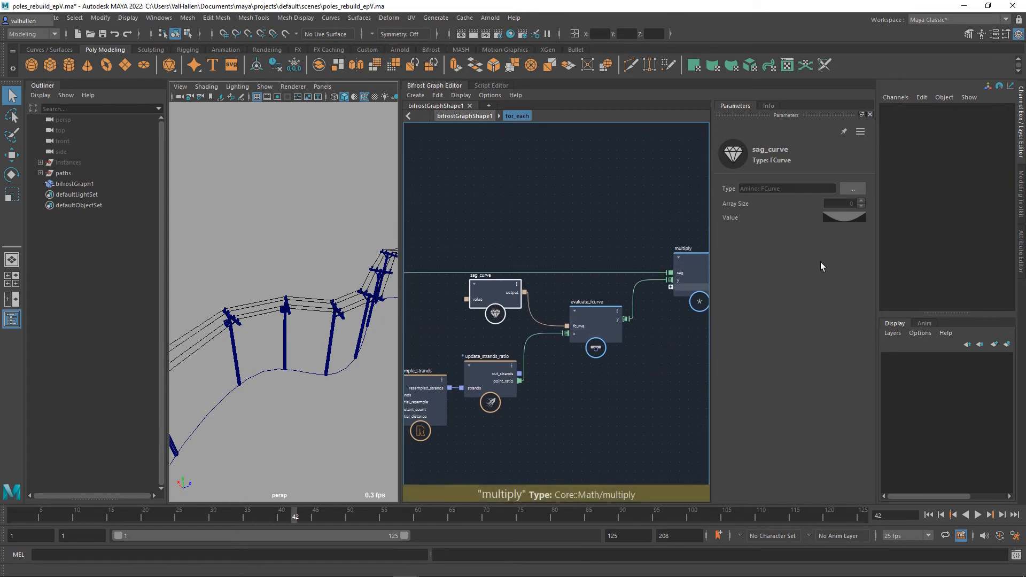
{"action": "middle_click_drag", "start_coordinate": [514, 416], "coordinate": [470, 393]}
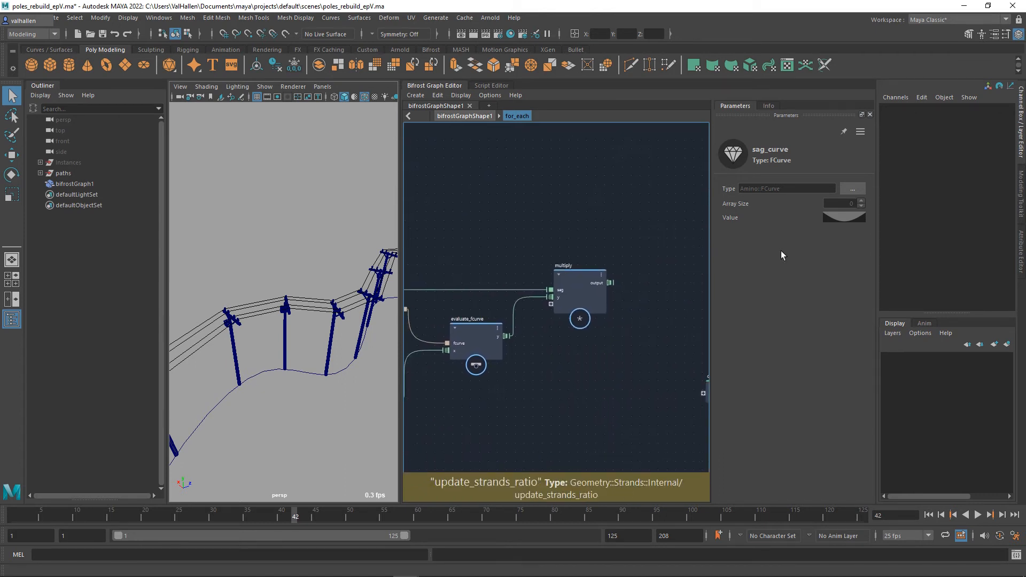
{"action": "middle_click_drag", "start_coordinate": [646, 331], "coordinate": [651, 330]}
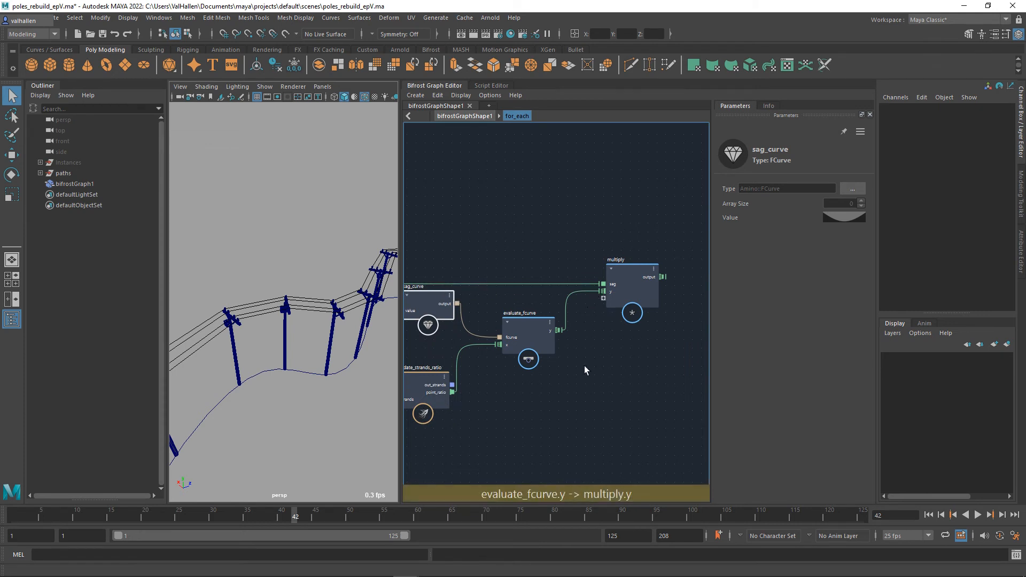
Add a get_point_position node fed by resample_strands' resampled_strands output and place it below update_strands_ratio.
{"action": "middle_click_drag", "start_coordinate": [535, 396], "coordinate": [655, 364]}
{"action": "left_click", "coordinate": [508, 328]}
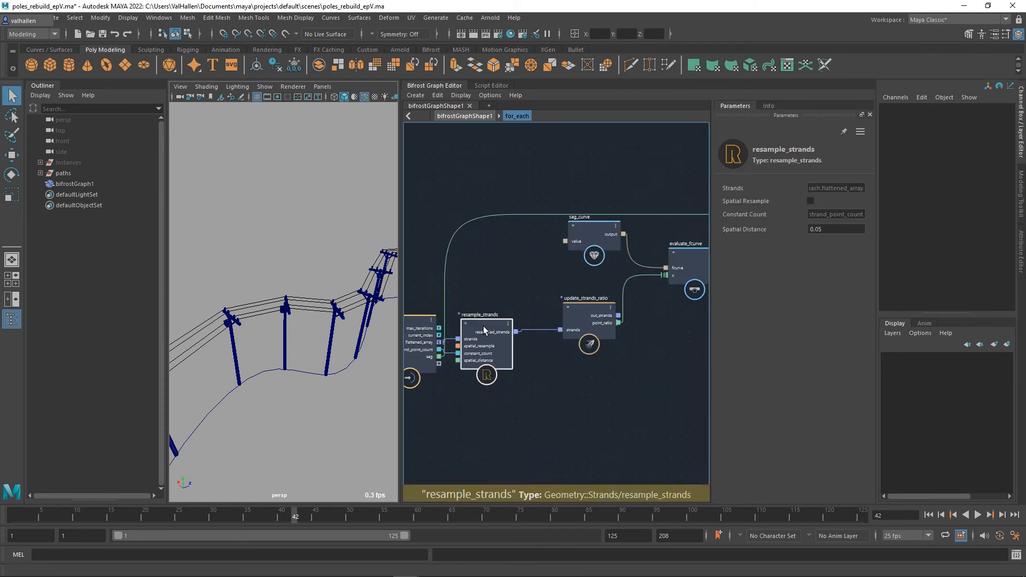
{"action": "left_click_drag", "start_coordinate": [515, 330], "coordinate": [538, 391]}
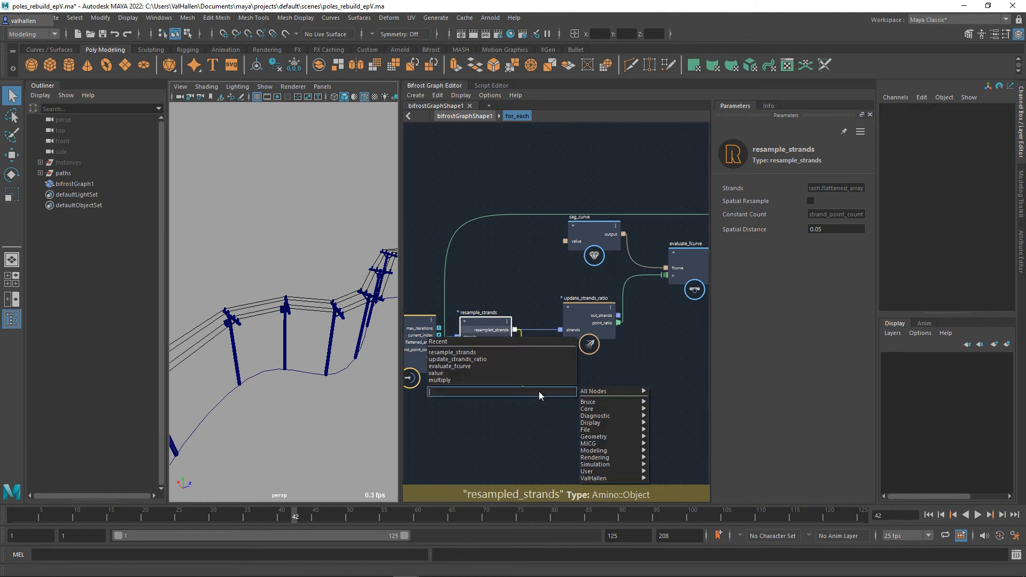
{"action": "type", "text": "get"}
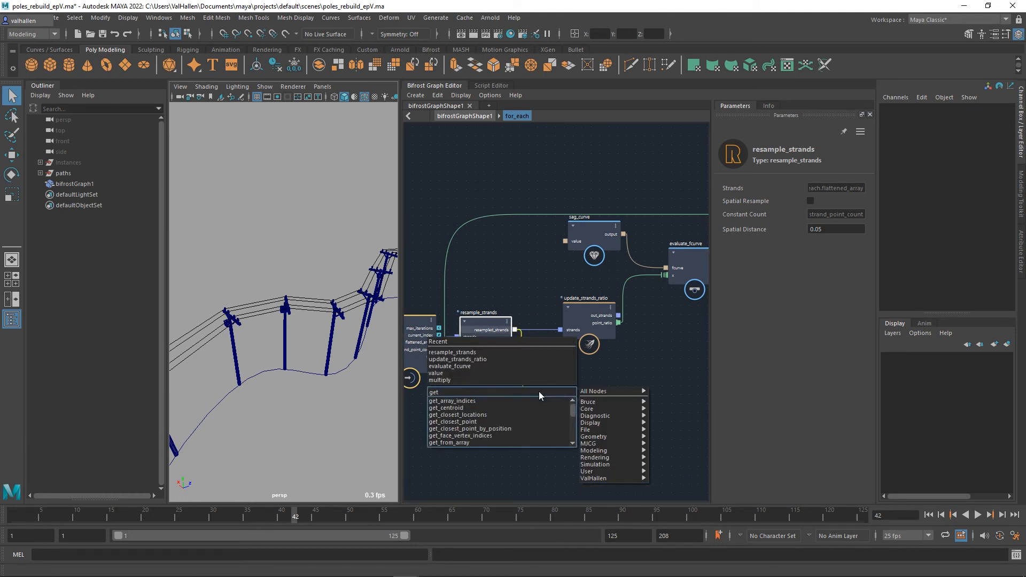
{"action": "type", "text": "popo"}
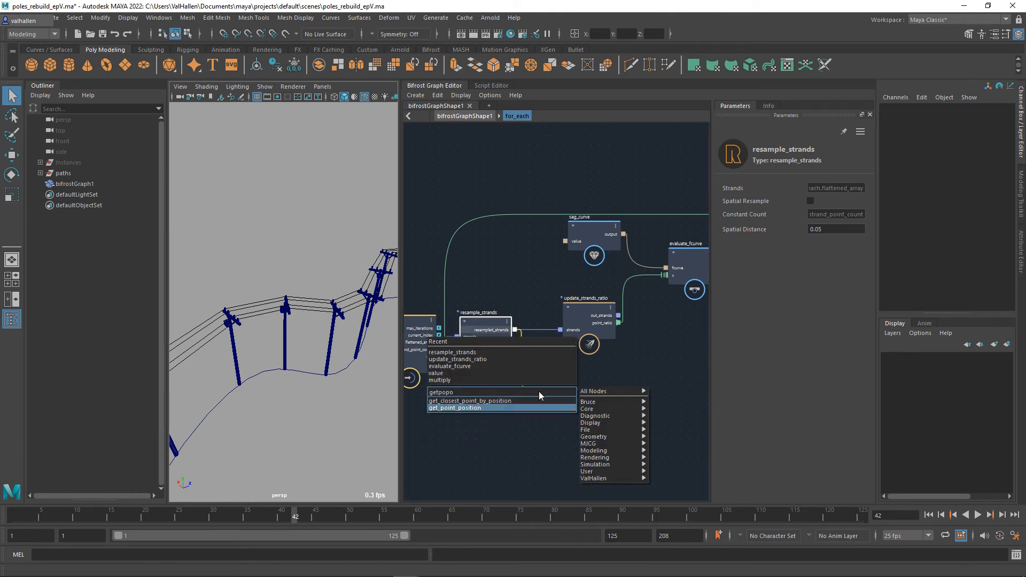
{"action": "key", "text": "Return"}
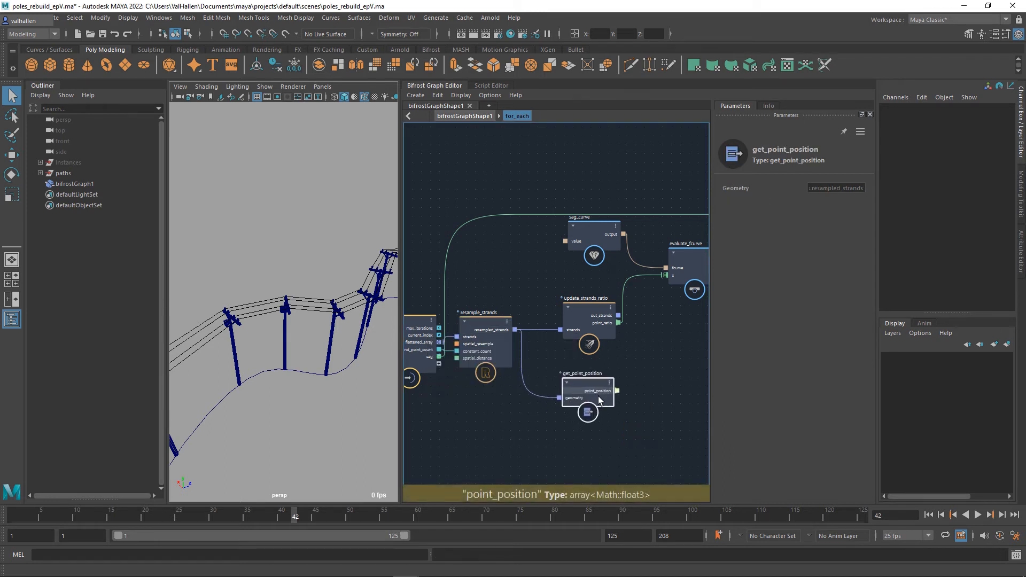
{"action": "middle_click_drag", "start_coordinate": [620, 424], "coordinate": [598, 436]}
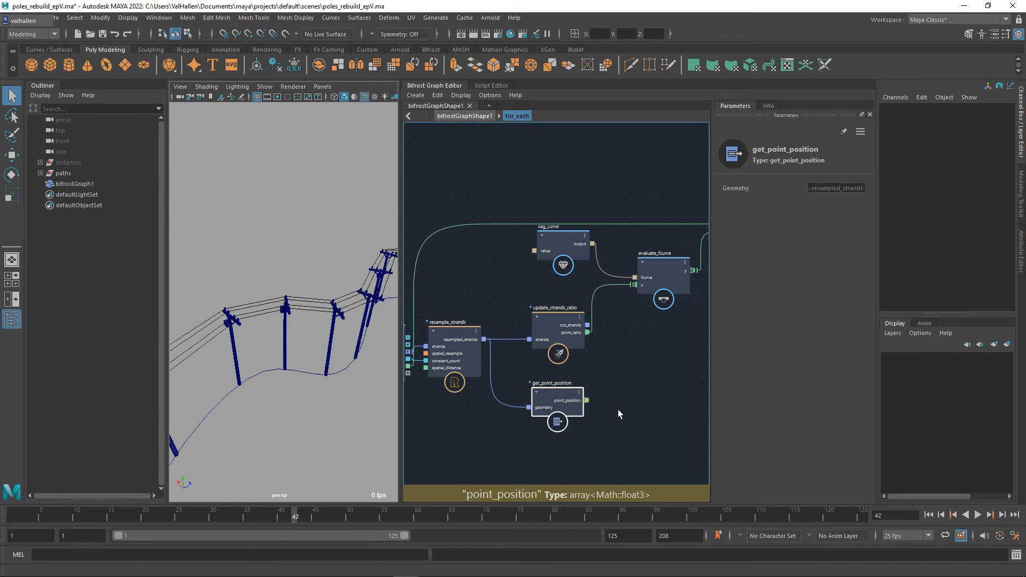
Add a vector3_to_scalar node fed by get_point_position's point_position output and place it beside that node.
{"action": "middle_click_drag", "start_coordinate": [618, 409], "coordinate": [591, 412]}
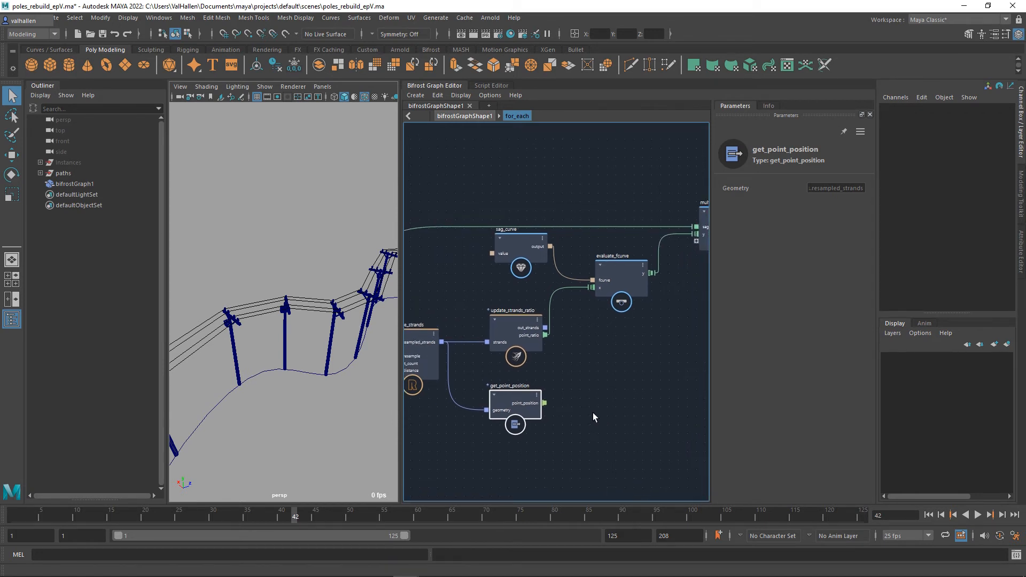
{"action": "left_click_drag", "start_coordinate": [545, 403], "coordinate": [603, 393]}
{"action": "type", "text": "vts"}
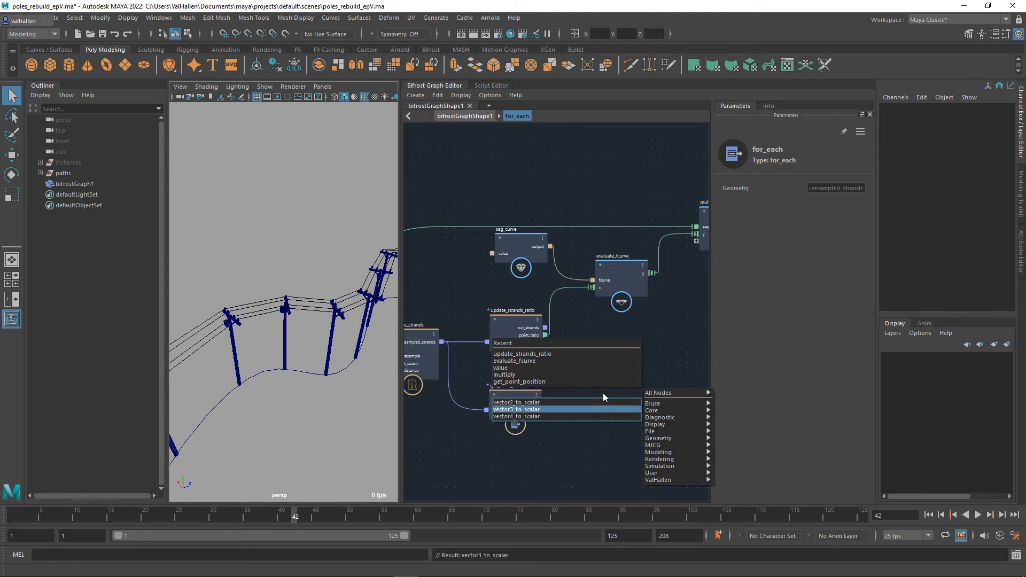
{"action": "key", "text": "Return"}
{"action": "middle_click_drag", "start_coordinate": [609, 376], "coordinate": [587, 370]}
{"action": "left_click_drag", "start_coordinate": [592, 379], "coordinate": [595, 370]}
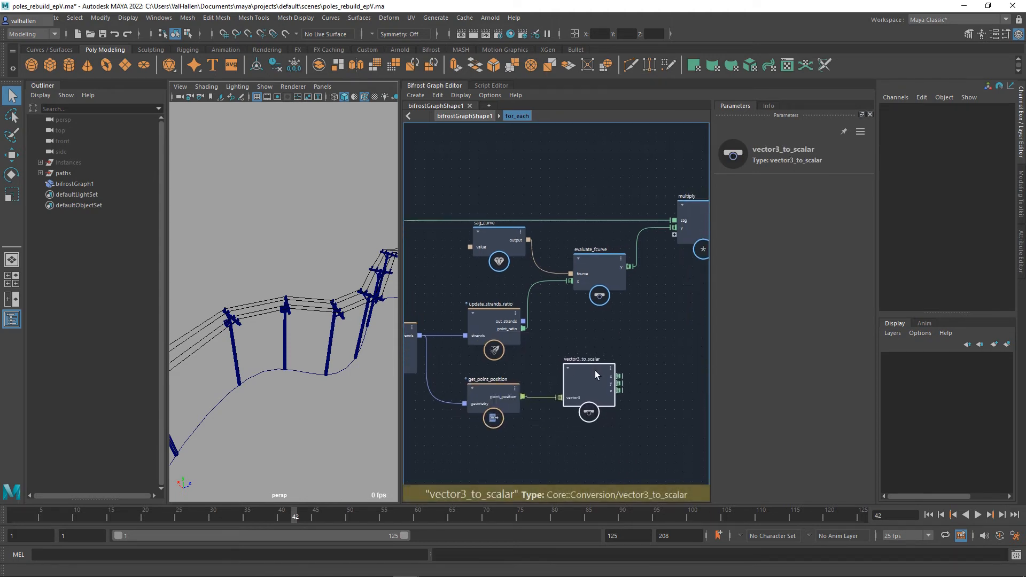
Add an add node fed by vector3_to_scalar's y output and place it below the multiply node.
{"action": "middle_click_drag", "start_coordinate": [642, 427], "coordinate": [617, 429]}
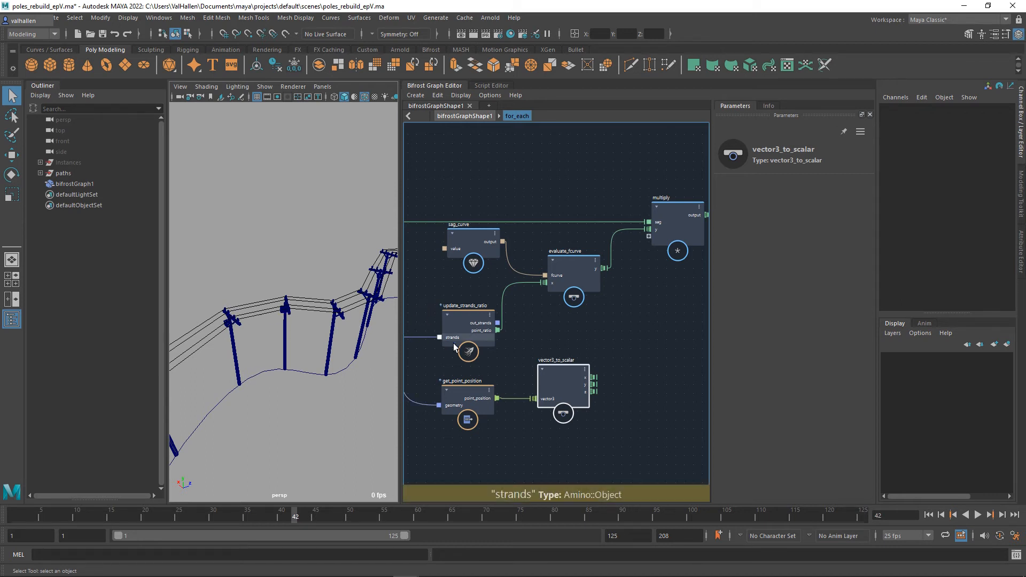
{"action": "middle_click_drag", "start_coordinate": [638, 358], "coordinate": [572, 348], "text": "alt"}
{"action": "mouse_move", "coordinate": [504, 369]}
{"action": "left_mouse_down"}
{"action": "mouse_move", "coordinate": [516, 355]}
{"action": "mouse_move", "coordinate": [517, 367]}
{"action": "left_mouse_up"}
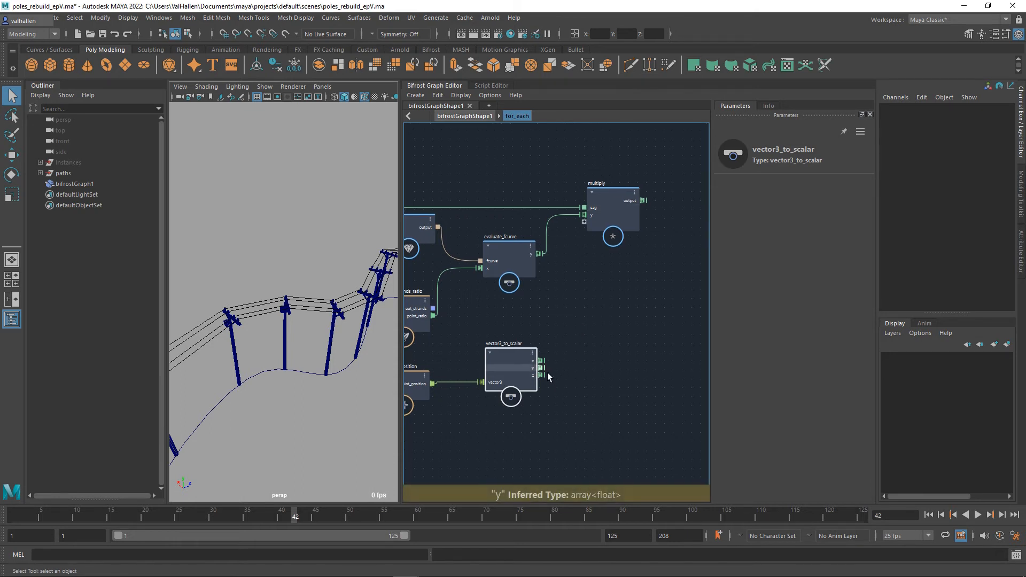
{"action": "left_click_drag", "start_coordinate": [542, 368], "coordinate": [678, 277]}
{"action": "type", "text": "add"}
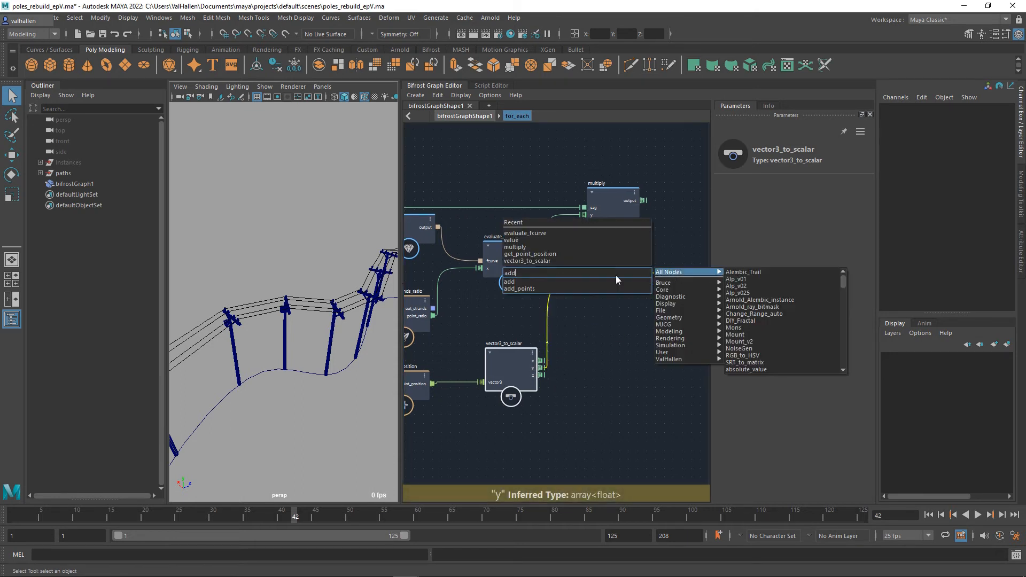
{"action": "key", "text": "Return"}
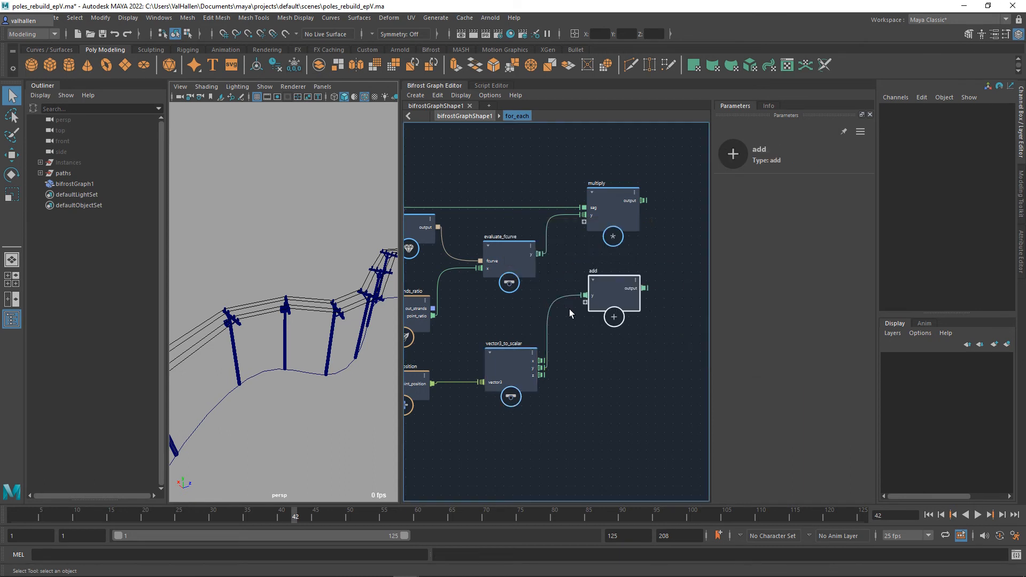
Connect the multiply node's output to the add node's second input and adjust the spacing between the add and output nodes.
{"action": "left_click_drag", "start_coordinate": [513, 309], "coordinate": [590, 304]}
{"action": "left_click_drag", "start_coordinate": [550, 218], "coordinate": [559, 309]}
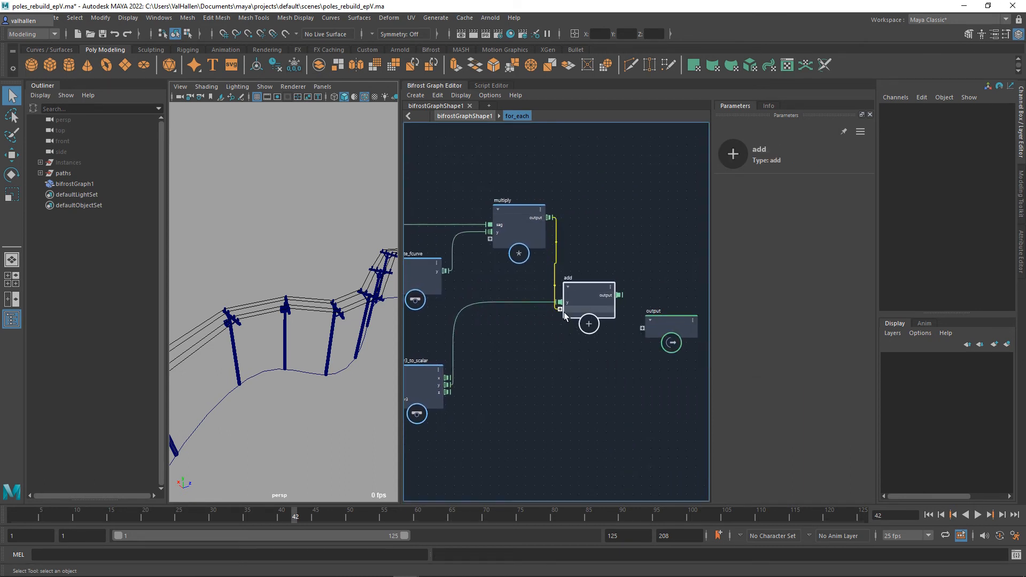
{"action": "middle_click_drag", "start_coordinate": [622, 343], "coordinate": [575, 355], "text": "alt"}
{"action": "left_click_drag", "start_coordinate": [629, 339], "coordinate": [675, 338]}
{"action": "left_click_drag", "start_coordinate": [554, 320], "coordinate": [565, 317]}
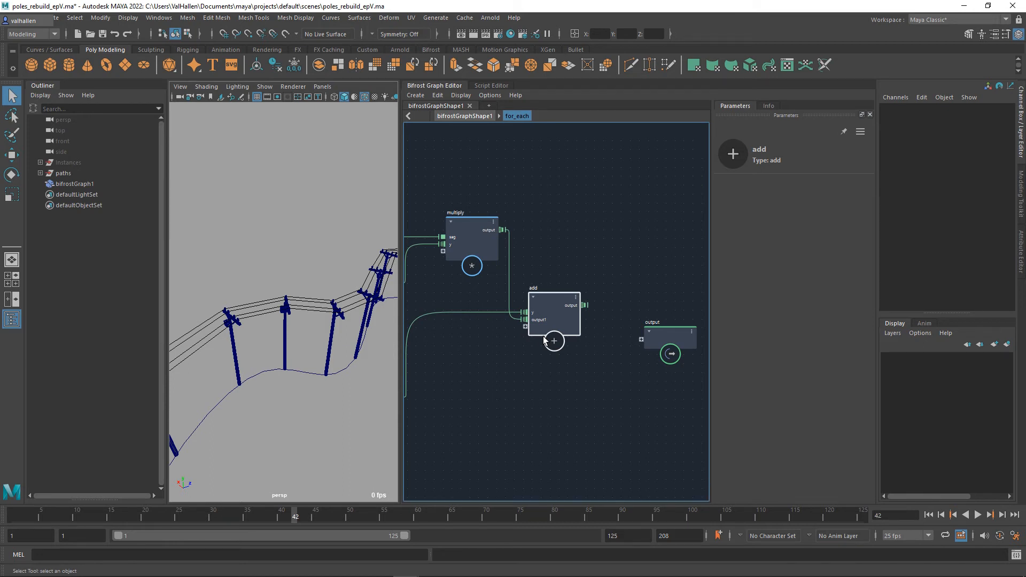
Move the output node farther along the graph and add a scalar_to_vector3 node in front of it.
{"action": "middle_click_drag", "start_coordinate": [589, 400], "coordinate": [438, 388], "text": "alt"}
{"action": "left_click_drag", "start_coordinate": [524, 328], "coordinate": [633, 326]}
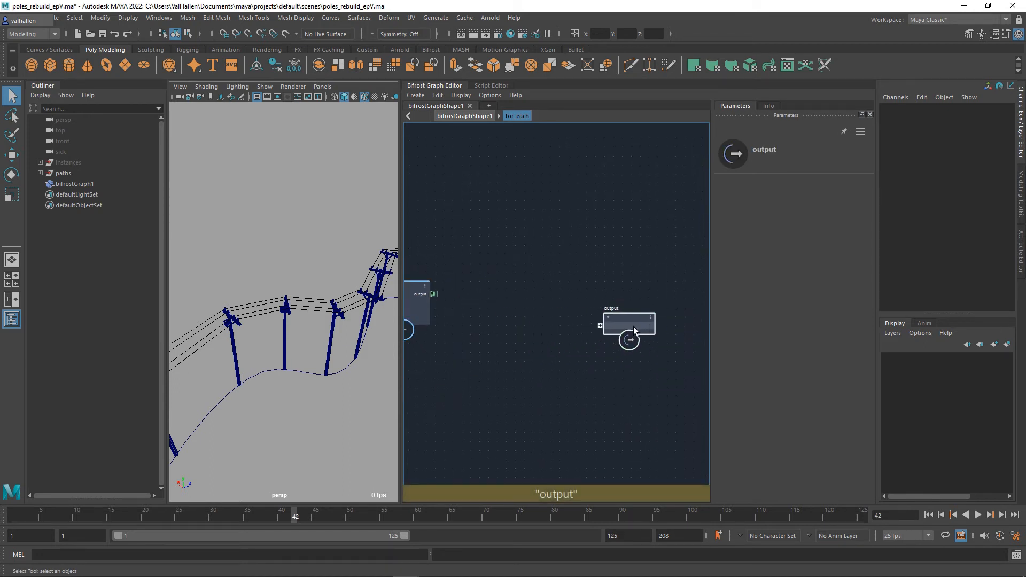
{"action": "key", "text": "Tab"}
{"action": "type", "text": "scala"}
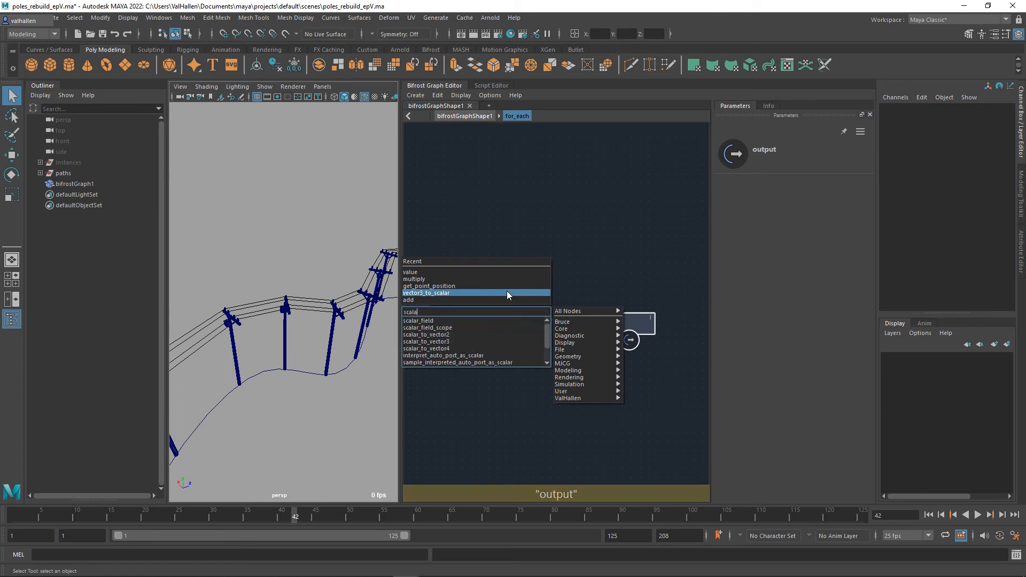
{"action": "key", "text": "Down"}
{"action": "key", "text": "Down"}
{"action": "key", "text": "Down"}
{"action": "key", "text": "Return"}
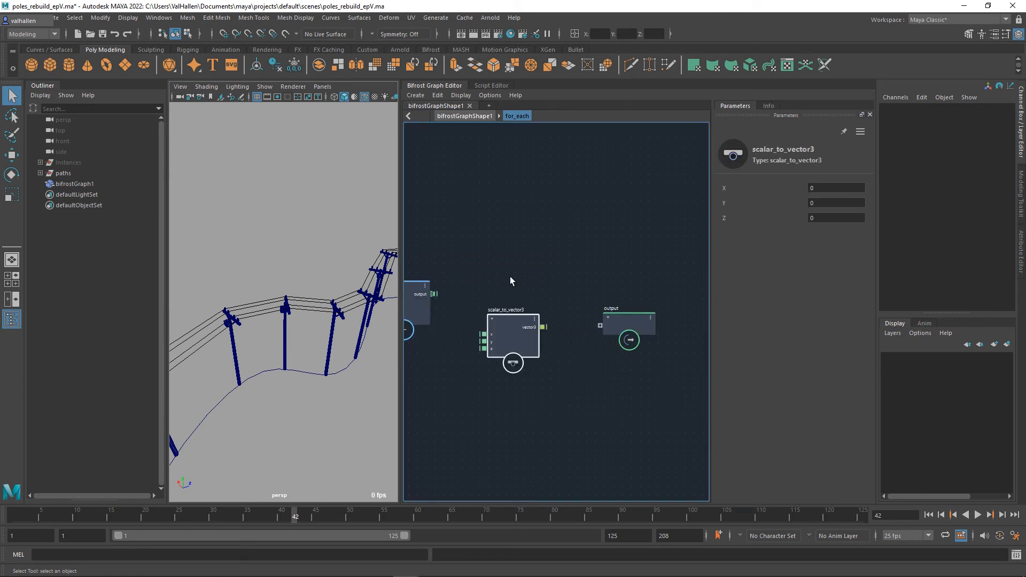
Connect vector3_to_scalar's x and z outputs to the matching inputs of scalar_to_vector3.
{"action": "scroll", "coordinate": [510, 283], "scroll_direction": "down", "scroll_amount": 1}
{"action": "middle_click_drag", "start_coordinate": [503, 330], "coordinate": [550, 309], "text": "alt"}
{"action": "middle_click_drag", "start_coordinate": [411, 363], "coordinate": [522, 360], "text": "alt"}
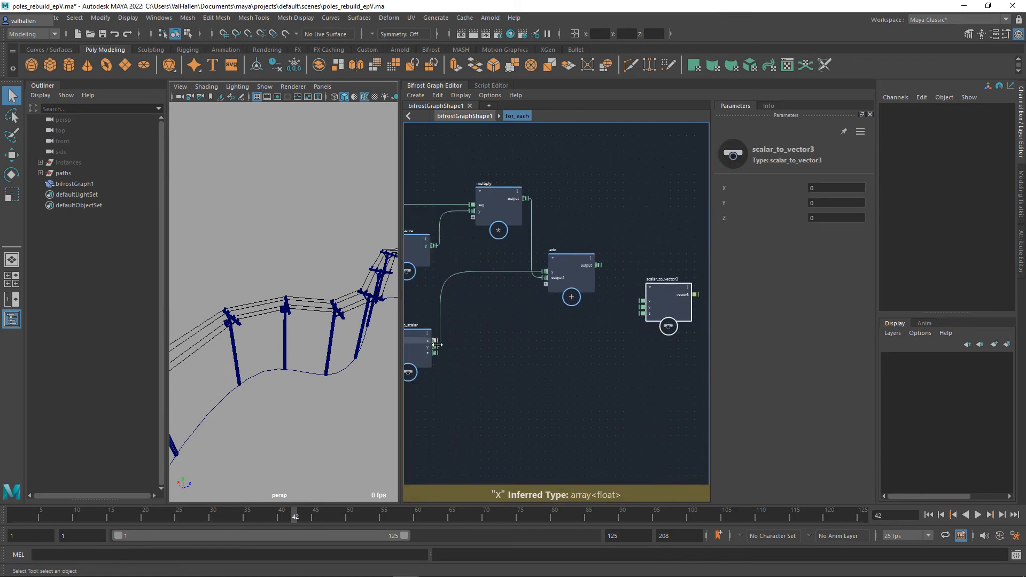
{"action": "left_click_drag", "start_coordinate": [436, 341], "coordinate": [519, 347]}
{"action": "left_click_drag", "start_coordinate": [446, 355], "coordinate": [441, 358]}
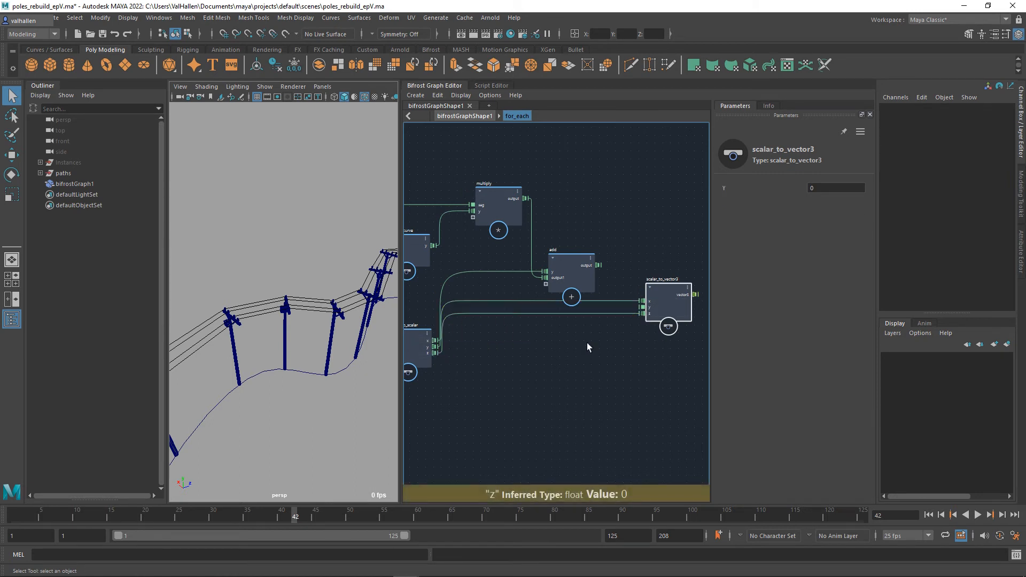
Connect the add node's output to scalar_to_vector3's y input and its vector3 output to the output node.
{"action": "middle_click_drag", "start_coordinate": [587, 284], "coordinate": [529, 300], "text": "alt"}
{"action": "left_click_drag", "start_coordinate": [541, 281], "coordinate": [585, 323]}
{"action": "middle_click_drag", "start_coordinate": [611, 293], "coordinate": [514, 296], "text": "alt"}
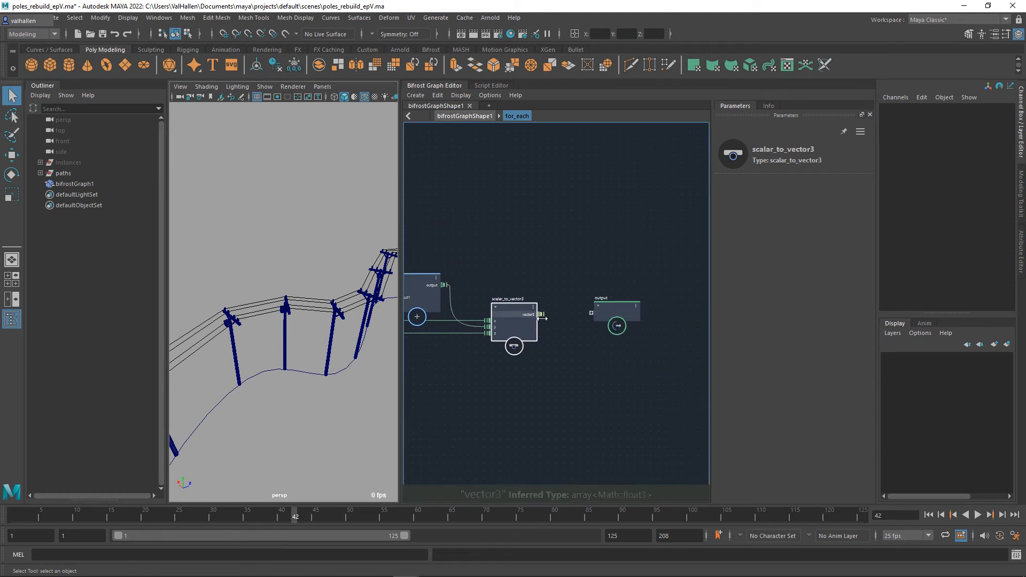
{"action": "left_click_drag", "start_coordinate": [541, 314], "coordinate": [619, 317]}
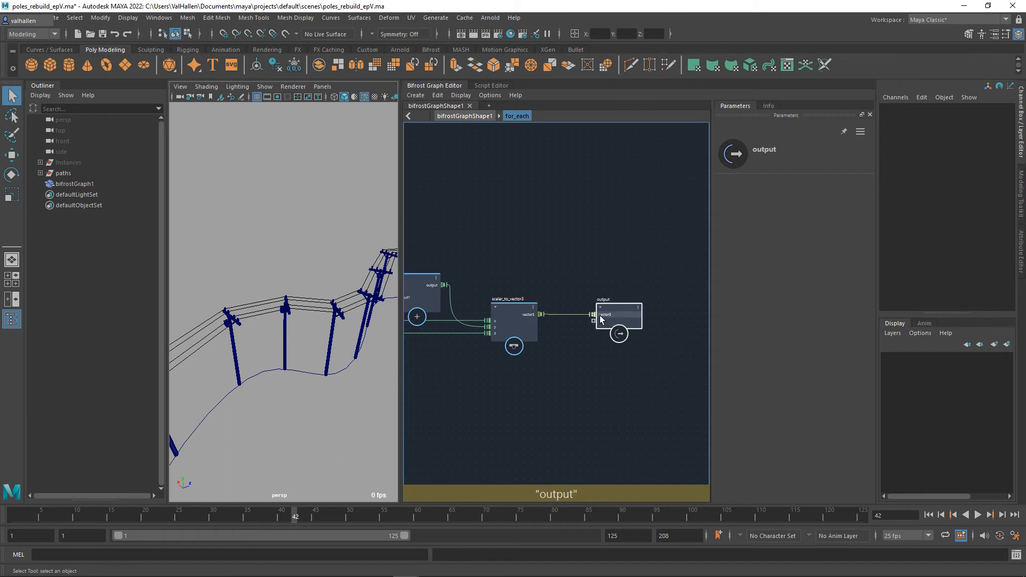
Return to the start of the for_each graph and move the input node farther away from resample_strands.
{"action": "middle_click_drag", "start_coordinate": [476, 379], "coordinate": [726, 356], "text": "alt"}
{"action": "scroll", "coordinate": [603, 364], "scroll_direction": "down", "scroll_amount": 2}
{"action": "middle_click_drag", "start_coordinate": [603, 368], "coordinate": [673, 368], "text": "alt"}
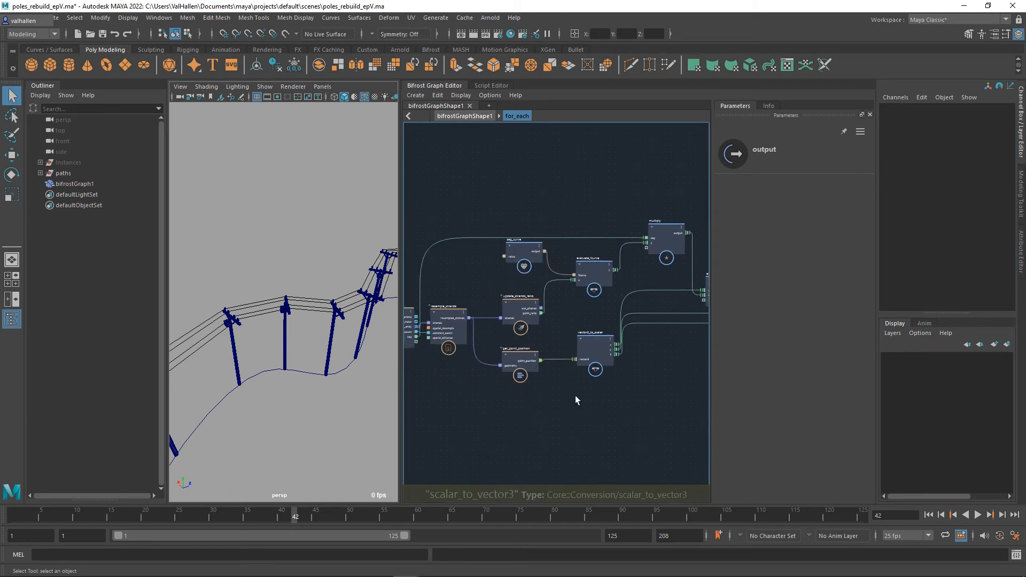
{"action": "middle_click_drag", "start_coordinate": [490, 395], "coordinate": [589, 418], "text": "alt"}
{"action": "left_click_drag", "start_coordinate": [488, 350], "coordinate": [450, 351]}
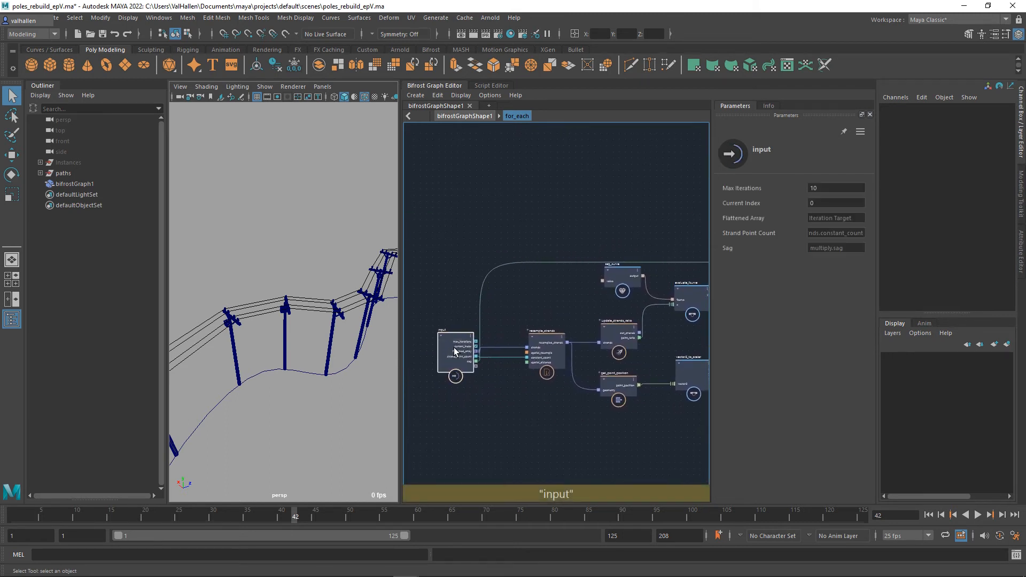
{"action": "scroll", "coordinate": [501, 338], "scroll_direction": "up", "scroll_amount": 1}
{"action": "scroll", "coordinate": [504, 337], "scroll_direction": "up", "scroll_amount": 1}
{"action": "middle_click_drag", "start_coordinate": [506, 337], "coordinate": [508, 332], "text": "alt"}
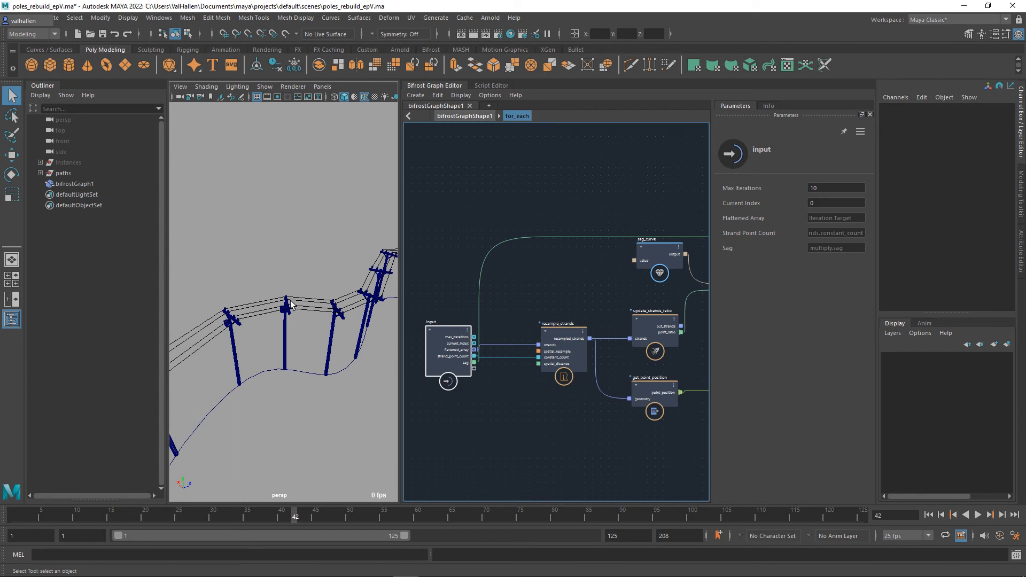
{"action": "middle_click_drag", "start_coordinate": [548, 406], "coordinate": [548, 403], "text": "alt"}
{"action": "left_click_drag", "start_coordinate": [451, 342], "coordinate": [442, 338]}
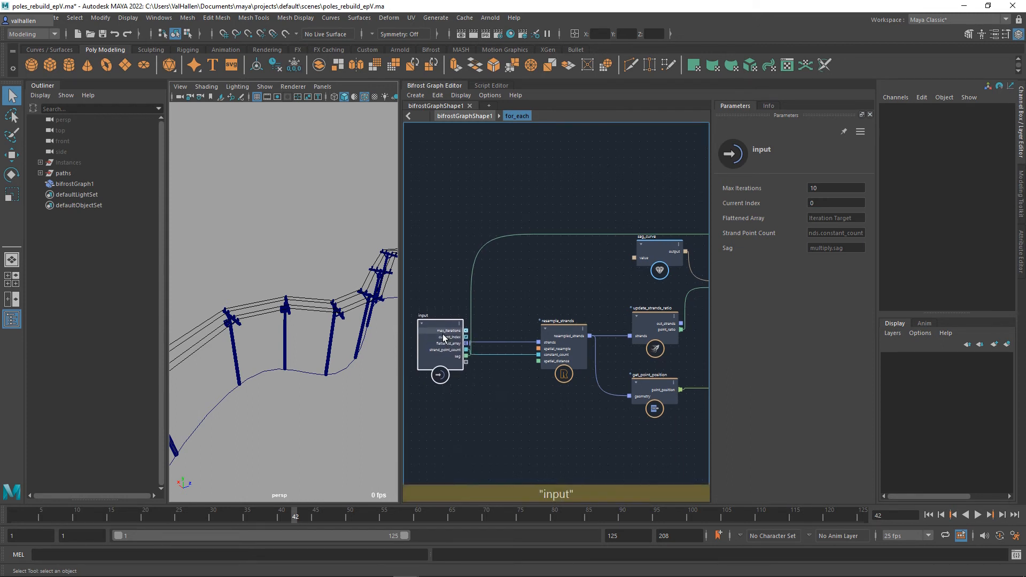
Set the for_each compound's Sag value to 0.5.
{"action": "left_click", "coordinate": [486, 390]}
{"action": "left_click", "coordinate": [823, 233]}
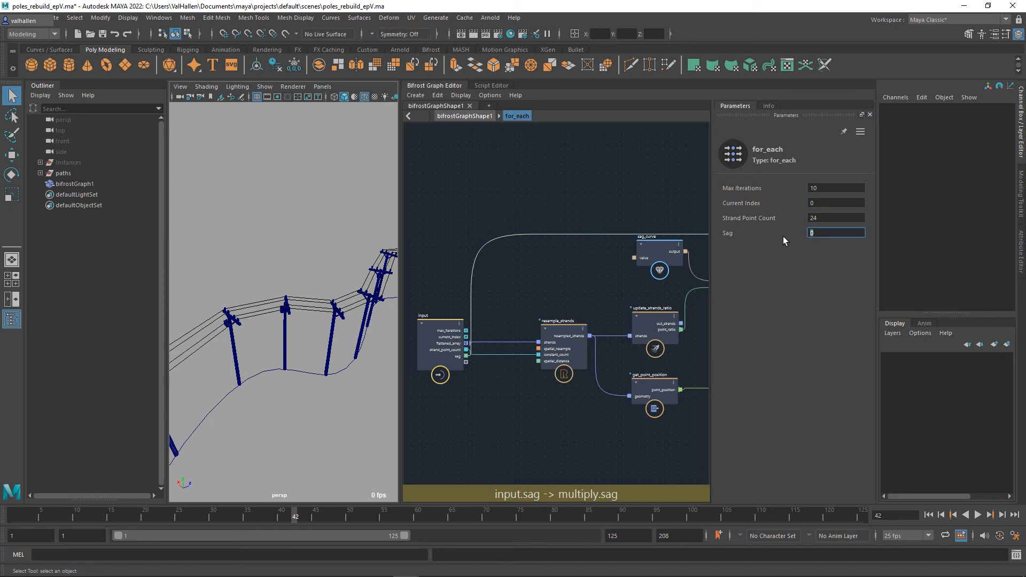
{"action": "type", "text": "0.5"}
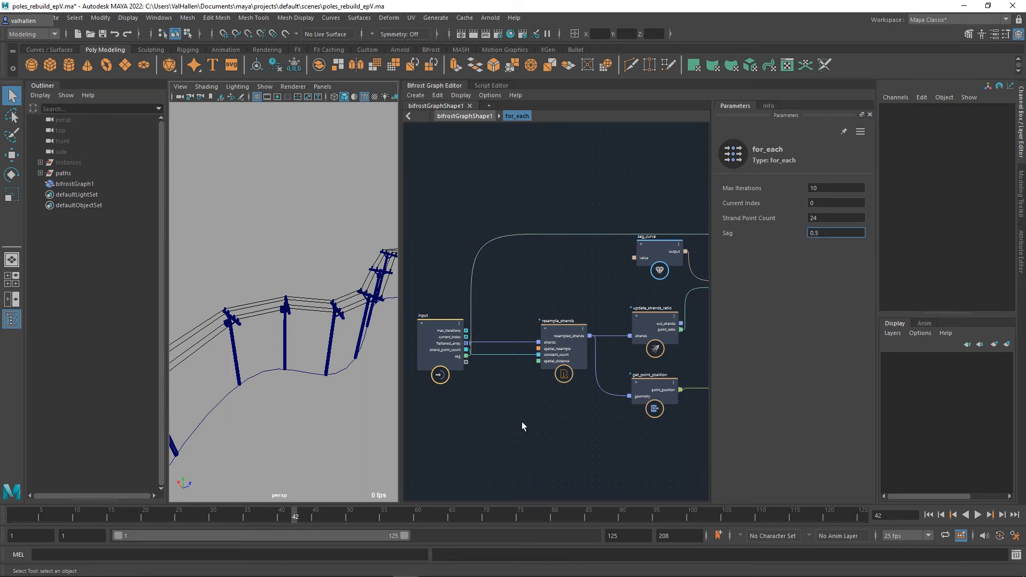
Move resample_strands closer to the input node and place update_strands_ratio directly below sag_curve.
{"action": "mouse_move", "coordinate": [519, 421]}
{"action": "middle_mouse_down", "text": "alt"}
{"action": "mouse_move", "coordinate": [490, 424]}
{"action": "mouse_move", "coordinate": [503, 431]}
{"action": "middle_mouse_up", "text": "alt"}
{"action": "left_click_drag", "start_coordinate": [493, 333], "coordinate": [451, 333]}
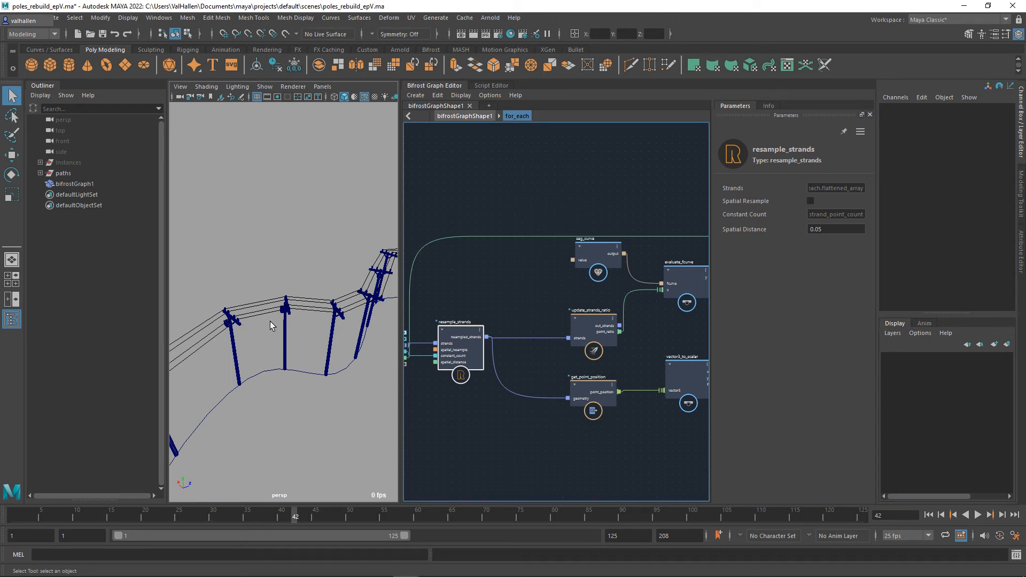
{"action": "middle_click_drag", "start_coordinate": [526, 430], "coordinate": [500, 430], "text": "alt"}
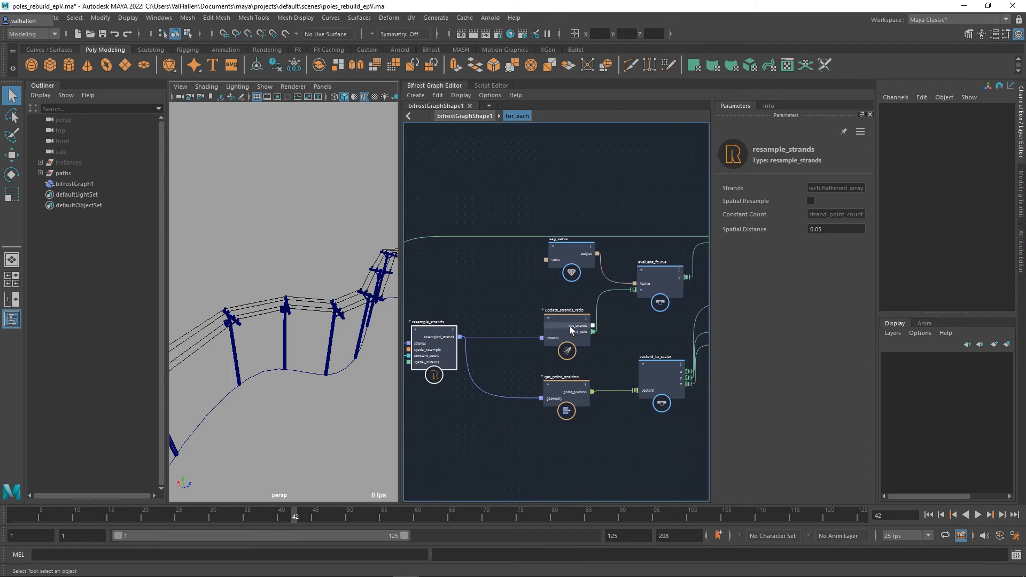
{"action": "left_click_drag", "start_coordinate": [570, 330], "coordinate": [575, 302]}
{"action": "middle_click_drag", "start_coordinate": [602, 327], "coordinate": [516, 350], "text": "alt"}
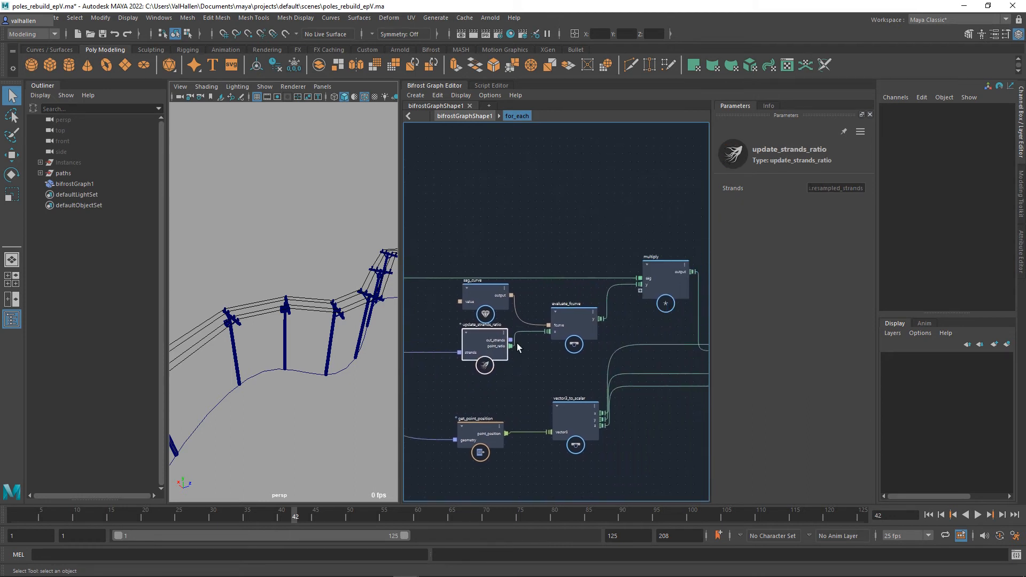
Examine how the sag curve result passes through multiply and is added to the points' y position before scalar_to_vector3.
{"action": "left_click", "coordinate": [495, 300]}
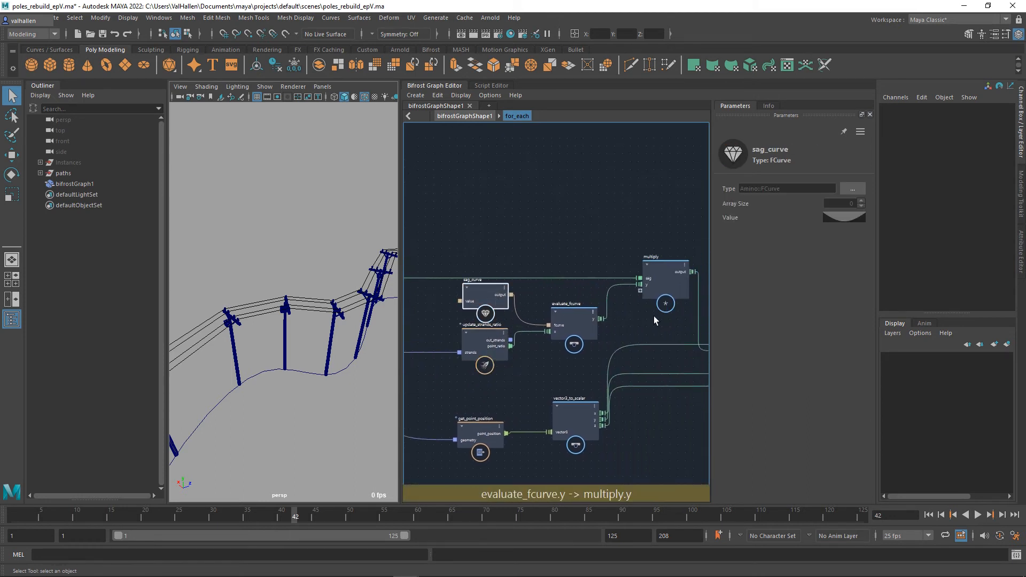
{"action": "middle_click_drag", "start_coordinate": [653, 316], "coordinate": [563, 288], "text": "alt"}
{"action": "left_click", "coordinate": [476, 292]}
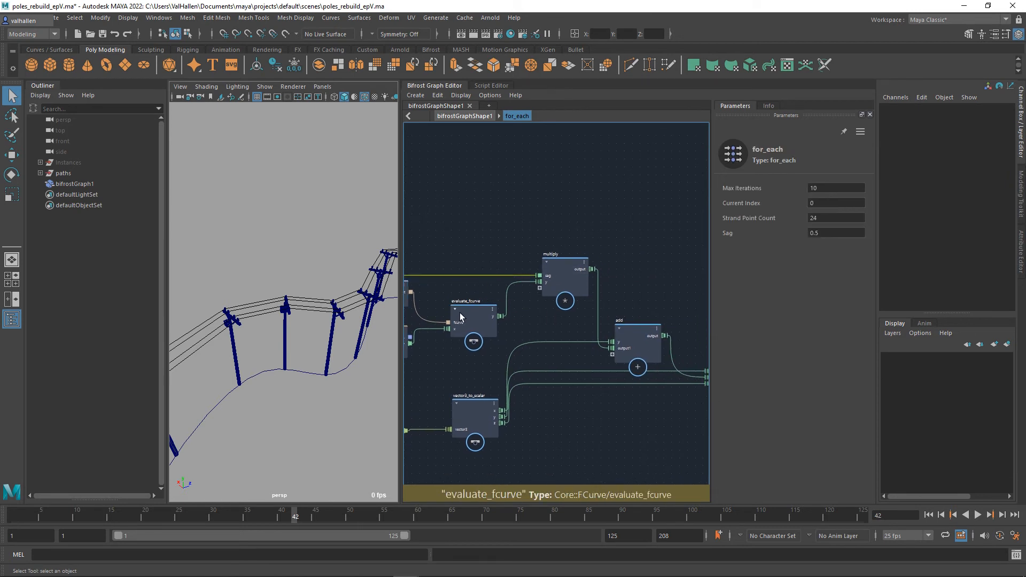
{"action": "middle_click_drag", "start_coordinate": [657, 277], "coordinate": [566, 248], "text": "alt"}
{"action": "left_click", "coordinate": [547, 284]}
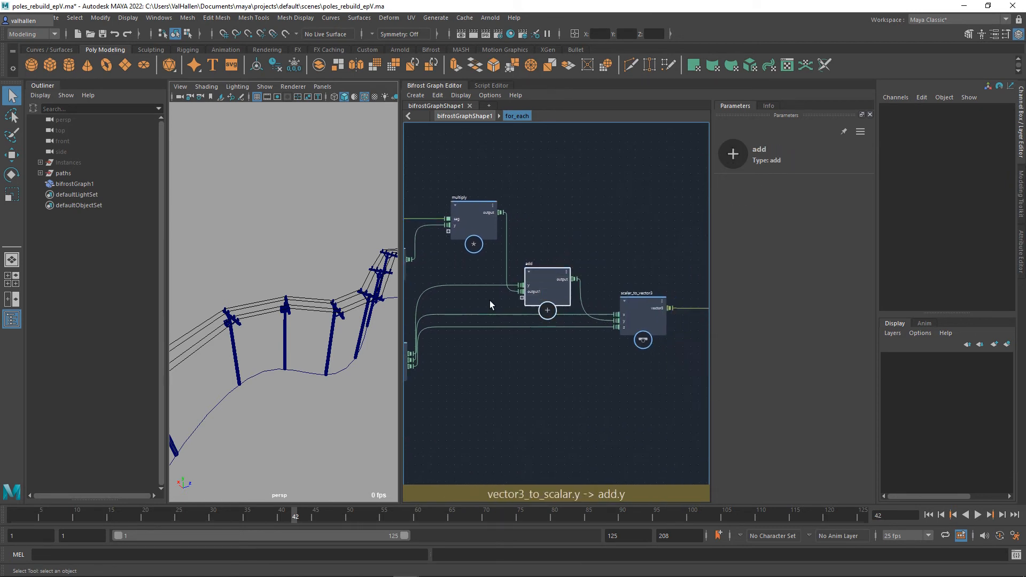
{"action": "middle_click_drag", "start_coordinate": [524, 372], "coordinate": [553, 367], "text": "alt"}
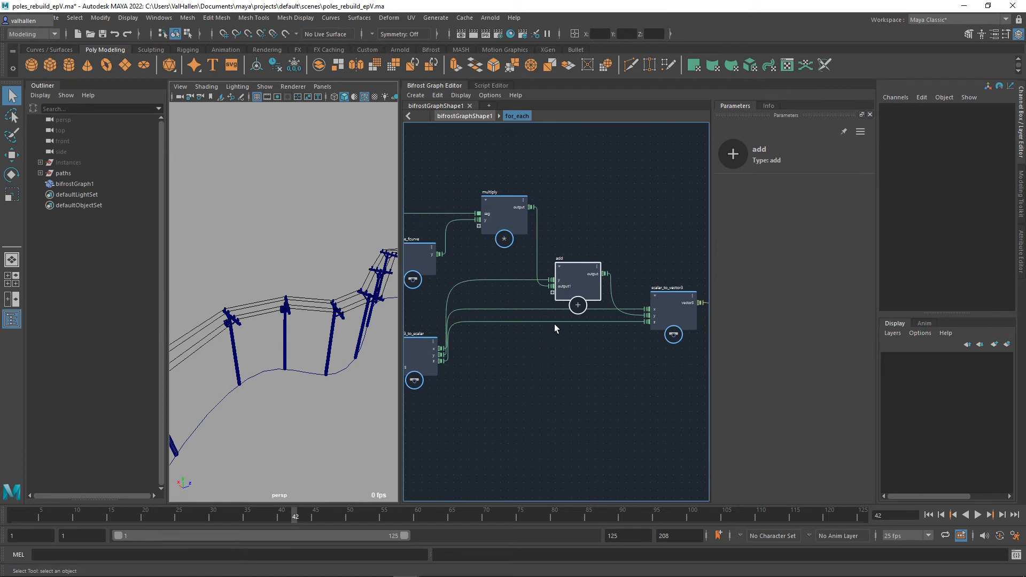
Return from the for_each compound to the main graph and rename the compound make_sag.
{"action": "middle_click_drag", "start_coordinate": [655, 355], "coordinate": [647, 315], "text": "alt"}
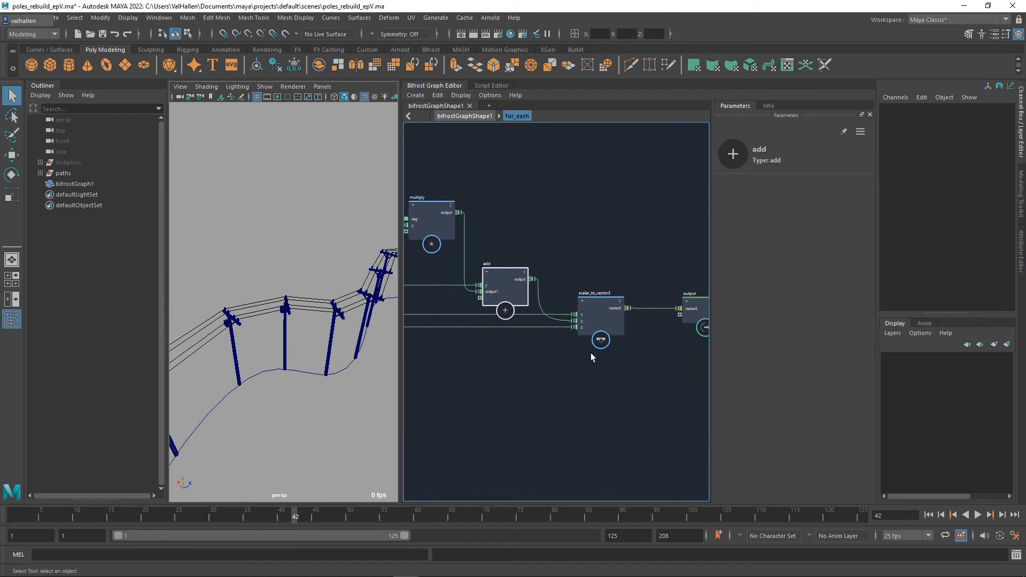
{"action": "middle_click_drag", "start_coordinate": [591, 357], "coordinate": [602, 355], "text": "alt"}
{"action": "double_click", "coordinate": [601, 374]}
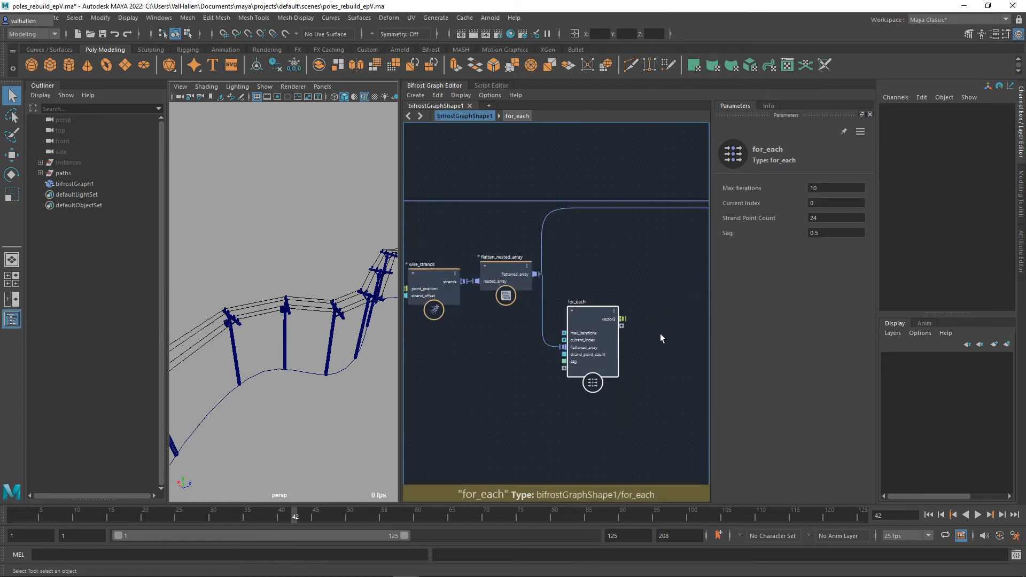
{"action": "middle_click_drag", "start_coordinate": [659, 334], "coordinate": [659, 340], "text": "alt"}
{"action": "double_click", "coordinate": [576, 308]}
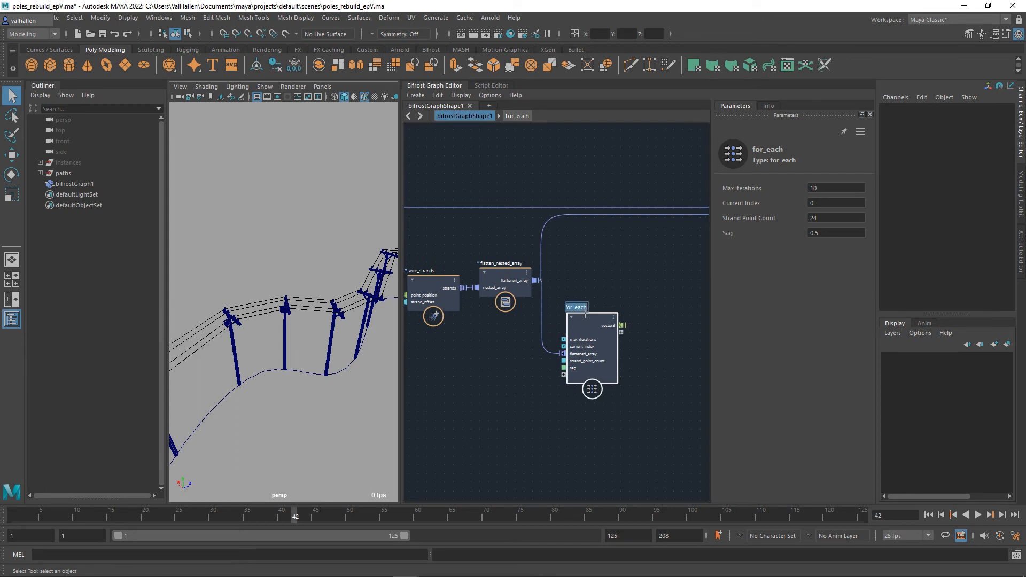
{"action": "type", "text": "make"}
{"action": "type", "text": "_sag"}
{"action": "key", "text": "Return"}
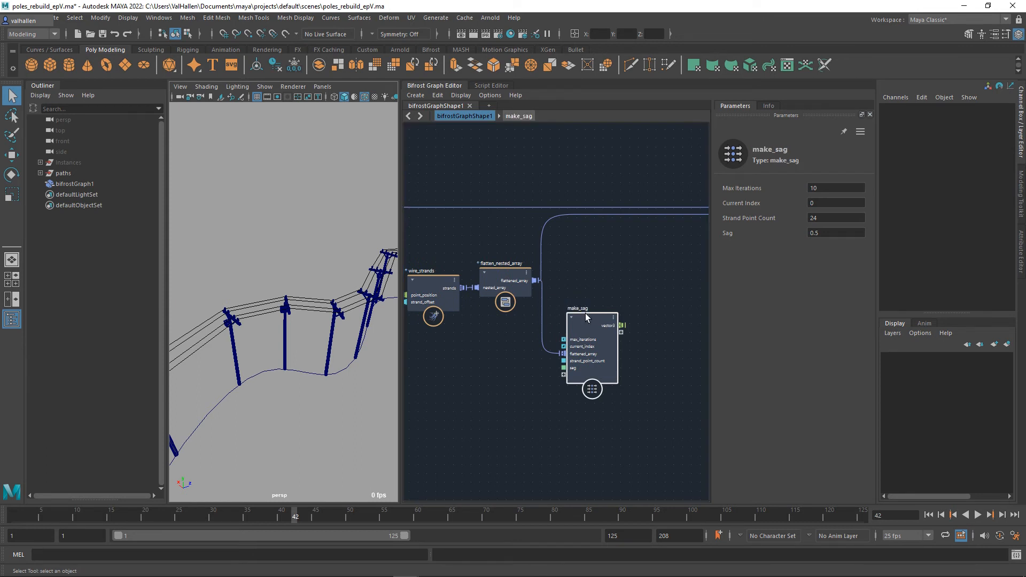
Add a construct_strands node and place it directly beside make_sag's output.
{"action": "middle_click_drag", "start_coordinate": [658, 267], "coordinate": [592, 269], "text": "alt"}
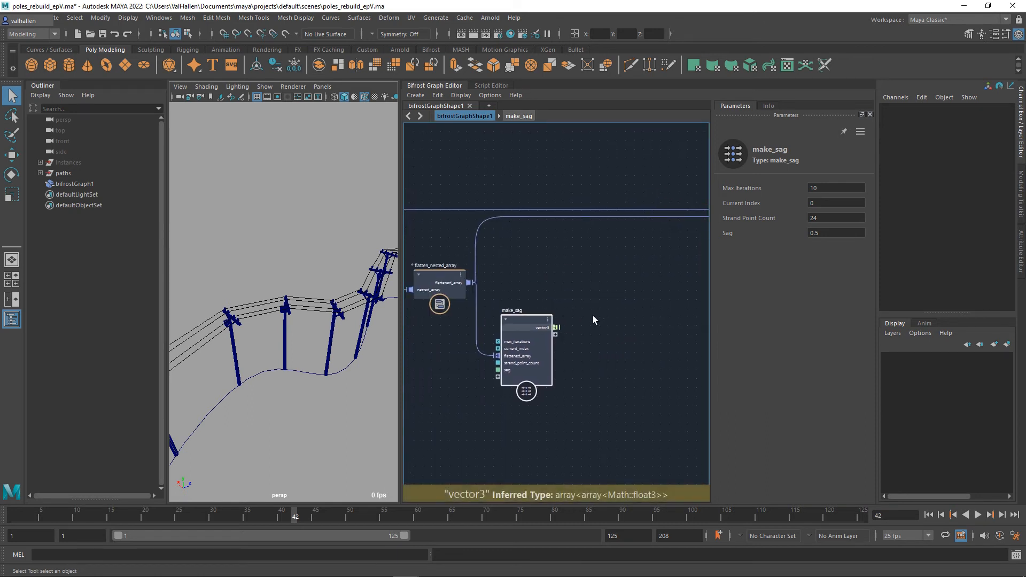
{"action": "middle_click_drag", "start_coordinate": [519, 290], "coordinate": [570, 294], "text": "alt"}
{"action": "left_click_drag", "start_coordinate": [269, 321], "coordinate": [249, 328], "text": "alt"}
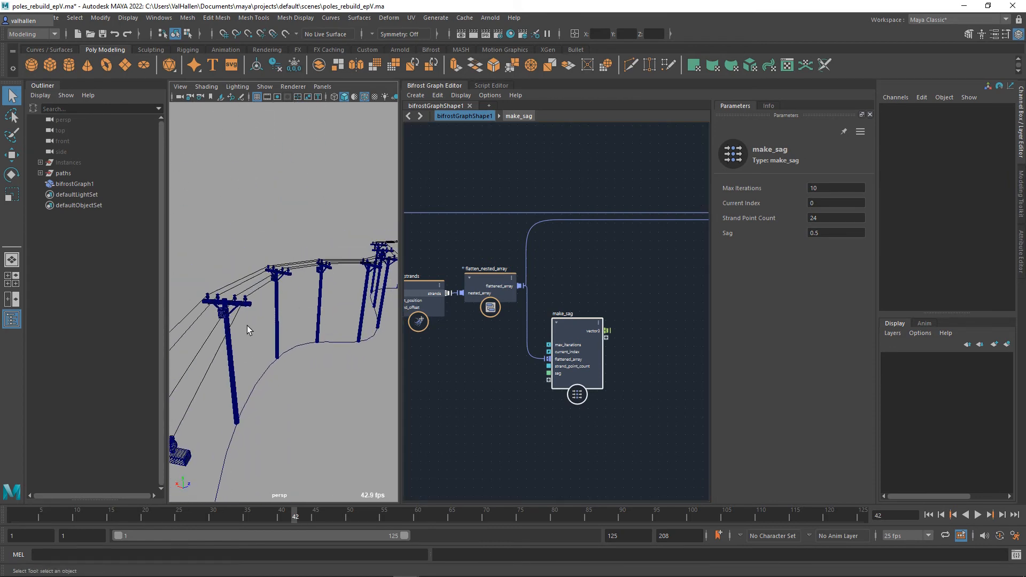
{"action": "middle_click_drag", "start_coordinate": [609, 279], "coordinate": [556, 284], "text": "alt"}
{"action": "key", "text": "Tab"}
{"action": "type", "text": "construct"}
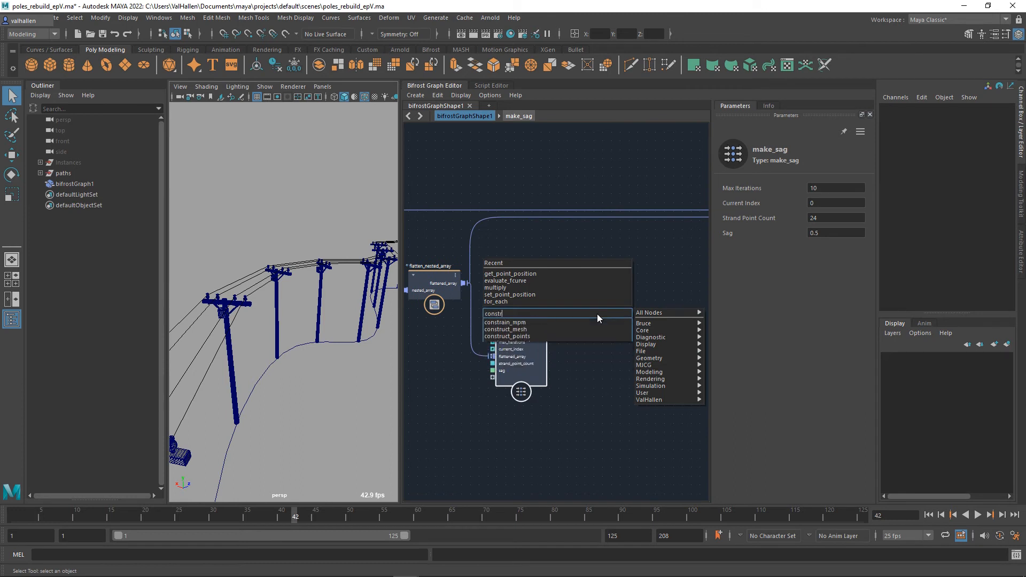
{"action": "key", "text": "Down"}
{"action": "key", "text": "Down"}
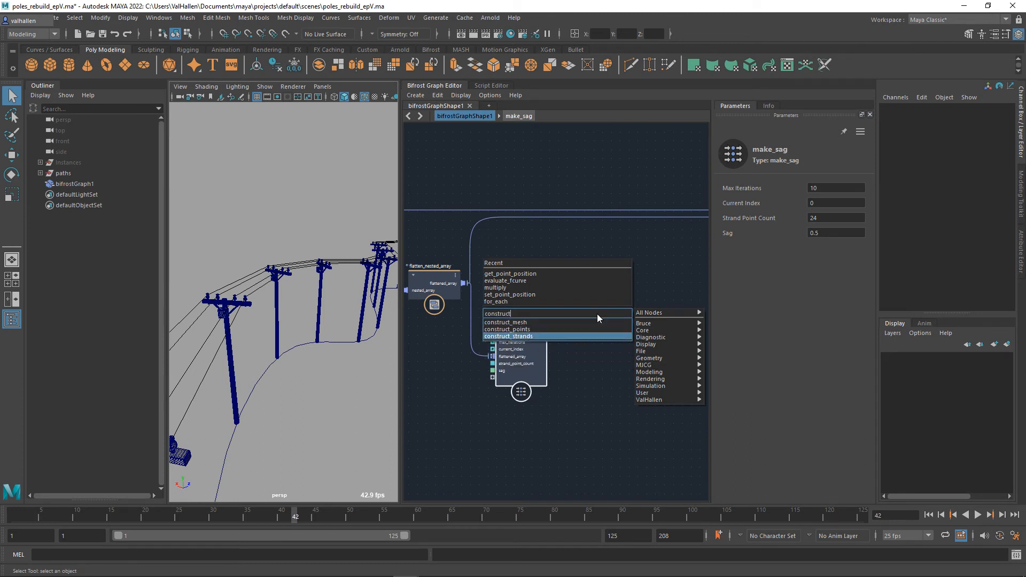
{"action": "key", "text": "Return"}
{"action": "left_click_drag", "start_coordinate": [603, 323], "coordinate": [614, 314]}
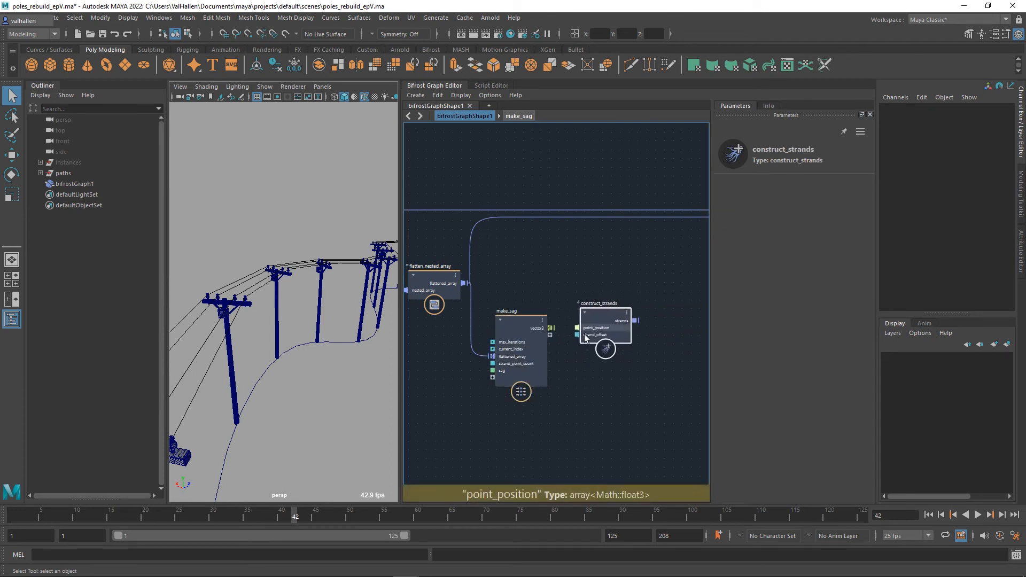
Feed make_sag's vector3 into construct_strands' point_position and its strands into the output node's flattened_array input, replacing the direct flatten_nested_array connection.
{"action": "left_click_drag", "start_coordinate": [554, 331], "coordinate": [593, 332]}
{"action": "middle_click_drag", "start_coordinate": [667, 322], "coordinate": [616, 352], "text": "alt"}
{"action": "scroll", "coordinate": [616, 351], "scroll_direction": "down", "scroll_amount": 2}
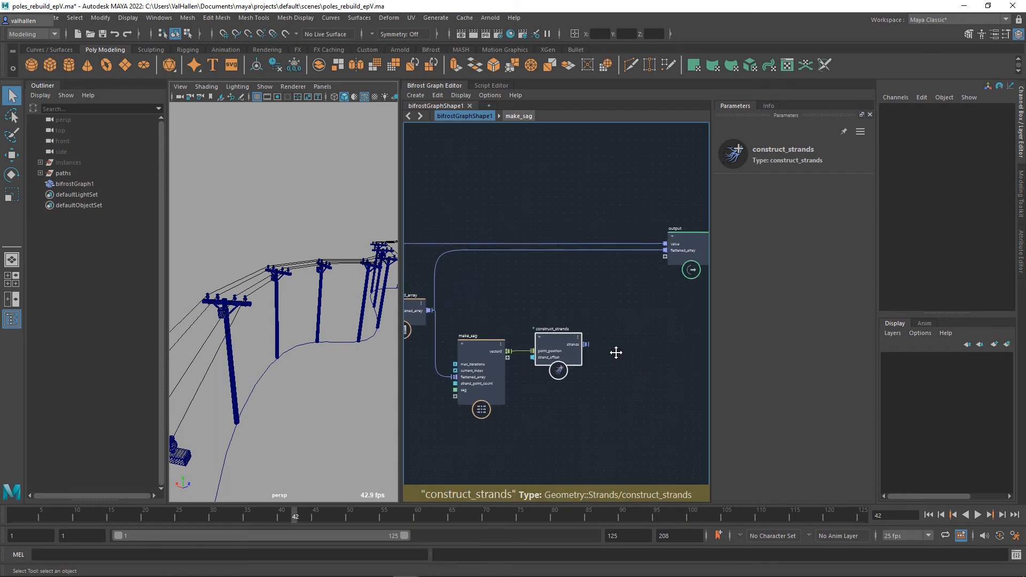
{"action": "left_click_drag", "start_coordinate": [587, 344], "coordinate": [672, 255]}
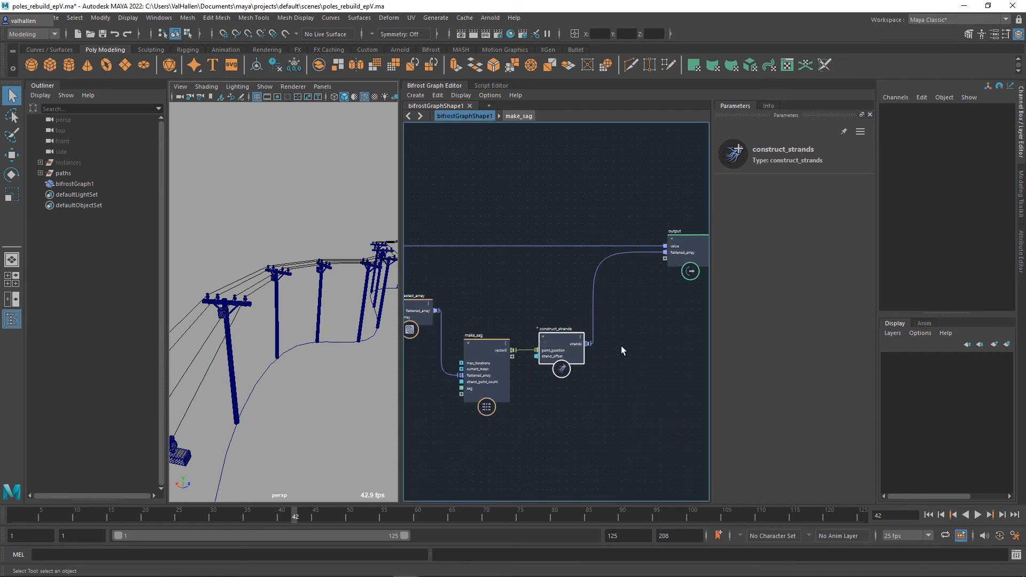
{"action": "left_click_drag", "start_coordinate": [326, 357], "coordinate": [183, 355], "text": "alt"}
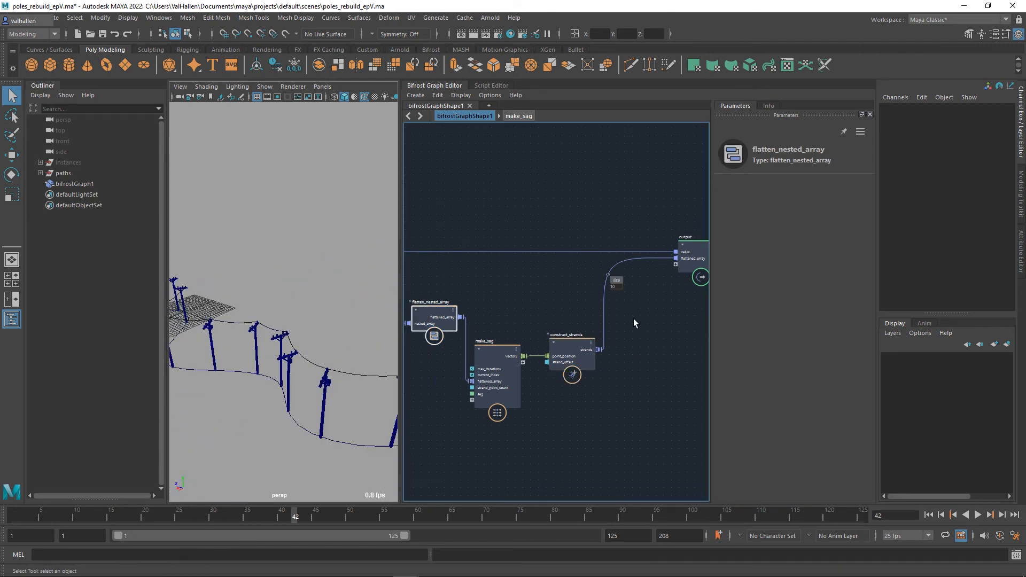
Delete the max_iterations port from make_sag so that every wire is processed.
{"action": "right_click", "coordinate": [488, 369]}
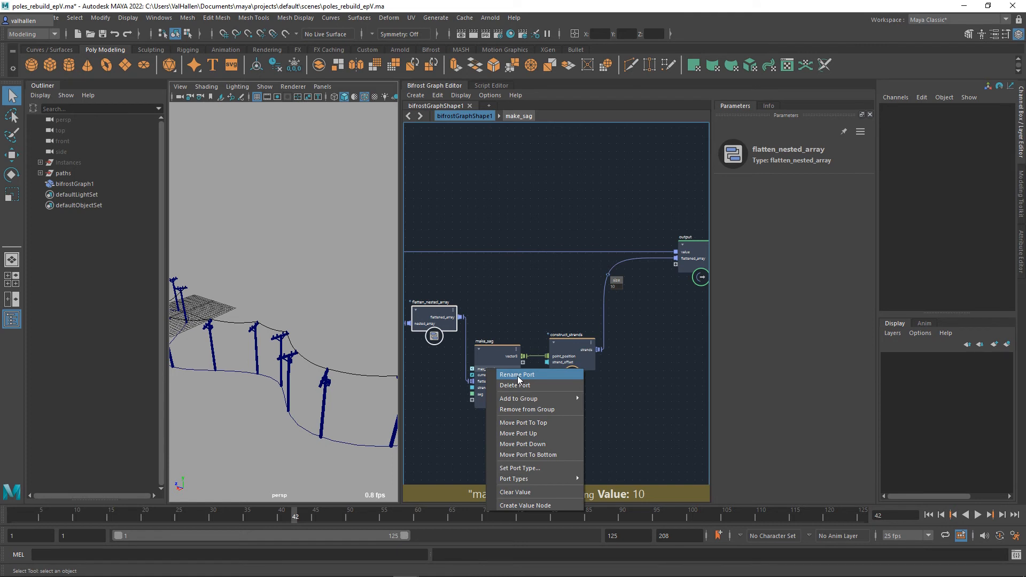
{"action": "left_click", "coordinate": [485, 327]}
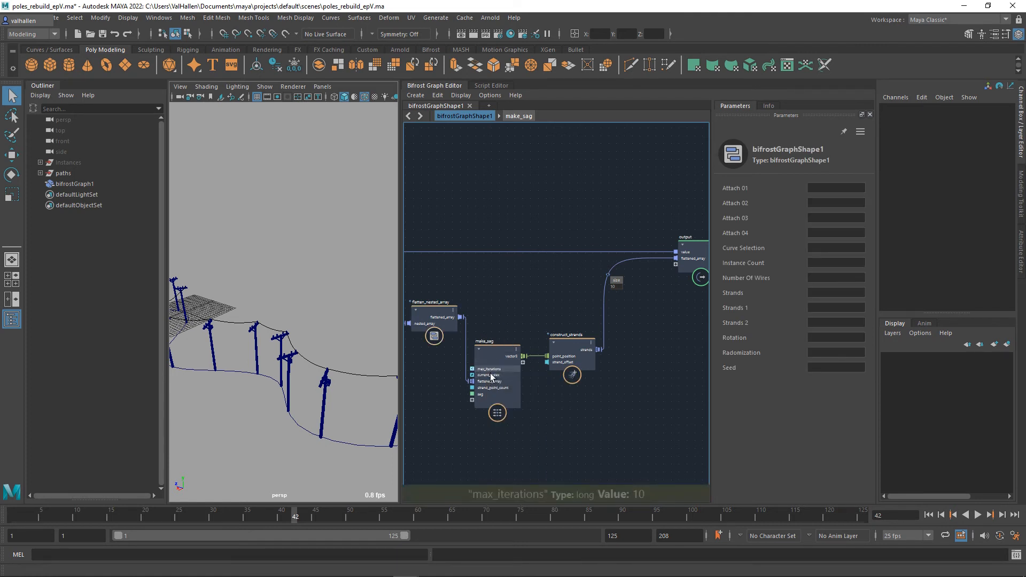
{"action": "left_click", "coordinate": [489, 374]}
{"action": "right_click", "coordinate": [490, 376]}
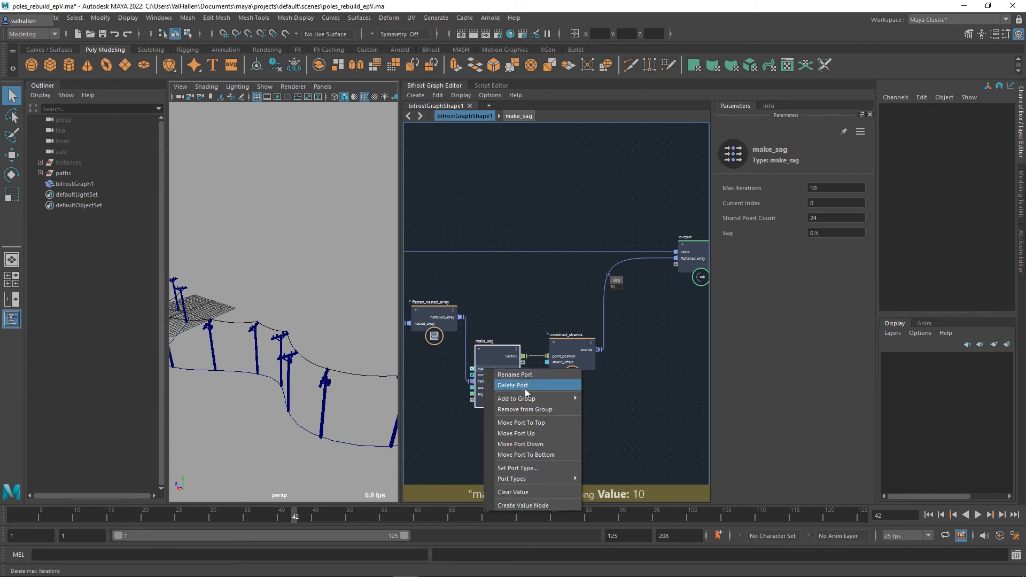
{"action": "left_click", "coordinate": [525, 389]}
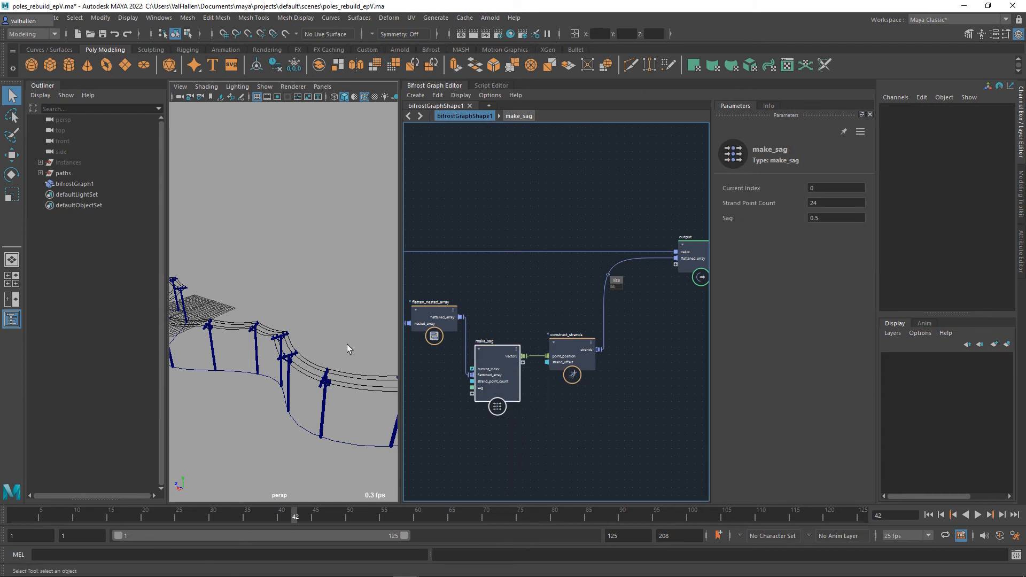
{"action": "left_click_drag", "start_coordinate": [349, 348], "coordinate": [271, 334], "text": "alt"}
{"action": "right_click_drag", "start_coordinate": [356, 334], "coordinate": [385, 345], "text": "alt"}
{"action": "left_click_drag", "start_coordinate": [385, 345], "coordinate": [302, 338], "text": "alt"}
Expose make_sag's strand_point_count as a new port on the controls input node.
{"action": "middle_click_drag", "start_coordinate": [510, 392], "coordinate": [699, 392], "text": "alt"}
{"action": "scroll", "coordinate": [632, 381], "scroll_direction": "down", "scroll_amount": 1}
{"action": "scroll", "coordinate": [633, 383], "scroll_direction": "up", "scroll_amount": 2}
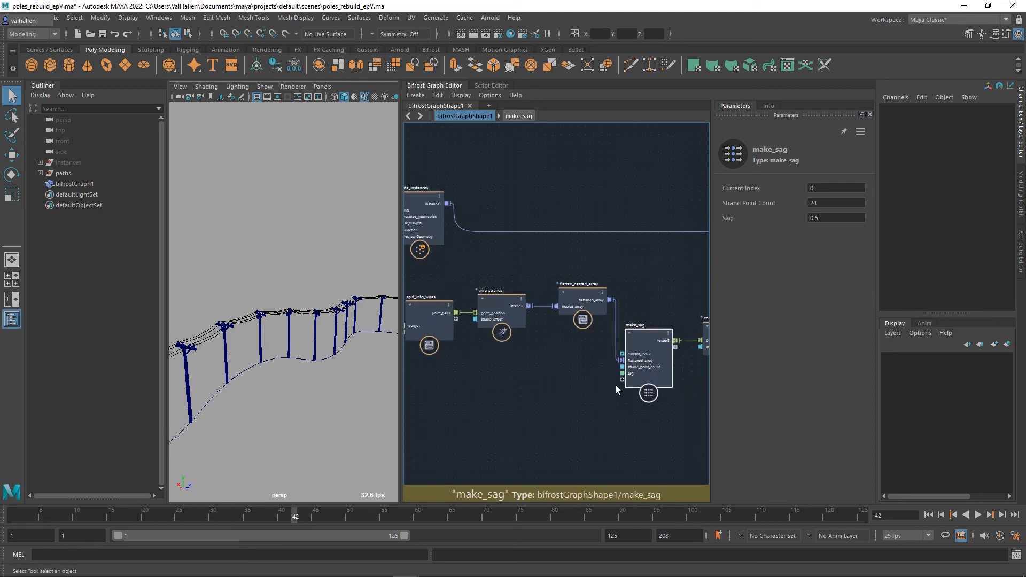
{"action": "left_click_drag", "start_coordinate": [632, 376], "coordinate": [456, 335]}
{"action": "middle_click_drag", "start_coordinate": [543, 360], "coordinate": [417, 321], "text": "alt"}
{"action": "middle_click_drag", "start_coordinate": [625, 353], "coordinate": [342, 320], "text": "alt"}
{"action": "middle_click_drag", "start_coordinate": [577, 384], "coordinate": [302, 389], "text": "alt"}
{"action": "middle_click_drag", "start_coordinate": [698, 391], "coordinate": [415, 380], "text": "alt"}
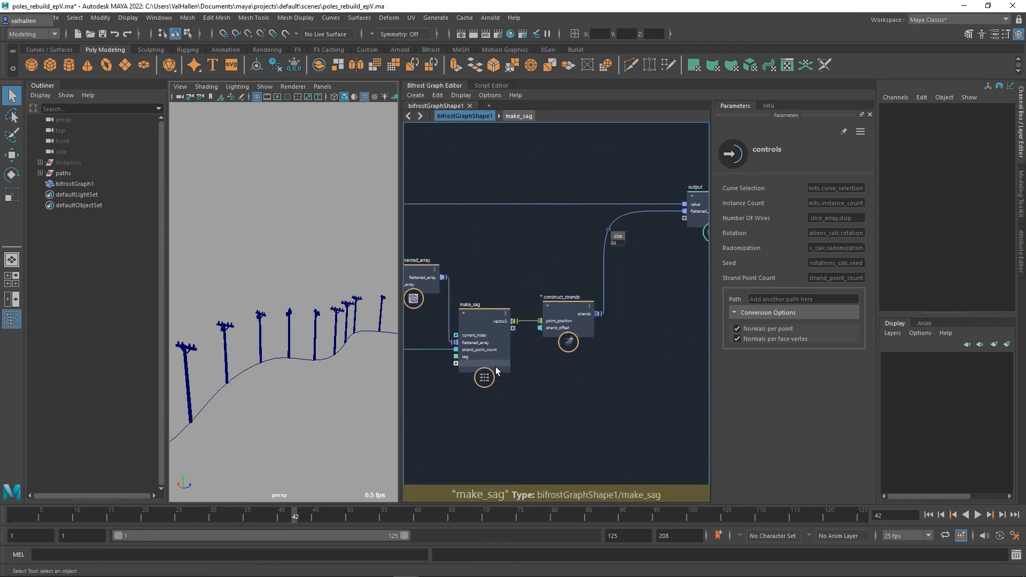
Expose make_sag's sag as a new port on the controls node and move controls farther from the other nodes.
{"action": "middle_click_drag", "start_coordinate": [541, 371], "coordinate": [580, 370], "text": "alt"}
{"action": "left_click_drag", "start_coordinate": [493, 357], "coordinate": [761, 449]}
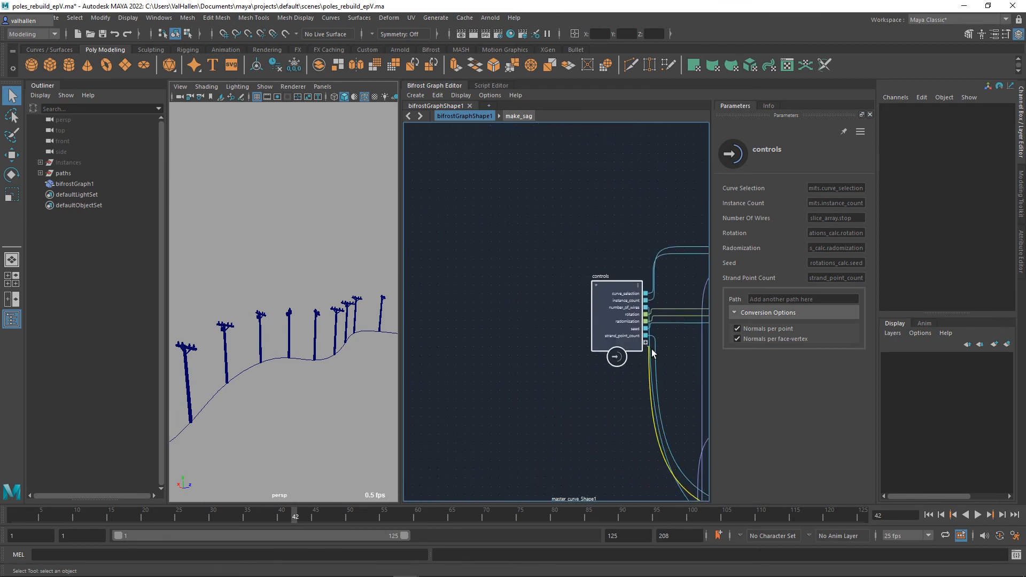
{"action": "left_click_drag", "start_coordinate": [652, 352], "coordinate": [649, 364]}
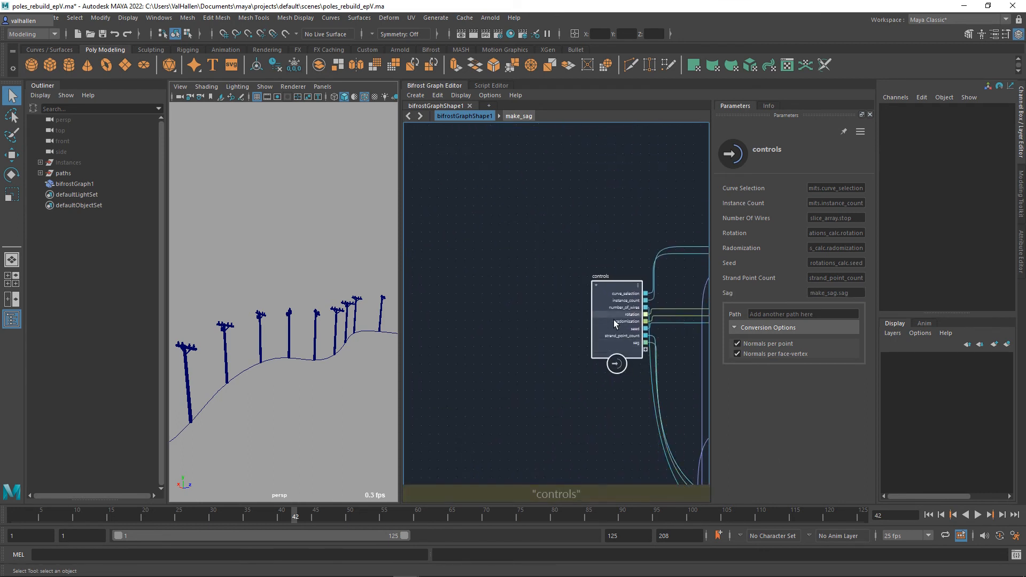
{"action": "left_click_drag", "start_coordinate": [615, 322], "coordinate": [553, 320]}
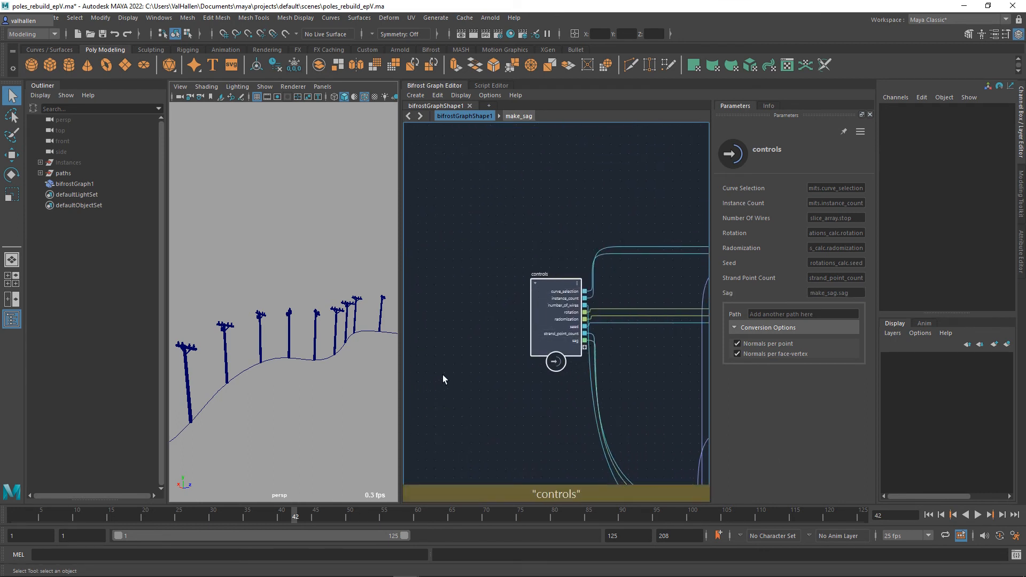
{"action": "left_click", "coordinate": [467, 370]}
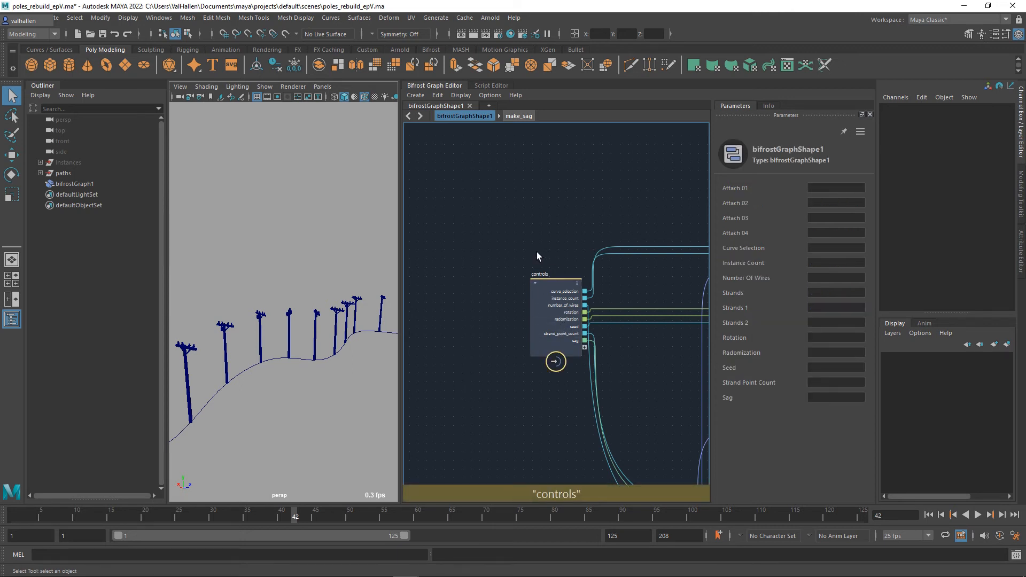
Set bifrostGraph1's Strand Point Count to 24.
{"action": "left_click", "coordinate": [80, 184]}
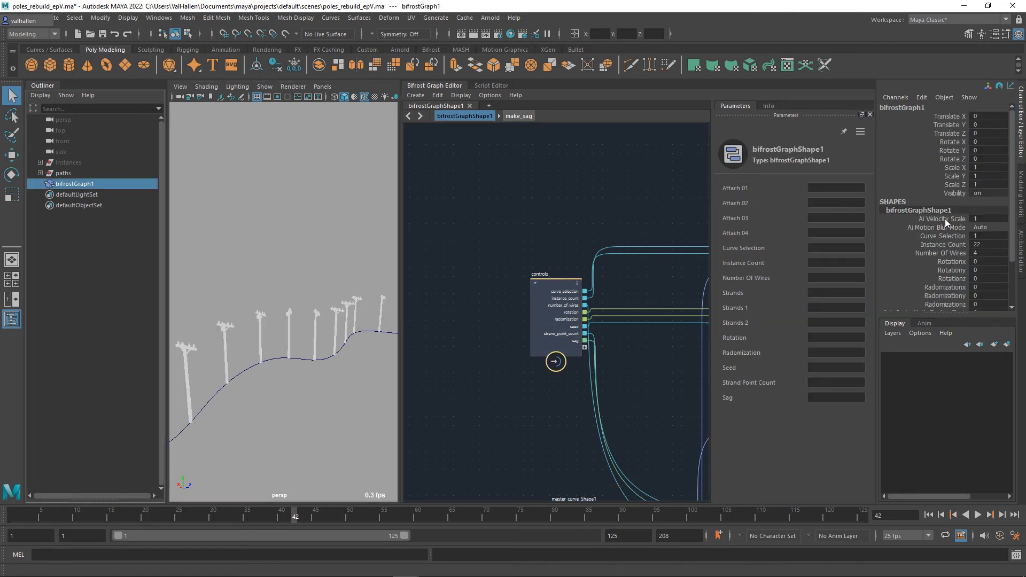
{"action": "scroll", "coordinate": [995, 259], "scroll_direction": "down", "scroll_amount": 3}
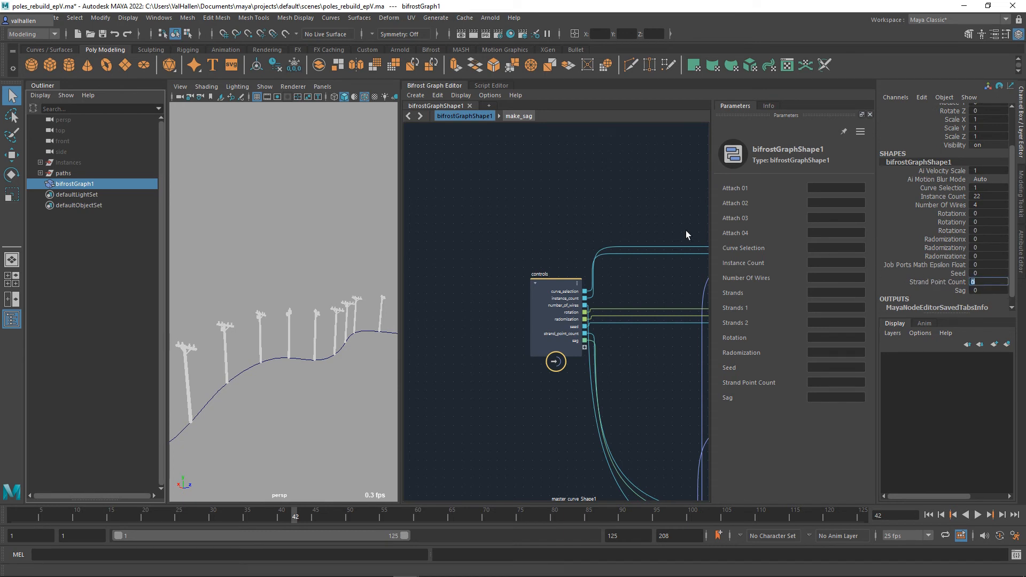
{"action": "type", "text": "24"}
{"action": "key", "text": "Return"}
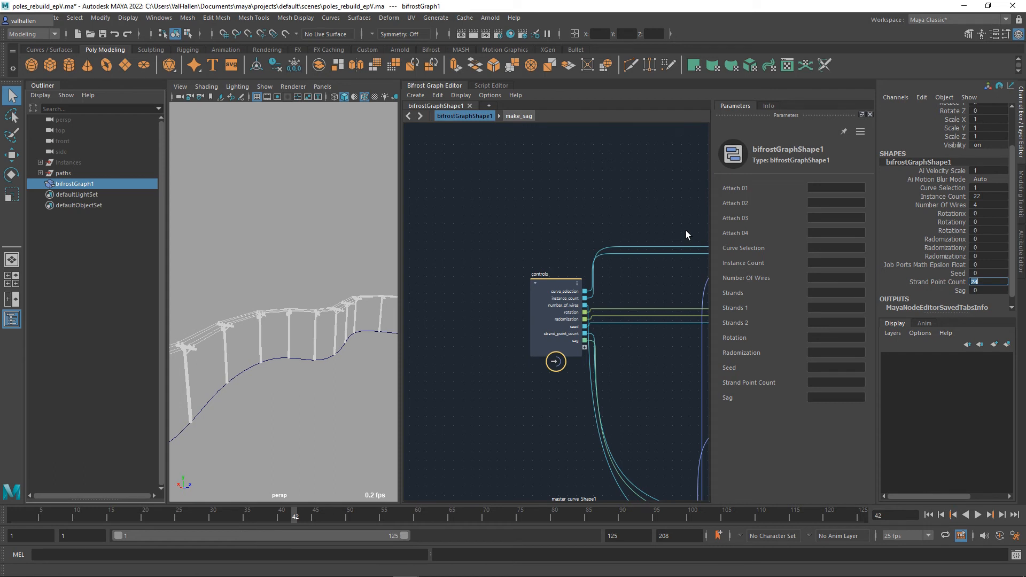
Reselect bifrostGraph1 and interactively raise its Sag to 1.7.
{"action": "left_click_drag", "start_coordinate": [270, 283], "coordinate": [279, 282], "text": "alt"}
{"action": "scroll", "coordinate": [279, 282], "scroll_direction": "up", "scroll_amount": 3}
{"action": "middle_click_drag", "start_coordinate": [279, 281], "coordinate": [311, 267], "text": "alt"}
{"action": "left_click", "coordinate": [313, 262]}
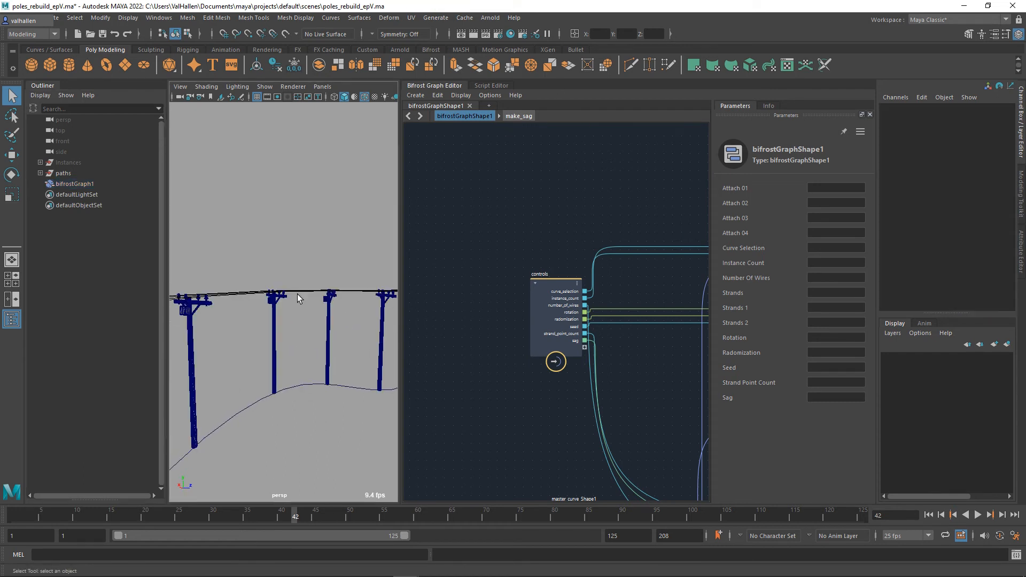
{"action": "left_click", "coordinate": [334, 320]}
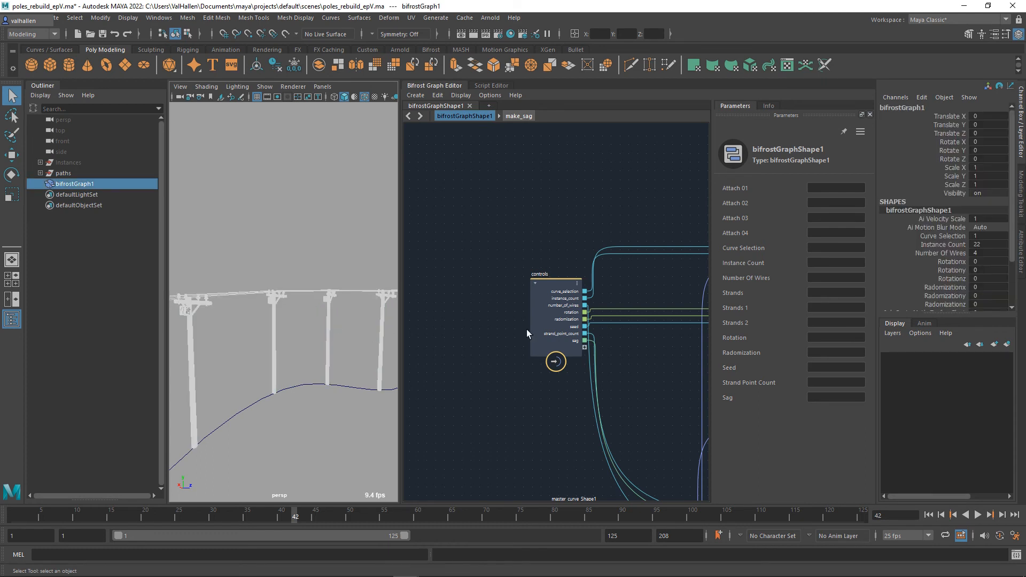
{"action": "scroll", "coordinate": [942, 306], "scroll_direction": "down", "scroll_amount": 3}
{"action": "left_click", "coordinate": [960, 290]}
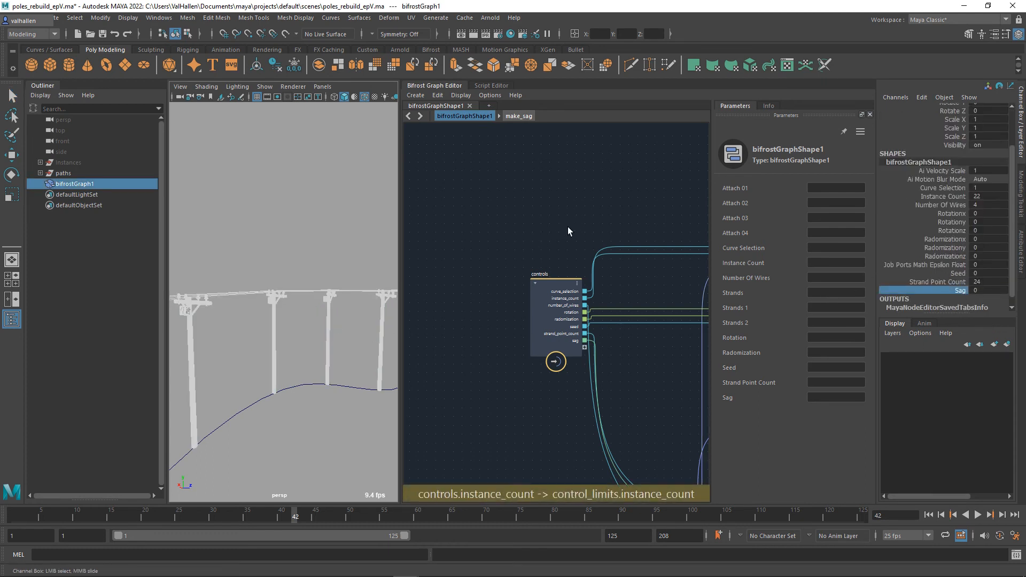
{"action": "middle_click_drag", "start_coordinate": [527, 220], "coordinate": [545, 223]}
{"action": "mouse_move", "coordinate": [252, 217]}
{"action": "middle_mouse_down"}
{"action": "mouse_move", "coordinate": [262, 216]}
{"action": "mouse_move", "coordinate": [238, 216]}
{"action": "mouse_move", "coordinate": [285, 215]}
{"action": "mouse_move", "coordinate": [224, 218]}
{"action": "mouse_move", "coordinate": [279, 222]}
{"action": "mouse_move", "coordinate": [268, 226]}
{"action": "middle_mouse_up"}
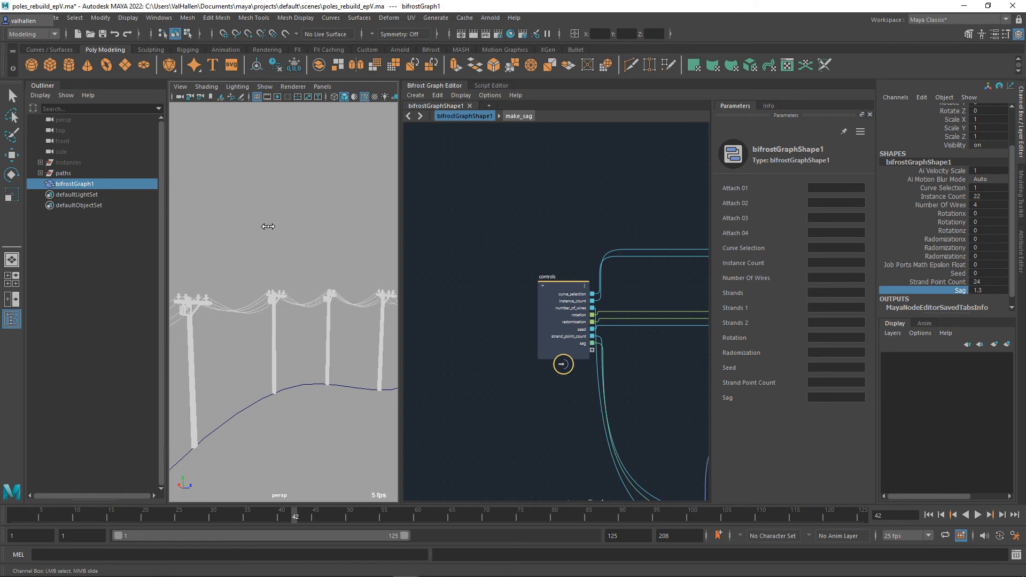
Examine the sagging wires between the poles from several angles and review the node chain leading to make_sag.
{"action": "left_click_drag", "start_coordinate": [263, 225], "coordinate": [234, 262], "text": "alt"}
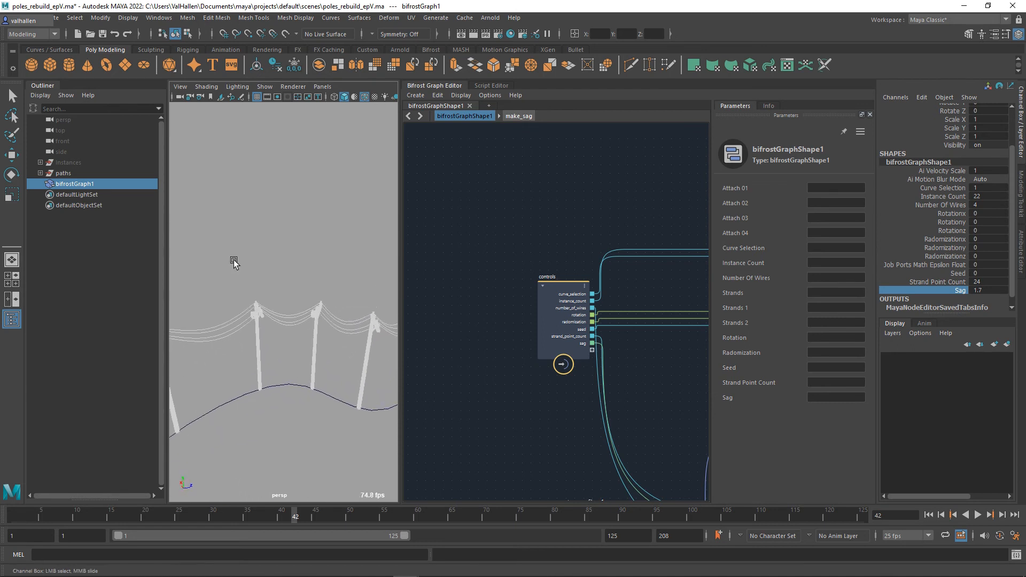
{"action": "left_click_drag", "start_coordinate": [394, 332], "coordinate": [326, 292], "text": "alt"}
{"action": "left_click_drag", "start_coordinate": [290, 254], "coordinate": [263, 352], "text": "alt"}
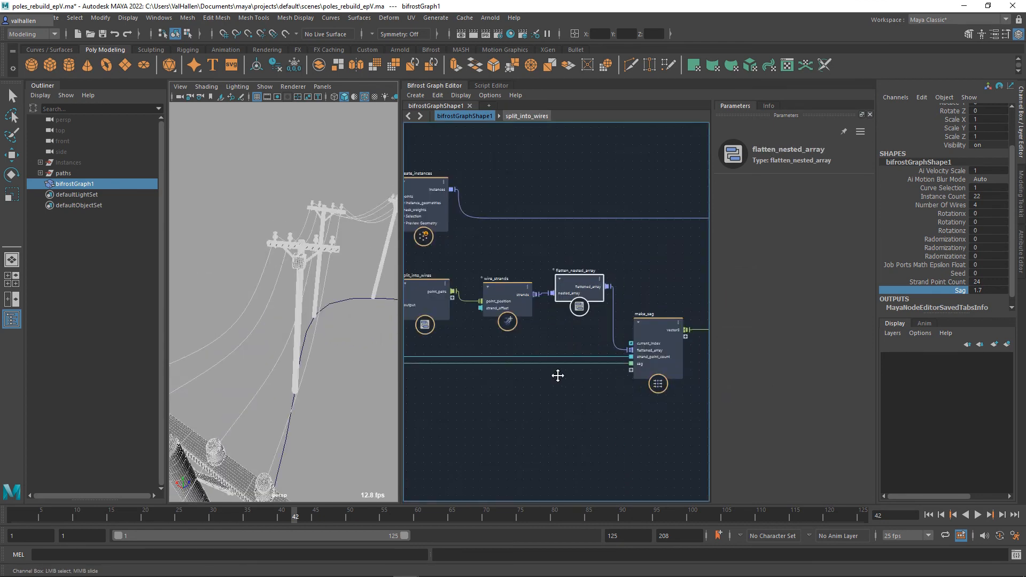
{"action": "middle_click_drag", "start_coordinate": [556, 375], "coordinate": [709, 356], "text": "alt"}
{"action": "left_click_drag", "start_coordinate": [258, 344], "coordinate": [225, 340], "text": "alt"}
{"action": "middle_click_drag", "start_coordinate": [263, 350], "coordinate": [371, 392], "text": "alt"}
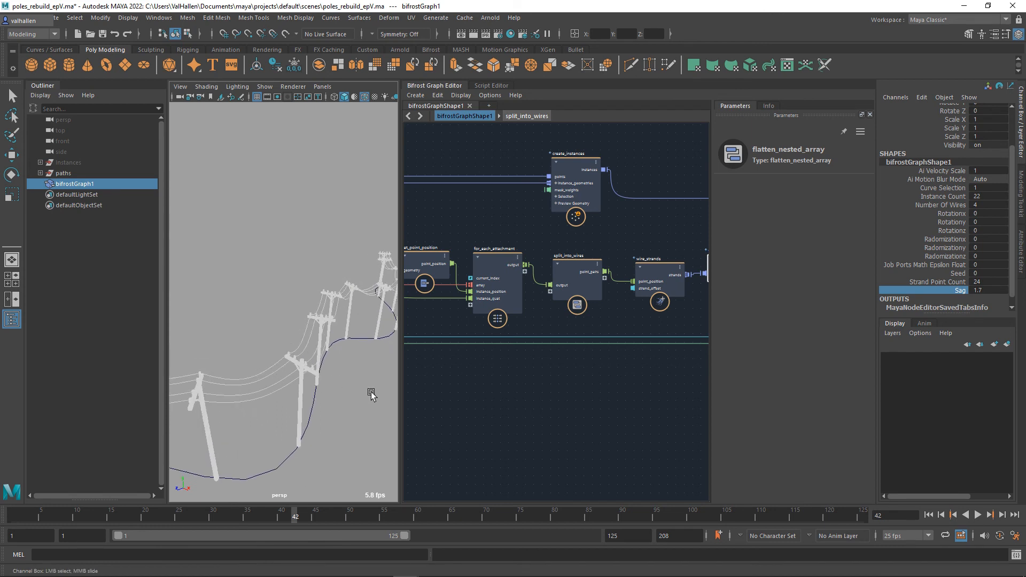
{"action": "left_click", "coordinate": [370, 393]}
{"action": "left_click_drag", "start_coordinate": [333, 395], "coordinate": [245, 340], "text": "alt"}
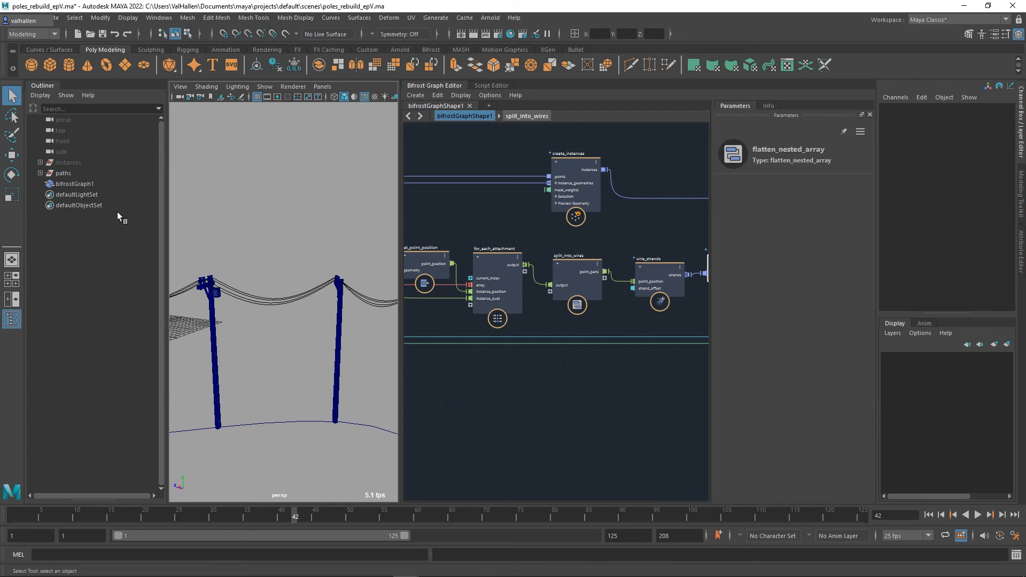
Select bifrostGraph1 and interactively set its Number Of Wires to 8.
{"action": "left_click", "coordinate": [84, 185]}
{"action": "left_click_drag", "start_coordinate": [286, 351], "coordinate": [315, 365], "text": "alt"}
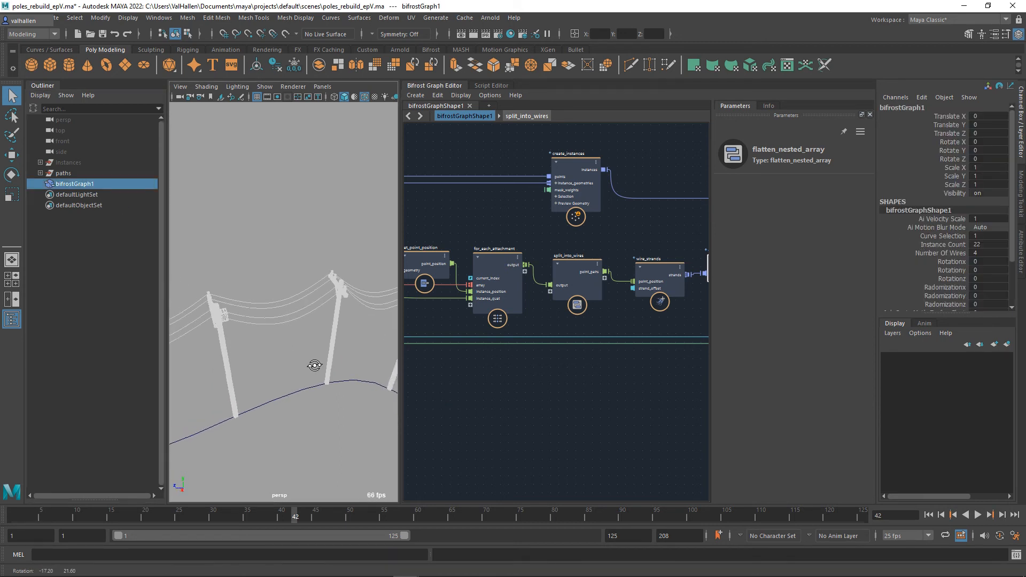
{"action": "scroll", "coordinate": [951, 246], "scroll_direction": "down", "scroll_amount": 3}
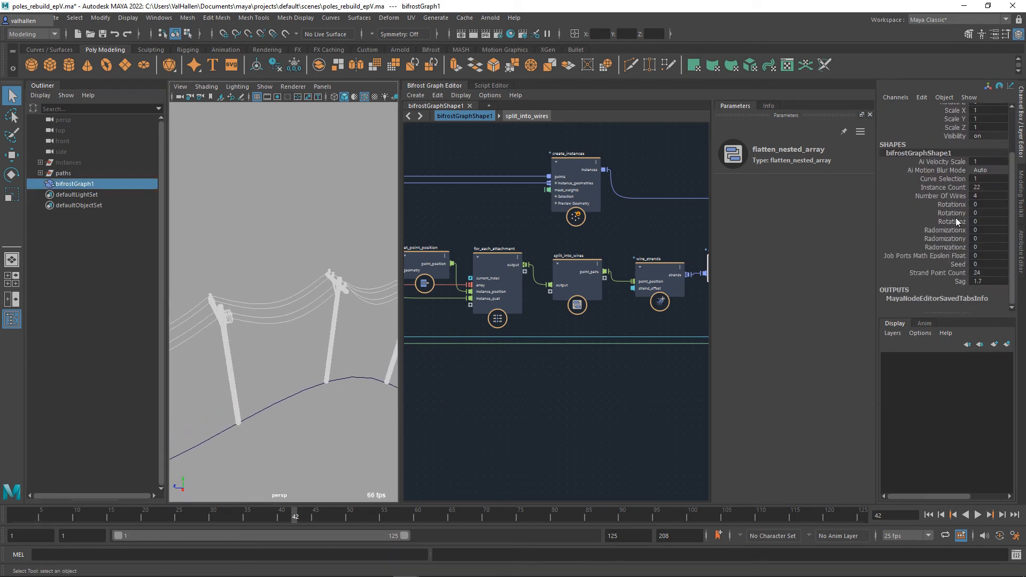
{"action": "left_click", "coordinate": [952, 197]}
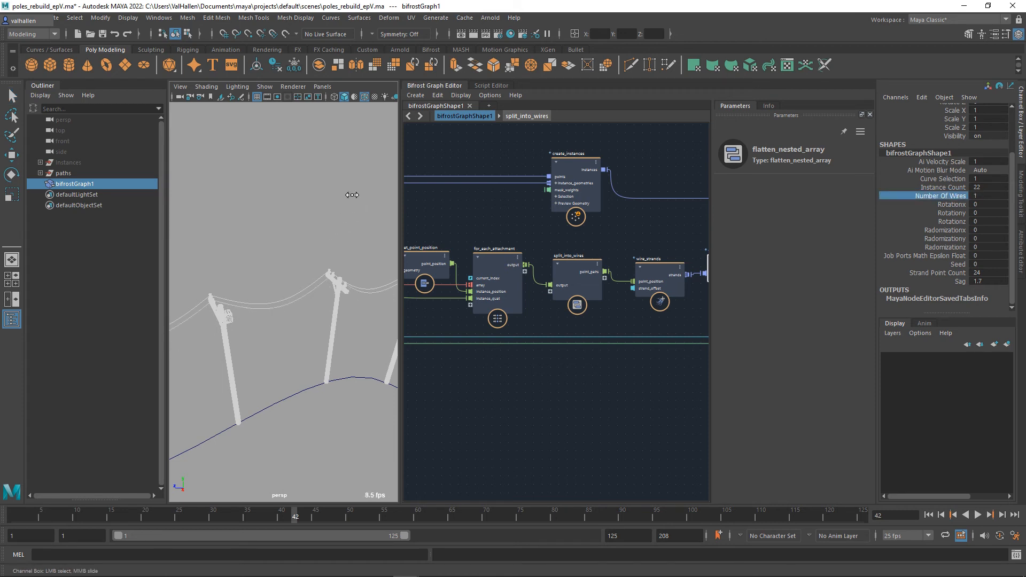
{"action": "middle_click_drag", "start_coordinate": [349, 195], "coordinate": [384, 199]}
{"action": "left_click_drag", "start_coordinate": [299, 256], "coordinate": [271, 261], "text": "alt"}
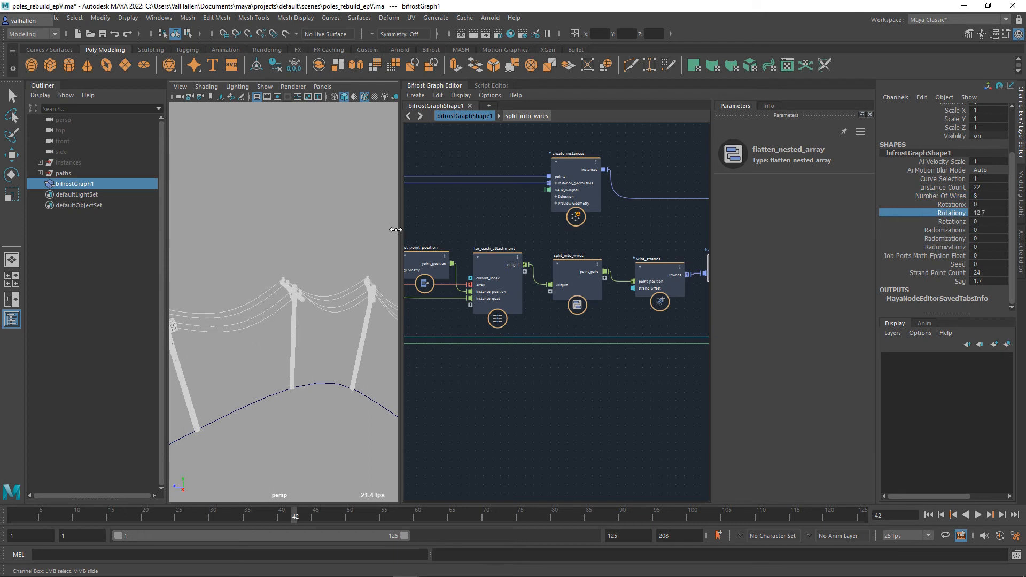
Try interactive changes to the poles' Rotationy and Rotationx values, undoing each trial.
{"action": "middle_click_drag", "start_coordinate": [439, 235], "coordinate": [503, 257]}
{"action": "key", "text": "ctrl+z"}
{"action": "key", "text": "ctrl+z"}
{"action": "key", "text": "ctrl+z"}
{"action": "key", "text": "ctrl+z"}
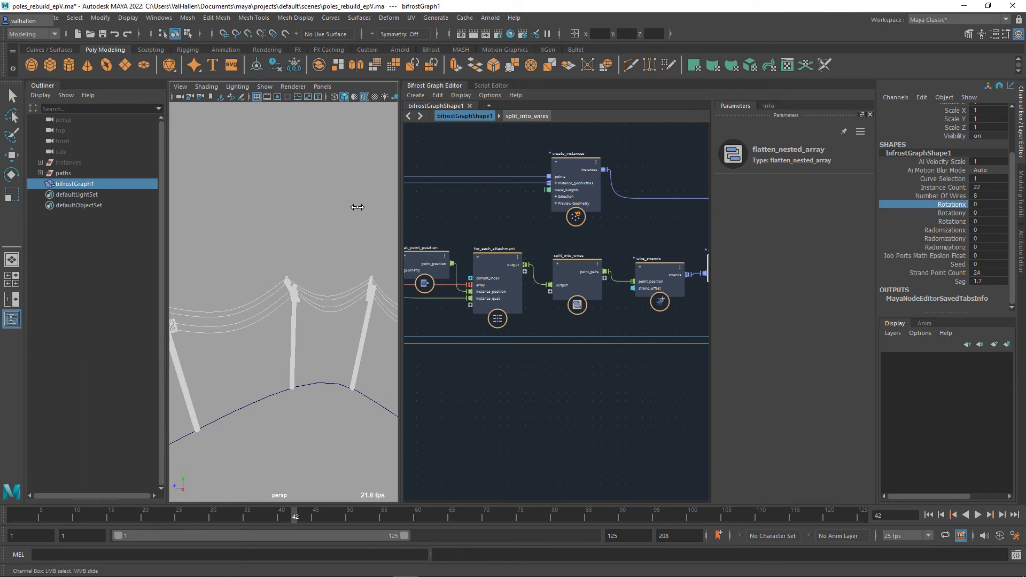
{"action": "mouse_move", "coordinate": [358, 207]}
{"action": "middle_mouse_down"}
{"action": "mouse_move", "coordinate": [331, 209]}
{"action": "mouse_move", "coordinate": [373, 206]}
{"action": "mouse_move", "coordinate": [292, 206]}
{"action": "mouse_move", "coordinate": [459, 225]}
{"action": "mouse_move", "coordinate": [275, 214]}
{"action": "mouse_move", "coordinate": [348, 214]}
{"action": "middle_mouse_up"}
{"action": "key", "text": "ctrl+z"}
Interactively raise bifrostGraph1's Radomizationz to 20.4 and check the tilted poles along the path.
{"action": "middle_click_drag", "start_coordinate": [303, 227], "coordinate": [404, 244]}
{"action": "left_click_drag", "start_coordinate": [389, 252], "coordinate": [322, 251], "text": "alt"}
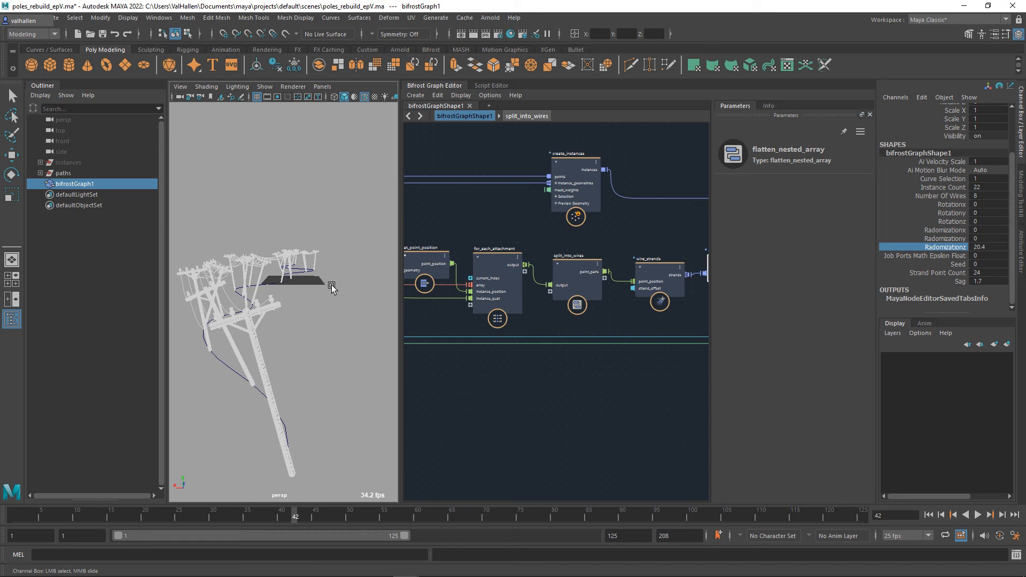
{"action": "mouse_move", "coordinate": [318, 301]}
{"action": "left_mouse_down", "text": "alt"}
{"action": "mouse_move", "coordinate": [331, 316]}
{"action": "mouse_move", "coordinate": [304, 319]}
{"action": "mouse_move", "coordinate": [320, 294]}
{"action": "left_mouse_up", "text": "alt"}
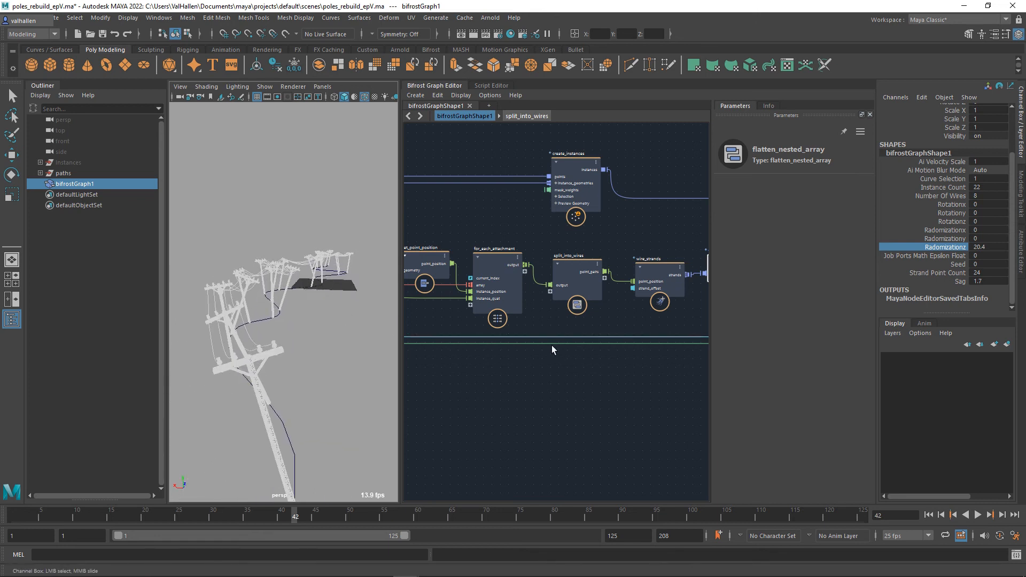
Move the three master_curve_Shape inputs and input_curve_array together to just before the controls node.
{"action": "scroll", "coordinate": [554, 361], "scroll_direction": "down", "scroll_amount": 4}
{"action": "middle_click_drag", "start_coordinate": [553, 362], "coordinate": [866, 382], "text": "alt"}
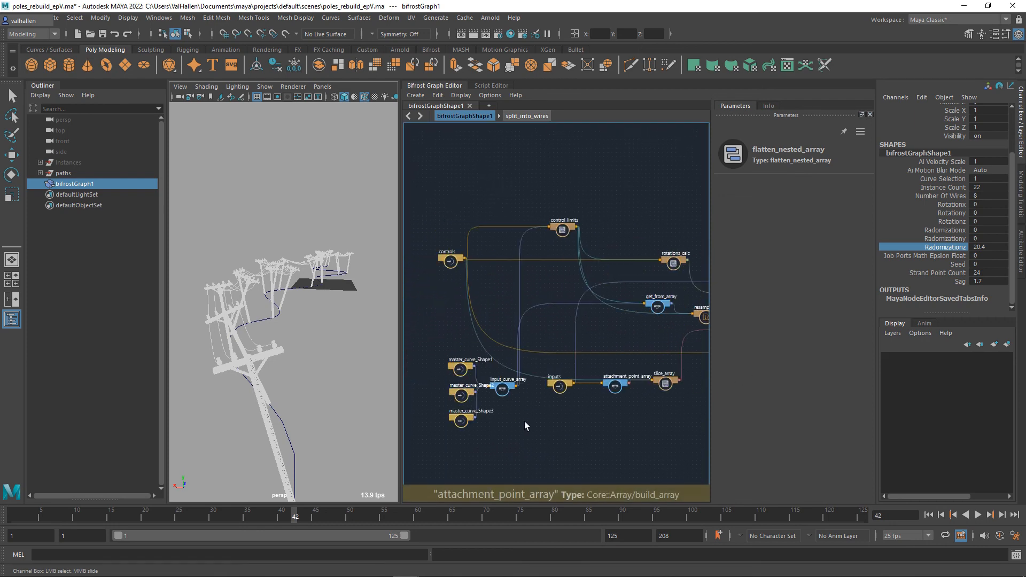
{"action": "middle_click_drag", "start_coordinate": [518, 428], "coordinate": [588, 420], "text": "alt"}
{"action": "scroll", "coordinate": [575, 413], "scroll_direction": "up", "scroll_amount": 1}
{"action": "scroll", "coordinate": [575, 412], "scroll_direction": "up", "scroll_amount": 1}
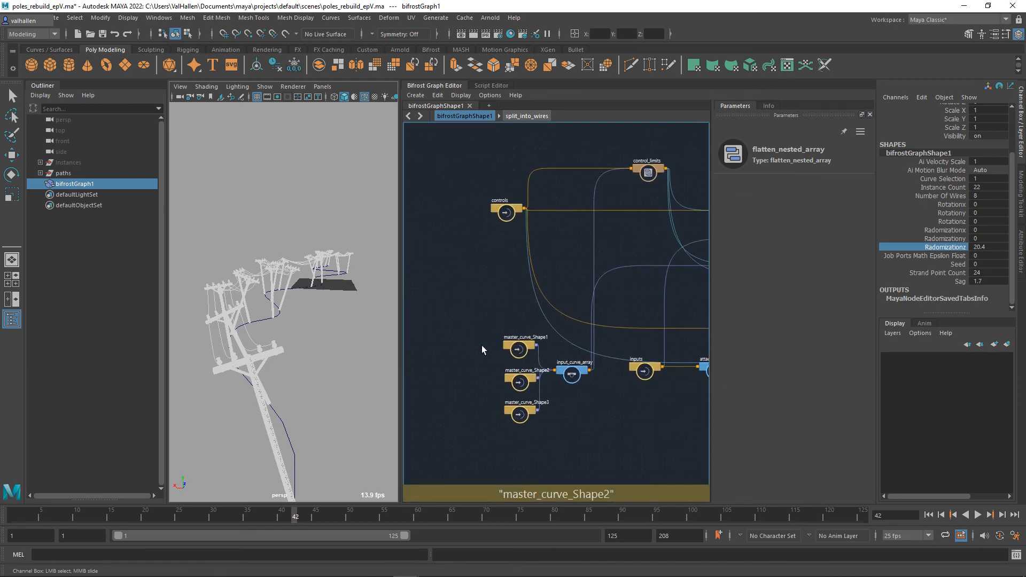
{"action": "left_click_drag", "start_coordinate": [559, 415], "coordinate": [561, 415]}
{"action": "left_click_drag", "start_coordinate": [577, 381], "coordinate": [449, 215]}
{"action": "middle_click_drag", "start_coordinate": [453, 257], "coordinate": [513, 309], "text": "alt"}
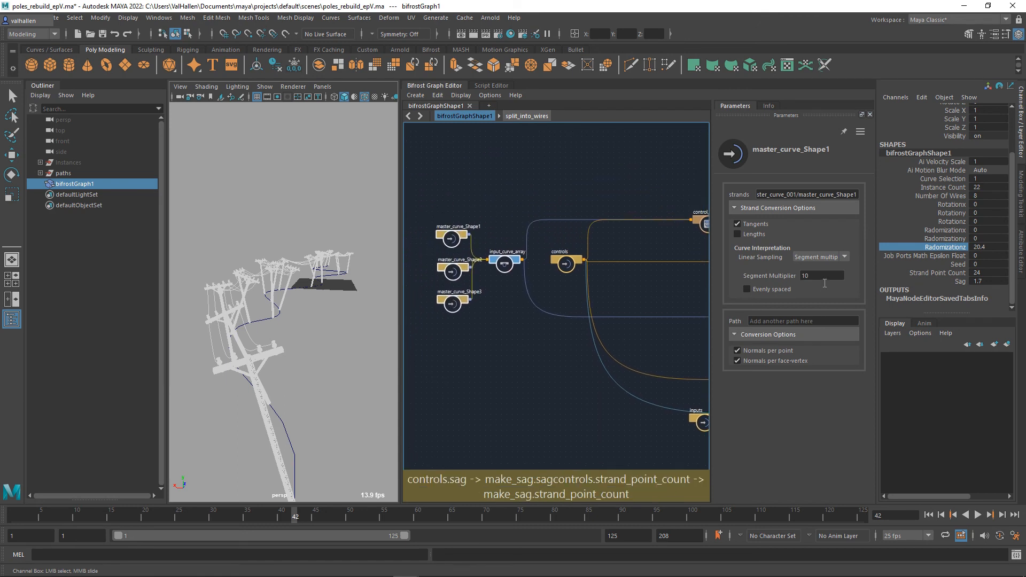
Inspect master_curve_Shape1's Segment Multiplier and move the selected curve nodes and input_curve_array down, slightly below the controls node.
{"action": "double_click", "coordinate": [824, 276]}
{"action": "middle_click_drag", "start_coordinate": [528, 366], "coordinate": [501, 390], "text": "alt"}
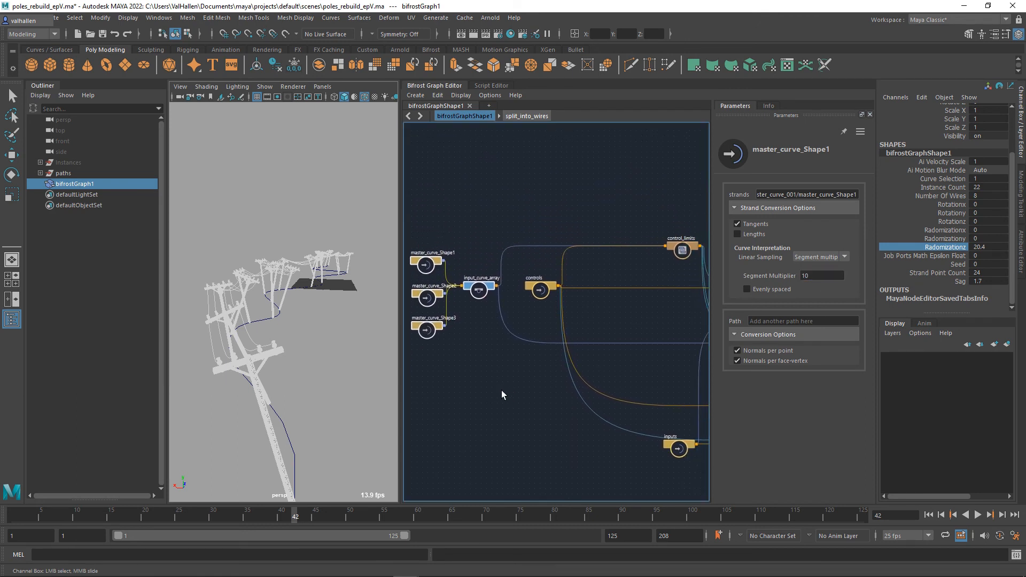
{"action": "scroll", "coordinate": [501, 389], "scroll_direction": "up", "scroll_amount": 2}
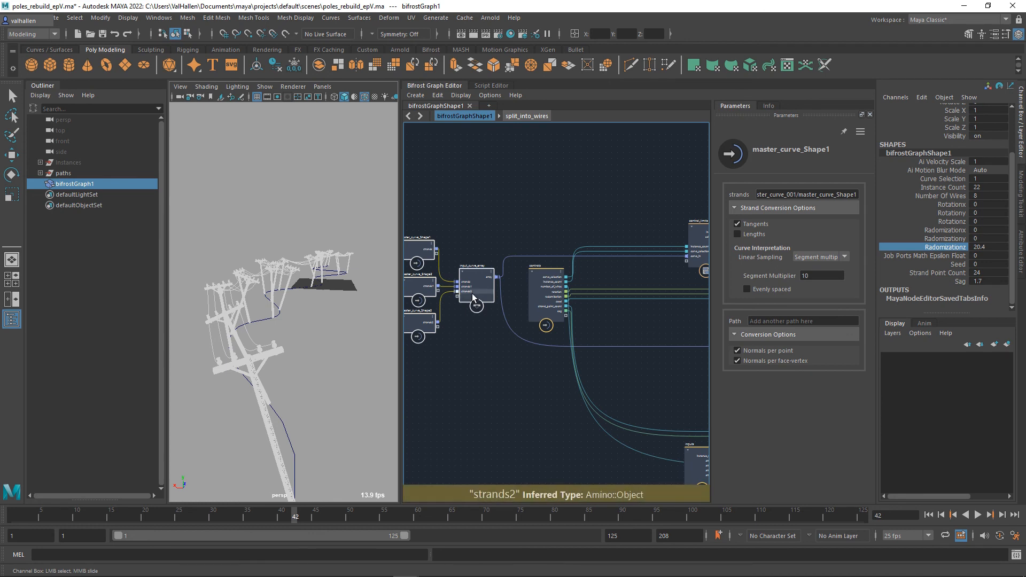
{"action": "left_click_drag", "start_coordinate": [476, 283], "coordinate": [472, 355]}
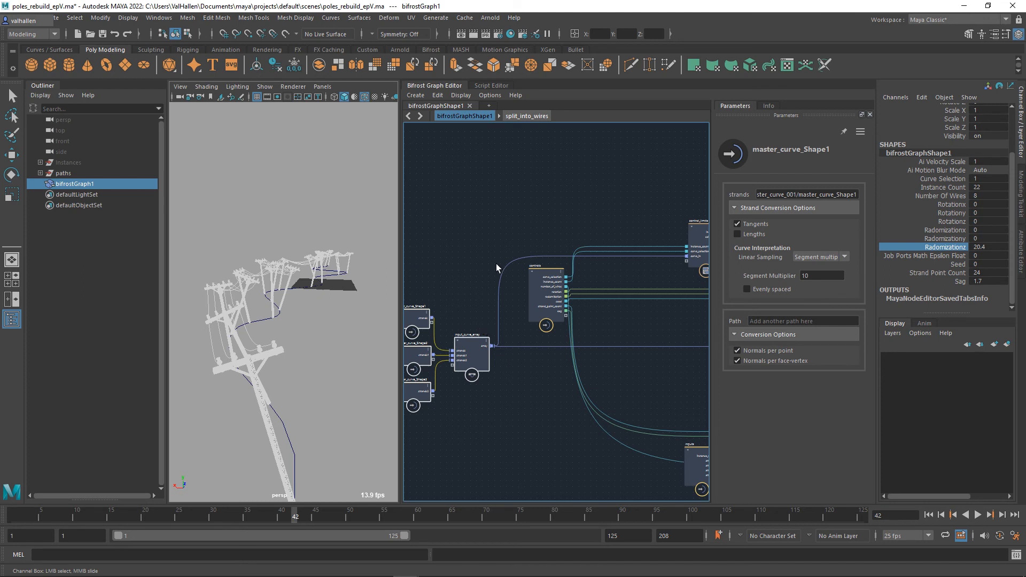
Move the control_limits node closer to the controls node, placing it just above and after it.
{"action": "scroll", "coordinate": [496, 264], "scroll_direction": "down", "scroll_amount": 2}
{"action": "middle_click_drag", "start_coordinate": [494, 262], "coordinate": [509, 238], "text": "alt"}
{"action": "middle_click_drag", "start_coordinate": [607, 319], "coordinate": [549, 373]}
{"action": "scroll", "coordinate": [593, 348], "scroll_direction": "up", "scroll_amount": 5}
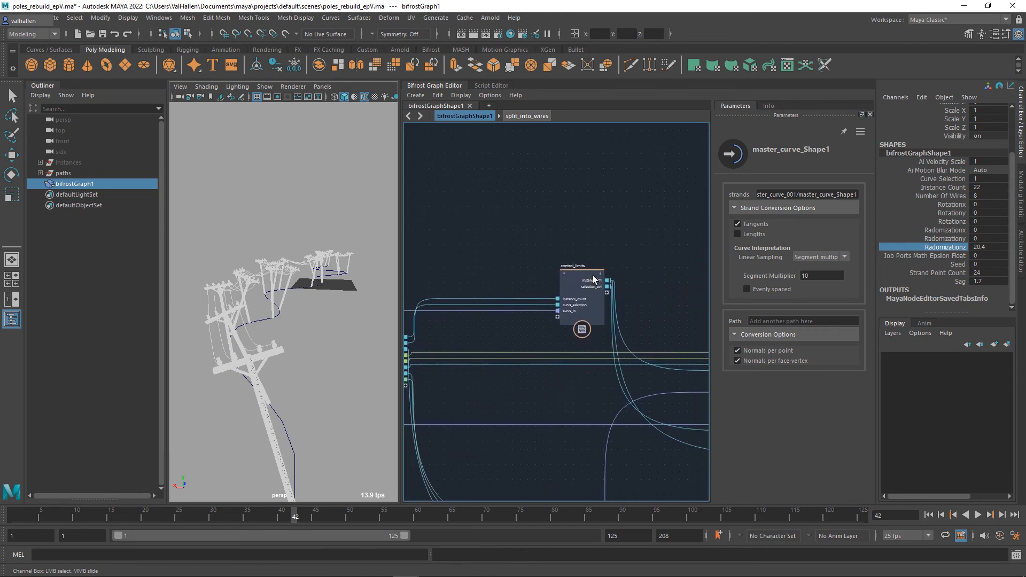
{"action": "left_click_drag", "start_coordinate": [592, 279], "coordinate": [473, 259]}
{"action": "middle_click_drag", "start_coordinate": [507, 255], "coordinate": [650, 267]}
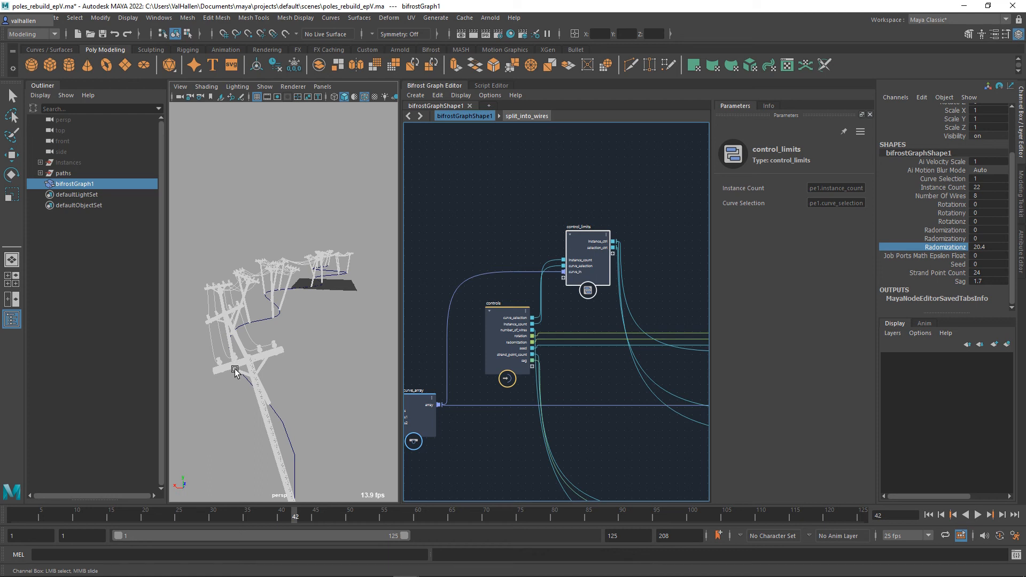
Open the rotations_calc compound and move its input node up, level with degrees_to_radians.
{"action": "mouse_move", "coordinate": [574, 393]}
{"action": "middle_mouse_down", "text": "alt"}
{"action": "mouse_move", "coordinate": [472, 382]}
{"action": "mouse_move", "coordinate": [299, 331]}
{"action": "mouse_move", "coordinate": [463, 391]}
{"action": "middle_mouse_up", "text": "alt"}
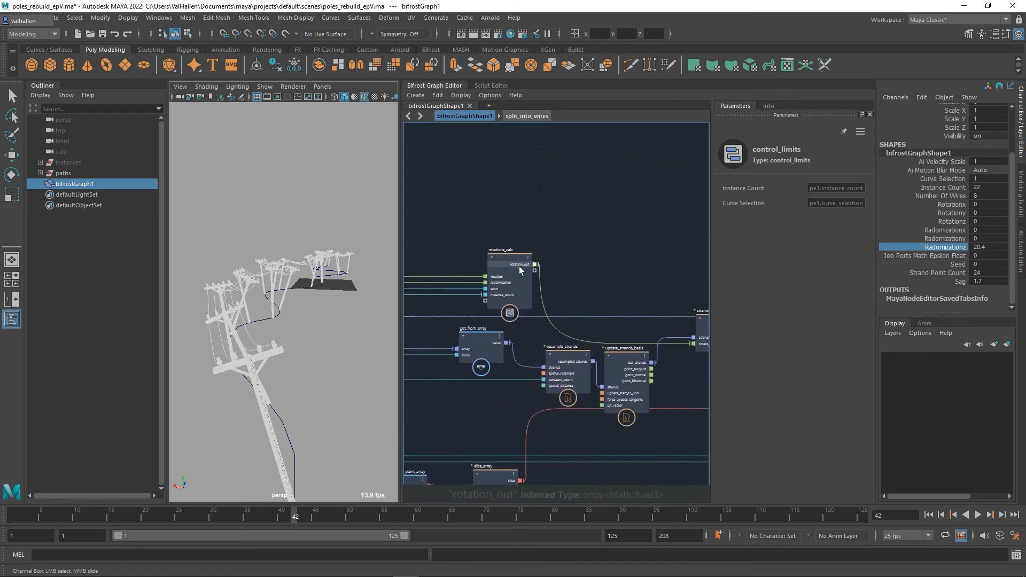
{"action": "left_click", "coordinate": [499, 265]}
{"action": "double_click", "coordinate": [487, 264]}
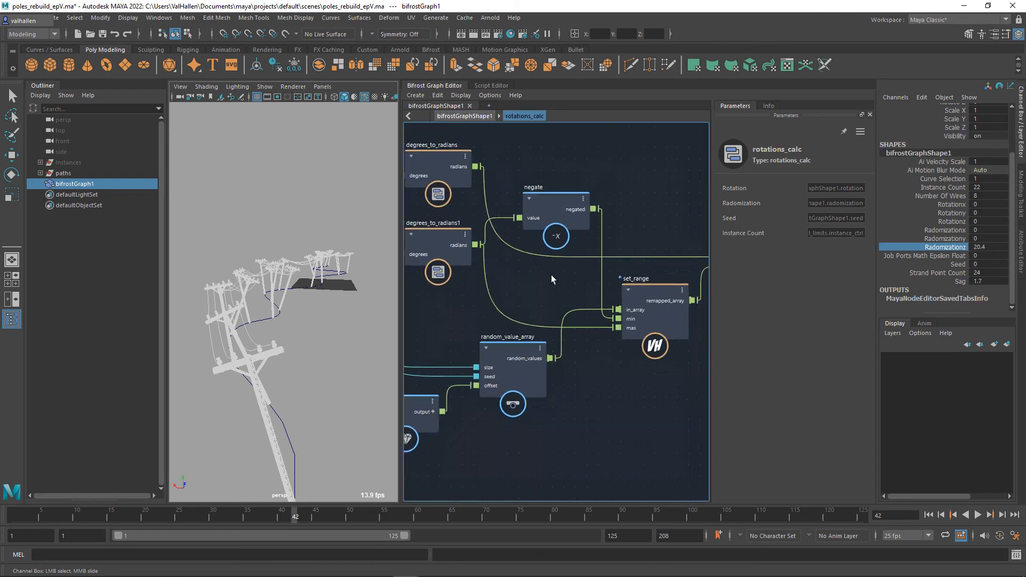
{"action": "scroll", "coordinate": [599, 346], "scroll_direction": "up", "scroll_amount": 2}
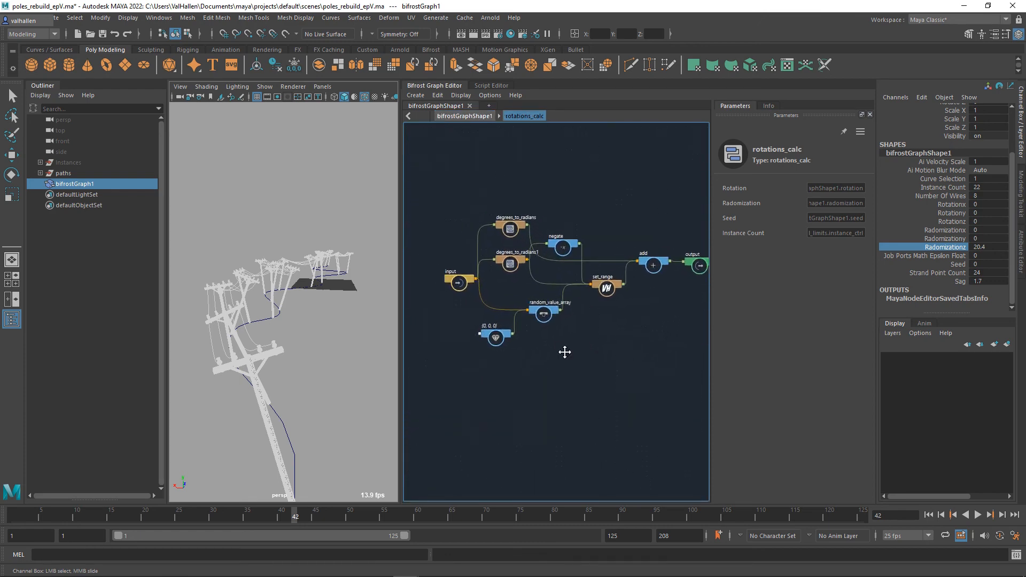
{"action": "middle_click_drag", "start_coordinate": [563, 350], "coordinate": [656, 374], "text": "alt"}
{"action": "scroll", "coordinate": [655, 374], "scroll_direction": "up", "scroll_amount": 5}
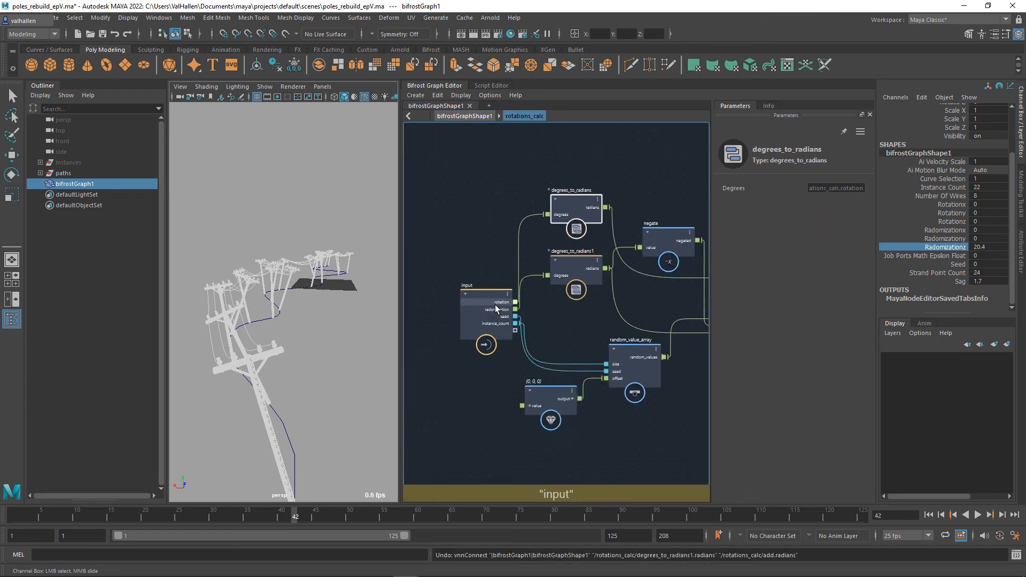
{"action": "left_click_drag", "start_coordinate": [495, 302], "coordinate": [477, 215]}
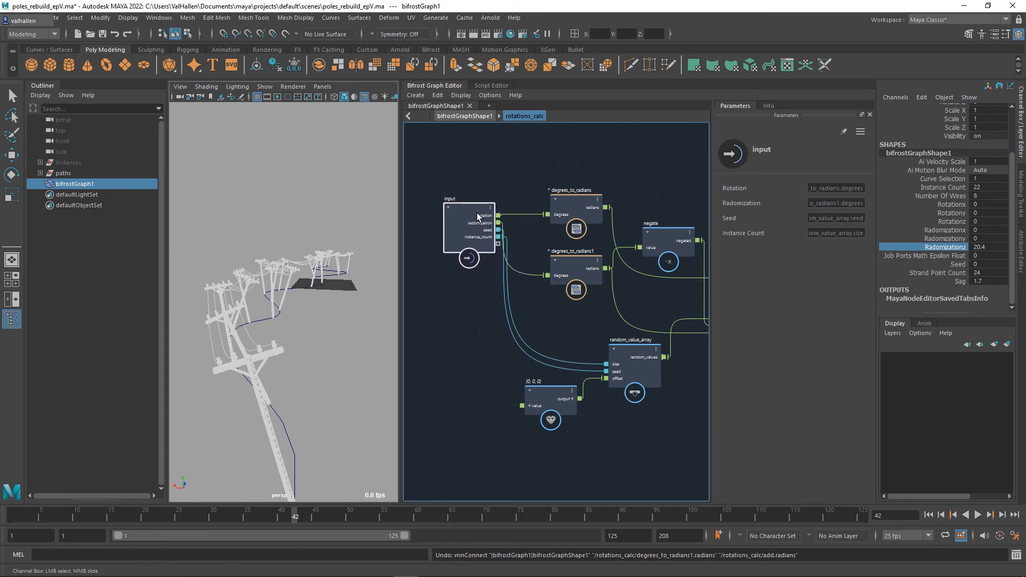
Follow the rotations_calc chain from degrees_to_radians through add to the output node, and return to the main graph.
{"action": "left_click", "coordinate": [576, 204]}
{"action": "middle_click_drag", "start_coordinate": [585, 187], "coordinate": [384, 191], "text": "alt"}
{"action": "middle_click_drag", "start_coordinate": [596, 265], "coordinate": [517, 255], "text": "alt"}
{"action": "left_click", "coordinate": [616, 267]}
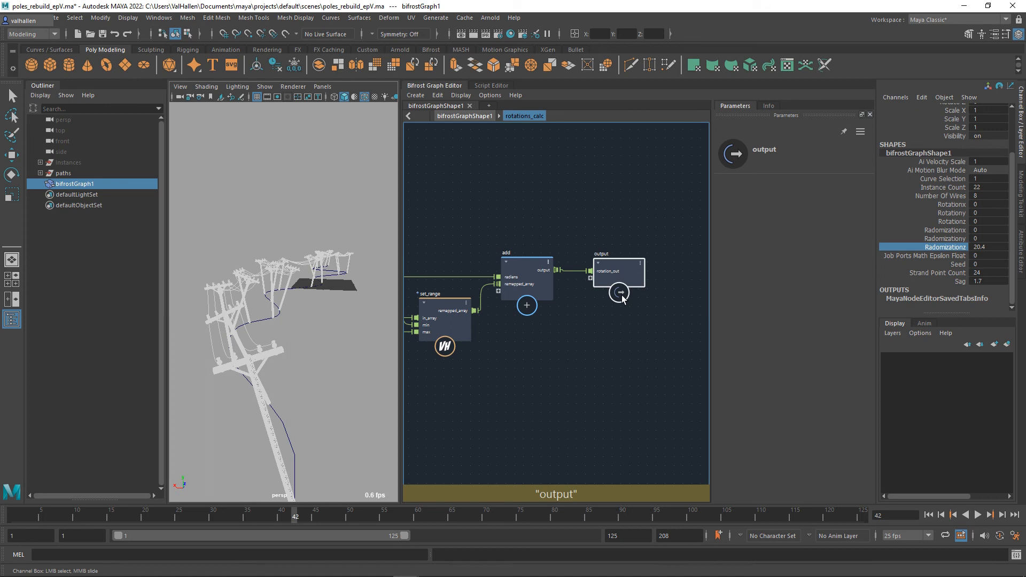
{"action": "left_click", "coordinate": [620, 293]}
{"action": "middle_click_drag", "start_coordinate": [604, 303], "coordinate": [587, 325], "text": "alt"}
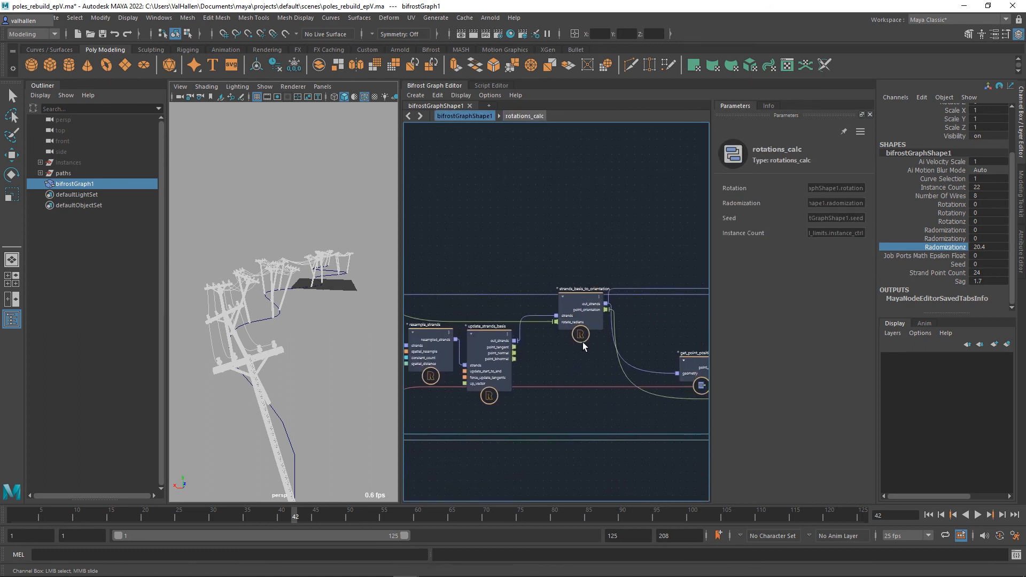
Move the strands_basis_to_orientation node down and closer to update_strands_basis.
{"action": "scroll", "coordinate": [581, 340], "scroll_direction": "up", "scroll_amount": 4}
{"action": "middle_click_drag", "start_coordinate": [581, 366], "coordinate": [613, 366], "text": "alt"}
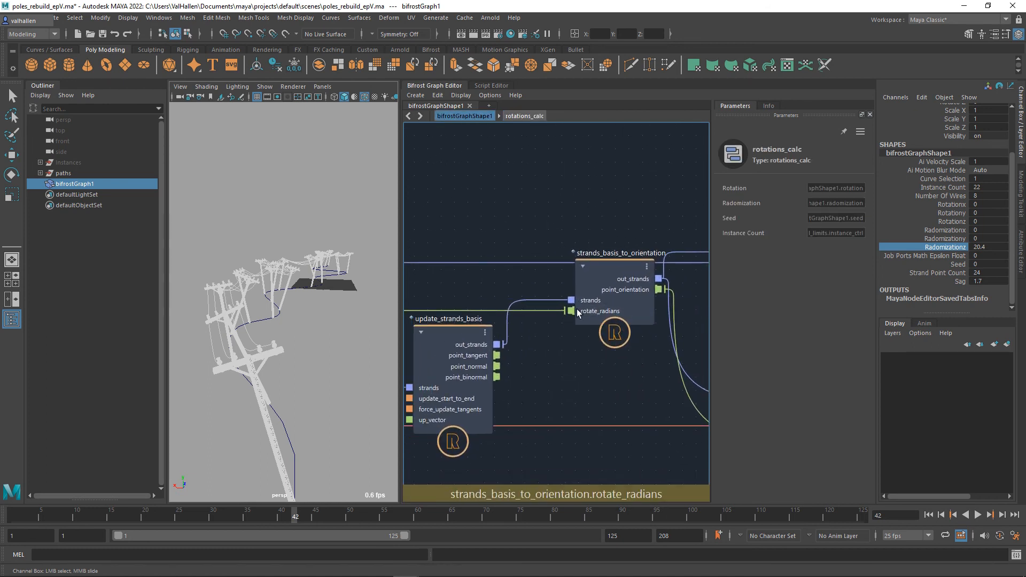
{"action": "left_click_drag", "start_coordinate": [603, 279], "coordinate": [582, 306]}
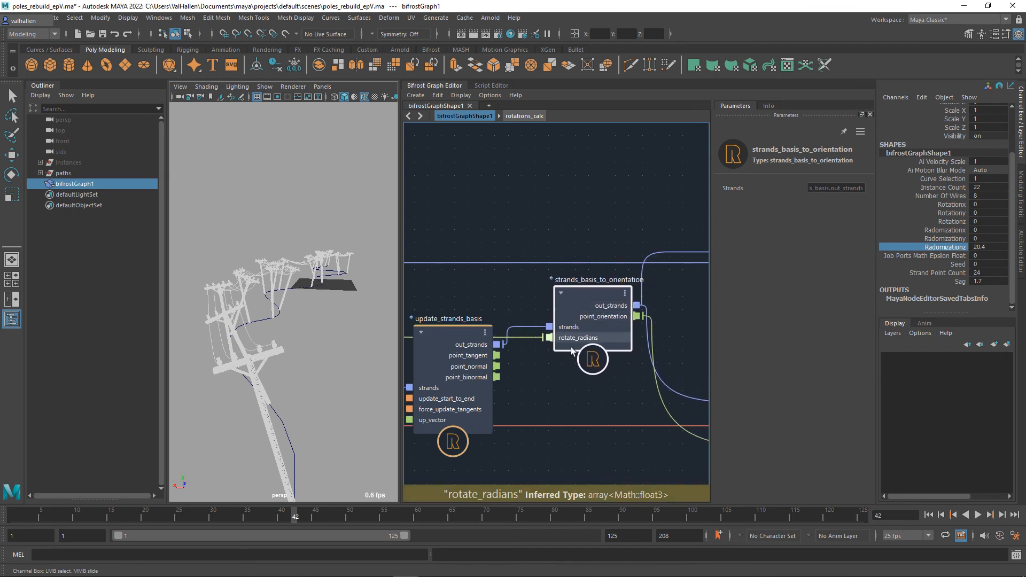
Reopen the rotations_calc compound and move its input node farther away from degrees_to_radians.
{"action": "middle_click_drag", "start_coordinate": [553, 388], "coordinate": [612, 389], "text": "alt"}
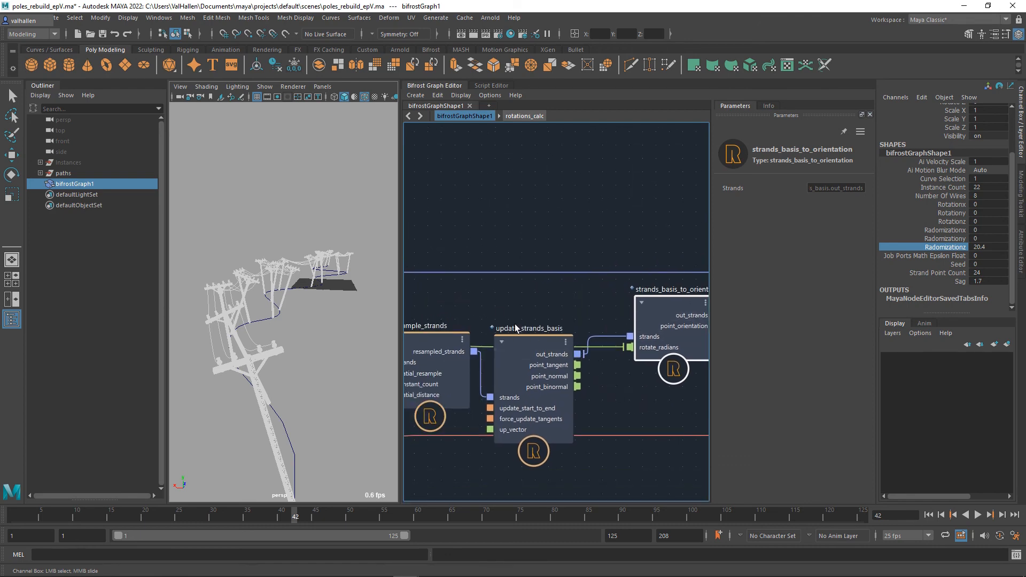
{"action": "middle_click_drag", "start_coordinate": [502, 314], "coordinate": [687, 302], "text": "alt"}
{"action": "double_click", "coordinate": [456, 163]}
{"action": "scroll", "coordinate": [528, 214], "scroll_direction": "down", "scroll_amount": 2}
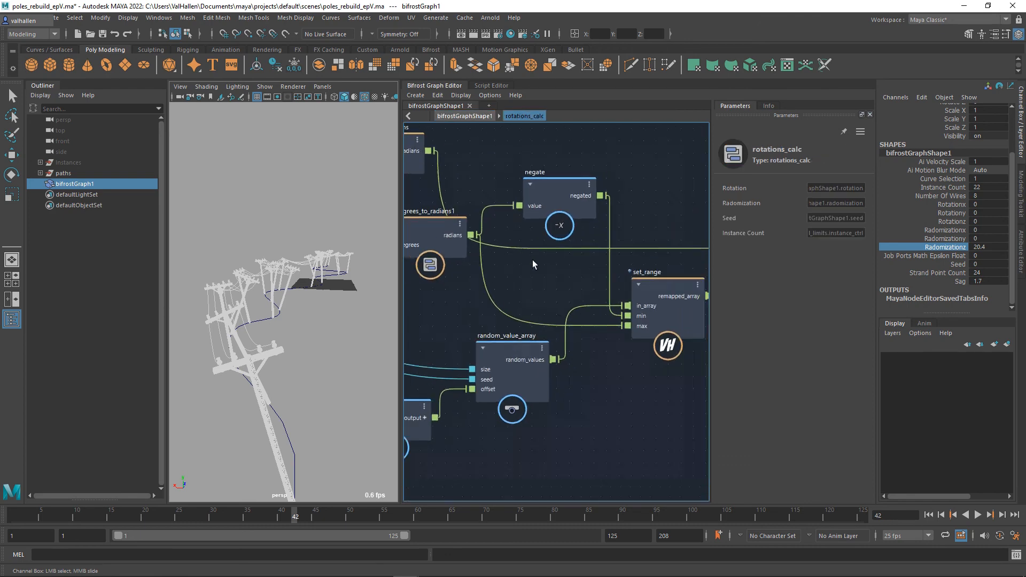
{"action": "scroll", "coordinate": [533, 260], "scroll_direction": "down", "scroll_amount": 3}
{"action": "middle_click_drag", "start_coordinate": [556, 326], "coordinate": [674, 301], "text": "alt"}
{"action": "middle_click_drag", "start_coordinate": [544, 292], "coordinate": [538, 311], "text": "alt"}
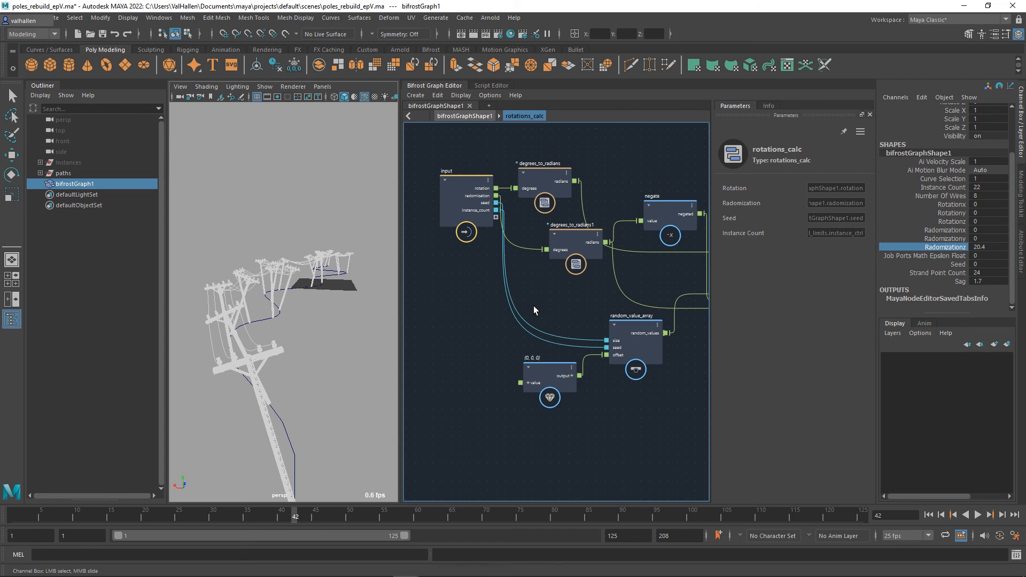
{"action": "left_click_drag", "start_coordinate": [467, 210], "coordinate": [442, 211]}
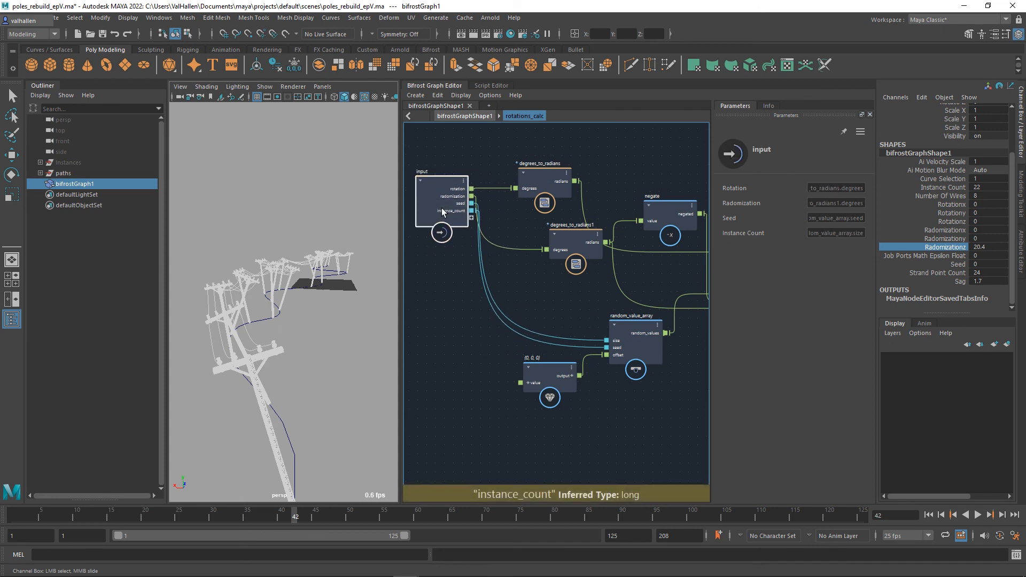
Line up degrees_to_radians1 and random_value_array beneath degrees_to_radians, with the float3 value node placed before random_value_array.
{"action": "left_click_drag", "start_coordinate": [579, 250], "coordinate": [545, 246]}
{"action": "left_click_drag", "start_coordinate": [547, 374], "coordinate": [458, 374]}
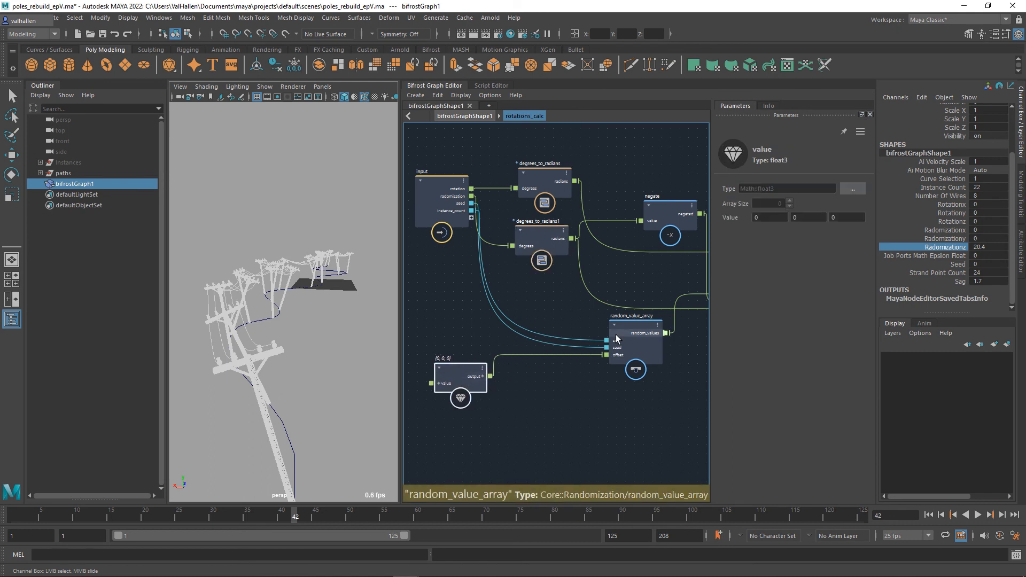
{"action": "left_click_drag", "start_coordinate": [616, 338], "coordinate": [525, 332]}
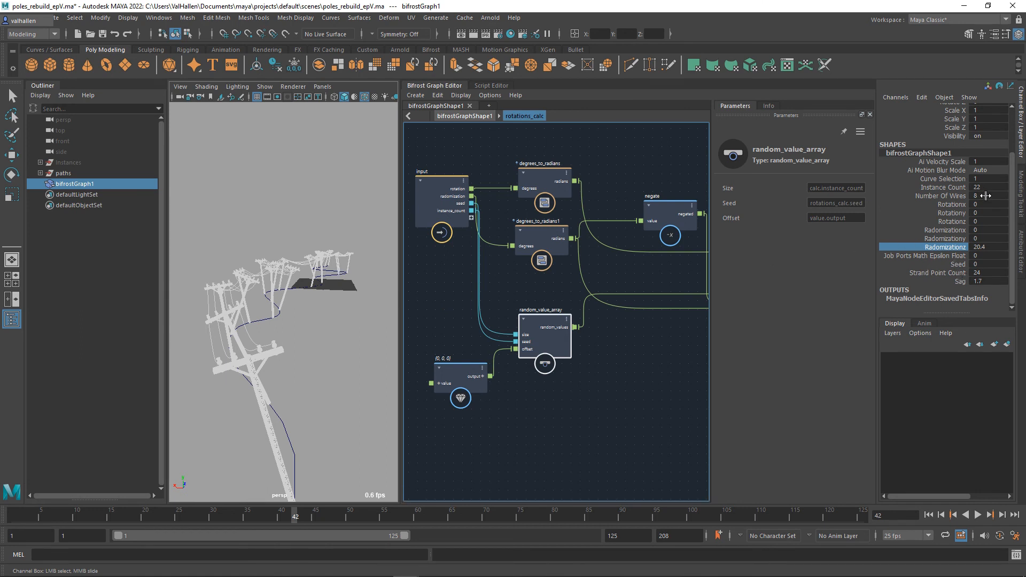
Interactively raise bifrostGraph1's Instance Count to 30 and move the float3 value node slightly up.
{"action": "left_click", "coordinate": [964, 188]}
{"action": "middle_click_drag", "start_coordinate": [273, 214], "coordinate": [312, 217]}
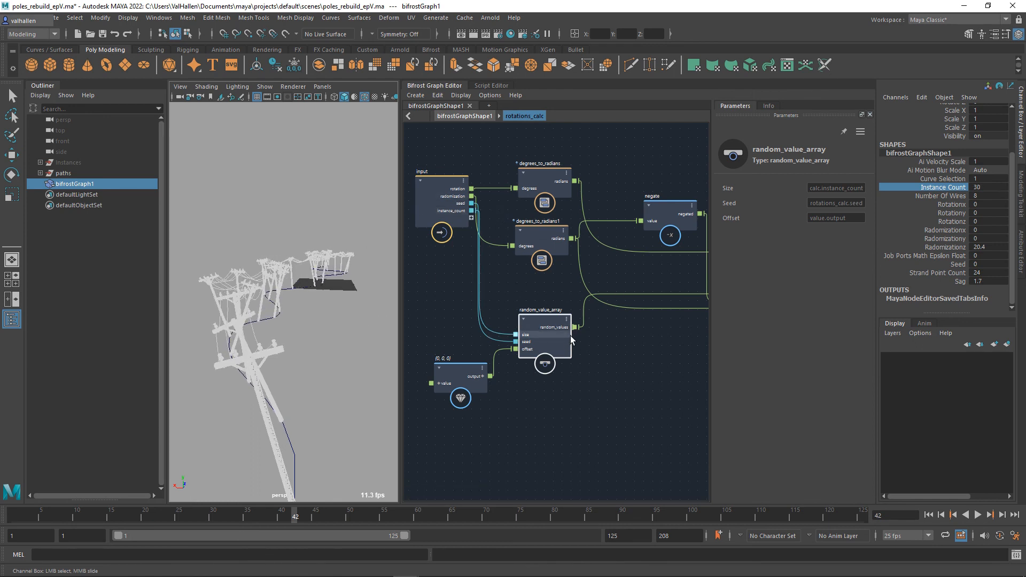
{"action": "left_click_drag", "start_coordinate": [461, 374], "coordinate": [461, 365]}
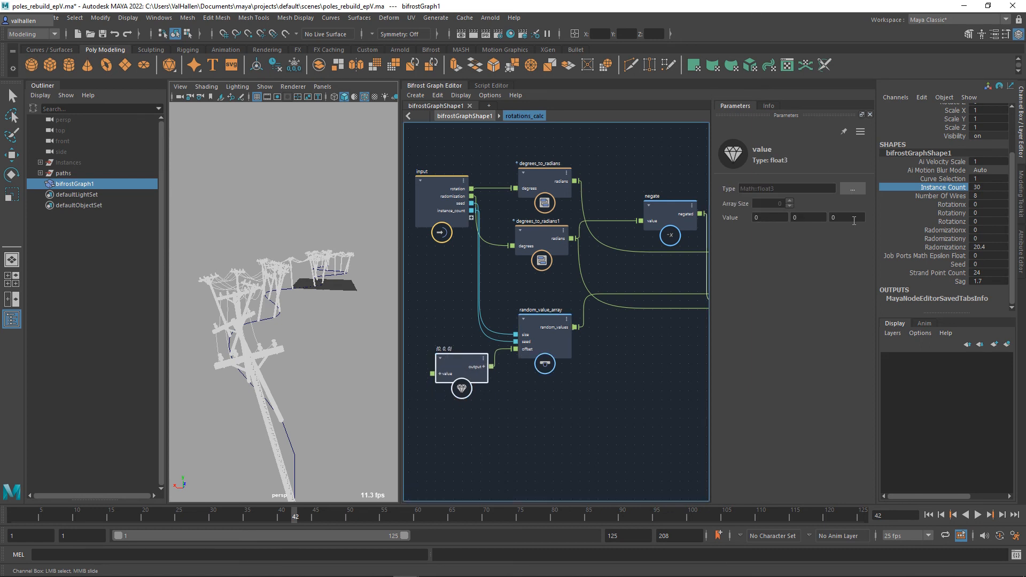
Open the set_range compound in rotations_calc and examine its array_bounds_impl and change_range nodes.
{"action": "middle_click_drag", "start_coordinate": [588, 403], "coordinate": [415, 432], "text": "alt"}
{"action": "middle_click_drag", "start_coordinate": [608, 419], "coordinate": [638, 419], "text": "alt"}
{"action": "middle_click_drag", "start_coordinate": [568, 380], "coordinate": [588, 379], "text": "alt"}
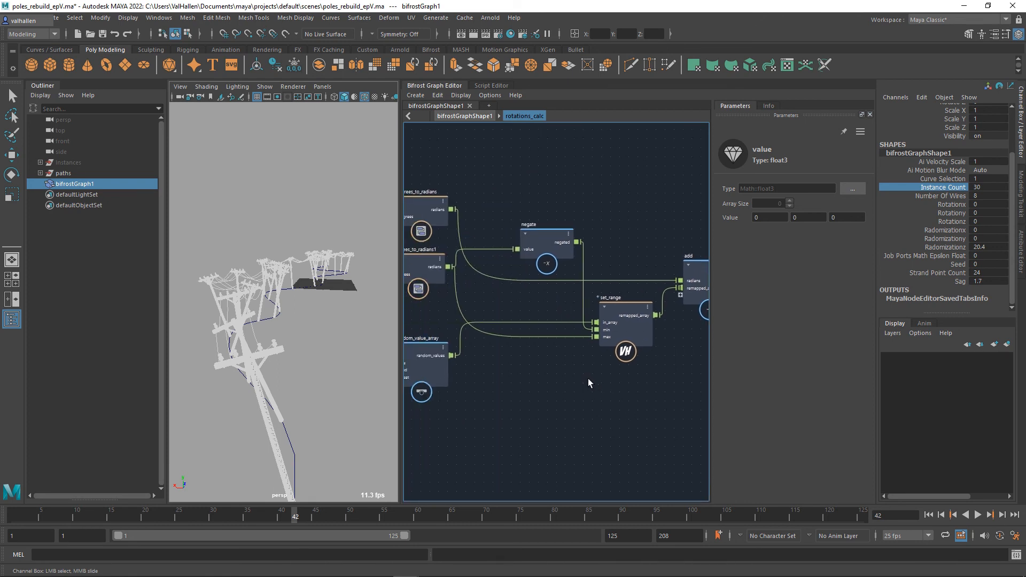
{"action": "left_click", "coordinate": [631, 321]}
{"action": "double_click", "coordinate": [613, 326]}
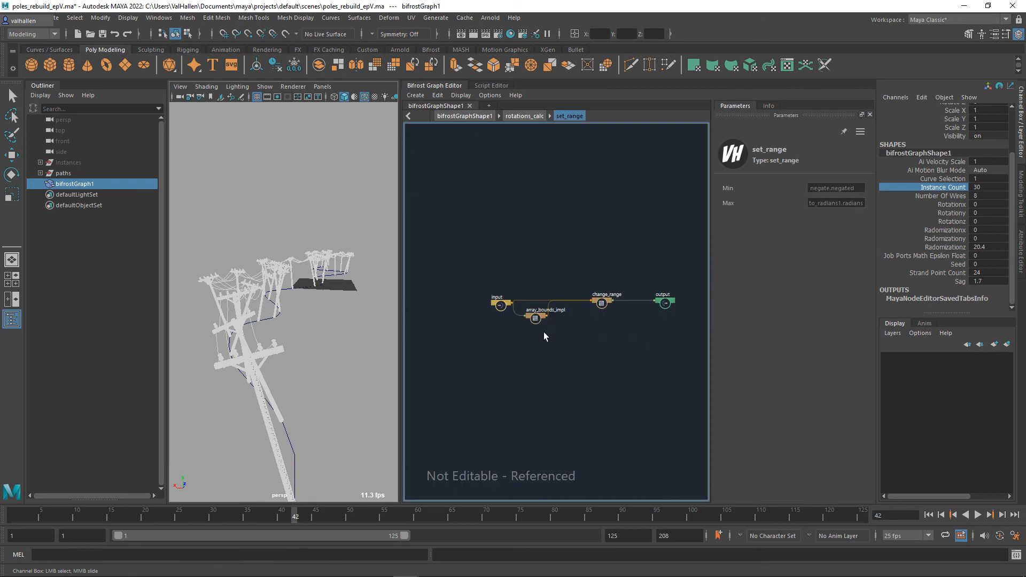
{"action": "right_click_drag", "start_coordinate": [543, 332], "coordinate": [571, 310], "text": "alt"}
{"action": "middle_click_drag", "start_coordinate": [596, 329], "coordinate": [519, 357], "text": "alt"}
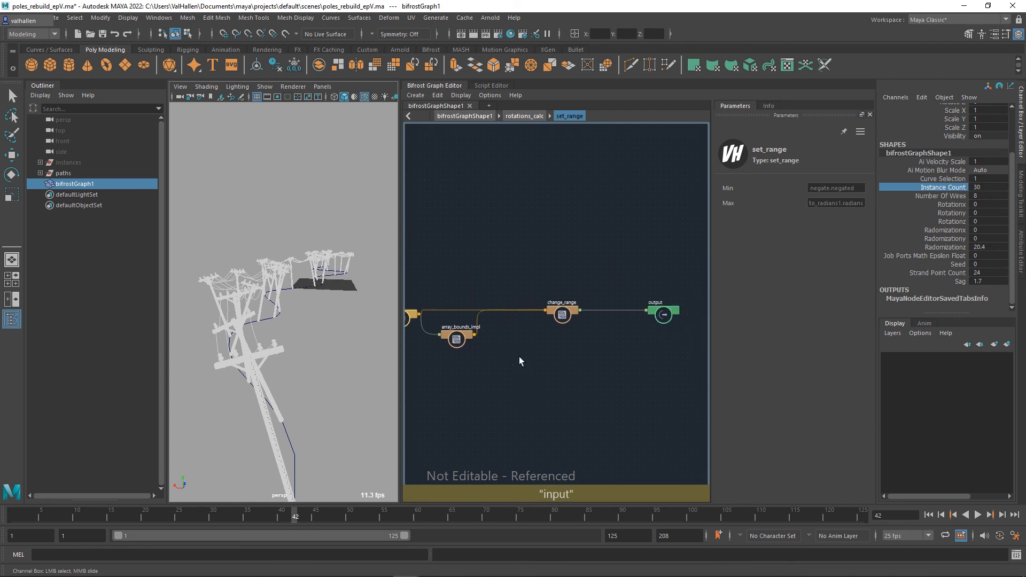
Examine change_range's ports and the input connections inside set_range, and return to the rotations_calc compound.
{"action": "right_click_drag", "start_coordinate": [556, 335], "coordinate": [574, 286], "text": "alt"}
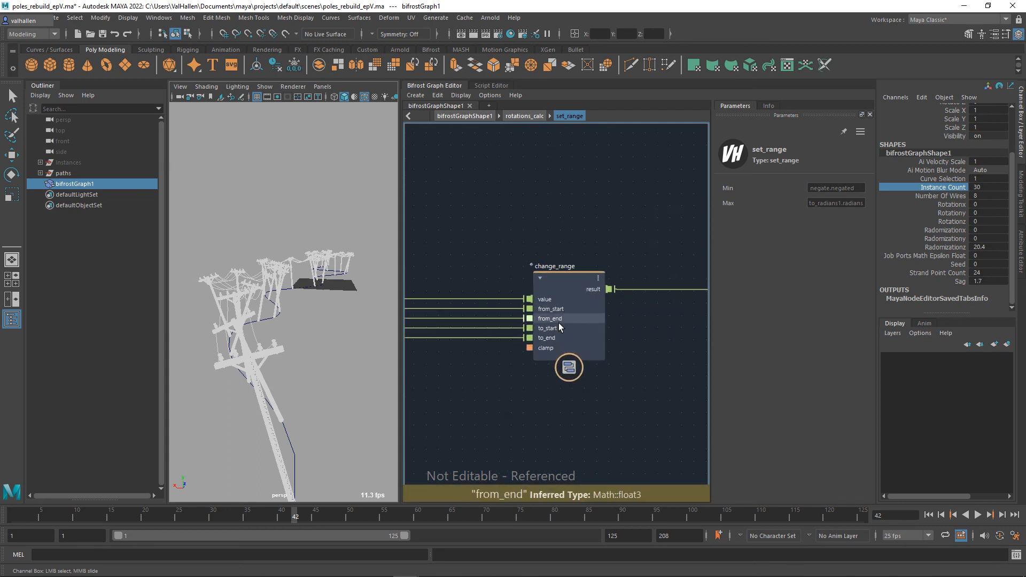
{"action": "middle_click_drag", "start_coordinate": [574, 396], "coordinate": [902, 386], "text": "alt"}
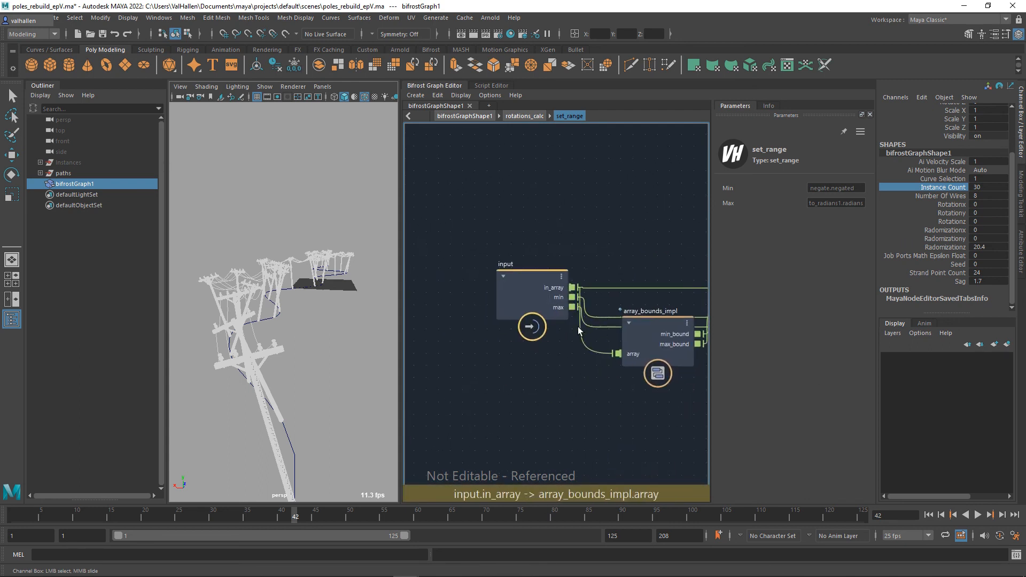
{"action": "double_click", "coordinate": [518, 344]}
Move degrees_to_radians farther above degrees_to_radians1 in rotations_calc and return to the top-level graph.
{"action": "middle_click_drag", "start_coordinate": [630, 361], "coordinate": [495, 383], "text": "alt"}
{"action": "middle_click_drag", "start_coordinate": [577, 336], "coordinate": [653, 346], "text": "alt"}
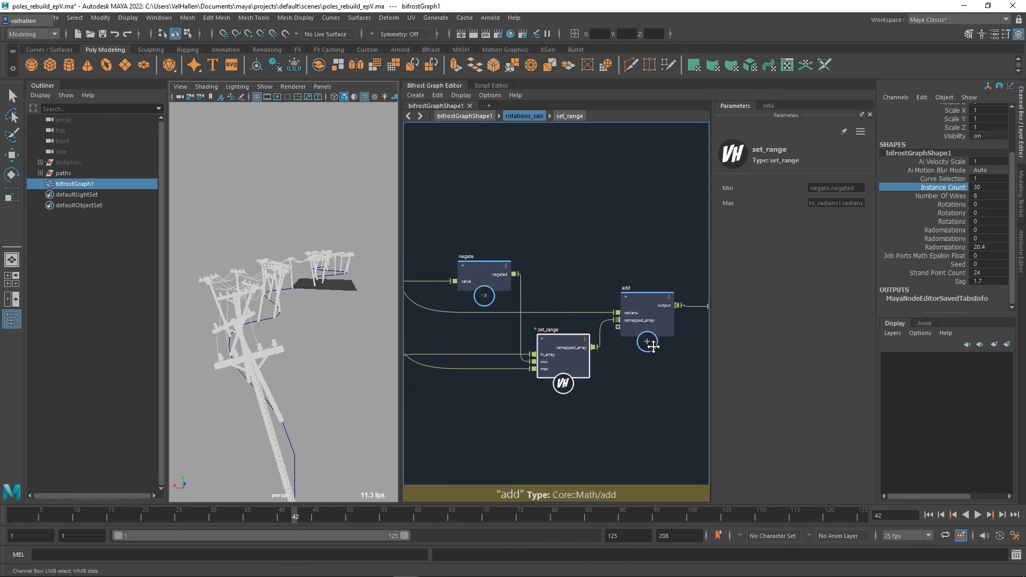
{"action": "middle_click_drag", "start_coordinate": [536, 328], "coordinate": [598, 339], "text": "alt"}
{"action": "left_click", "coordinate": [453, 210]}
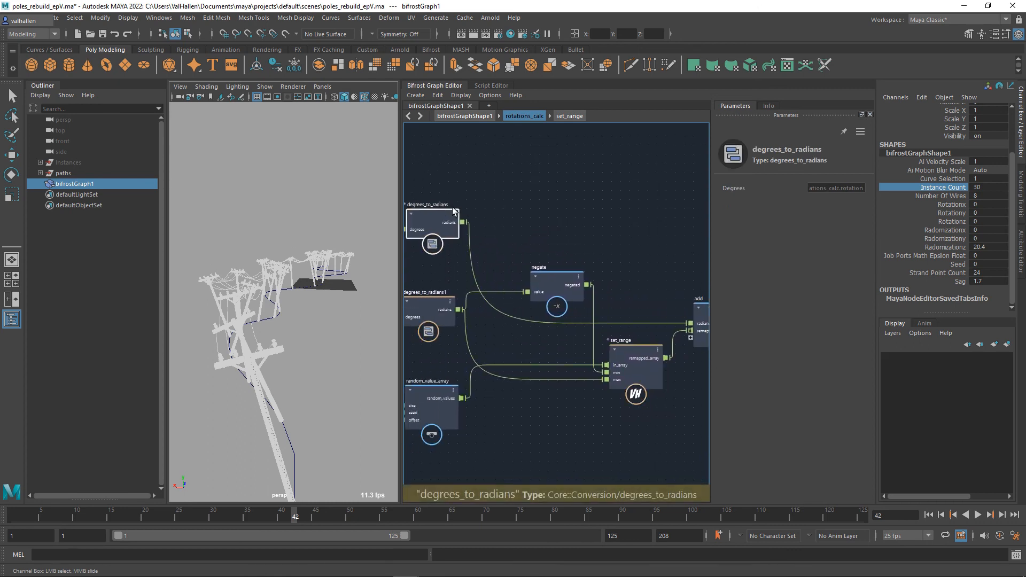
{"action": "left_click_drag", "start_coordinate": [453, 210], "coordinate": [453, 183]}
{"action": "left_click", "coordinate": [540, 229]}
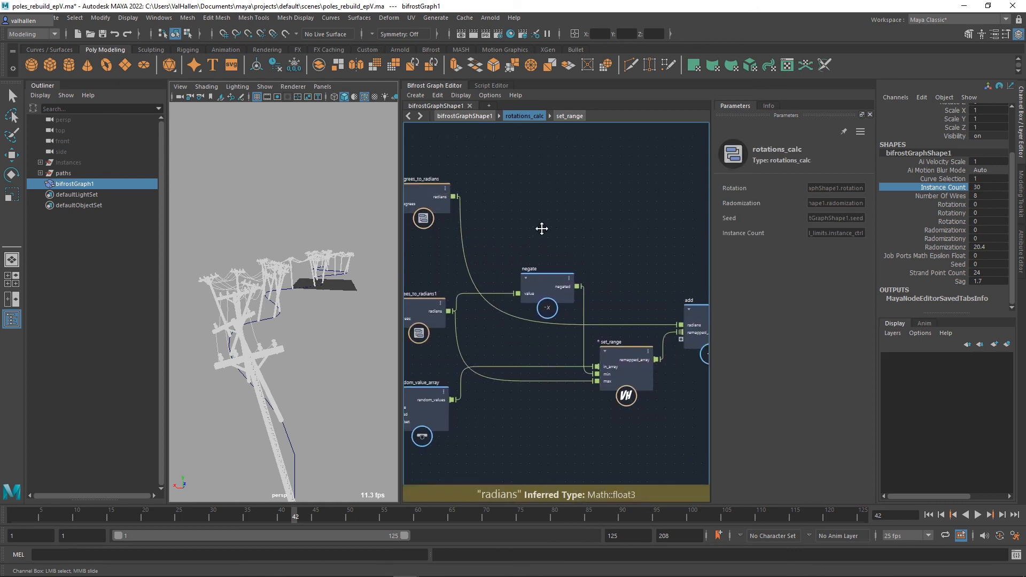
{"action": "middle_click_drag", "start_coordinate": [540, 229], "coordinate": [479, 222], "text": "alt"}
{"action": "double_click", "coordinate": [582, 286]}
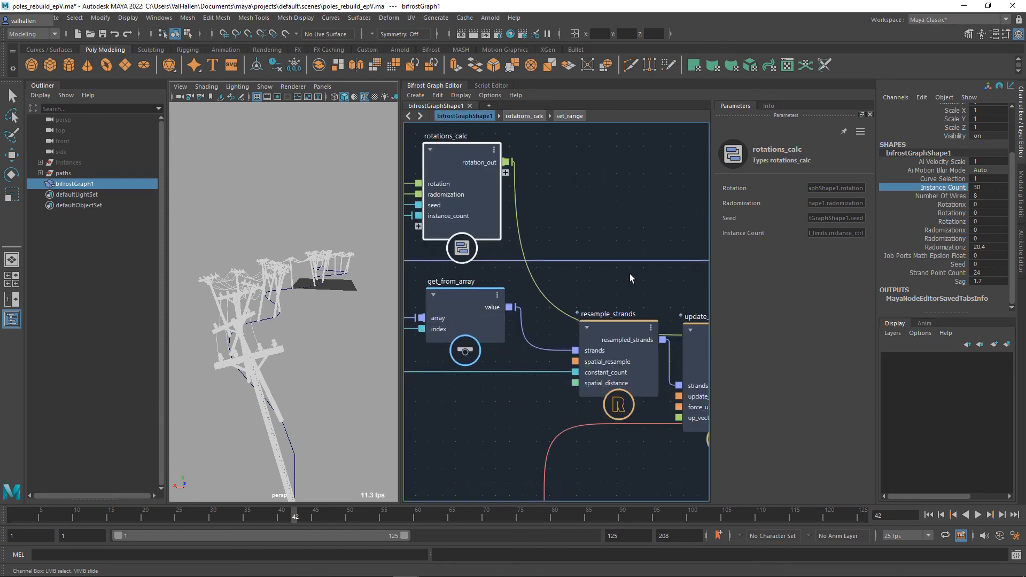
Locate strands_basis_to_orientation in the main chain and move it slightly up and closer to update_strands_basis.
{"action": "middle_click_drag", "start_coordinate": [648, 314], "coordinate": [288, 286], "text": "alt"}
{"action": "middle_click_drag", "start_coordinate": [566, 285], "coordinate": [422, 269], "text": "alt"}
{"action": "middle_click_drag", "start_coordinate": [561, 268], "coordinate": [830, 295], "text": "alt"}
{"action": "middle_click_drag", "start_coordinate": [482, 290], "coordinate": [733, 293], "text": "alt"}
{"action": "scroll", "coordinate": [661, 280], "scroll_direction": "down", "scroll_amount": 1}
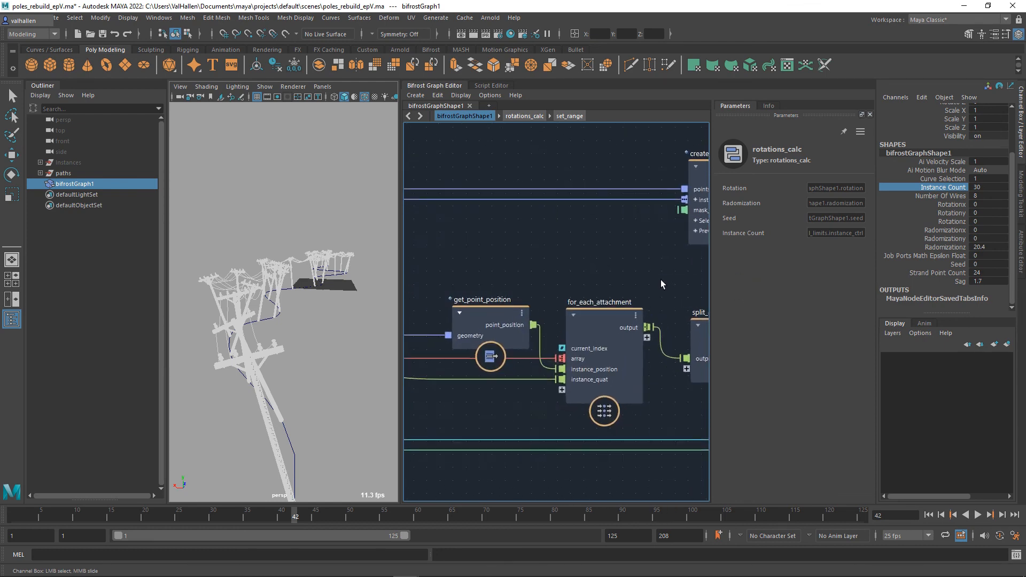
{"action": "scroll", "coordinate": [661, 280], "scroll_direction": "up", "scroll_amount": 3}
{"action": "middle_click_drag", "start_coordinate": [660, 280], "coordinate": [881, 275], "text": "alt"}
{"action": "middle_click_drag", "start_coordinate": [628, 266], "coordinate": [783, 281], "text": "alt"}
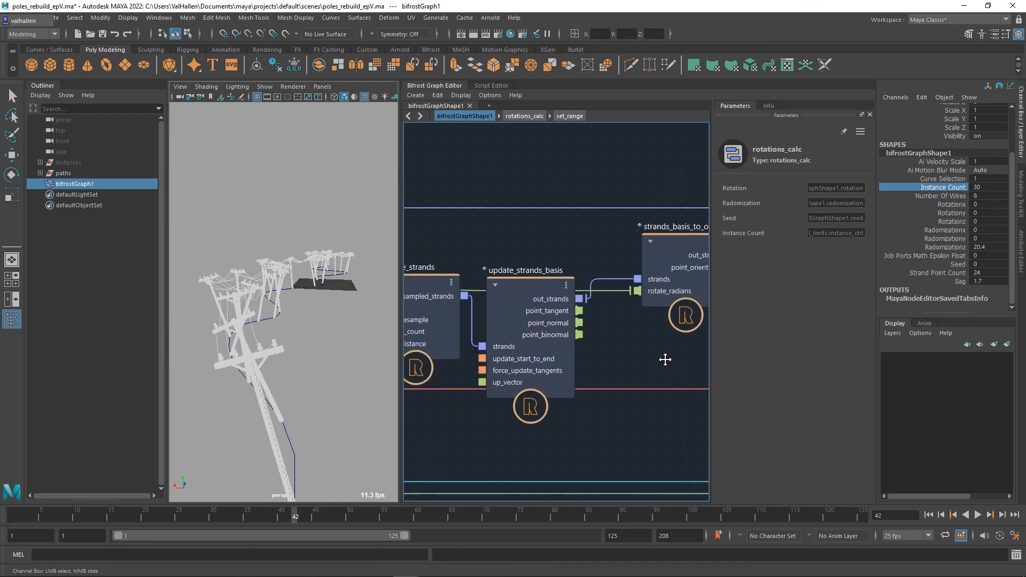
{"action": "left_click_drag", "start_coordinate": [658, 248], "coordinate": [646, 243]}
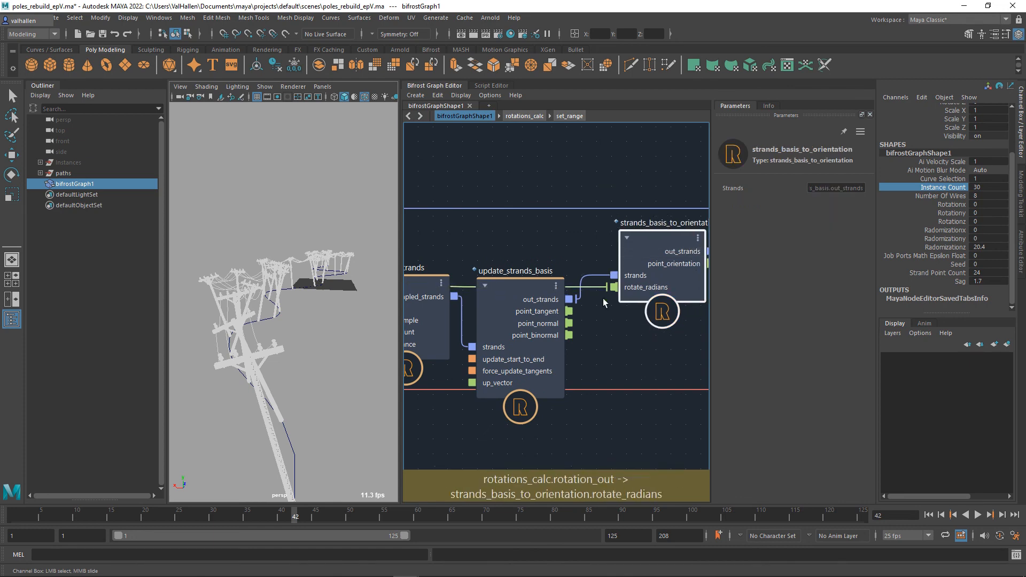
Review how rotations_calc connects to strands_basis_to_orientation and how its outputs feed get_point_position and for_each_attachment, checking the poles in the viewport.
{"action": "scroll", "coordinate": [644, 364], "scroll_direction": "down", "scroll_amount": 3}
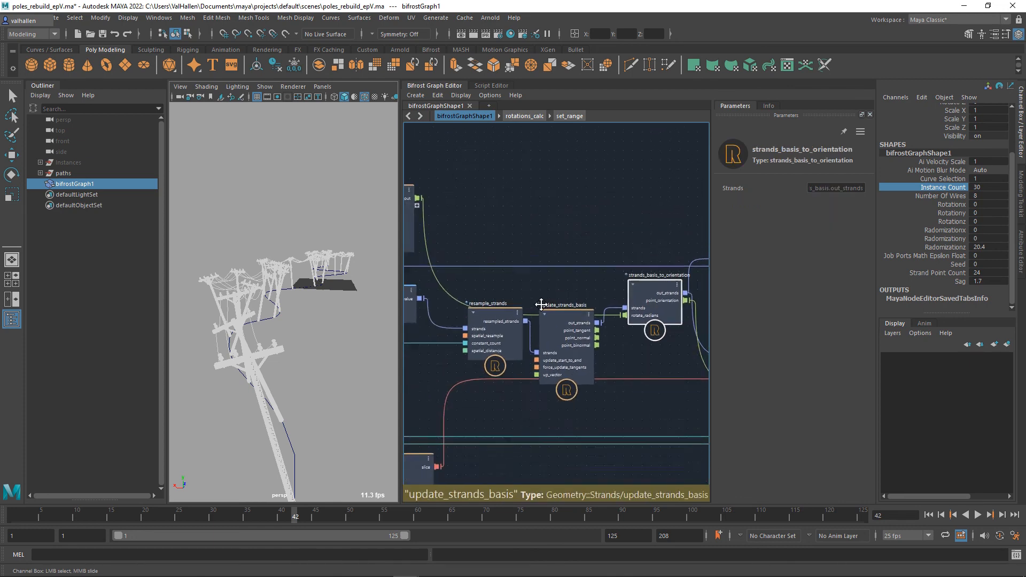
{"action": "middle_click_drag", "start_coordinate": [467, 237], "coordinate": [626, 263], "text": "alt"}
{"action": "left_click", "coordinate": [541, 220]}
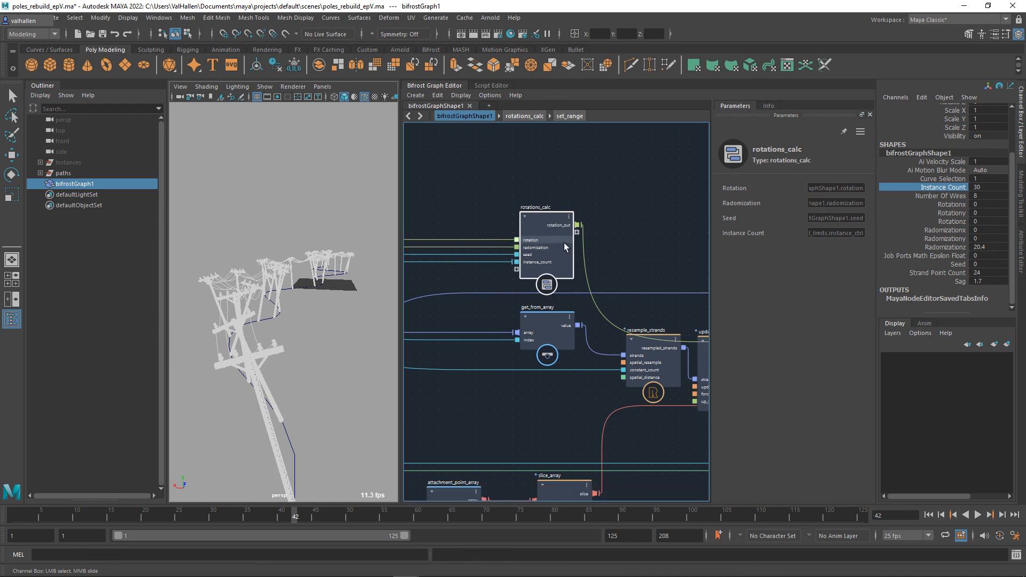
{"action": "middle_click_drag", "start_coordinate": [599, 253], "coordinate": [413, 222], "text": "alt"}
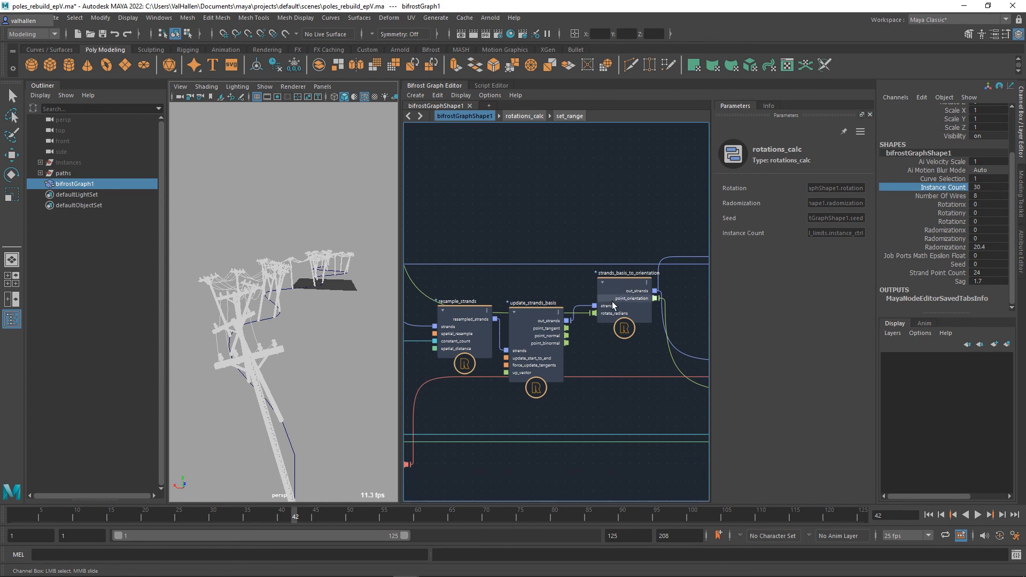
{"action": "left_click_drag", "start_coordinate": [307, 358], "coordinate": [322, 389], "text": "alt"}
{"action": "scroll", "coordinate": [561, 412], "scroll_direction": "down", "scroll_amount": 5}
{"action": "middle_click_drag", "start_coordinate": [630, 417], "coordinate": [584, 437], "text": "alt"}
{"action": "scroll", "coordinate": [573, 409], "scroll_direction": "up", "scroll_amount": 3}
{"action": "scroll", "coordinate": [571, 414], "scroll_direction": "up", "scroll_amount": 2}
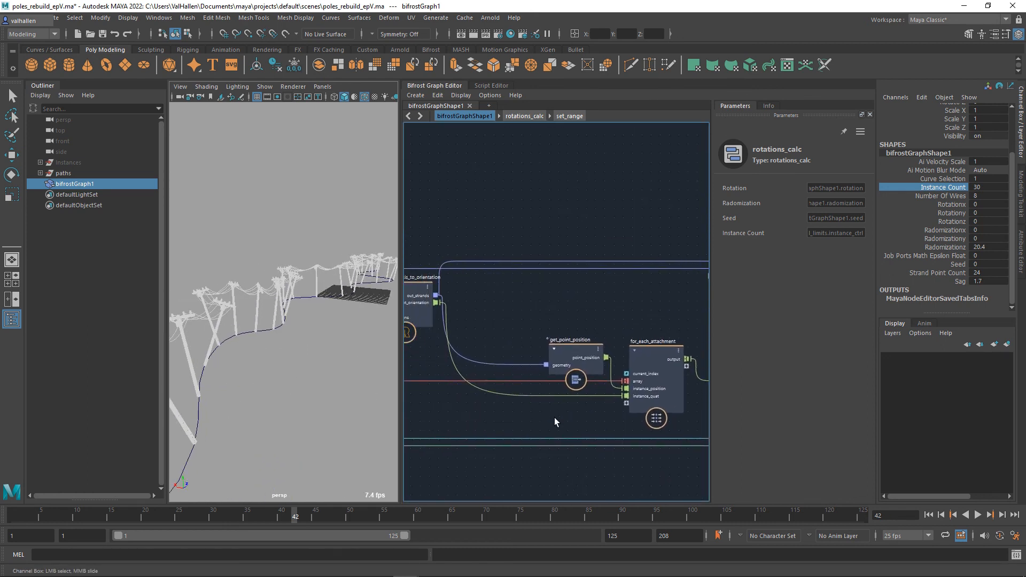
{"action": "middle_click_drag", "start_coordinate": [507, 420], "coordinate": [646, 425], "text": "alt"}
{"action": "middle_click_drag", "start_coordinate": [617, 391], "coordinate": [516, 320], "text": "alt"}
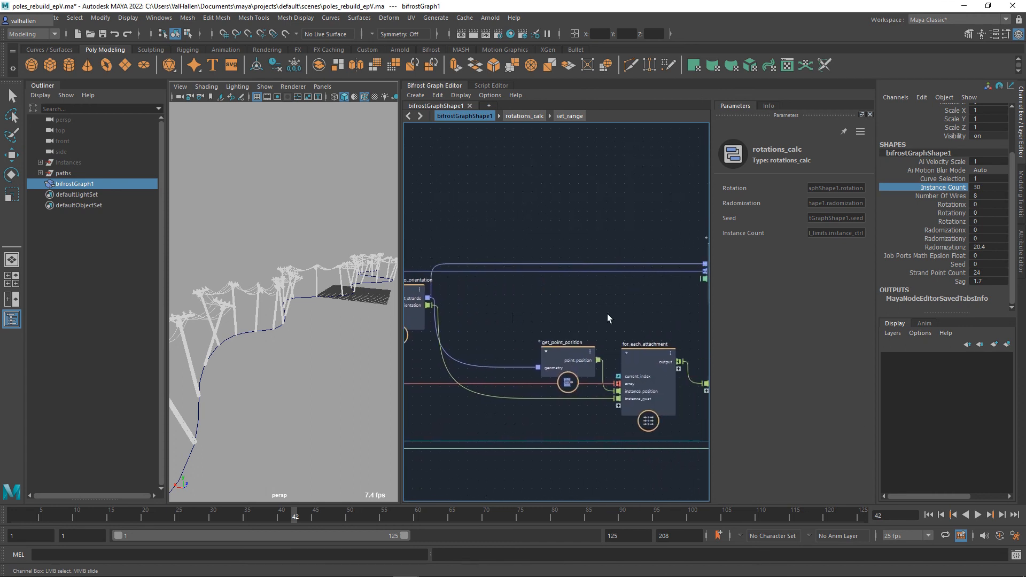
{"action": "middle_click_drag", "start_coordinate": [606, 313], "coordinate": [630, 296], "text": "alt"}
Inspect the wire chain from for_each_attachment through flatten_nested_array and make_sag to construct_strands.
{"action": "scroll", "coordinate": [572, 301], "scroll_direction": "down", "scroll_amount": 4}
{"action": "middle_click_drag", "start_coordinate": [524, 354], "coordinate": [468, 381], "text": "alt"}
{"action": "scroll", "coordinate": [495, 380], "scroll_direction": "up", "scroll_amount": 4}
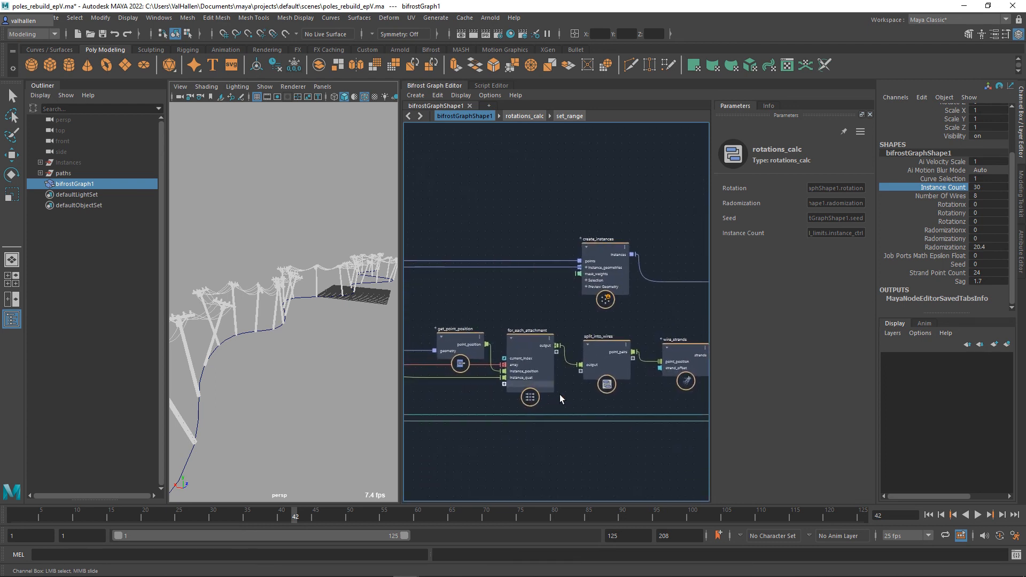
{"action": "middle_click_drag", "start_coordinate": [577, 396], "coordinate": [483, 395], "text": "alt"}
{"action": "left_click", "coordinate": [507, 339]}
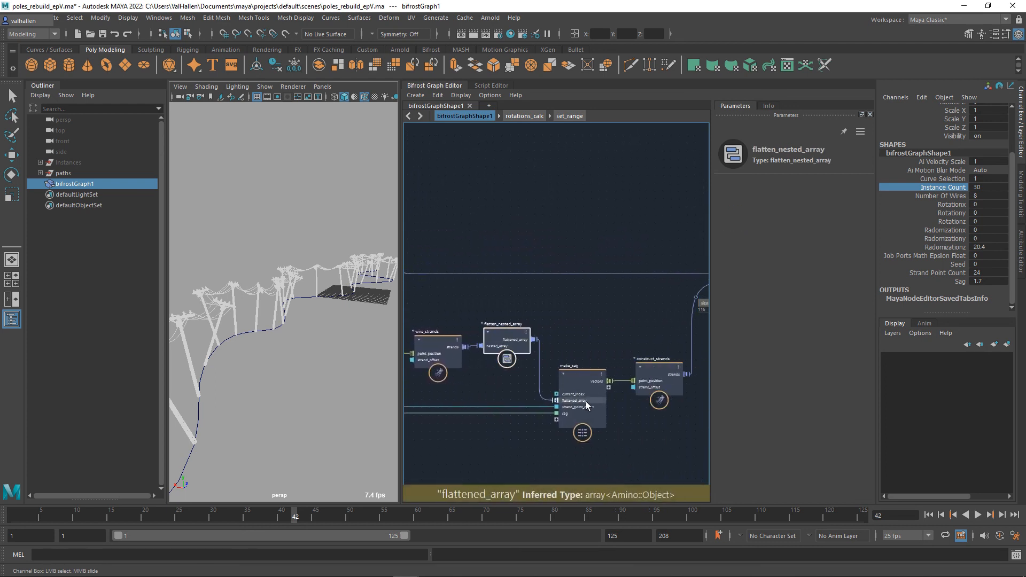
{"action": "middle_click_drag", "start_coordinate": [578, 337], "coordinate": [506, 342], "text": "alt"}
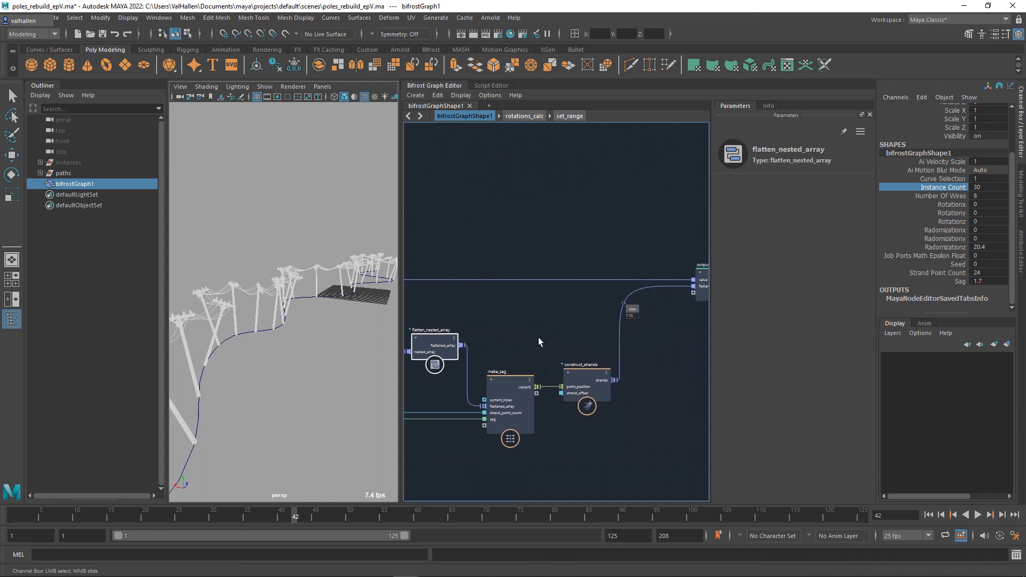
{"action": "middle_click_drag", "start_coordinate": [538, 339], "coordinate": [565, 344], "text": "alt"}
{"action": "left_click", "coordinate": [559, 374]}
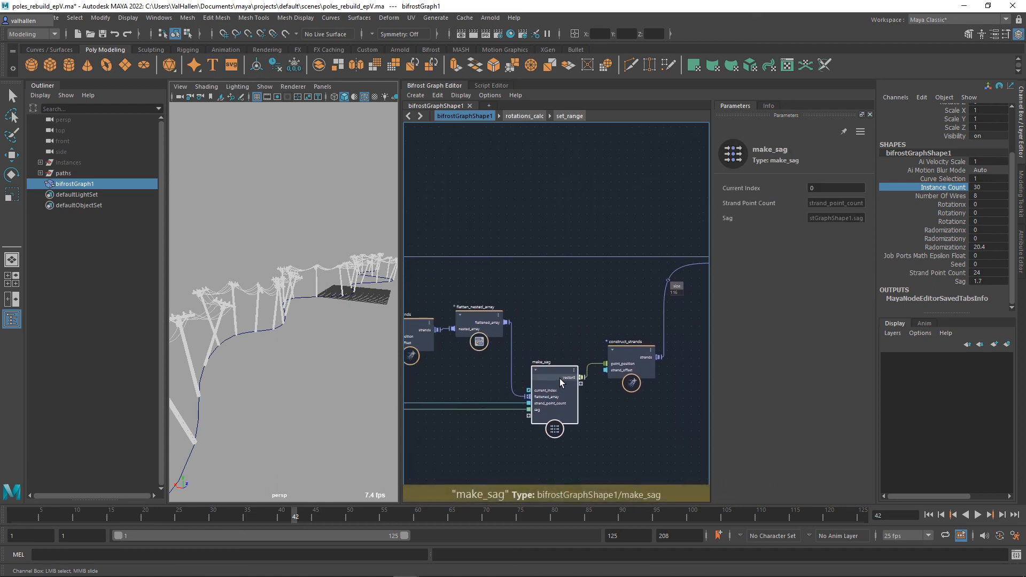
{"action": "left_click", "coordinate": [631, 379]}
{"action": "middle_click_drag", "start_coordinate": [559, 347], "coordinate": [592, 326], "text": "alt"}
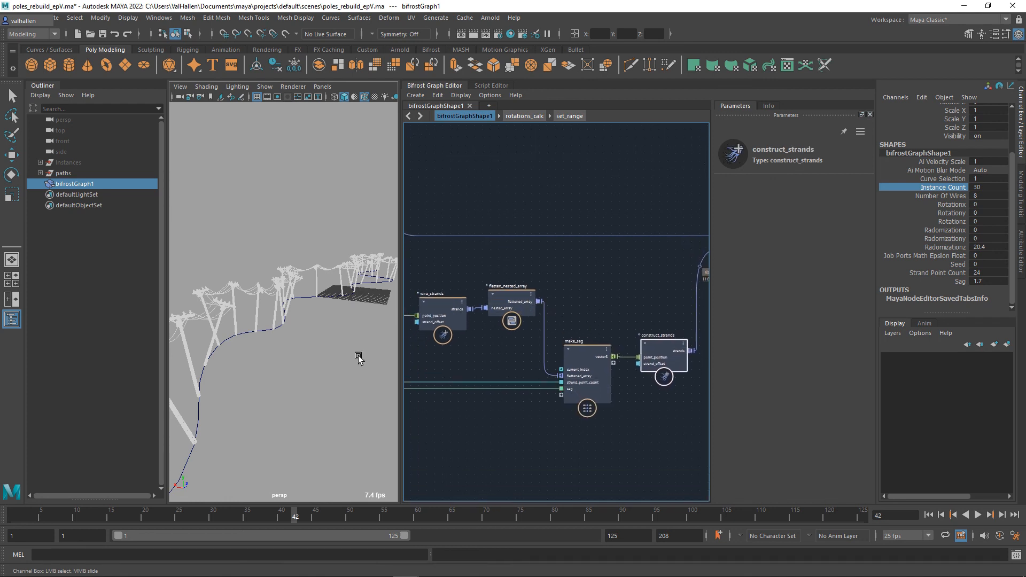
Open the make_sag compound and move update_strands_ratio slightly down, away from sag_curve.
{"action": "double_click", "coordinate": [585, 362]}
{"action": "middle_click_drag", "start_coordinate": [538, 303], "coordinate": [549, 352], "text": "alt"}
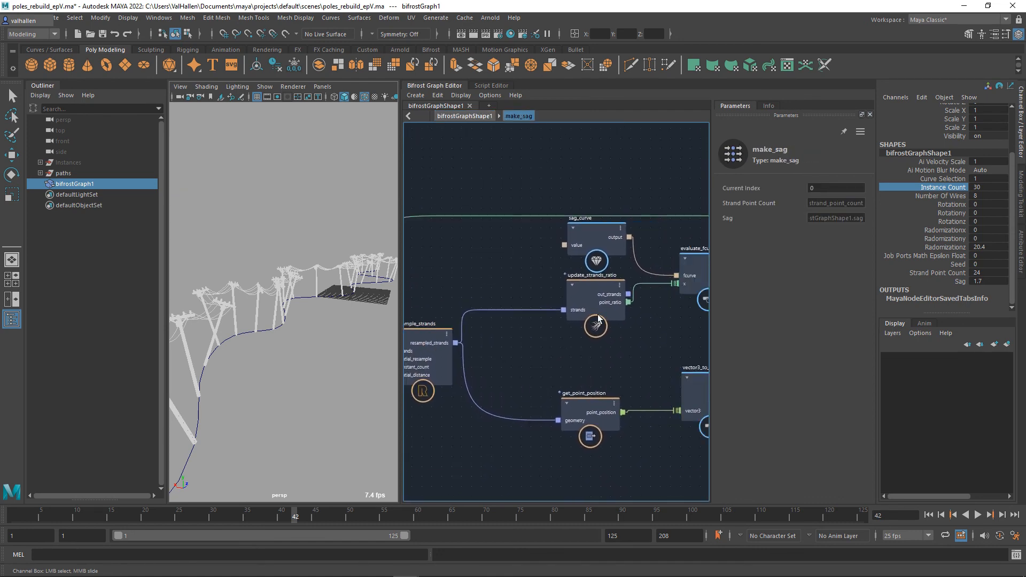
{"action": "left_click_drag", "start_coordinate": [605, 298], "coordinate": [605, 317]}
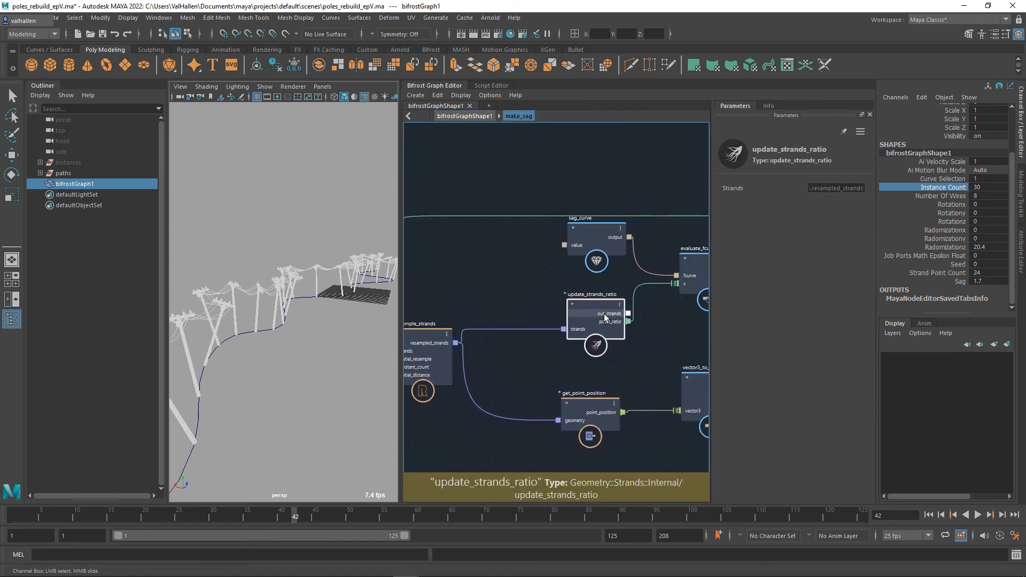
Shift resample_strands slightly toward the input node in make_sag, and move the input node a little down.
{"action": "scroll", "coordinate": [636, 345], "scroll_direction": "down", "scroll_amount": 1}
{"action": "middle_click_drag", "start_coordinate": [437, 348], "coordinate": [549, 350], "text": "alt"}
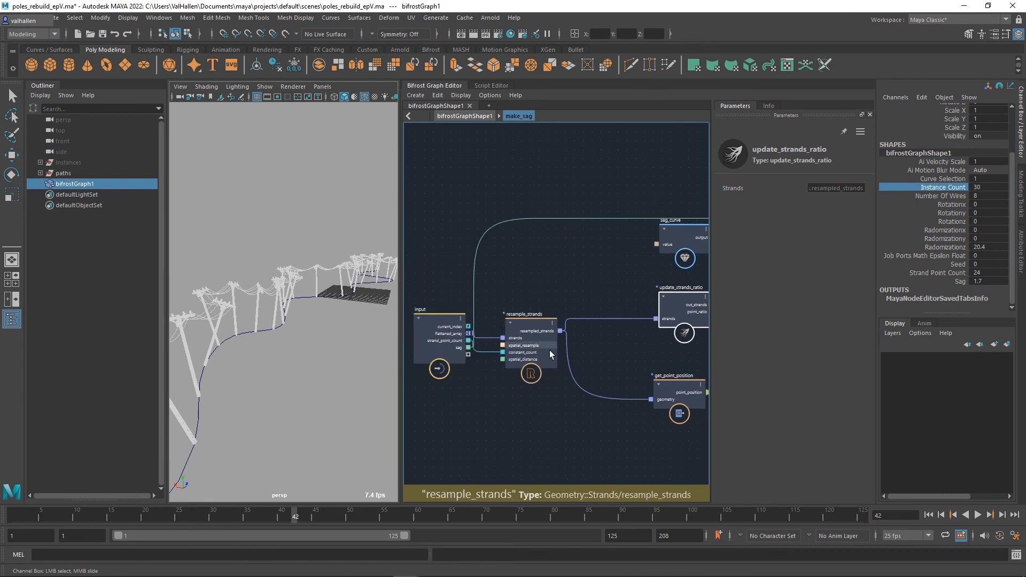
{"action": "left_click", "coordinate": [525, 329]}
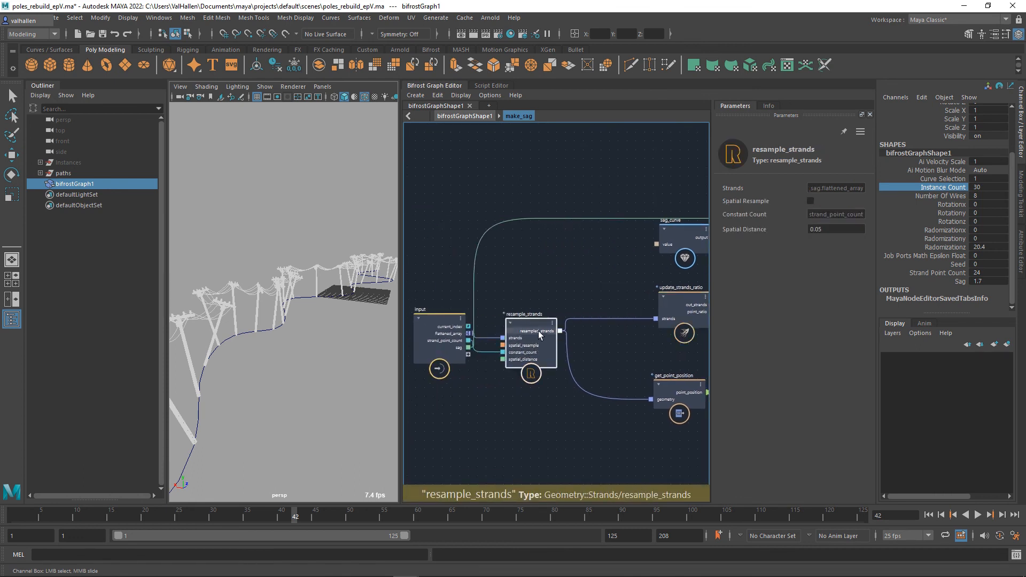
{"action": "left_click_drag", "start_coordinate": [538, 331], "coordinate": [535, 330]}
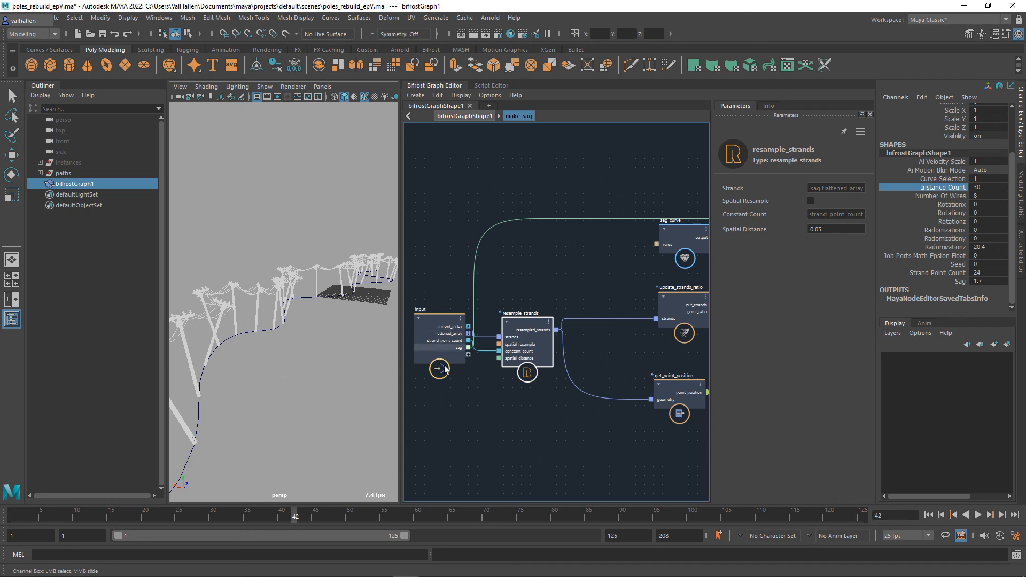
{"action": "left_click_drag", "start_coordinate": [444, 330], "coordinate": [443, 337]}
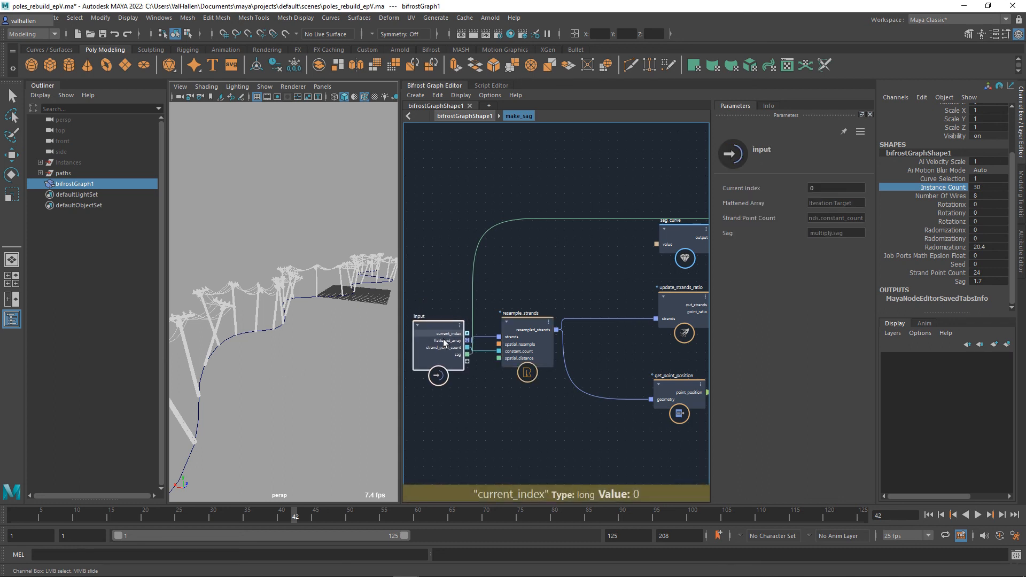
{"action": "left_click", "coordinate": [528, 339]}
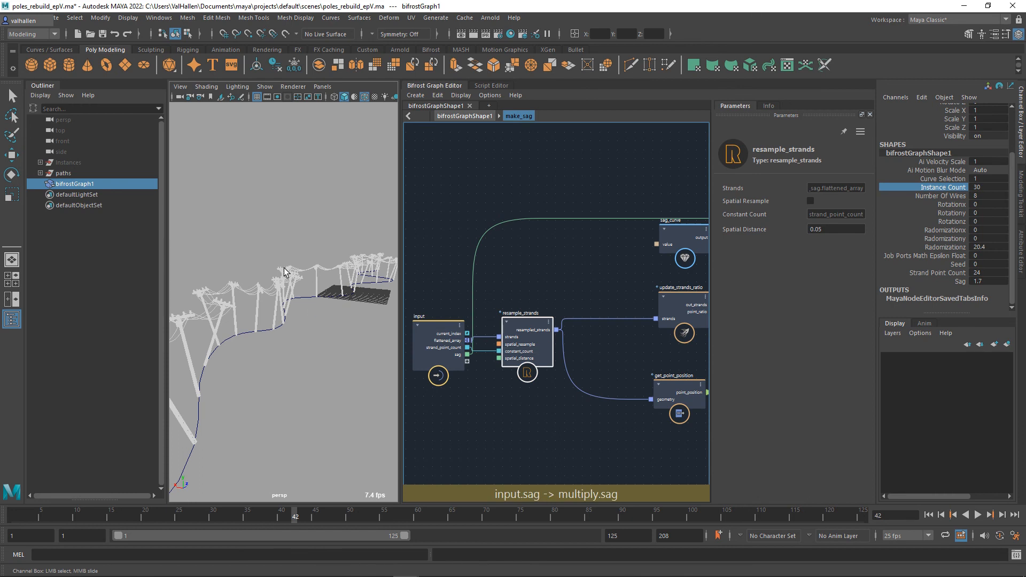
Move sag_curve slightly down toward update_strands_ratio and open its value curve for viewing.
{"action": "middle_click_drag", "start_coordinate": [604, 349], "coordinate": [437, 357]}
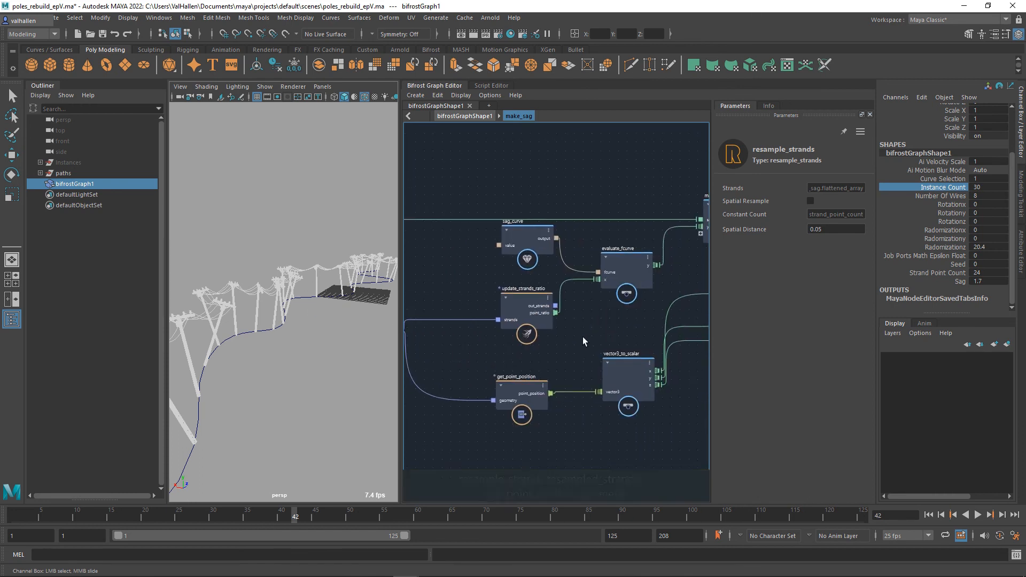
{"action": "left_click", "coordinate": [508, 303]}
{"action": "middle_click_drag", "start_coordinate": [577, 342], "coordinate": [561, 353]}
{"action": "left_click", "coordinate": [513, 255]}
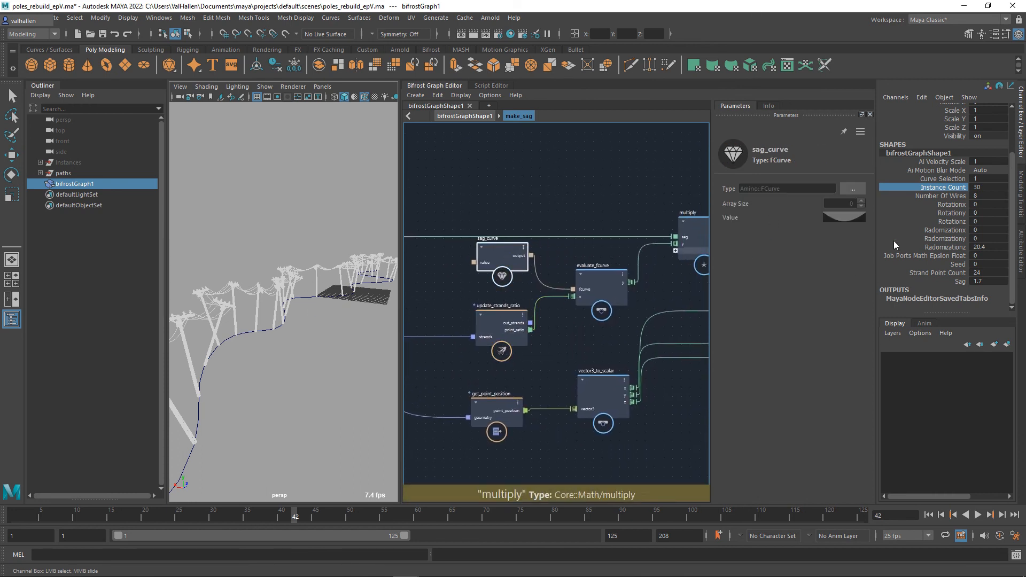
{"action": "left_click_drag", "start_coordinate": [502, 253], "coordinate": [501, 264]}
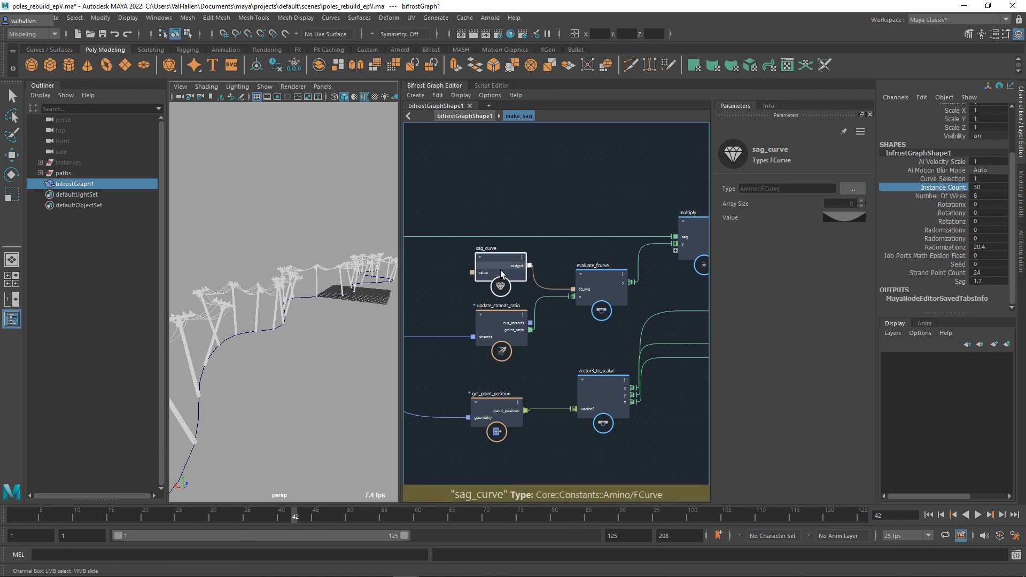
{"action": "left_click", "coordinate": [843, 217]}
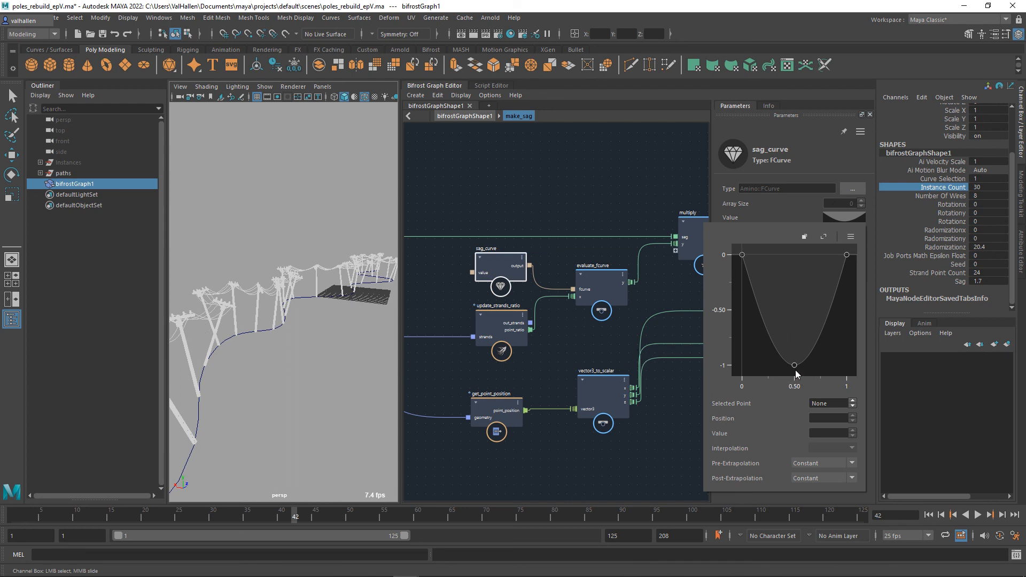
Close the curve editor, check update_strands_ratio, and trace the sag connection from multiply back to the input node.
{"action": "middle_click_drag", "start_coordinate": [575, 335], "coordinate": [517, 344]}
{"action": "left_click", "coordinate": [447, 338]}
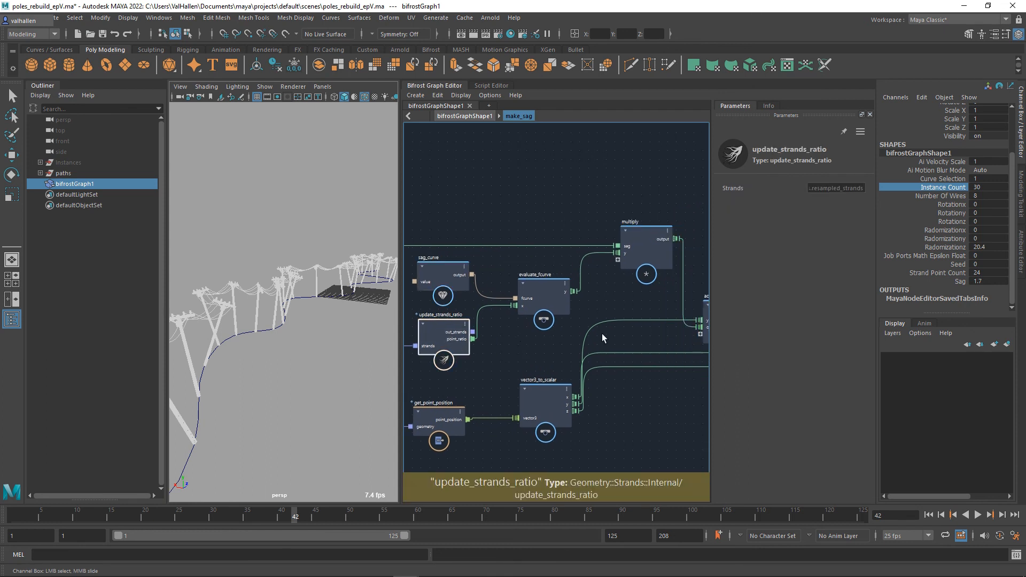
{"action": "middle_click_drag", "start_coordinate": [601, 333], "coordinate": [560, 340]}
{"action": "left_click", "coordinate": [599, 252]}
{"action": "left_click_drag", "start_coordinate": [491, 257], "coordinate": [489, 252]}
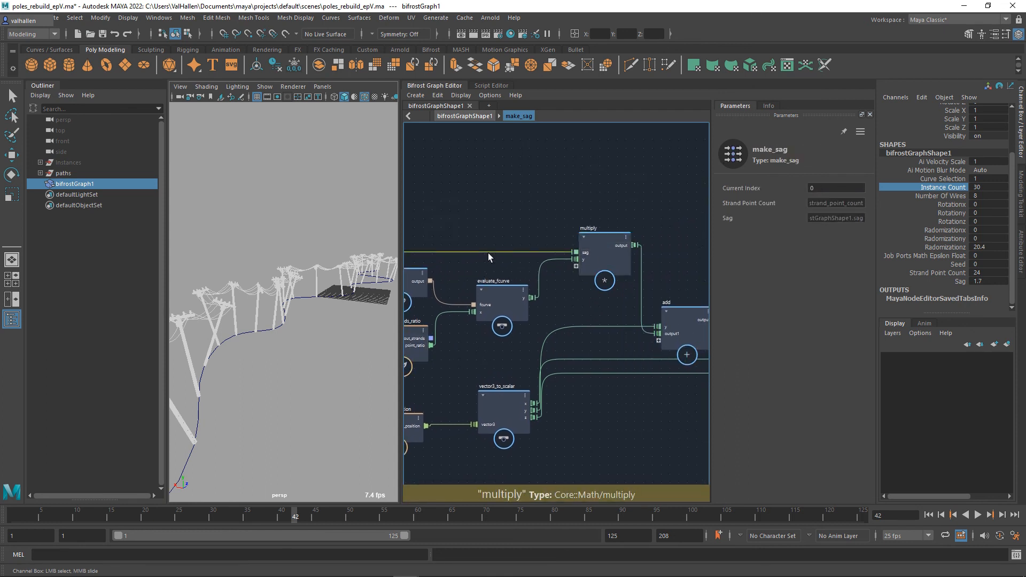
{"action": "left_click", "coordinate": [488, 252]}
{"action": "middle_click_drag", "start_coordinate": [489, 252], "coordinate": [731, 238]}
{"action": "middle_click_drag", "start_coordinate": [614, 306], "coordinate": [619, 274]}
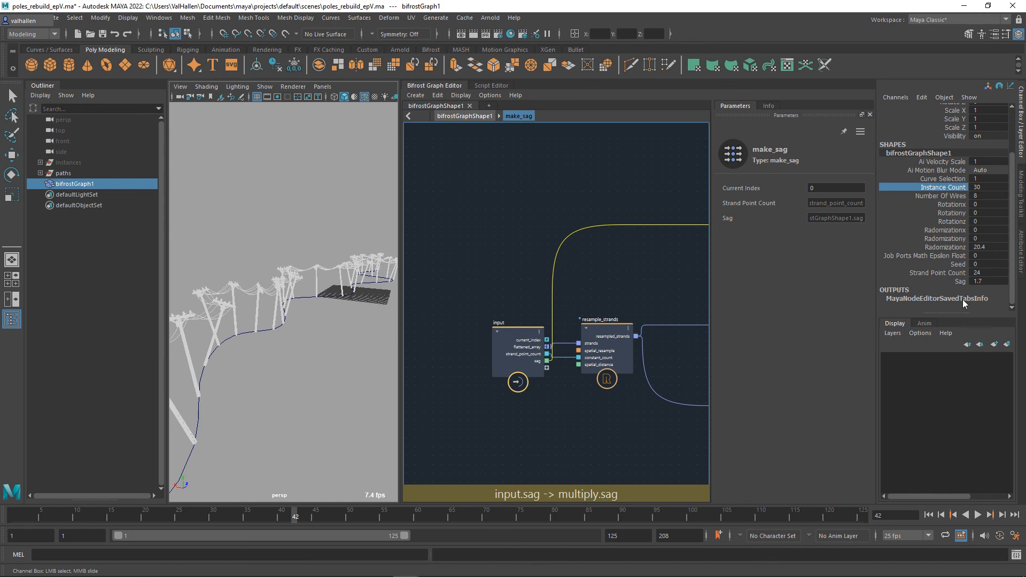
Try changing bifrostGraph1's Sag value interactively and undo the change.
{"action": "left_click", "coordinate": [959, 282]}
{"action": "middle_click_drag", "start_coordinate": [457, 281], "coordinate": [431, 287]}
{"action": "middle_click_drag", "start_coordinate": [270, 240], "coordinate": [297, 267]}
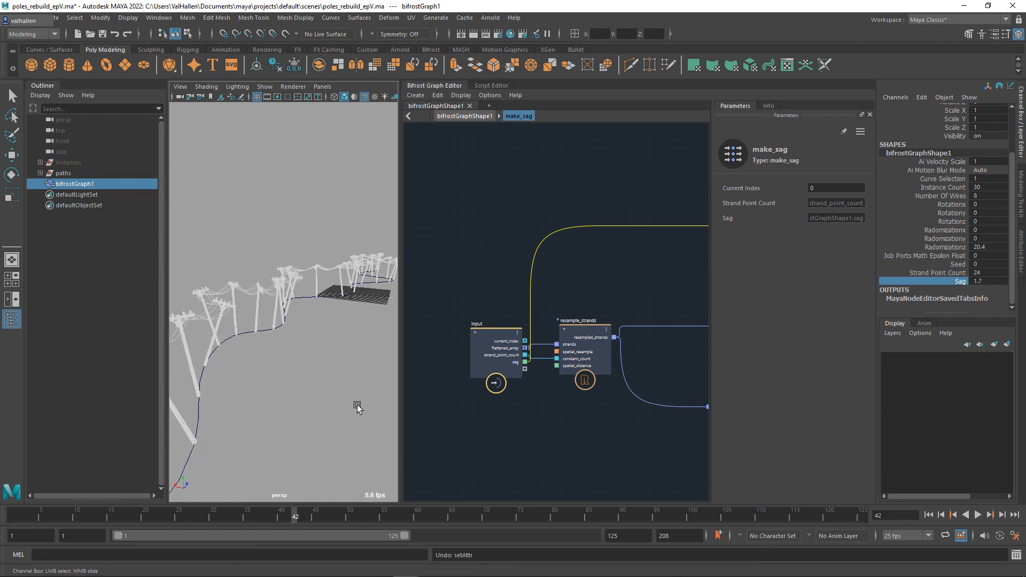
{"action": "middle_click_drag", "start_coordinate": [575, 419], "coordinate": [405, 415], "text": "alt"}
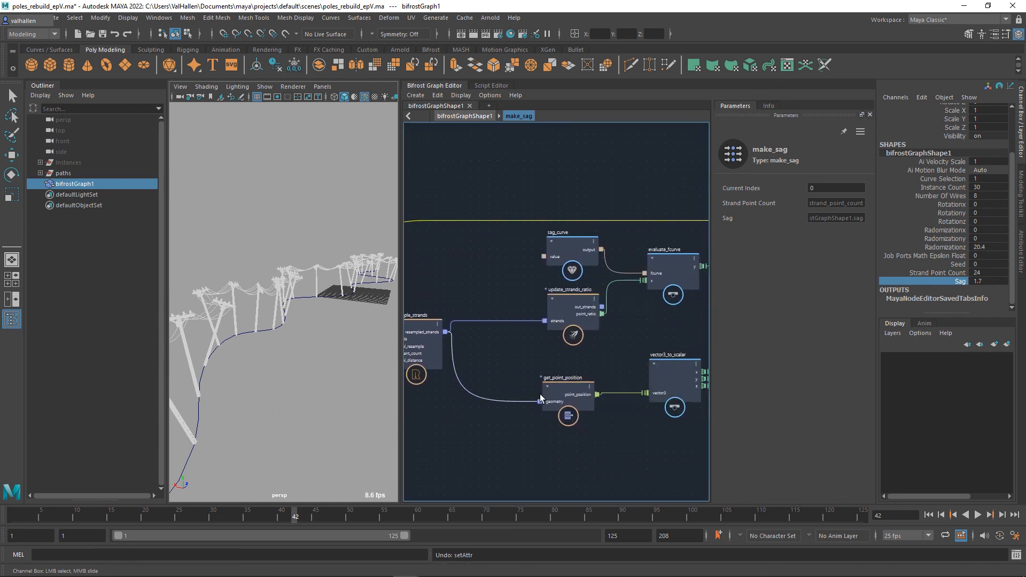
Move vector3_to_scalar up close beneath evaluate_fcurve and get_point_position up close beneath update_strands_ratio in make_sag.
{"action": "middle_click_drag", "start_coordinate": [649, 356], "coordinate": [513, 369], "text": "alt"}
{"action": "middle_click_drag", "start_coordinate": [679, 404], "coordinate": [637, 401], "text": "alt"}
{"action": "left_click", "coordinate": [653, 315]}
{"action": "left_click_drag", "start_coordinate": [522, 382], "coordinate": [516, 342]}
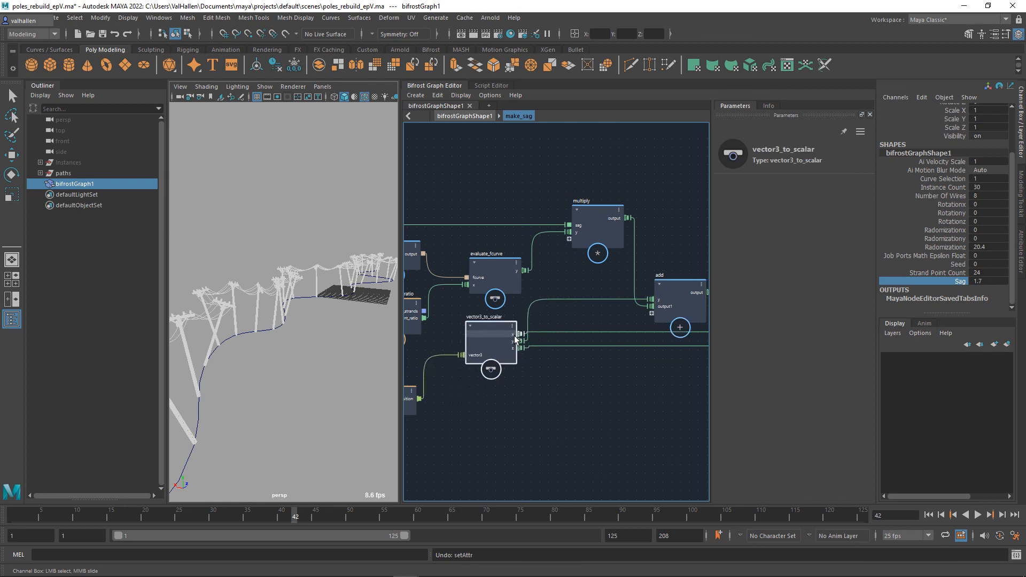
{"action": "middle_click_drag", "start_coordinate": [515, 405], "coordinate": [689, 418], "text": "alt"}
{"action": "left_click_drag", "start_coordinate": [457, 334], "coordinate": [452, 334]}
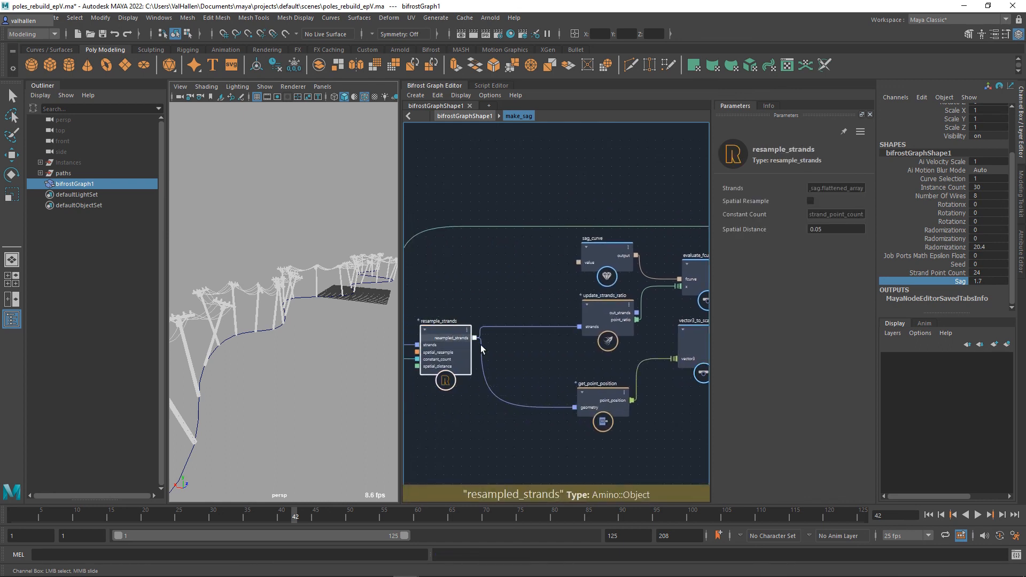
{"action": "left_click_drag", "start_coordinate": [588, 412], "coordinate": [609, 376]}
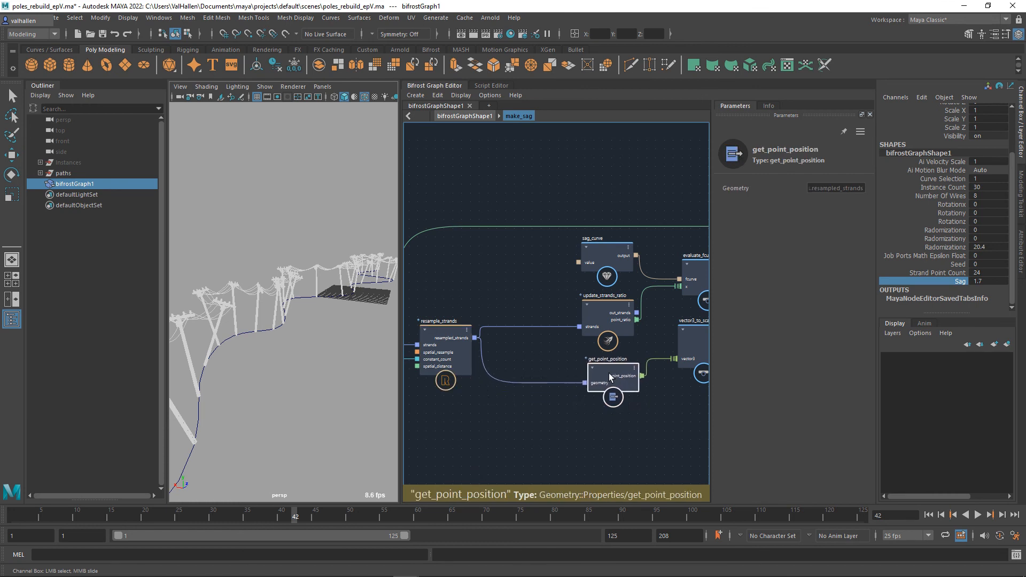
Check how flattened_array feeds make_sag in the top-level graph, inspect the wires in the viewport, and re-enter make_sag.
{"action": "middle_click_drag", "start_coordinate": [415, 341], "coordinate": [548, 343], "text": "alt"}
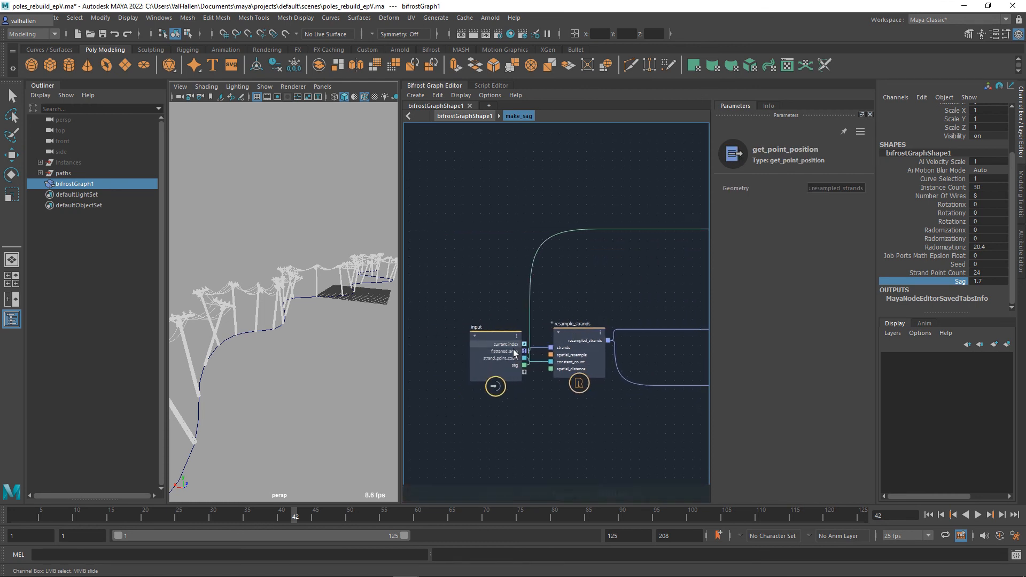
{"action": "double_click", "coordinate": [474, 347]}
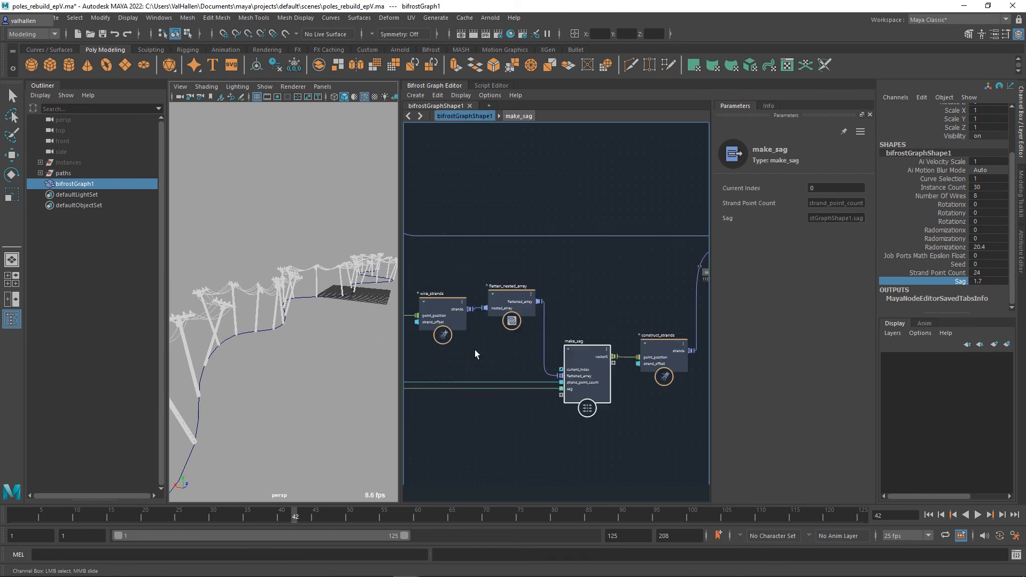
{"action": "left_click_drag", "start_coordinate": [559, 339], "coordinate": [561, 340]}
{"action": "middle_click_drag", "start_coordinate": [326, 313], "coordinate": [347, 314], "text": "alt"}
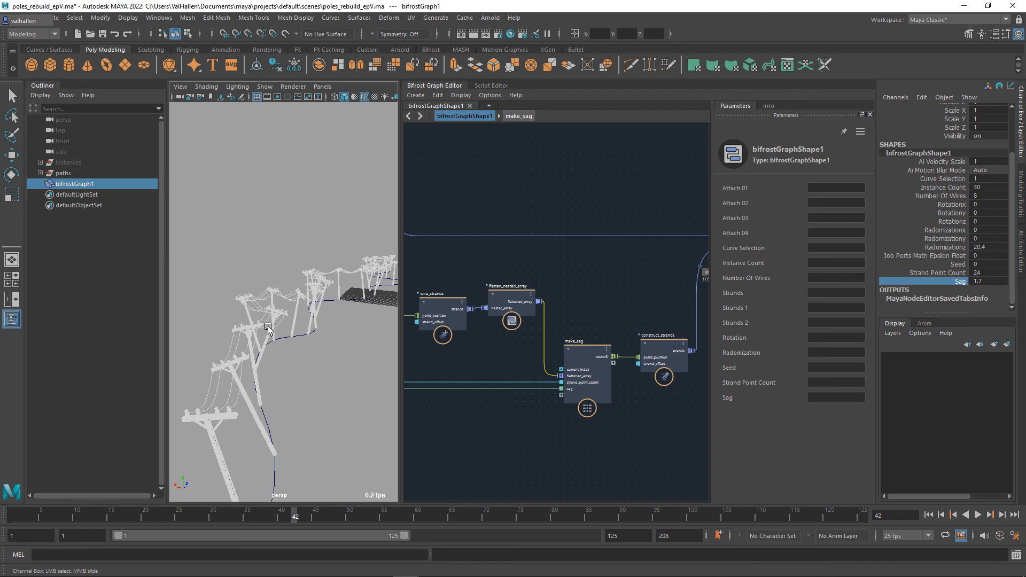
{"action": "middle_click_drag", "start_coordinate": [589, 321], "coordinate": [509, 280]}
{"action": "double_click", "coordinate": [489, 293]}
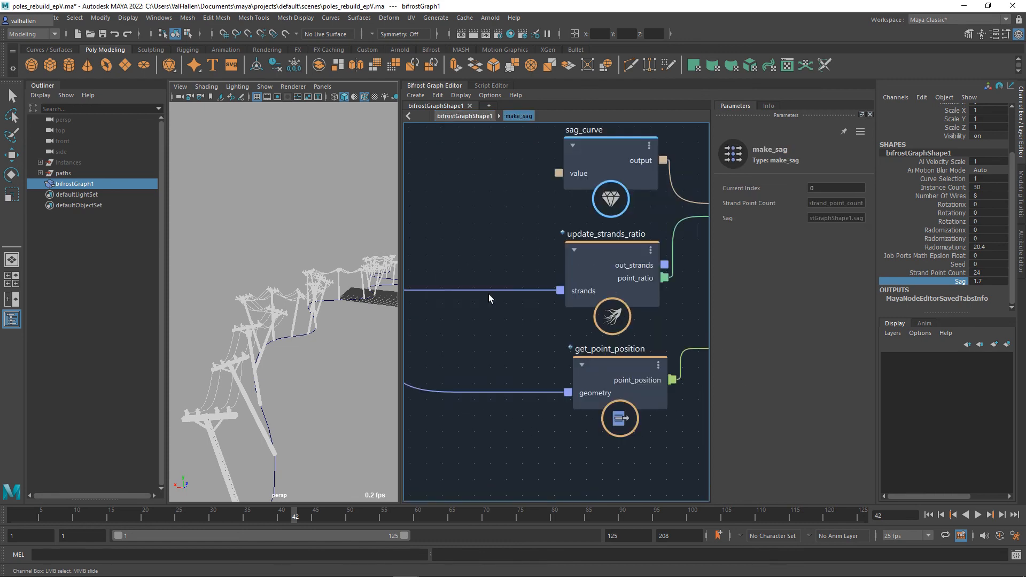
Trace the make_sag chain from resample_strands through multiply and add to its output, and return to the top-level graph.
{"action": "scroll", "coordinate": [488, 294], "scroll_direction": "down", "scroll_amount": 6}
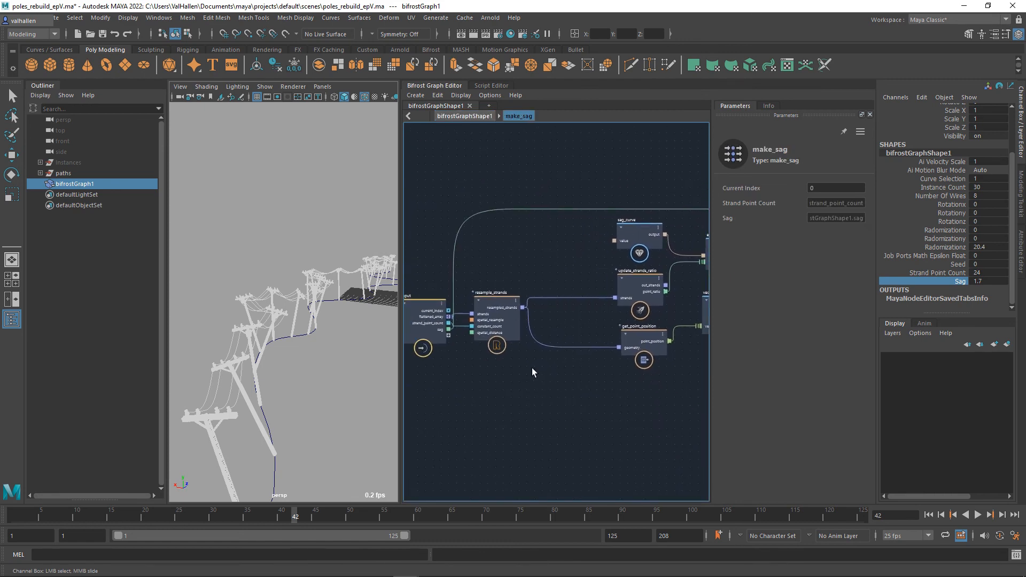
{"action": "middle_click_drag", "start_coordinate": [650, 311], "coordinate": [556, 314]}
{"action": "middle_click_drag", "start_coordinate": [614, 362], "coordinate": [548, 368]}
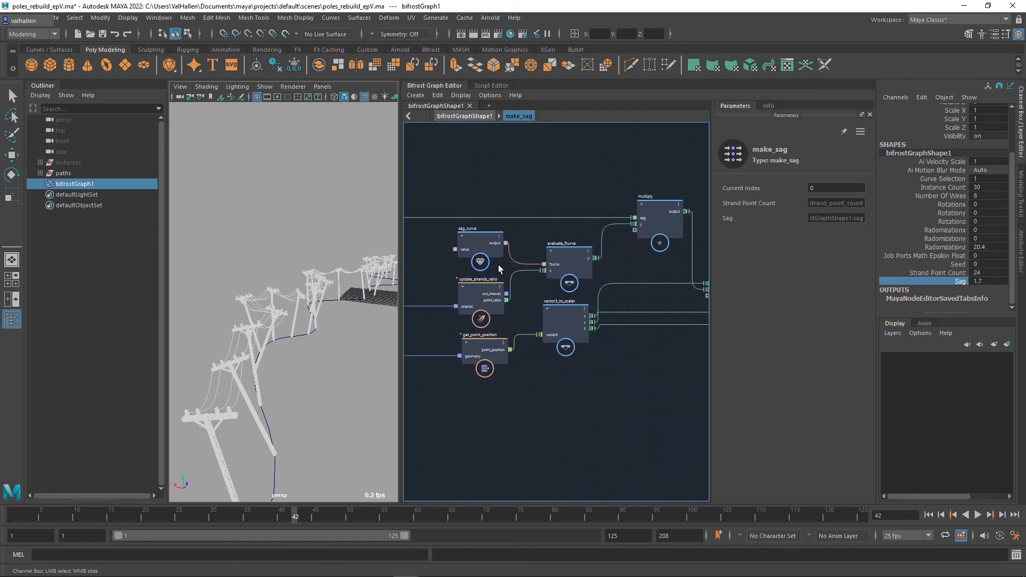
{"action": "middle_click_drag", "start_coordinate": [638, 298], "coordinate": [564, 296]}
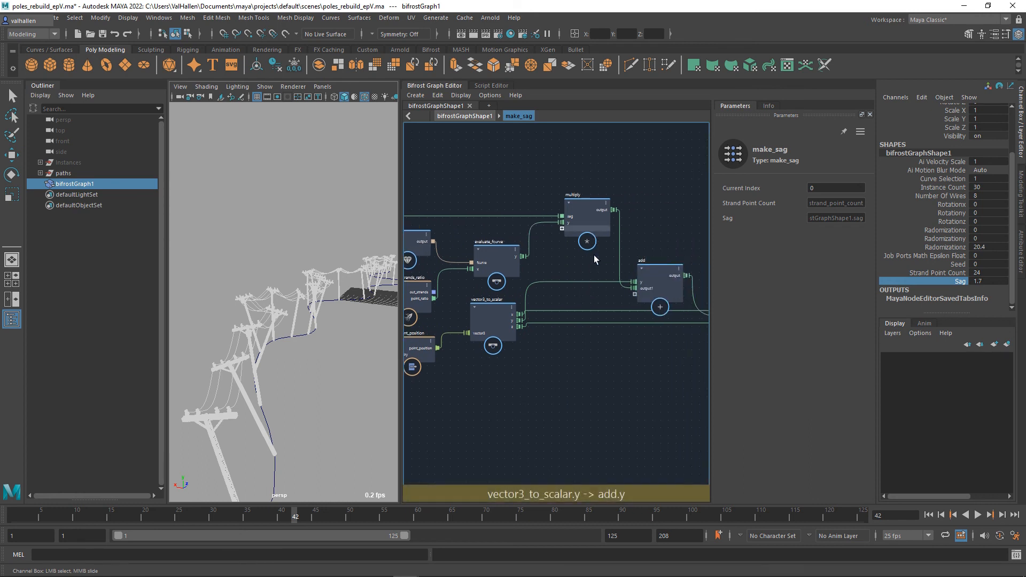
{"action": "middle_click_drag", "start_coordinate": [588, 371], "coordinate": [699, 371]}
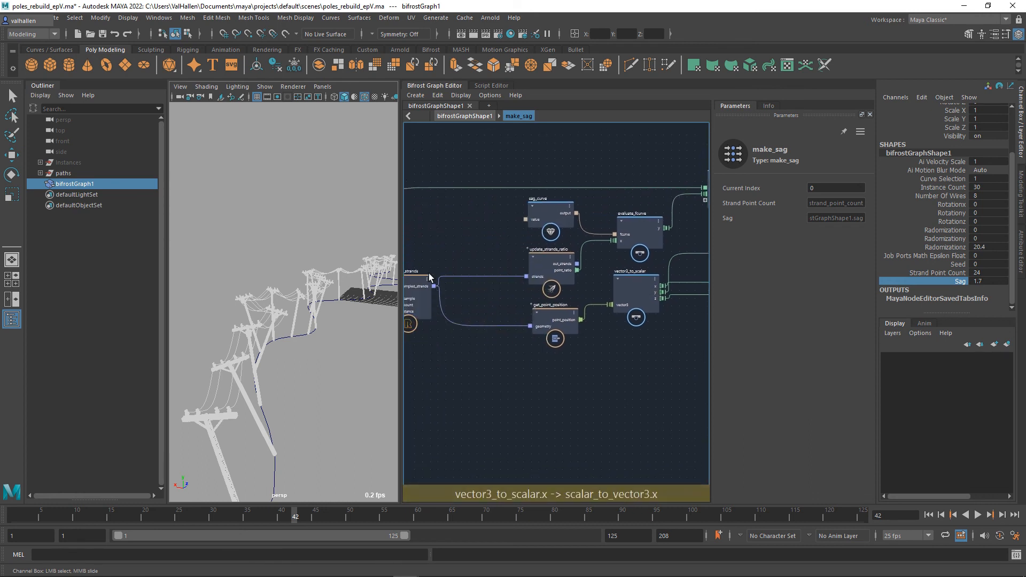
{"action": "middle_click_drag", "start_coordinate": [612, 358], "coordinate": [285, 394]}
{"action": "scroll", "coordinate": [521, 397], "scroll_direction": "down", "scroll_amount": 2}
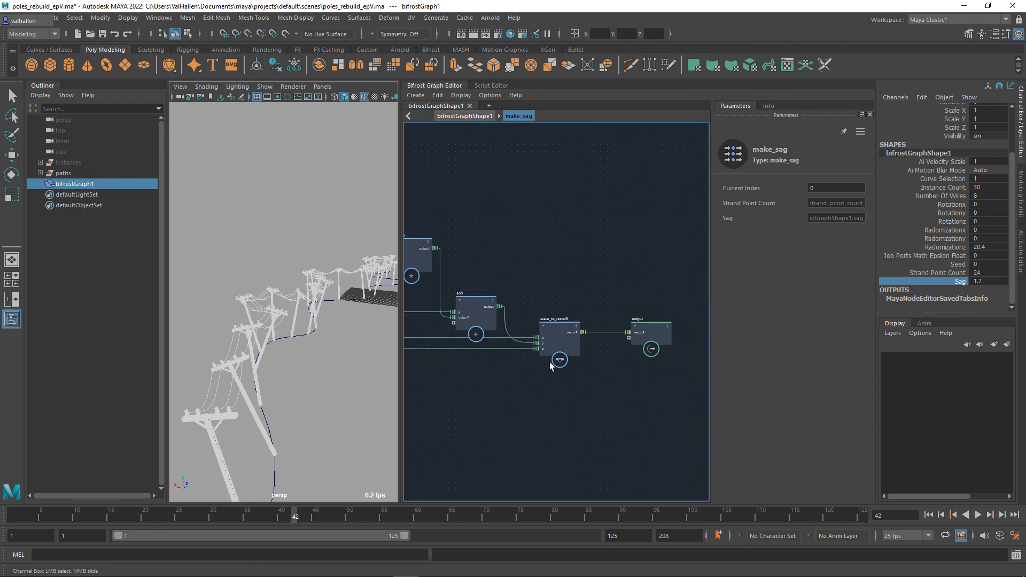
{"action": "key", "text": "u"}
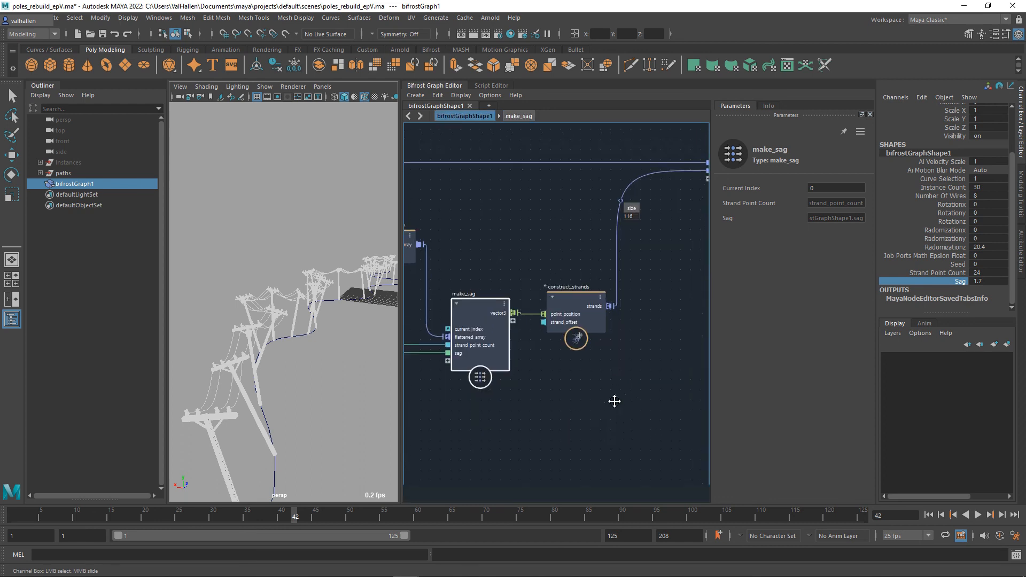
Remove the watchpoint from the connection between construct_strands and output, and trace the output's value port back to create_instances.
{"action": "left_click", "coordinate": [552, 372]}
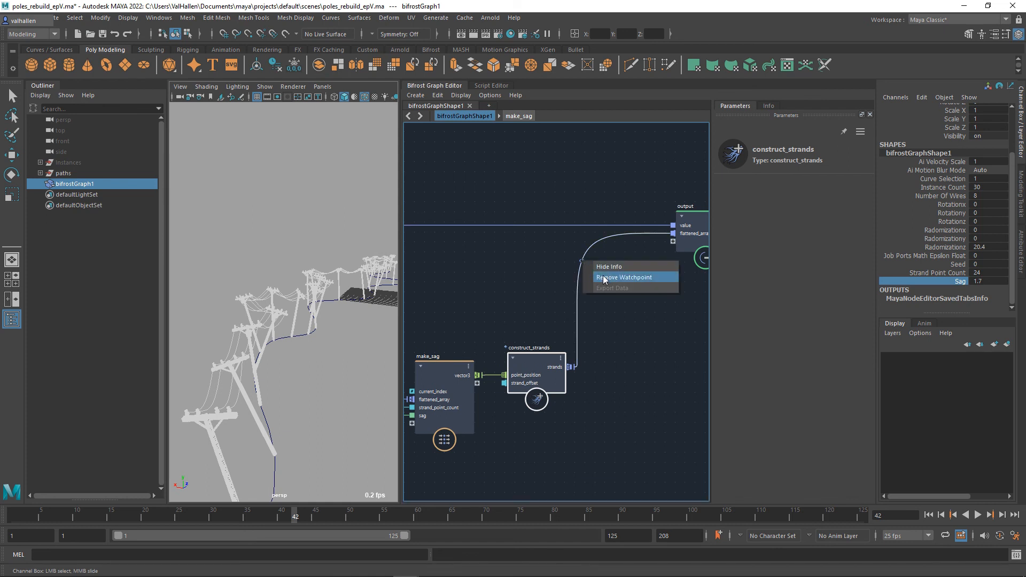
{"action": "middle_click_drag", "start_coordinate": [659, 303], "coordinate": [634, 306], "text": "alt"}
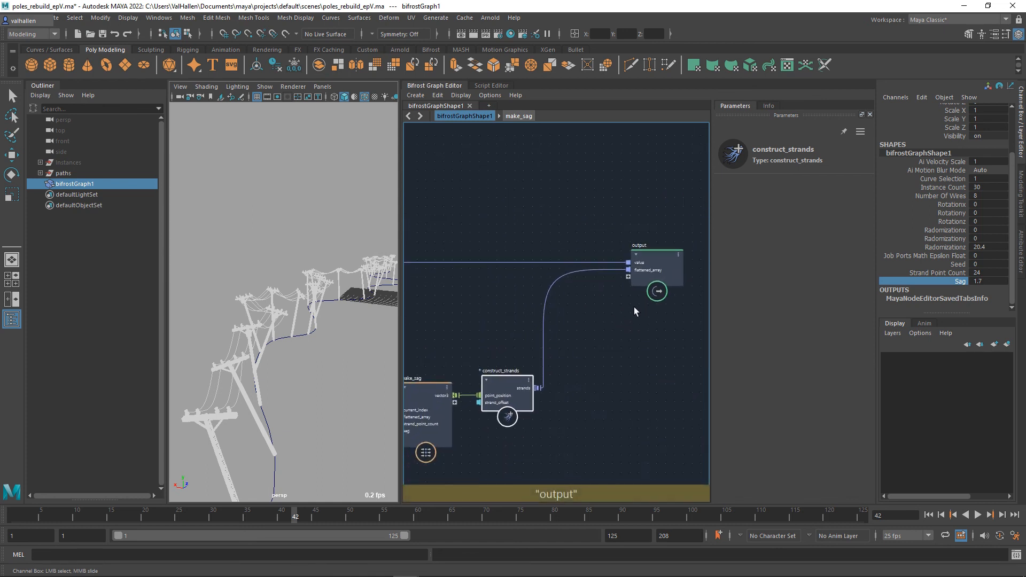
{"action": "right_click", "coordinate": [649, 267]}
{"action": "left_click", "coordinate": [537, 231]}
{"action": "scroll", "coordinate": [536, 231], "scroll_direction": "down", "scroll_amount": 1}
{"action": "middle_click_drag", "start_coordinate": [503, 237], "coordinate": [781, 217], "text": "alt"}
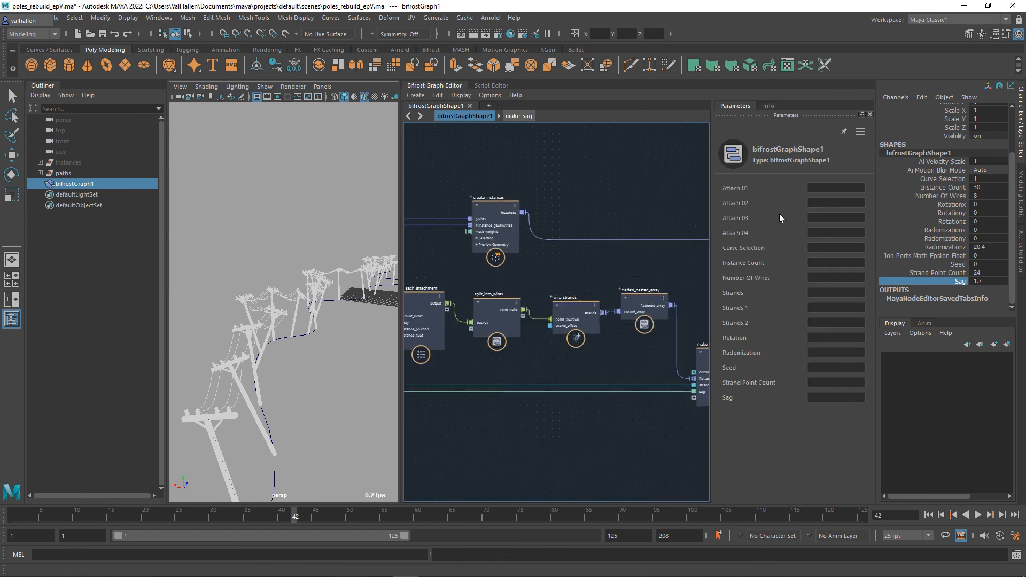
{"action": "middle_click_drag", "start_coordinate": [652, 212], "coordinate": [335, 234], "text": "alt"}
{"action": "scroll", "coordinate": [539, 239], "scroll_direction": "up", "scroll_amount": 1}
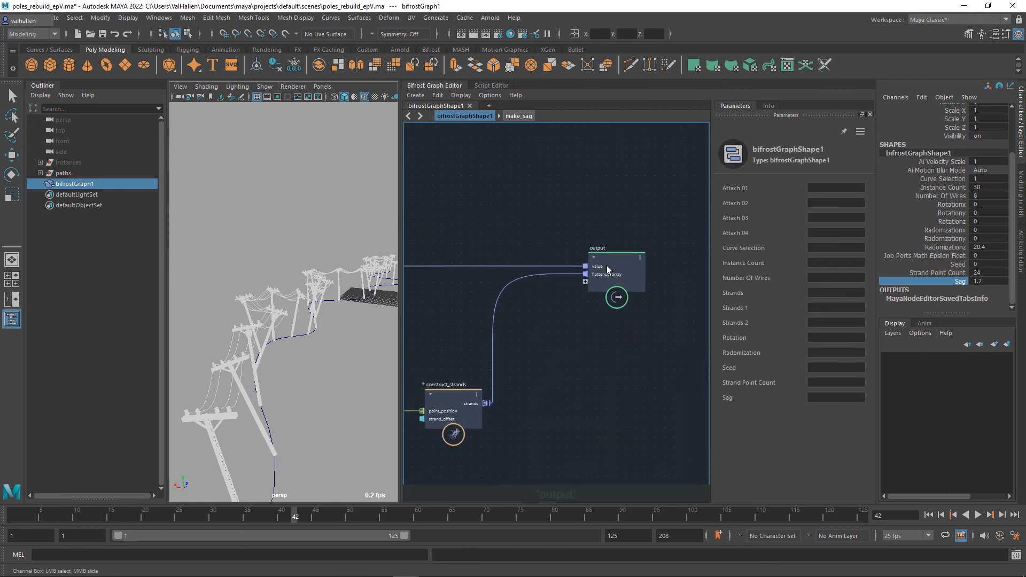
Rename the output node's value port to poles and its flattened_array port to wires.
{"action": "right_click", "coordinate": [599, 269]}
{"action": "left_click", "coordinate": [621, 268]}
{"action": "type", "text": "poles"}
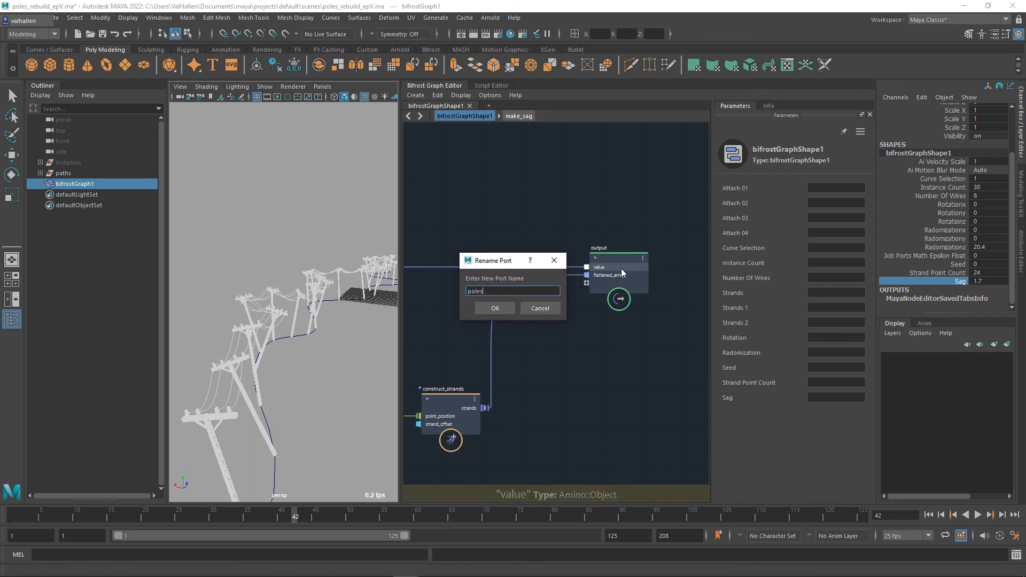
{"action": "key", "text": "Return"}
{"action": "right_click", "coordinate": [612, 276]}
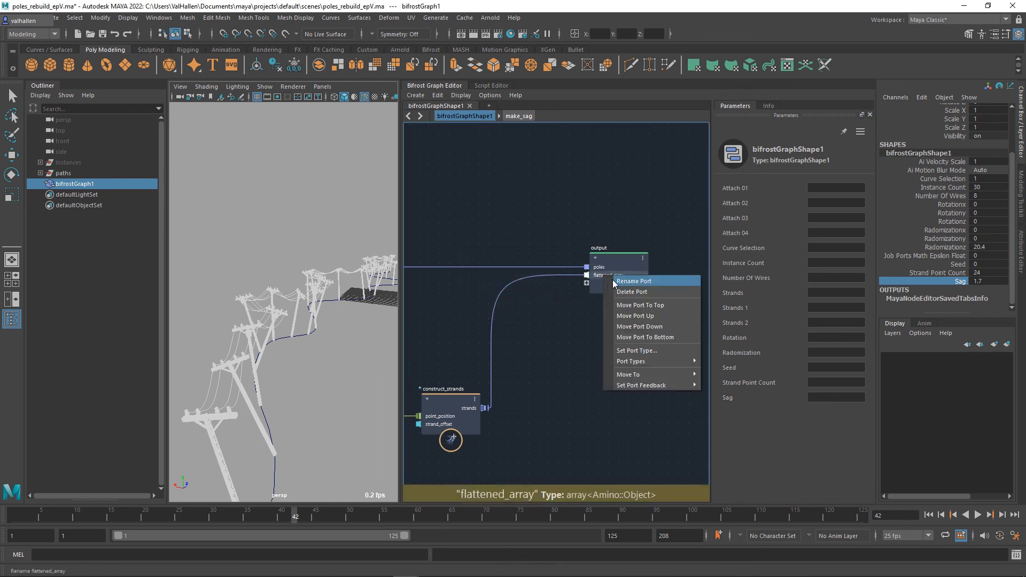
{"action": "left_click", "coordinate": [630, 283]}
{"action": "type", "text": "wires"}
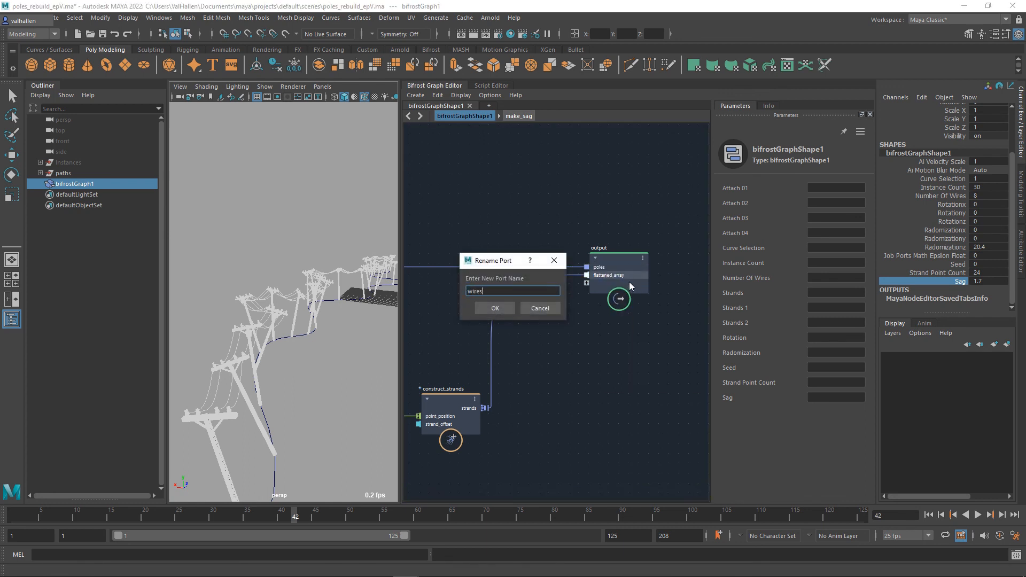
{"action": "key", "text": "Return"}
Set bifrostGraph1's Radomizationz to 0.
{"action": "right_click_drag", "start_coordinate": [628, 334], "coordinate": [566, 389], "text": "alt"}
{"action": "middle_click_drag", "start_coordinate": [566, 389], "coordinate": [621, 394], "text": "alt"}
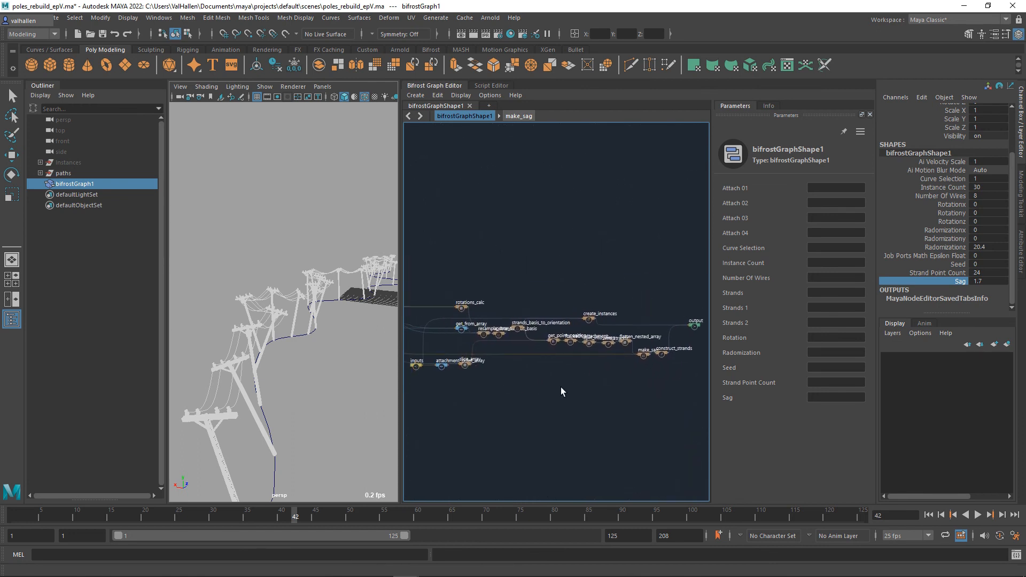
{"action": "right_click_drag", "start_coordinate": [543, 388], "coordinate": [549, 388], "text": "alt"}
{"action": "middle_click_drag", "start_coordinate": [548, 388], "coordinate": [574, 391], "text": "alt"}
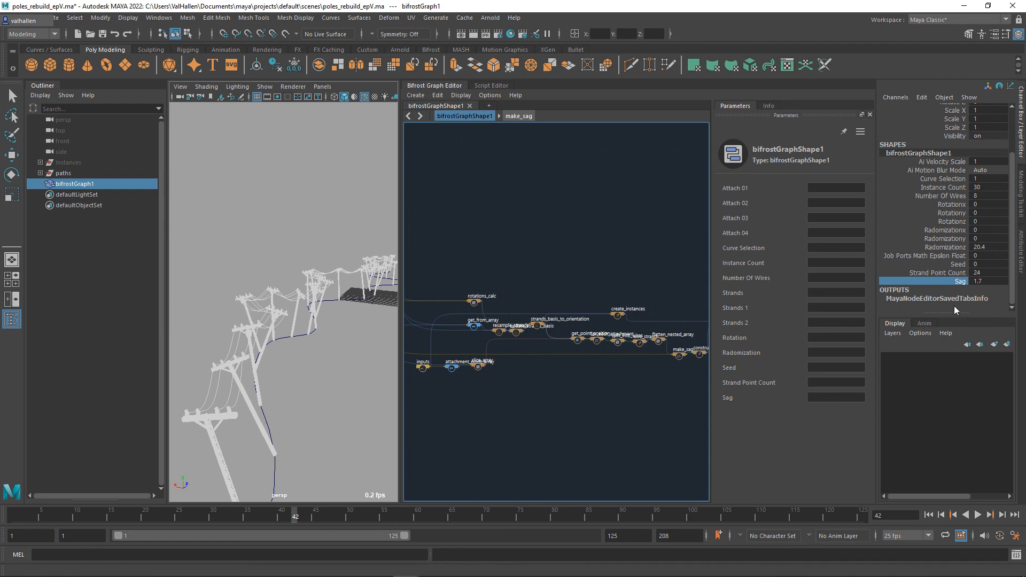
{"action": "left_click", "coordinate": [990, 263]}
{"action": "left_click_drag", "start_coordinate": [990, 262], "coordinate": [991, 252]}
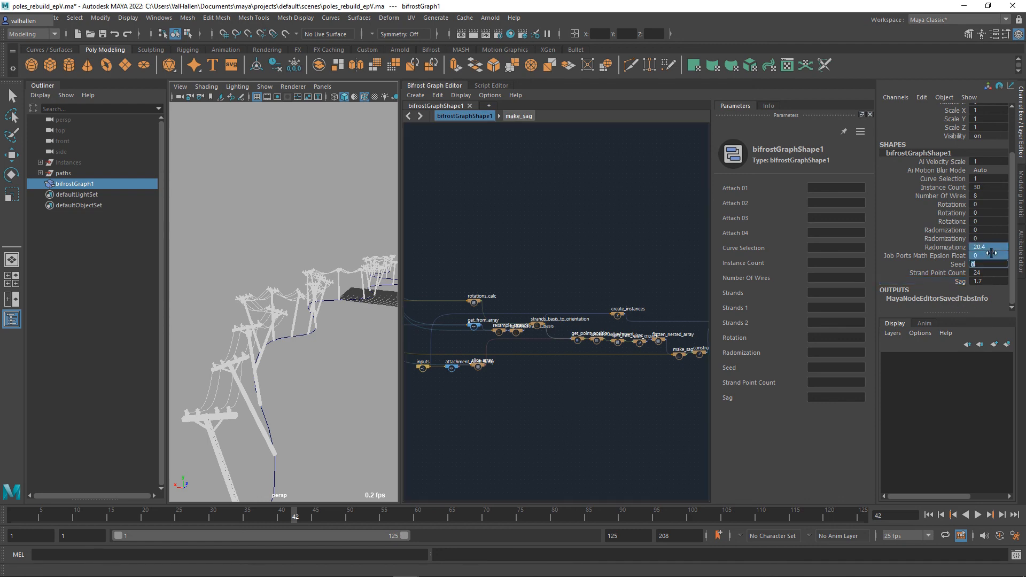
{"action": "key", "text": "Return"}
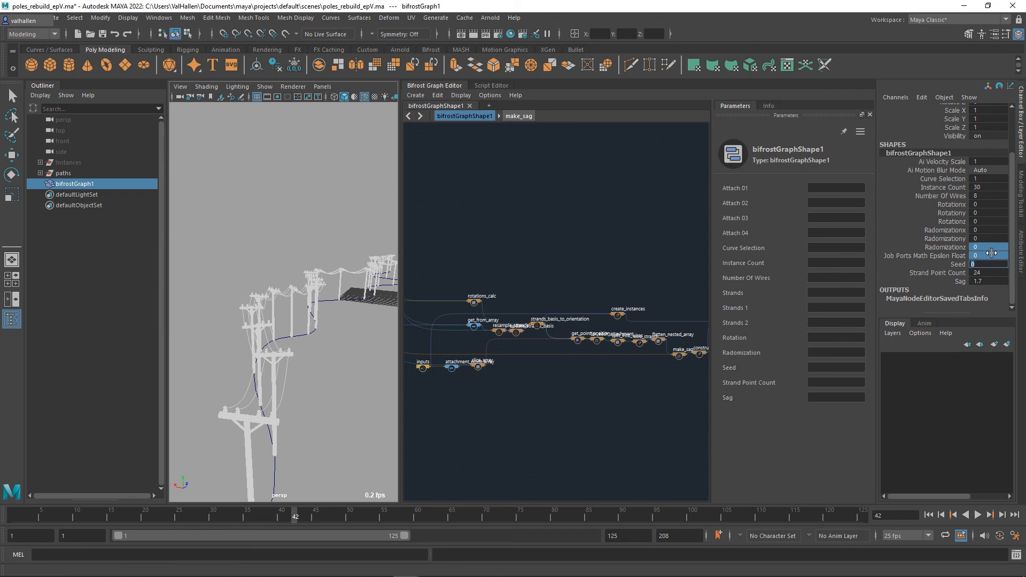